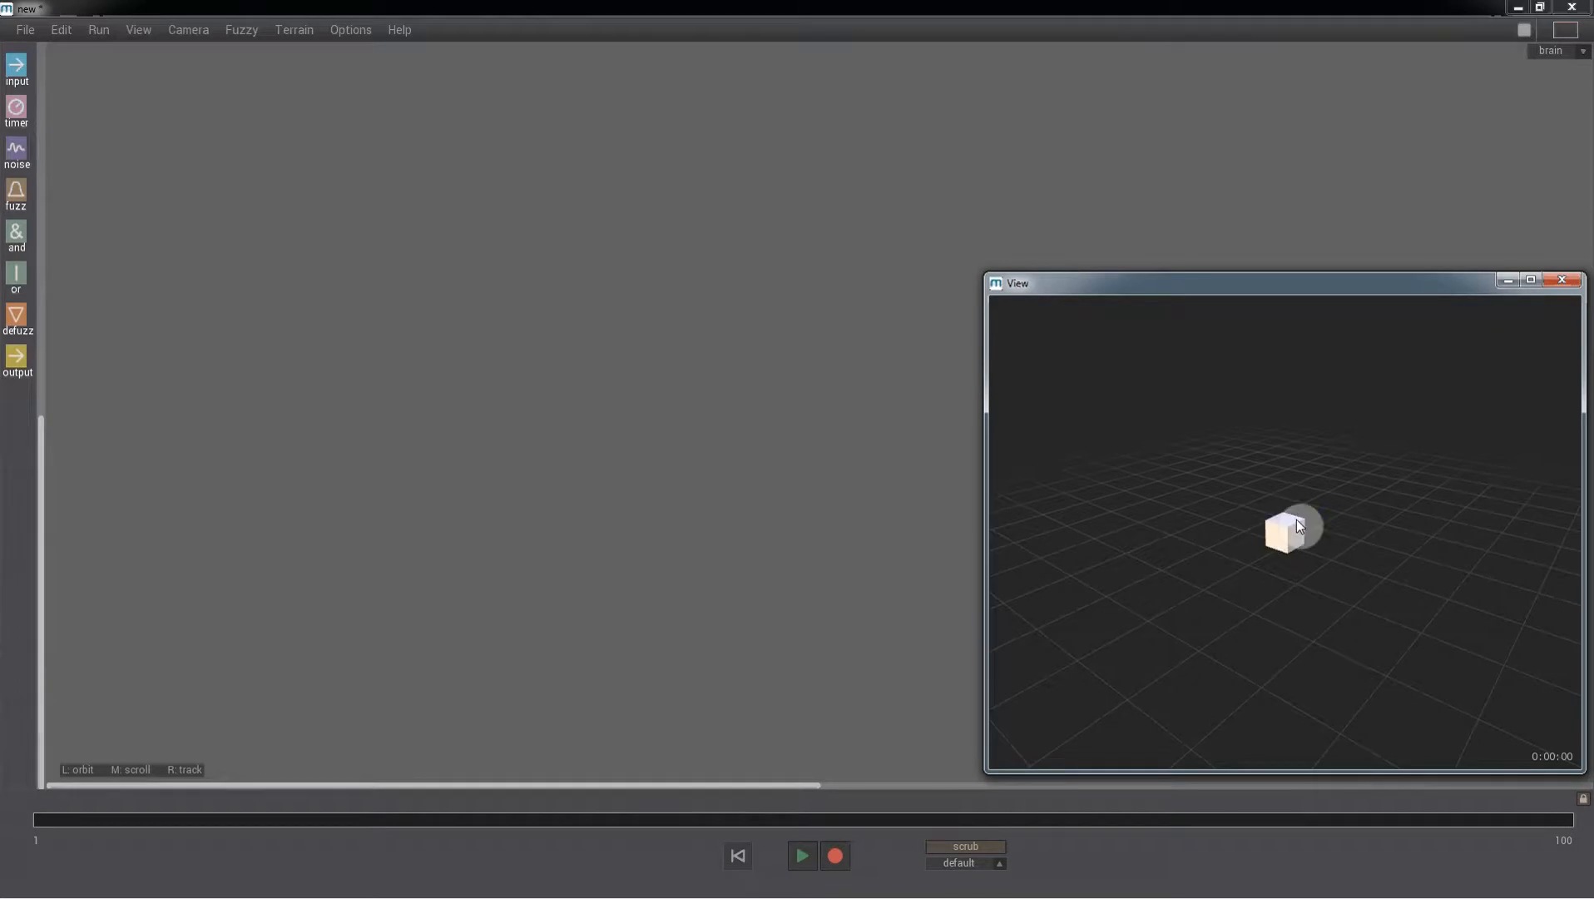
- Add a circle generator in the Place dialog and draw it around the agent on the ground grid
scroll(1299, 526, "down", 5)
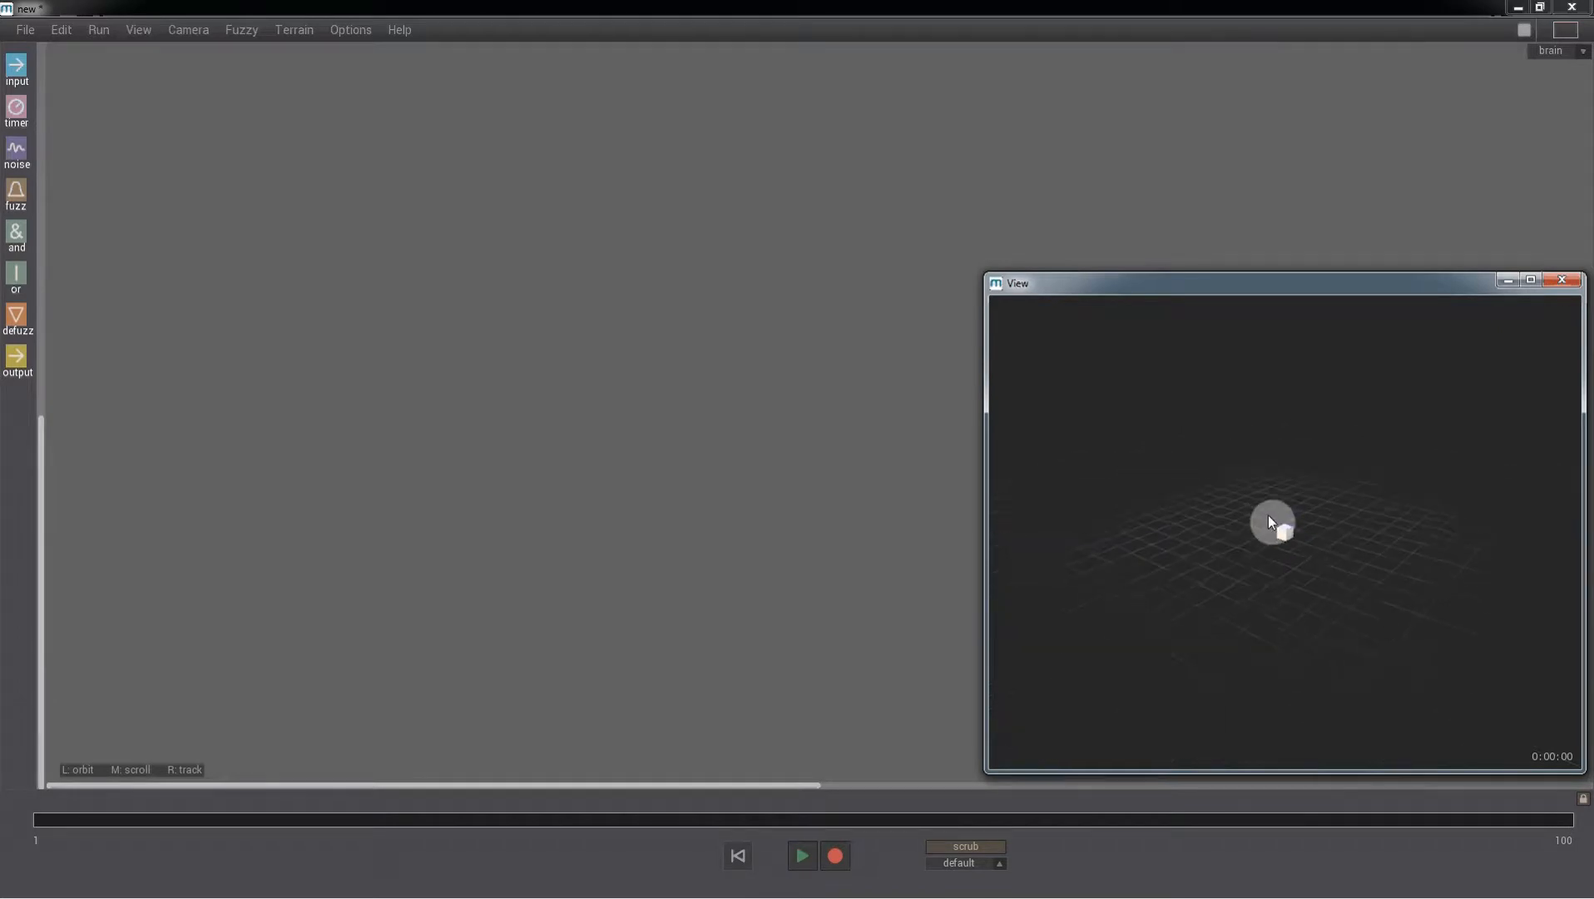
left_click(61, 29)
left_click(78, 195)
left_click(63, 102)
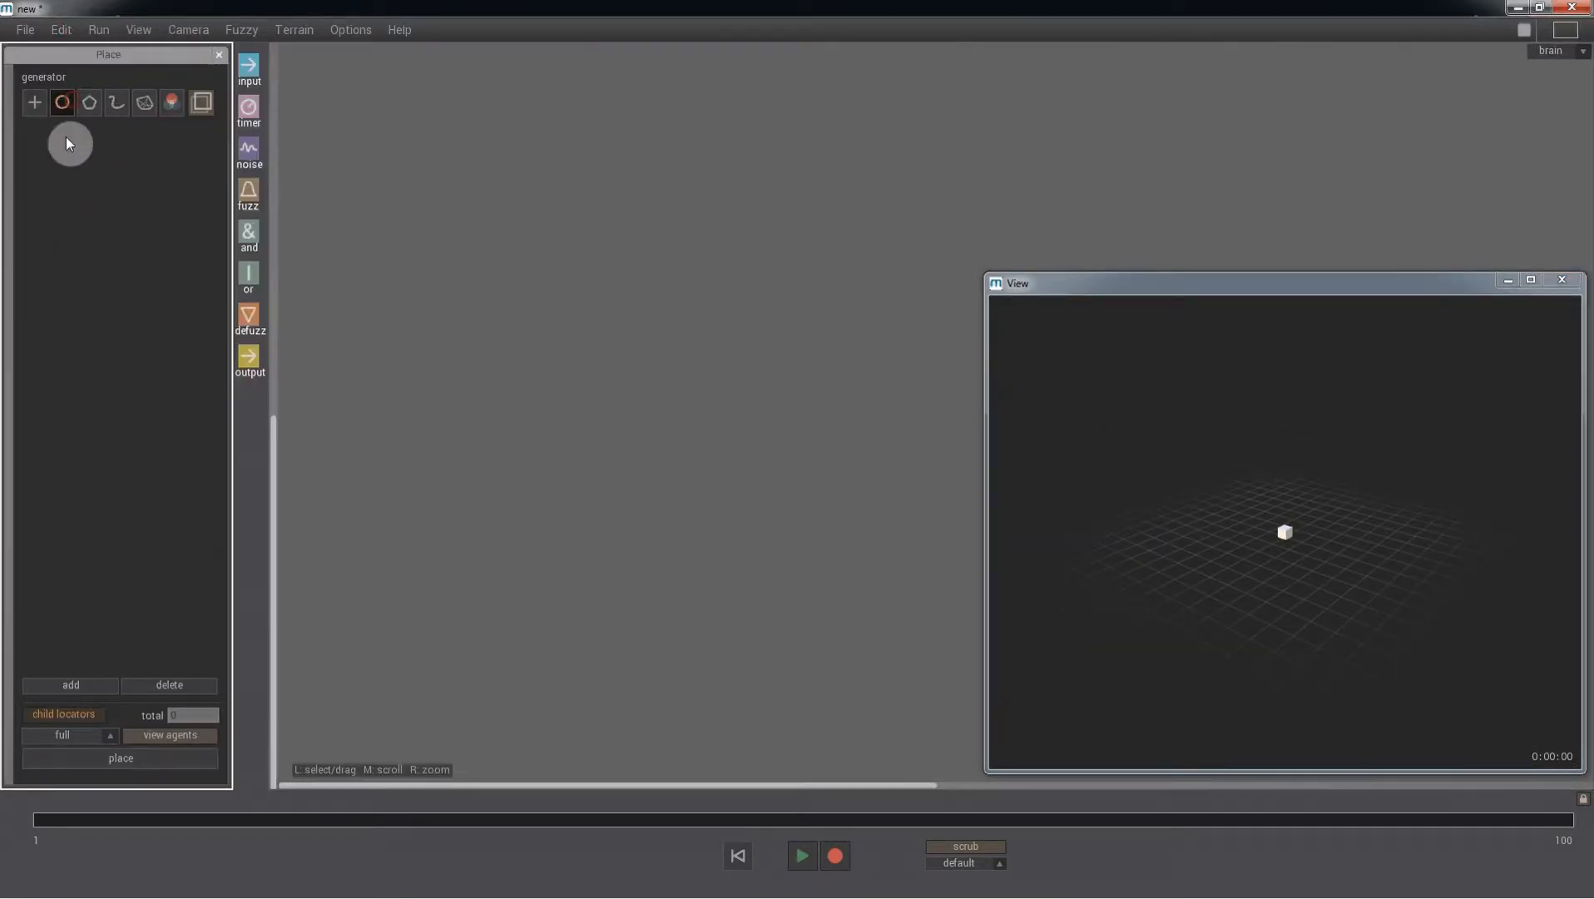
left_click(67, 685)
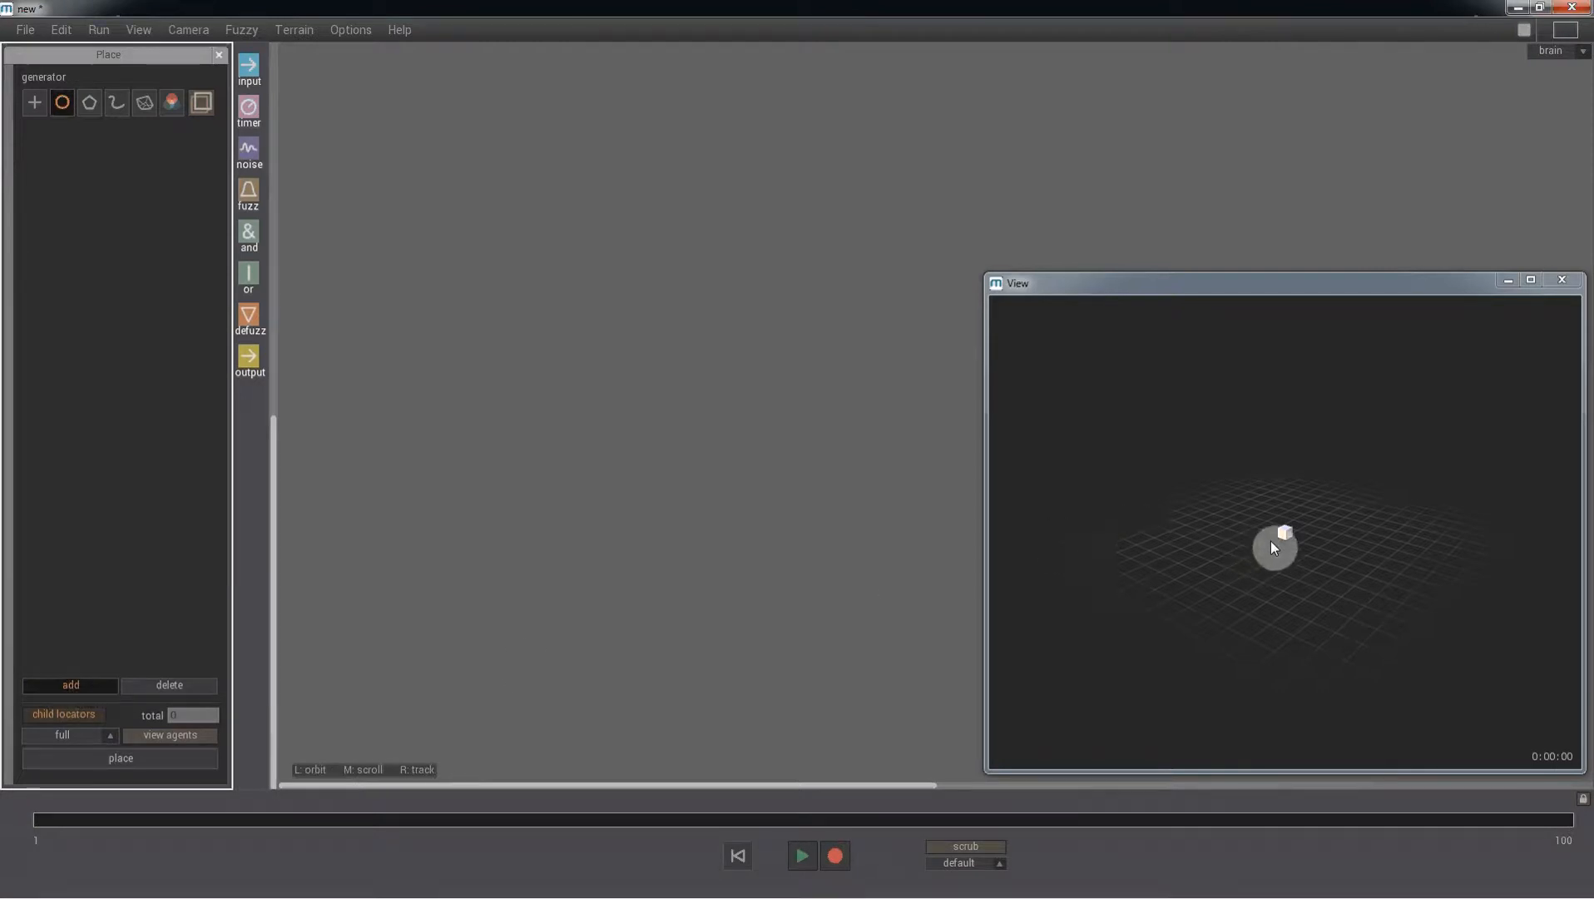
left_click_drag(1271, 542, 1474, 714)
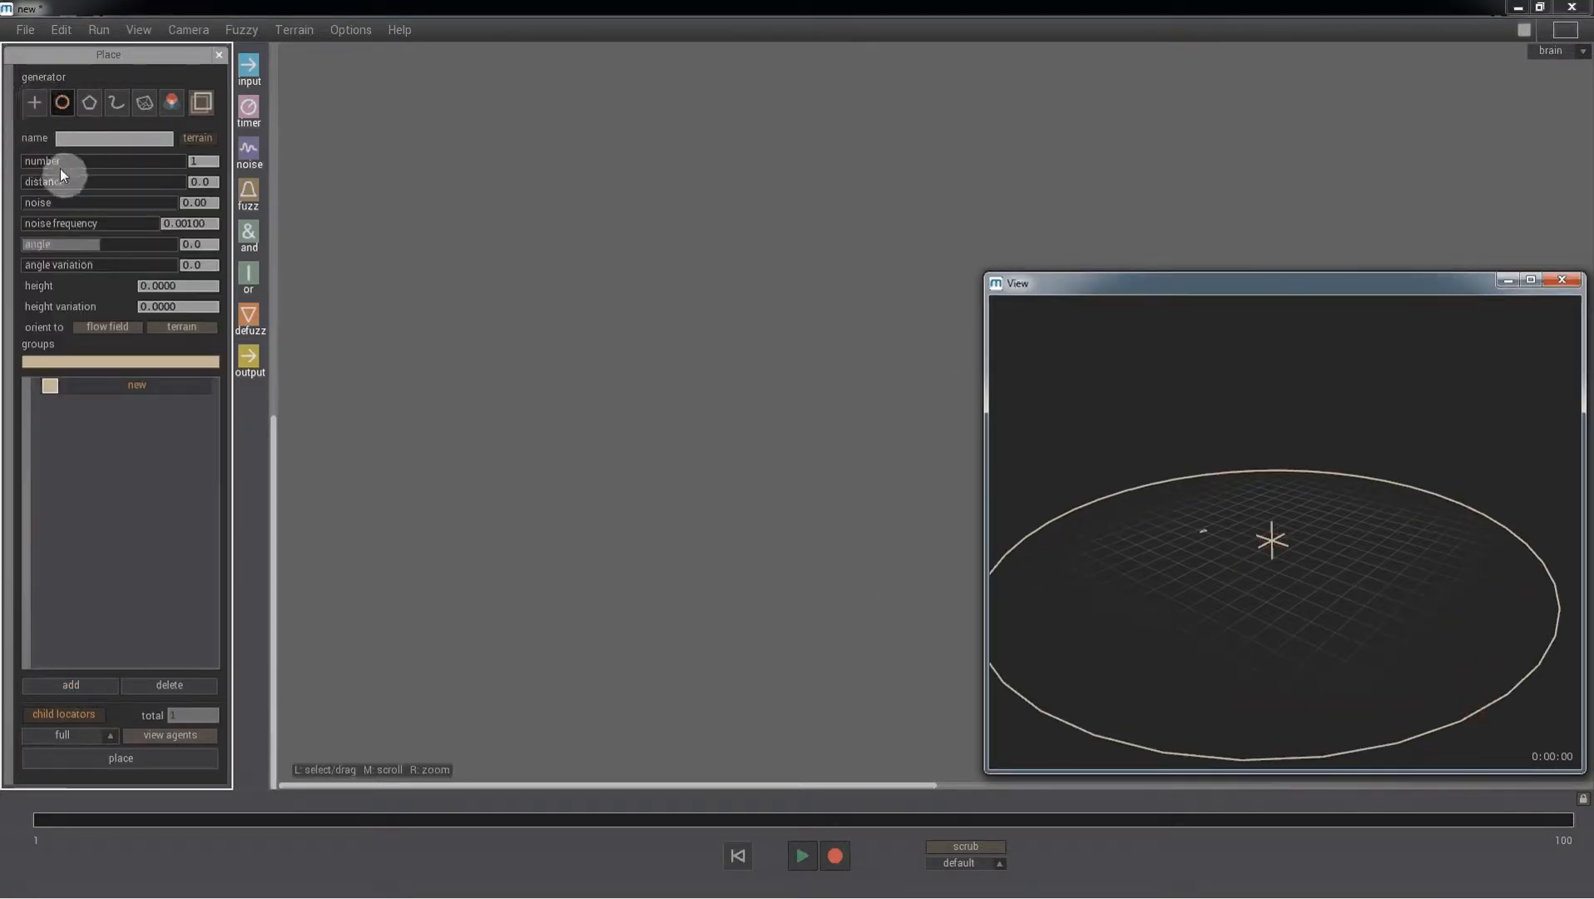
- Place 41 agents on the circle with distance 3.6 and angle variation 360, and close the Place dialog
left_click_drag(55, 163, 90, 162)
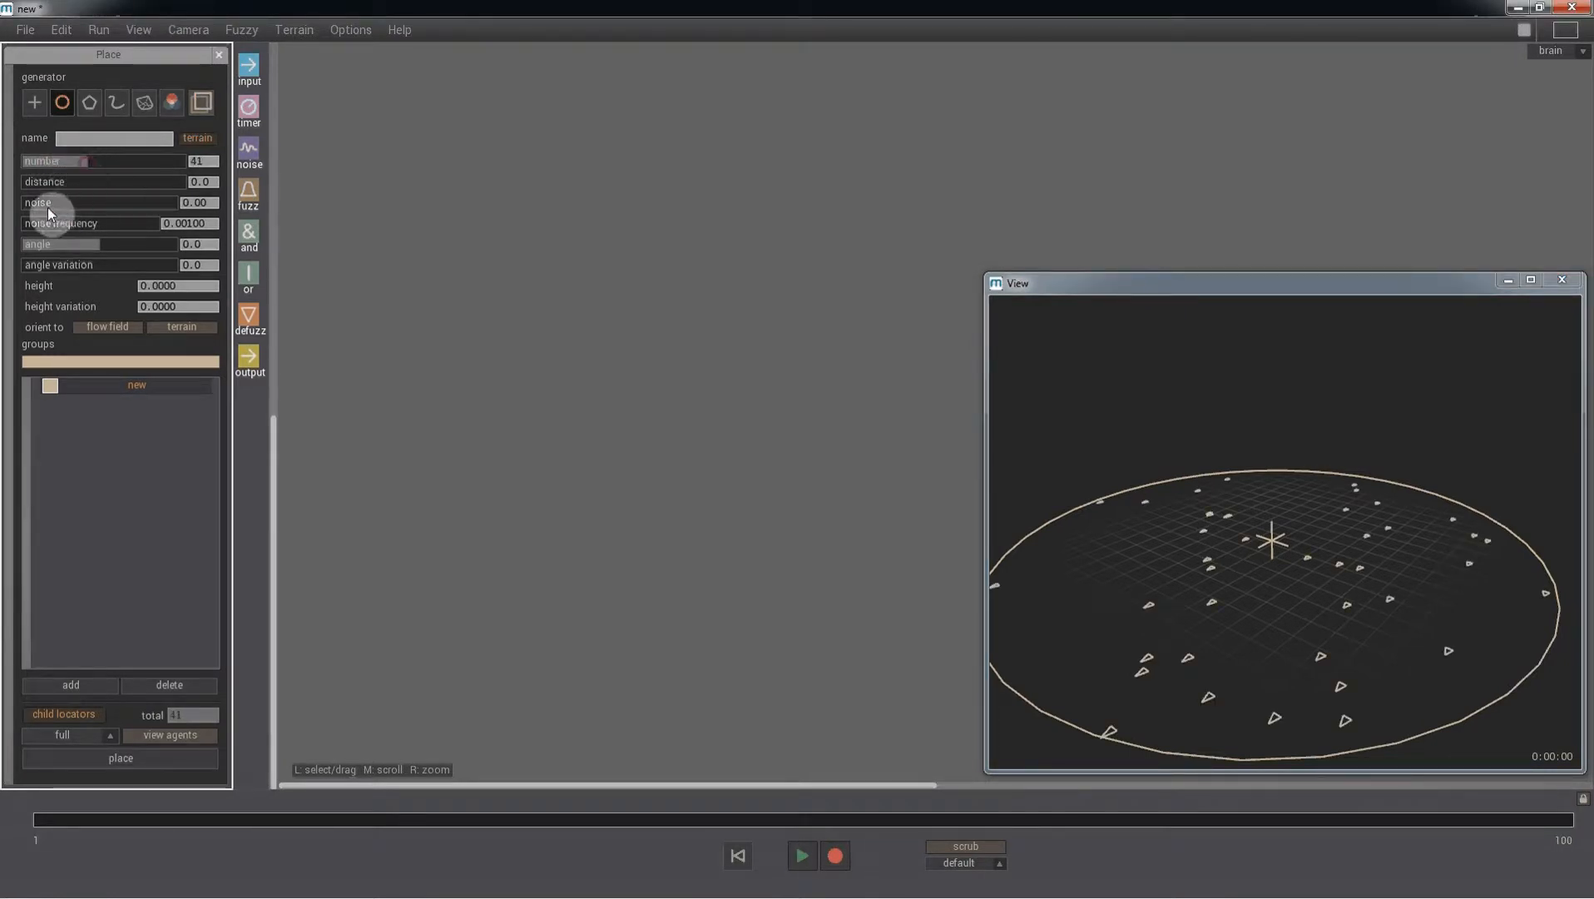
left_click_drag(51, 185, 80, 187)
left_click_drag(29, 266, 187, 274)
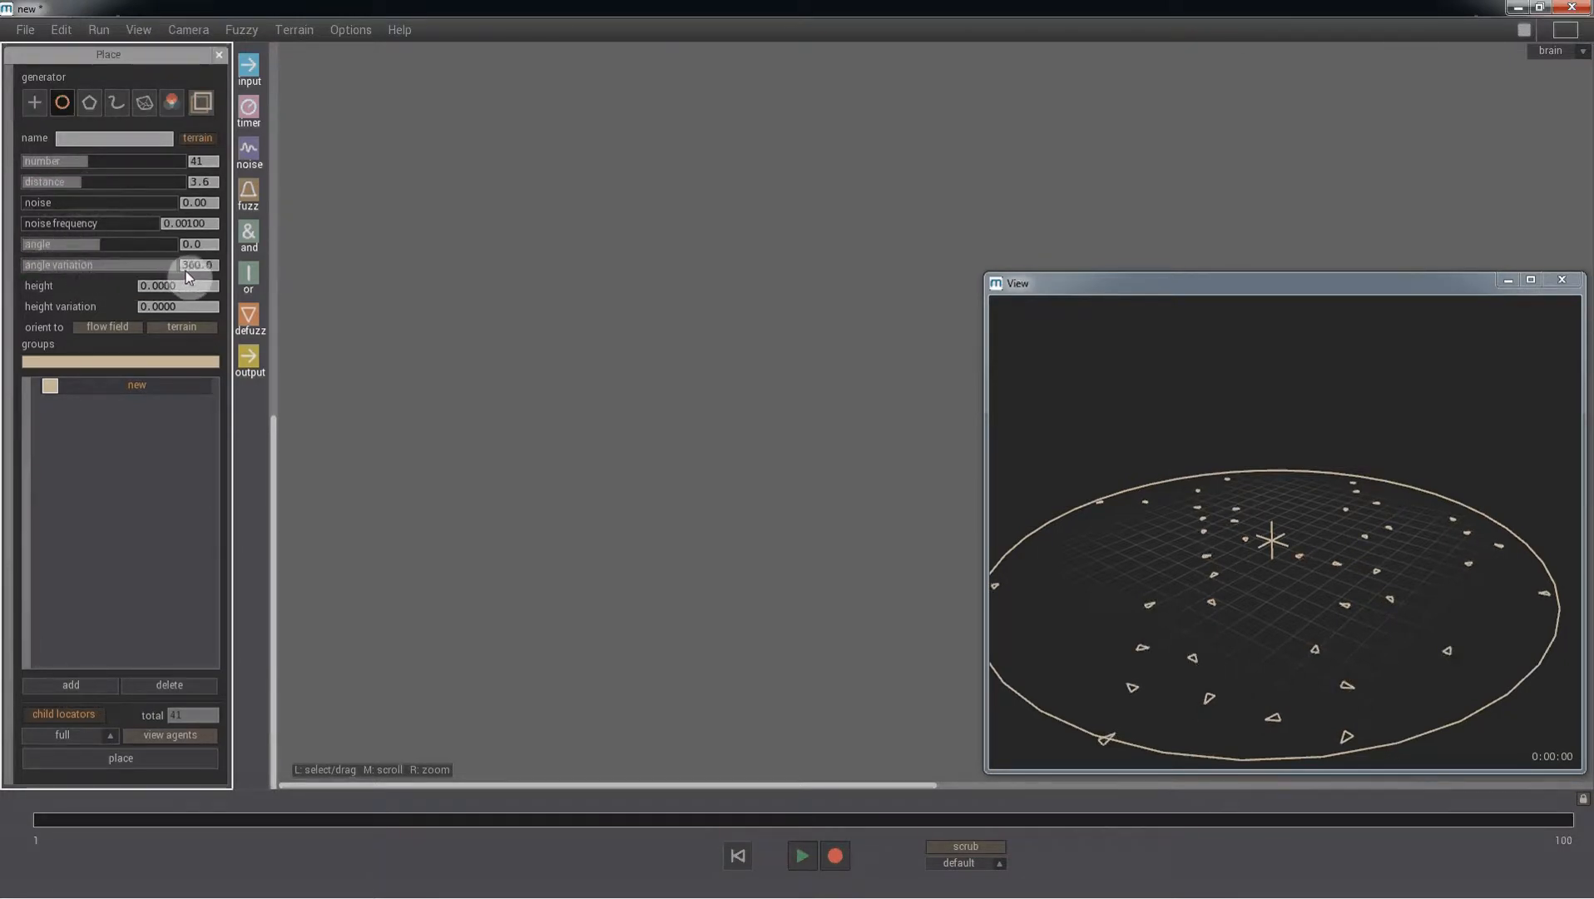
left_click(188, 761)
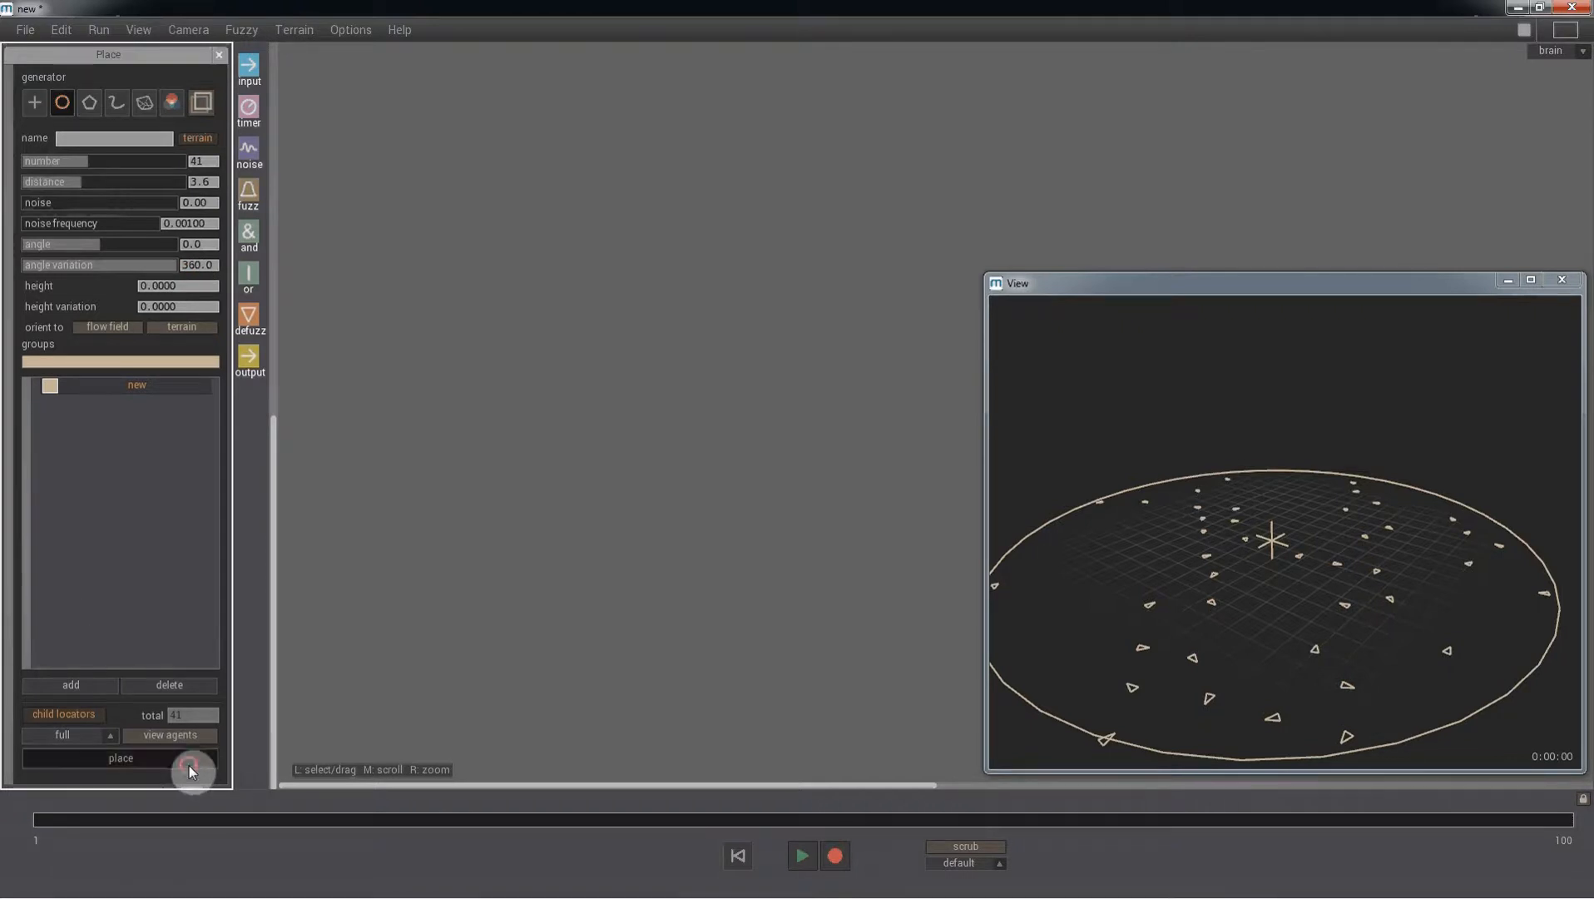
left_click(218, 54)
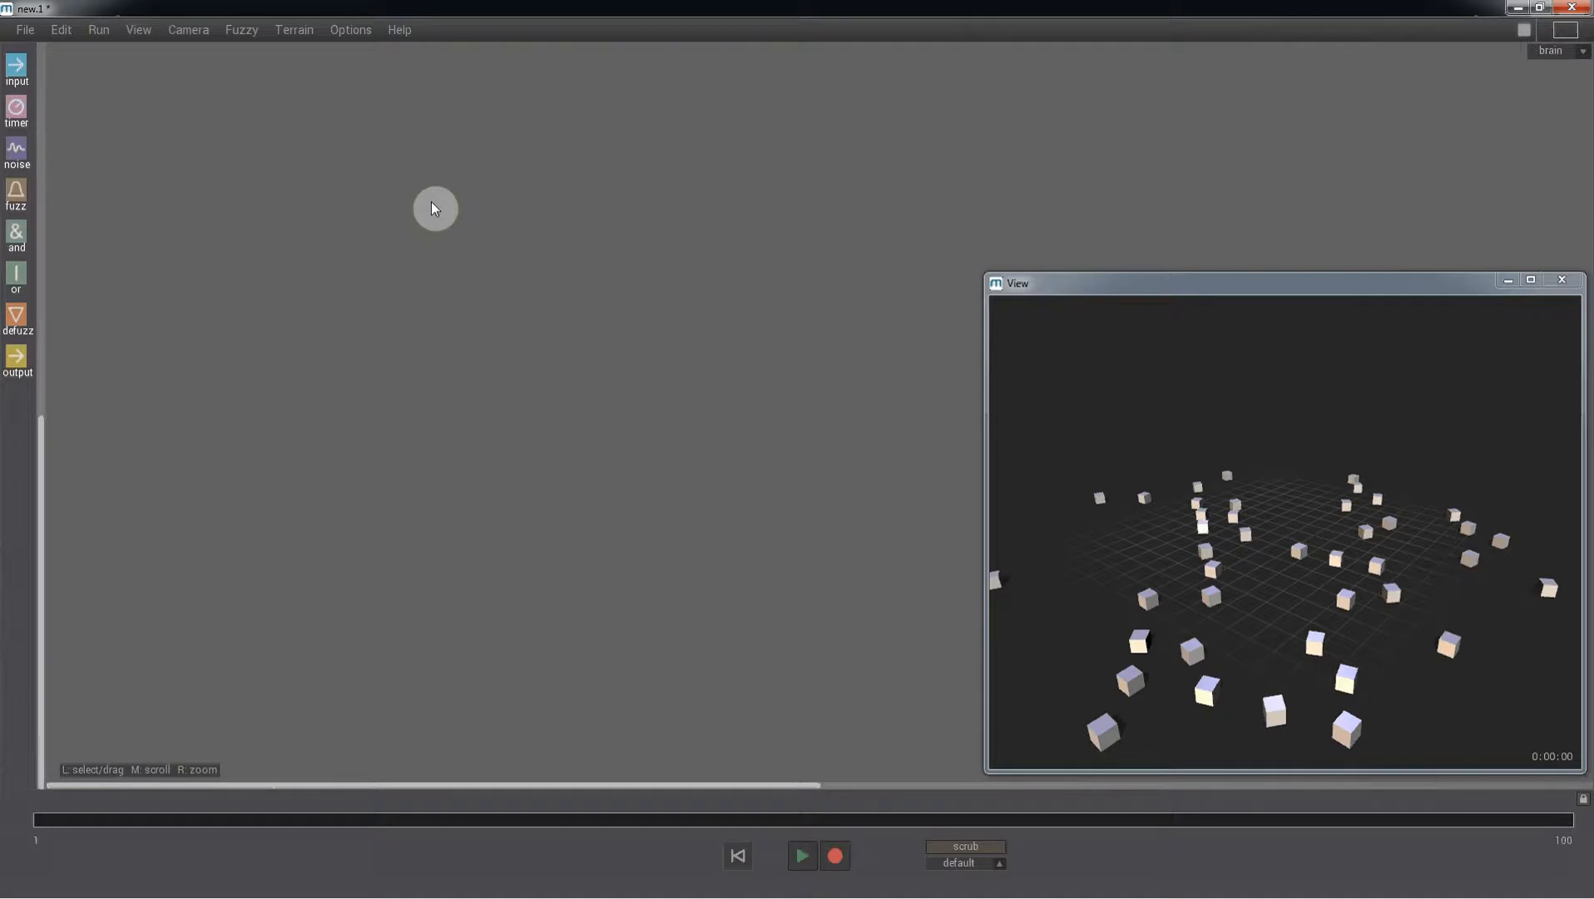
- Add an output node to the brain and set its channel to sound.a
left_click(17, 360)
left_click(350, 524)
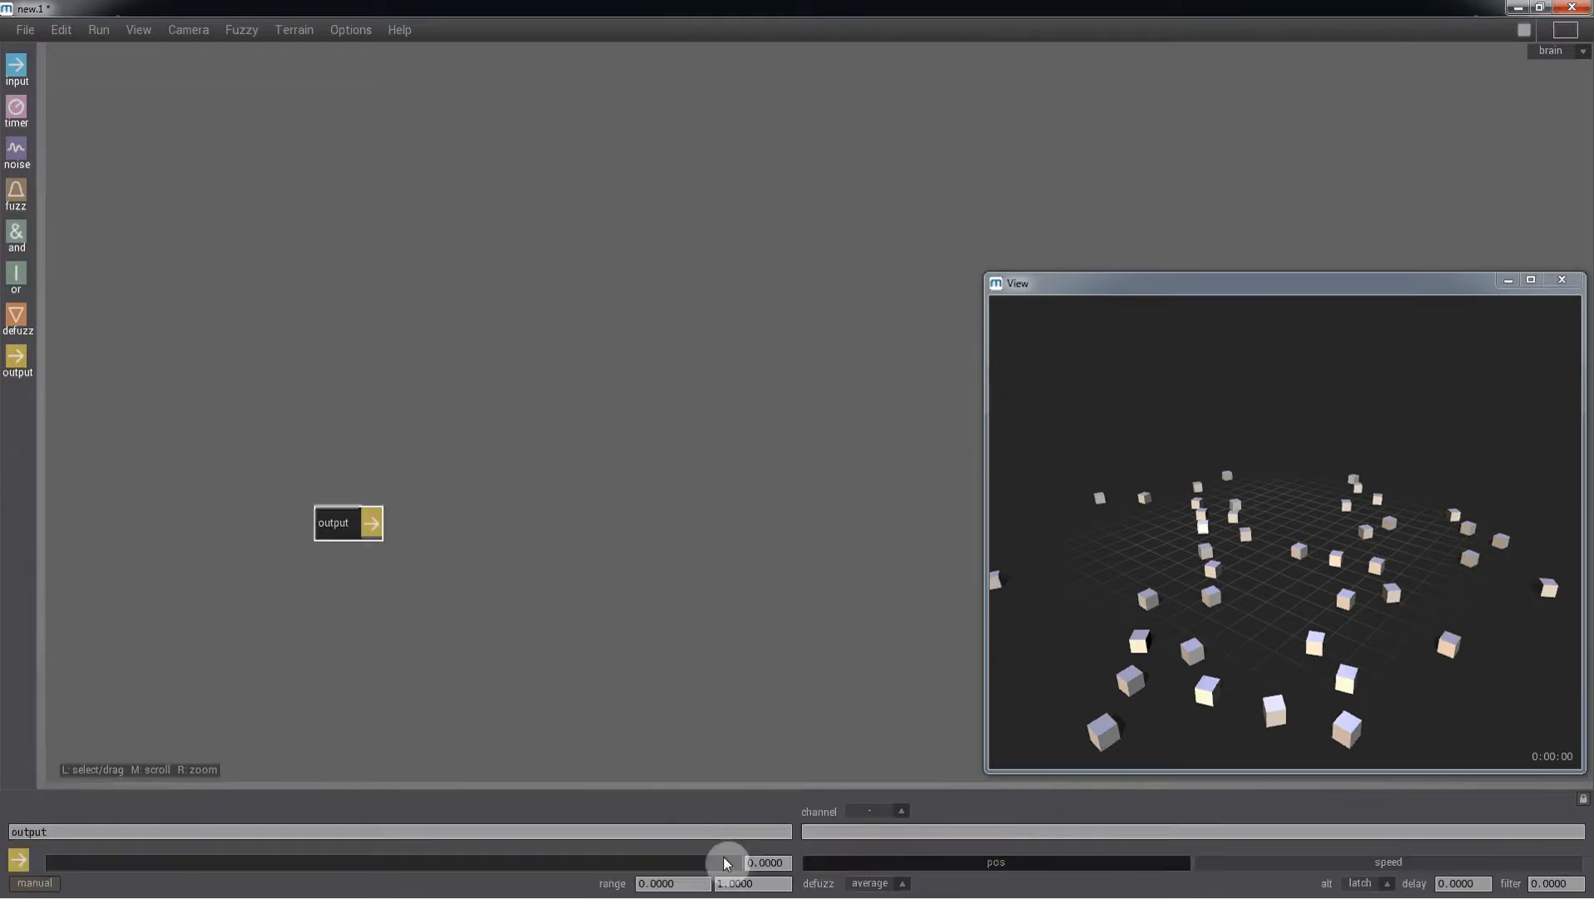
left_click(1028, 835)
type("s")
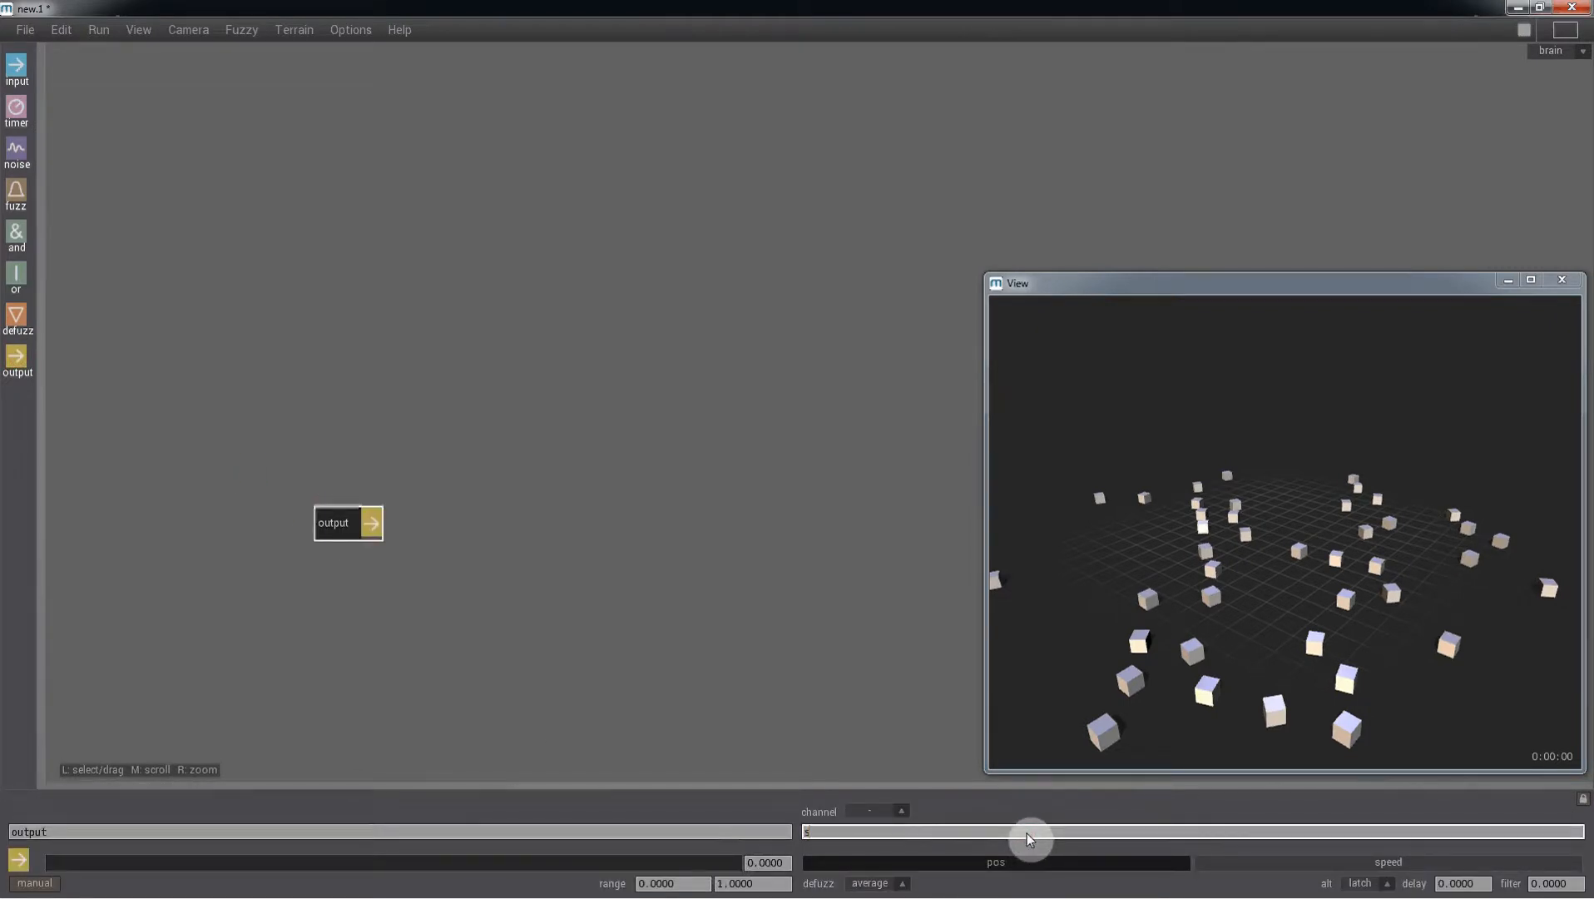
type("our")
type("nd.a")
key("Return")
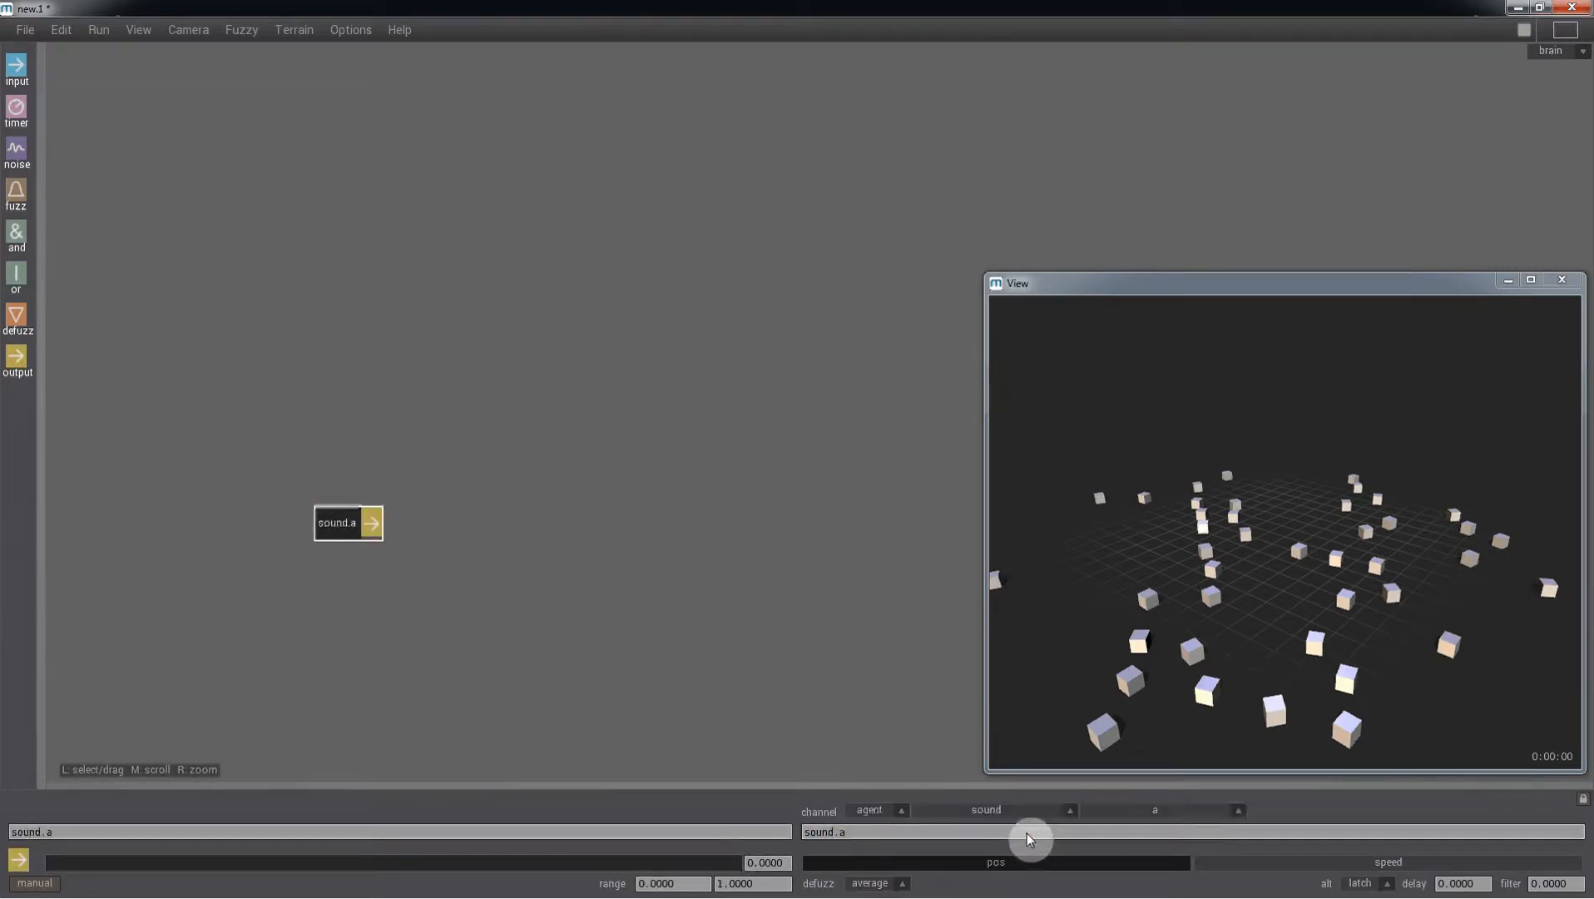
- Set the sound.a output range maximum to 100 and its manual value to about 45
left_click_drag(756, 888, 717, 888)
type("100")
key("Return")
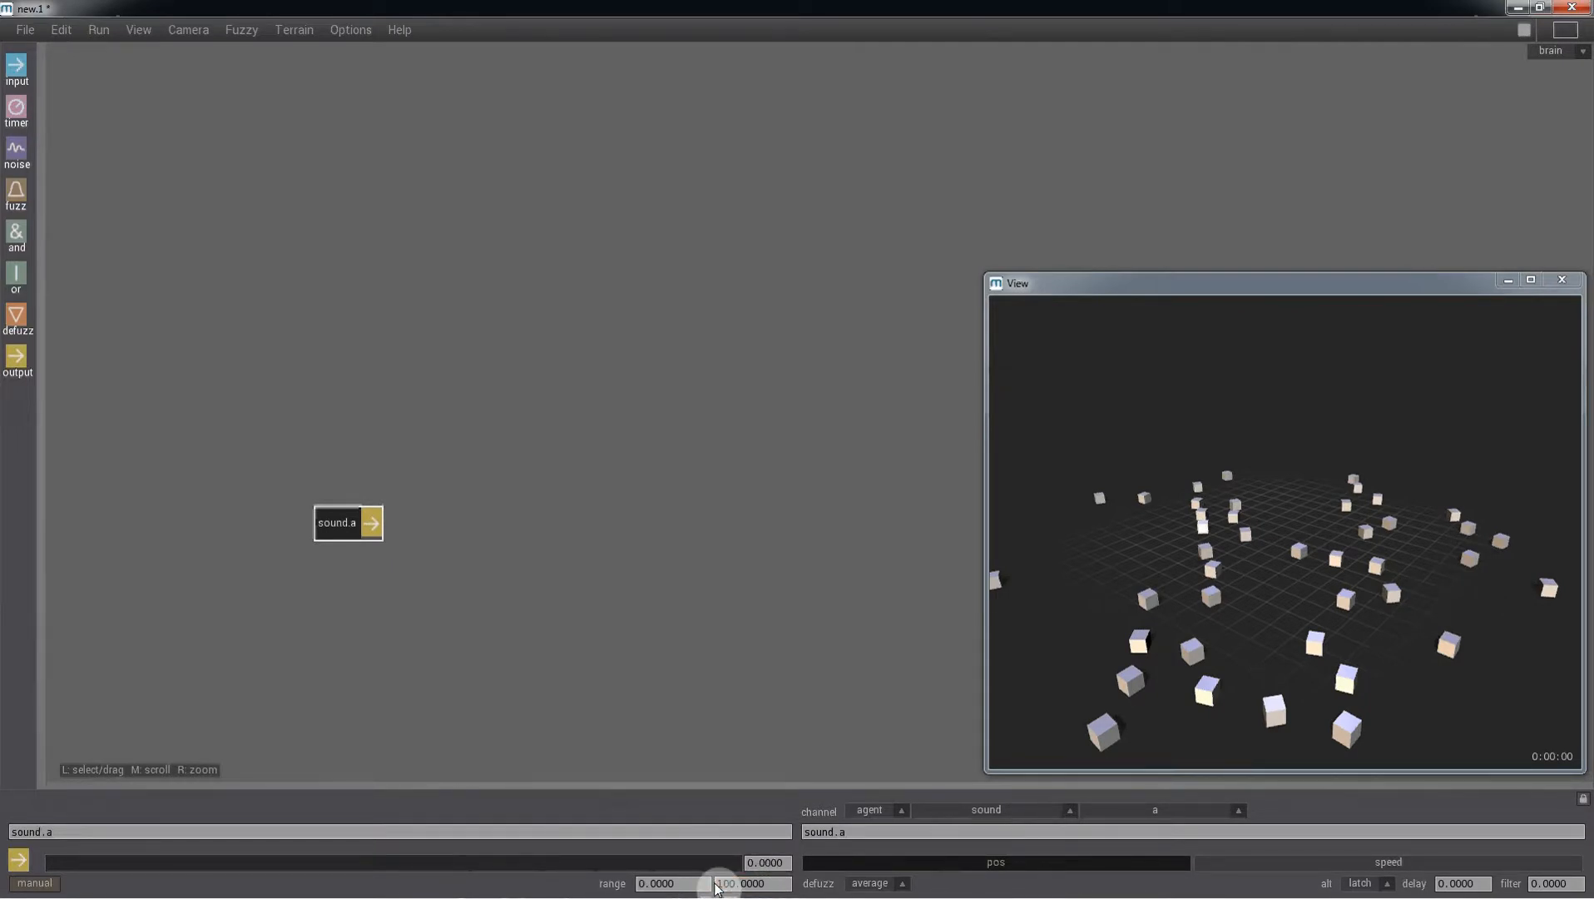
left_click(291, 871)
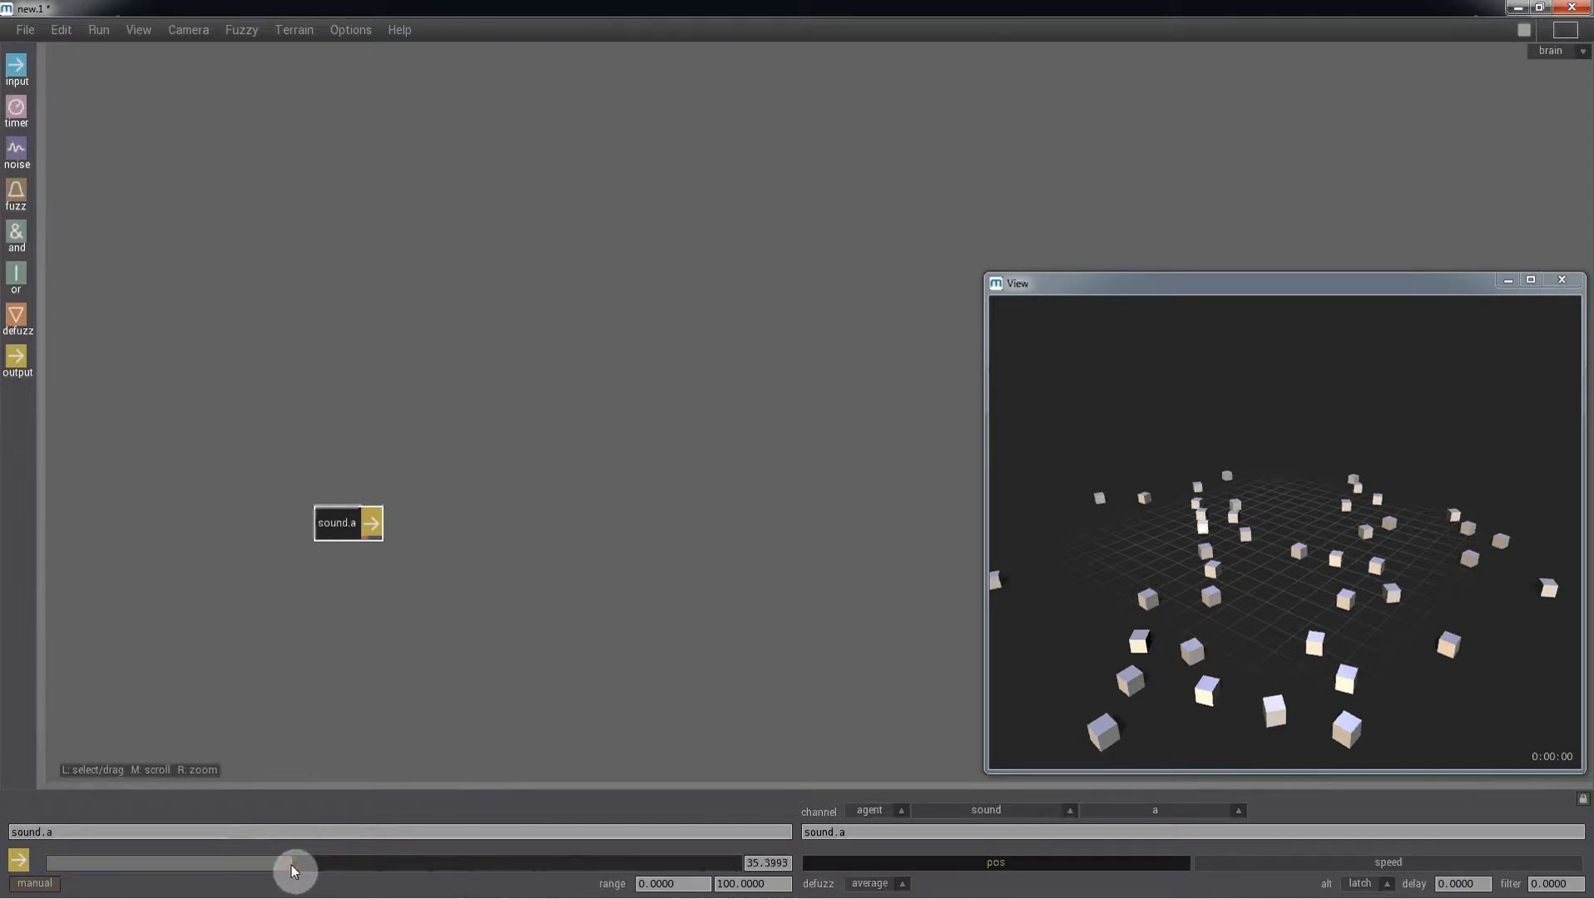
left_click_drag(292, 871, 363, 871)
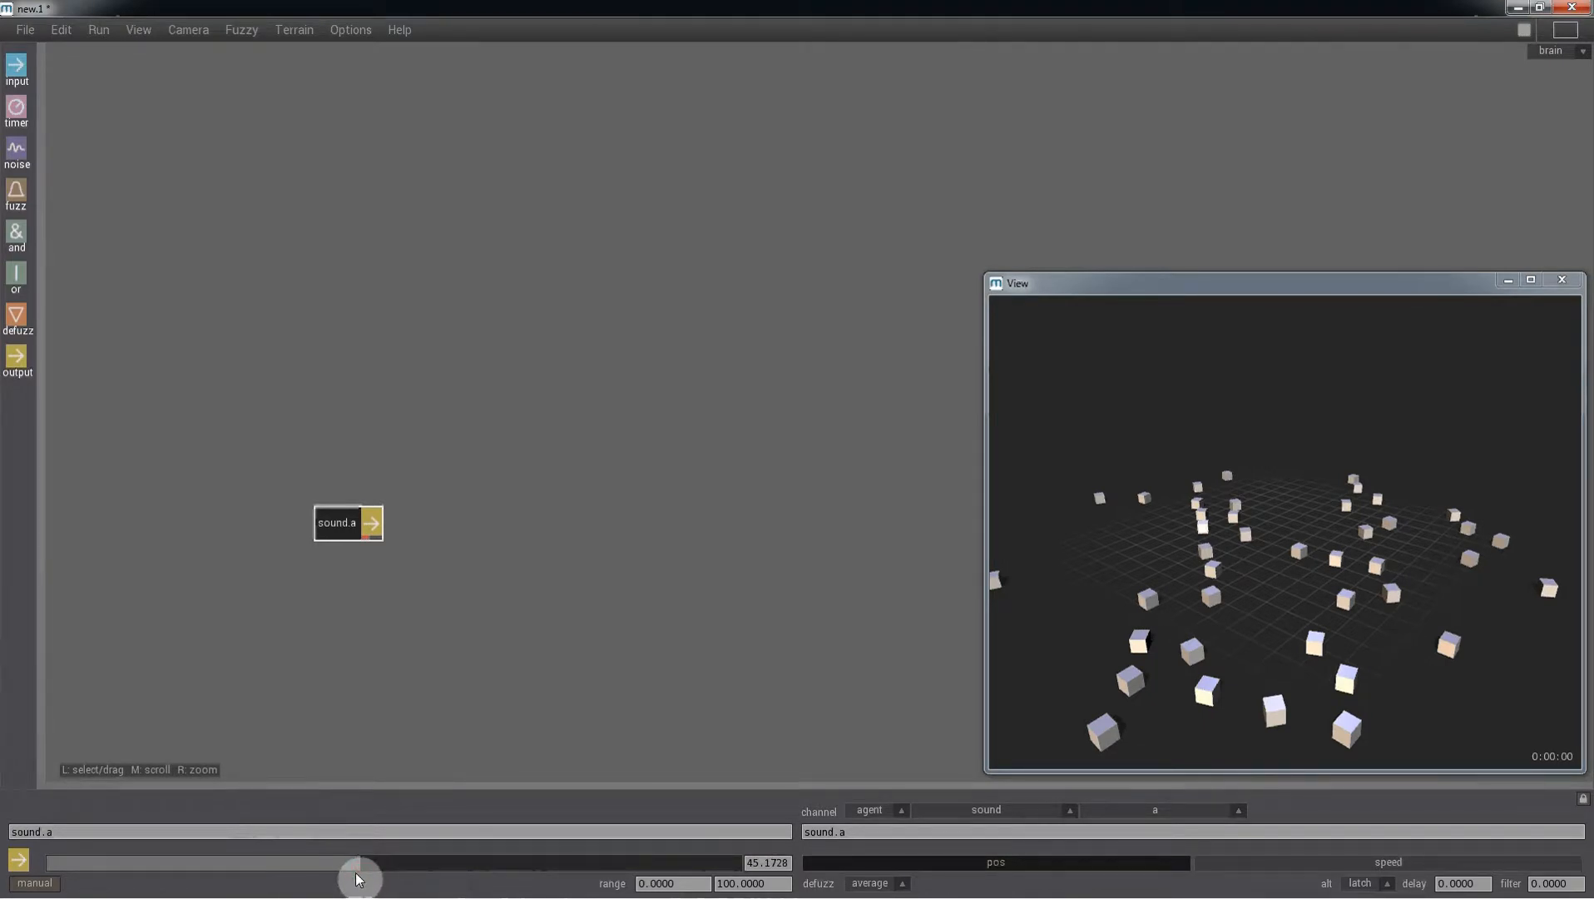
- Add a second output node to the brain with channel sound.f
left_click_drag(17, 360, 351, 572)
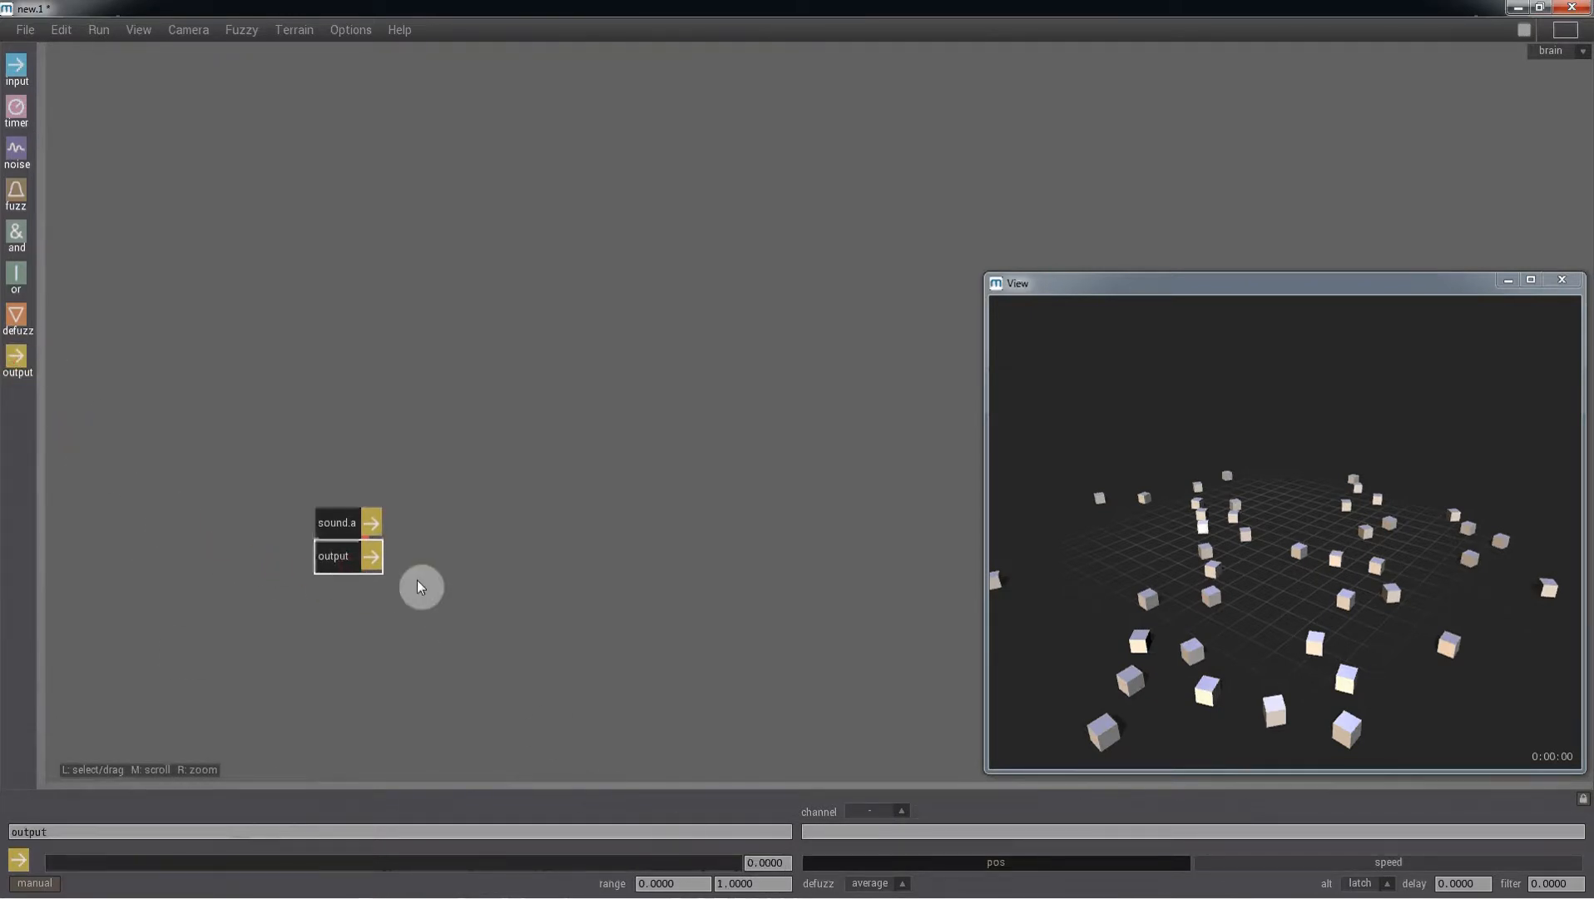
left_click(849, 837)
type("sou")
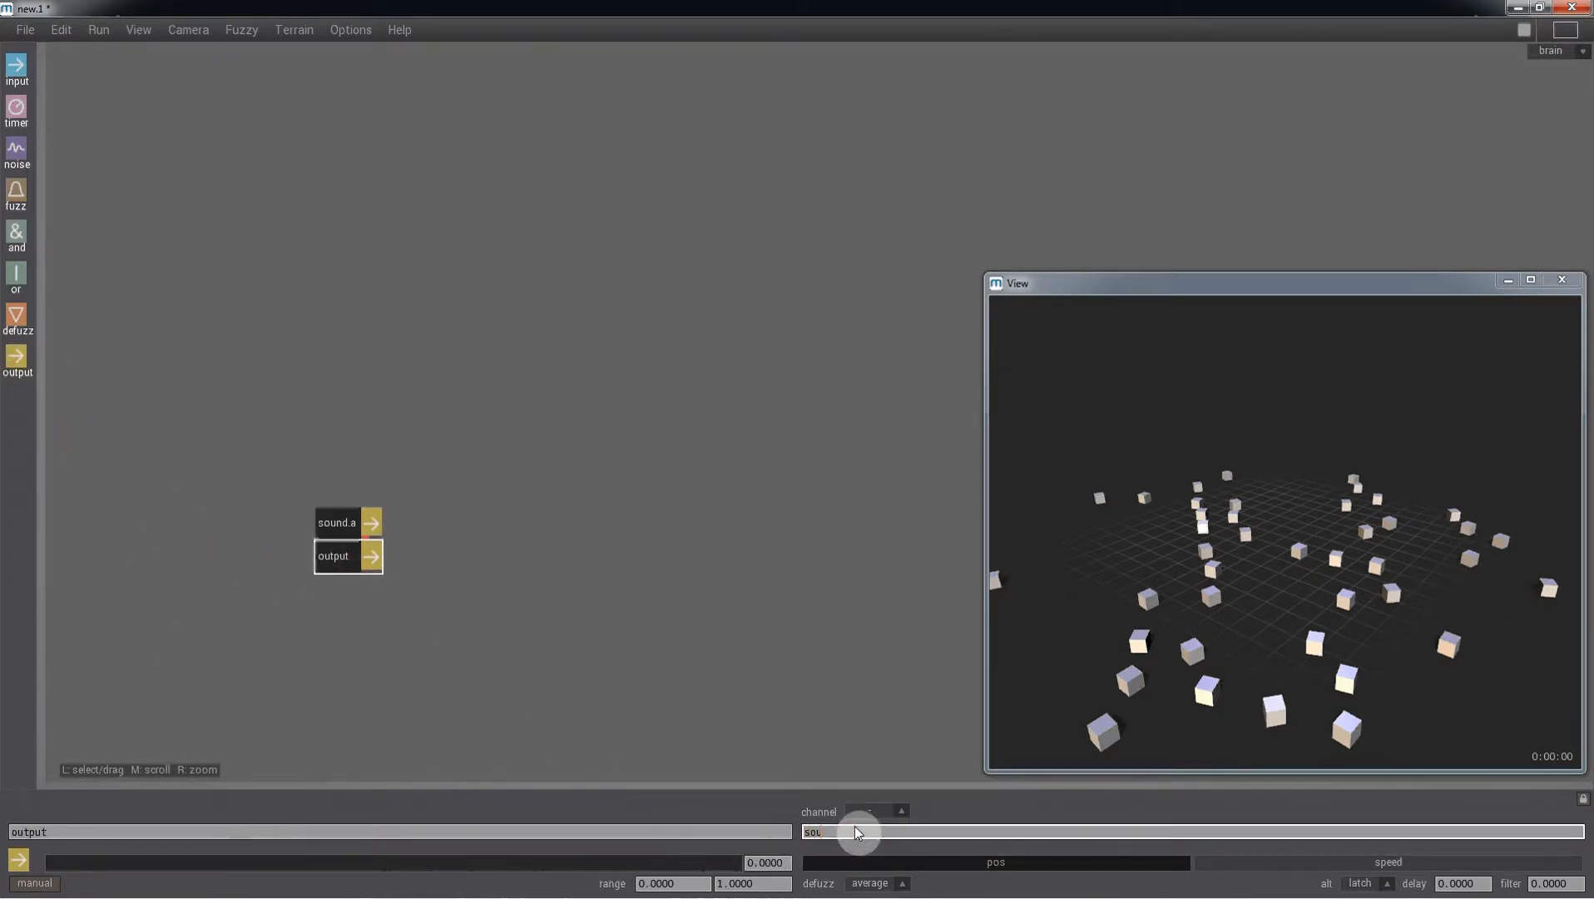
type("nd.f")
key("Return")
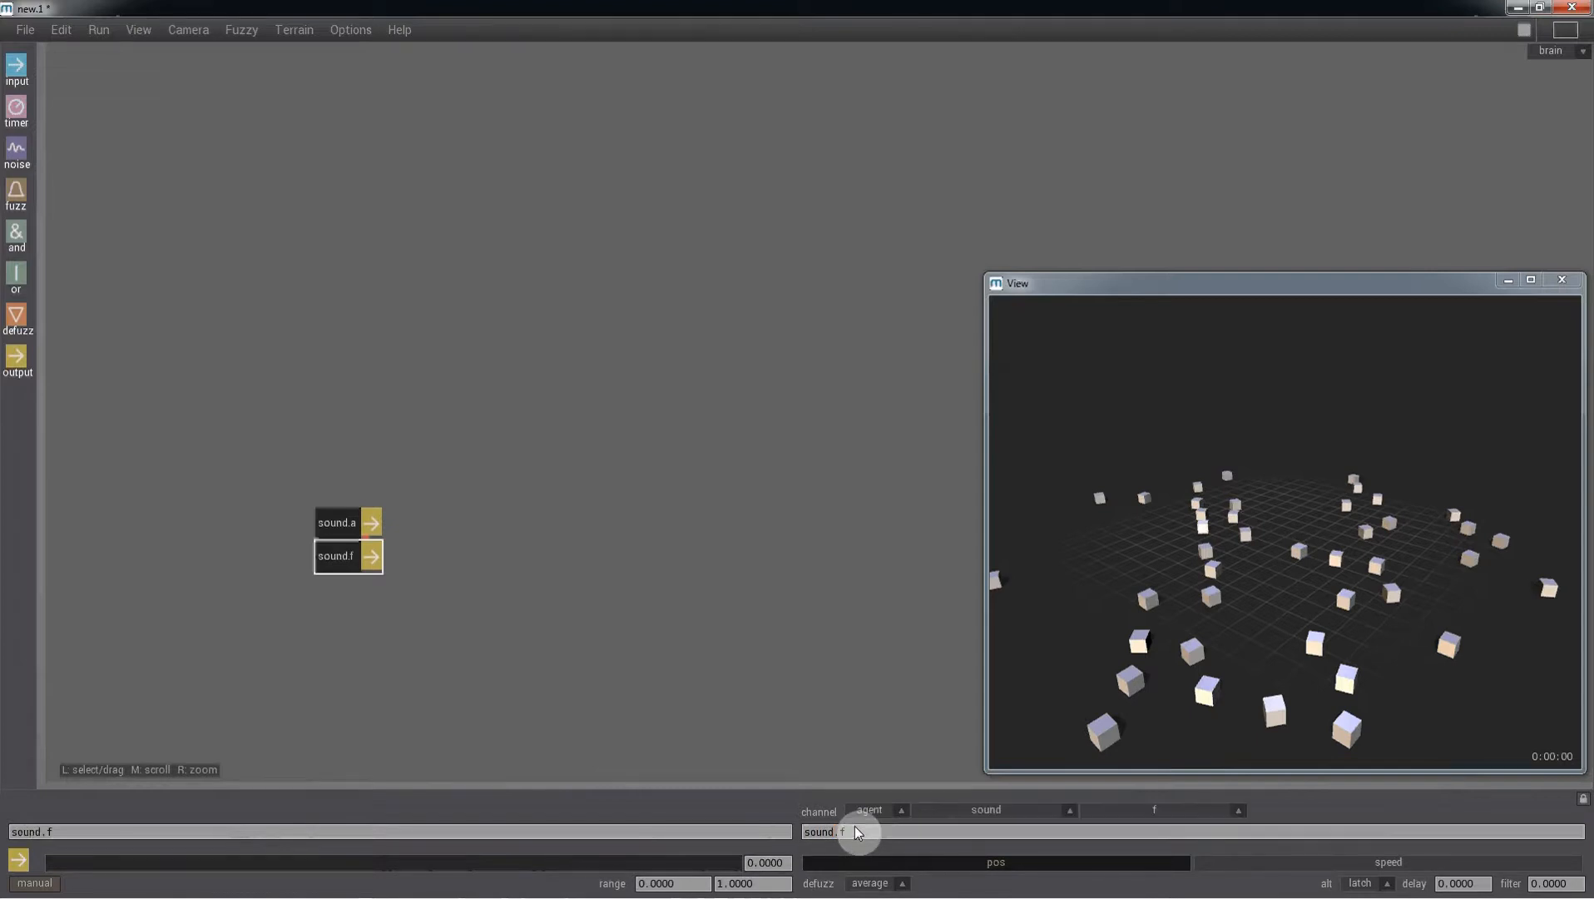
- Set the sound.f output range maximum to 10000 and its value to 5000
left_click(731, 883)
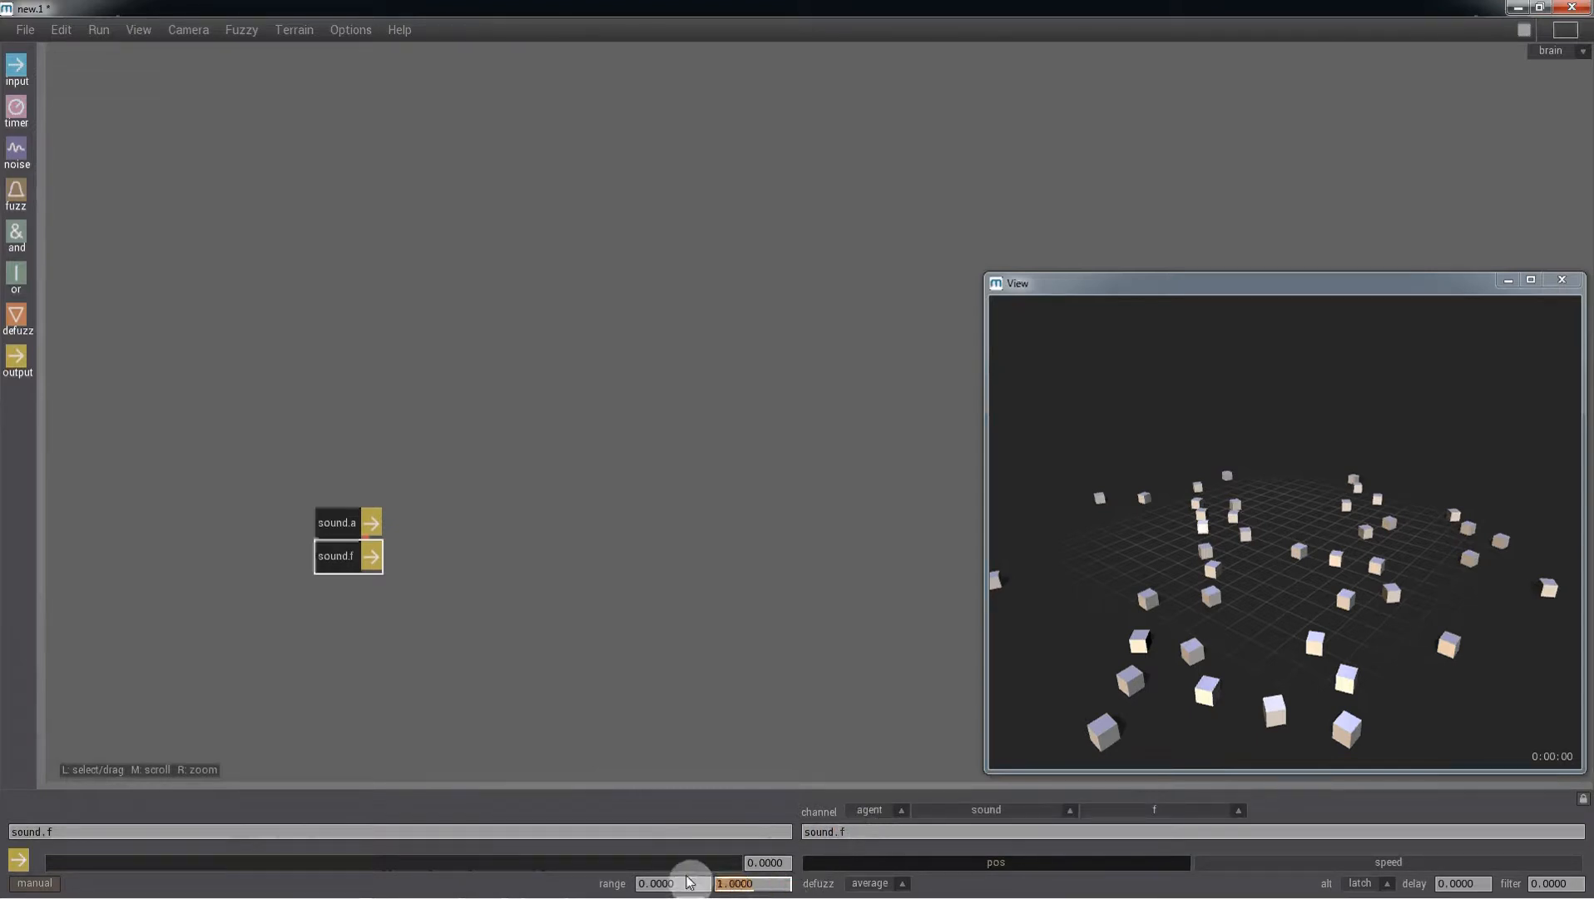
type("10000")
key("Return")
left_click(773, 863)
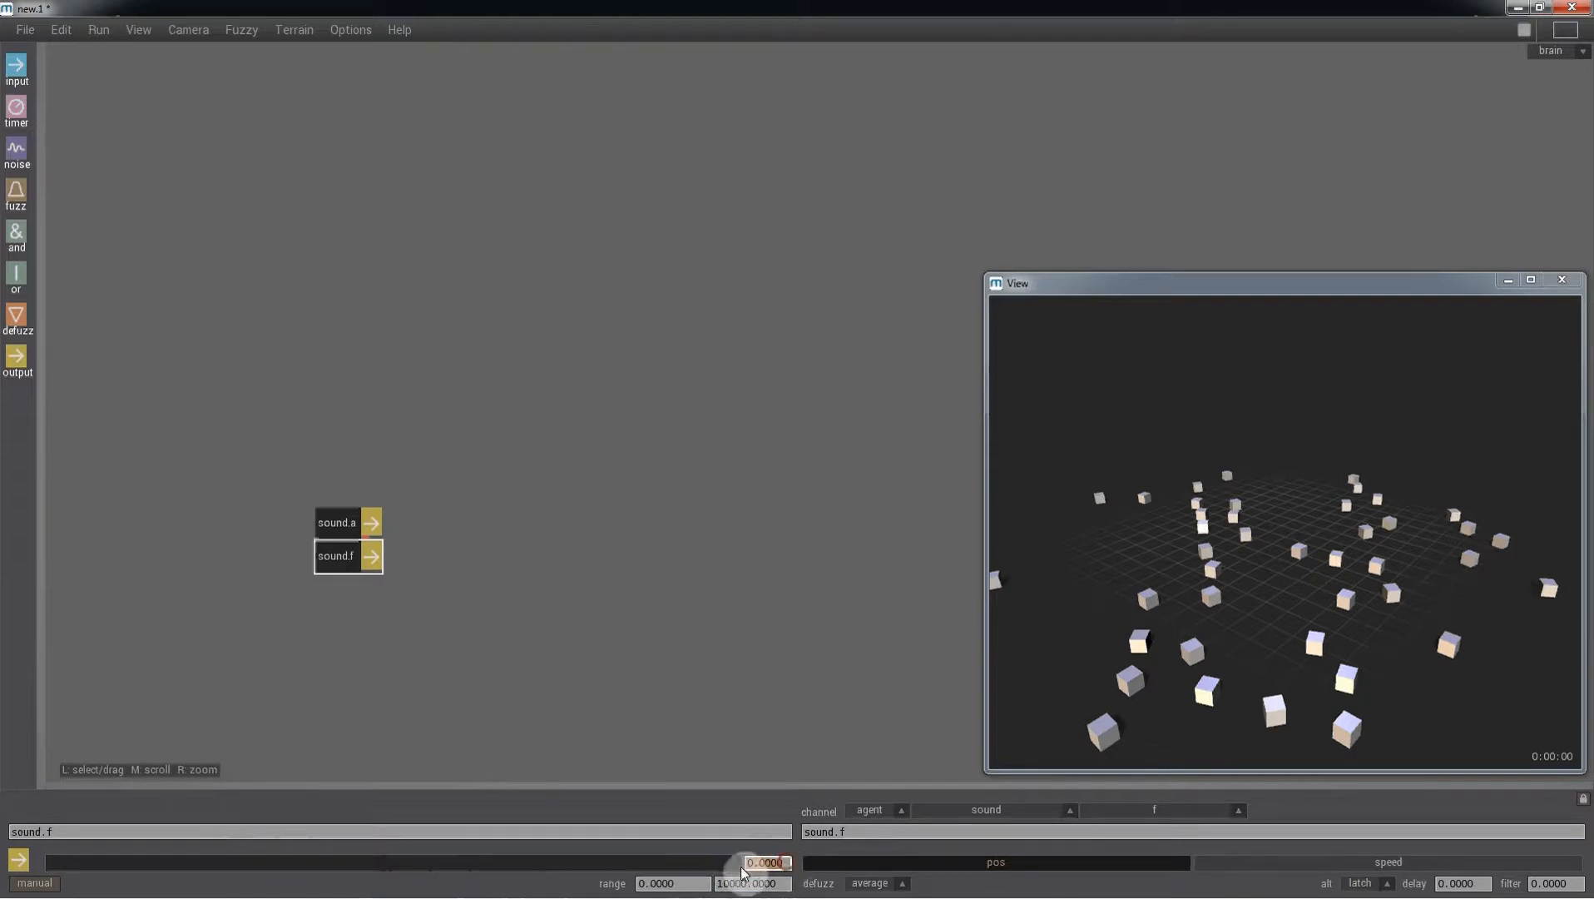
type("5000")
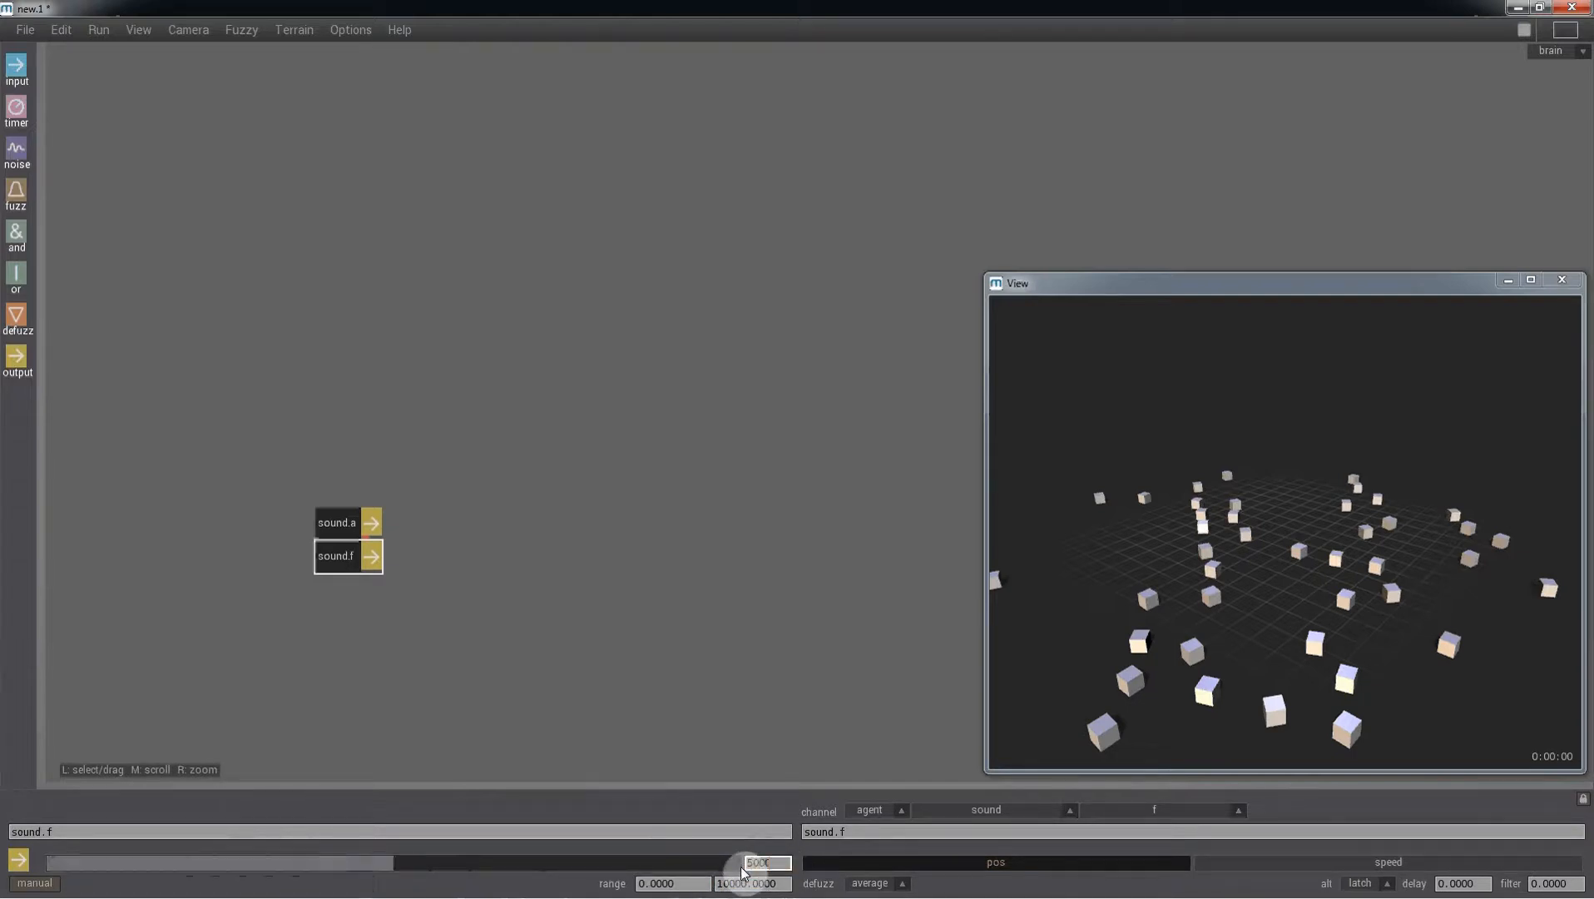
key("Return")
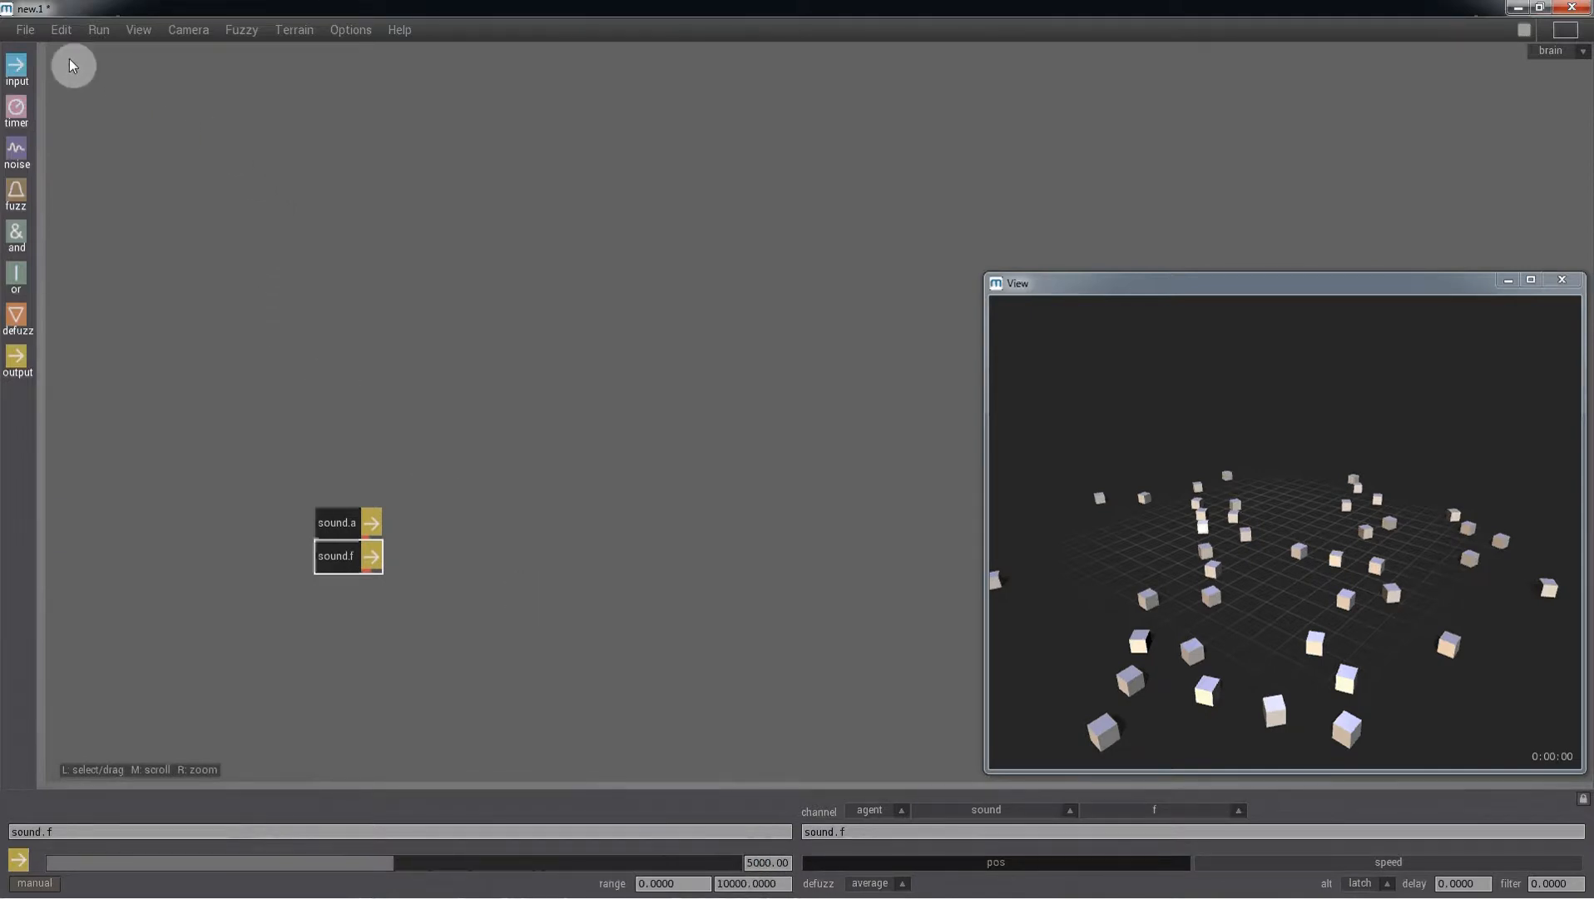
- Turn on sound emission display in the viewport
left_click(138, 30)
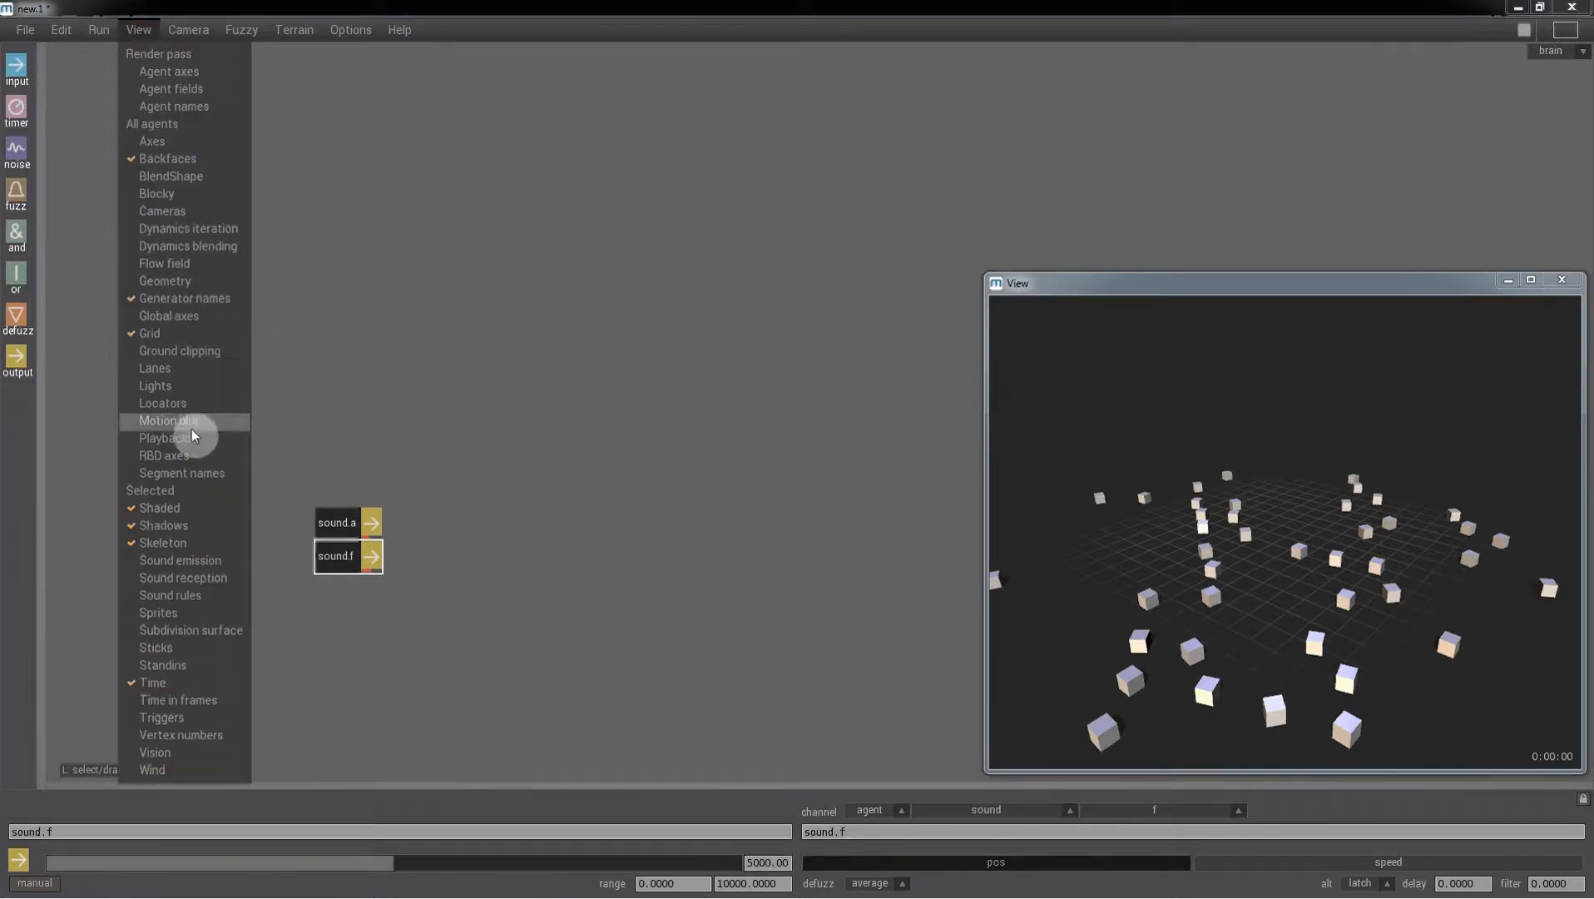
left_click(192, 563)
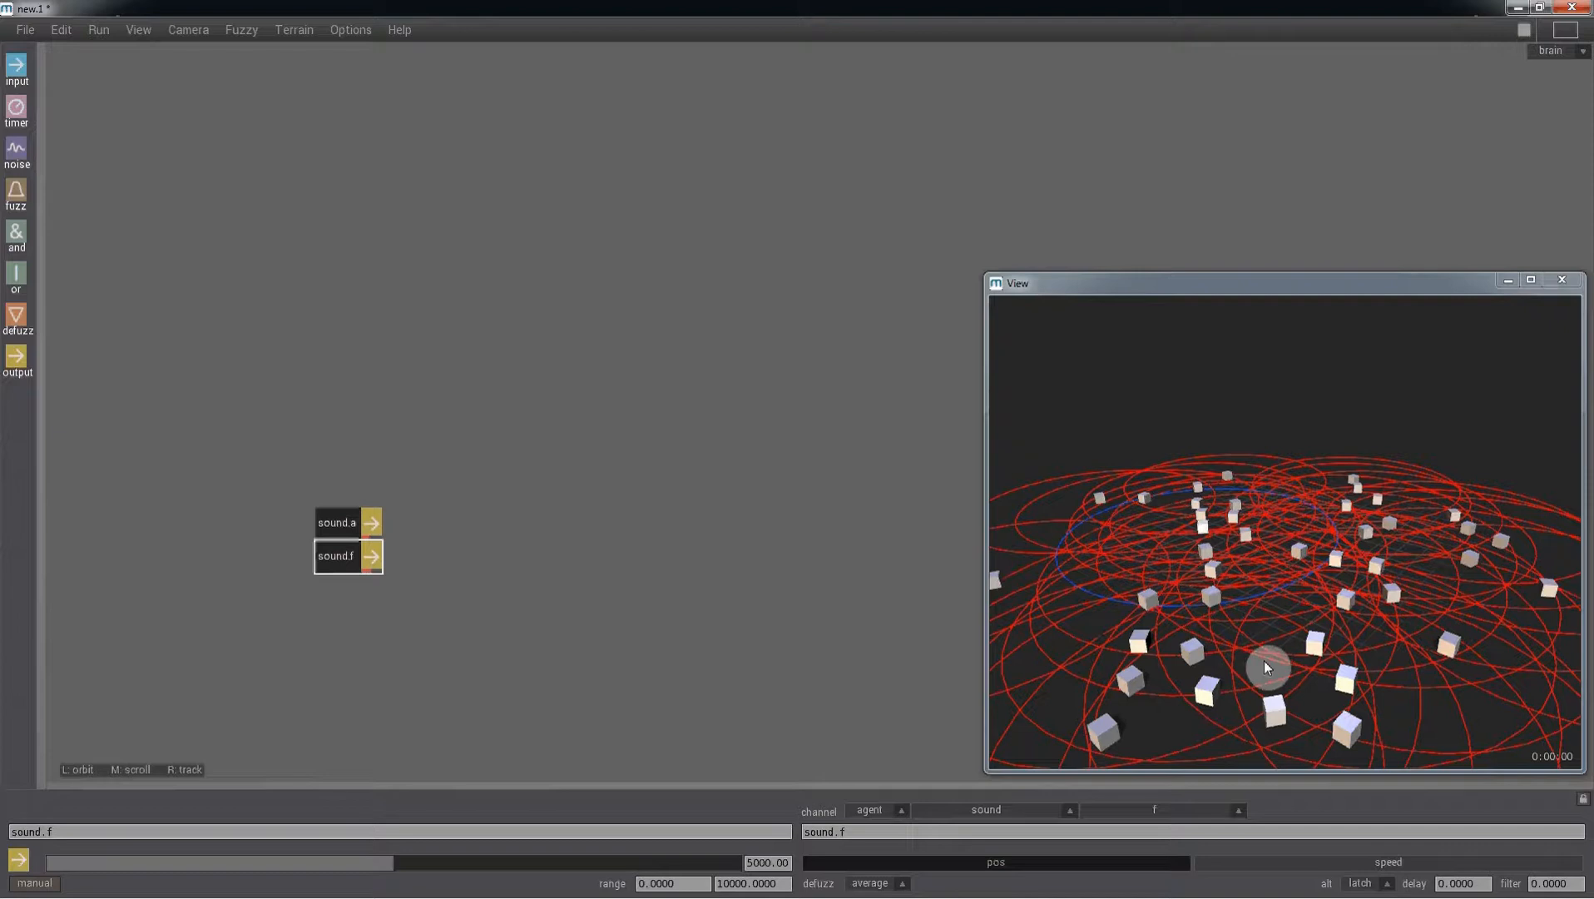
left_click_drag(1265, 666, 1286, 713)
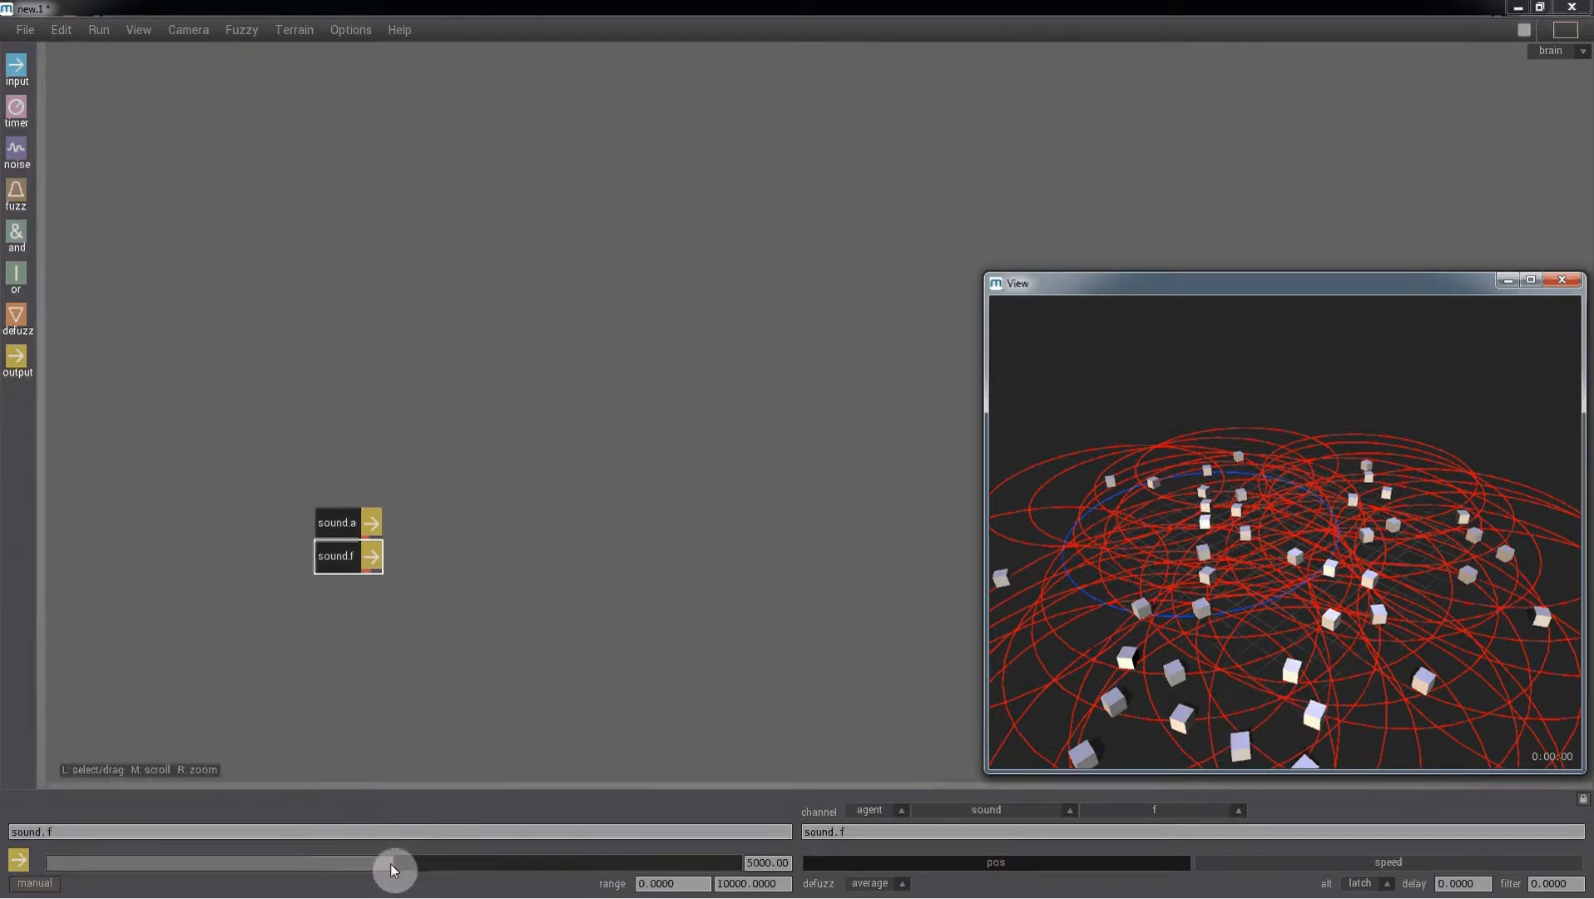
mouse_move(394, 869)
left_mouse_down()
mouse_move(732, 869)
mouse_move(142, 874)
mouse_move(416, 871)
left_mouse_up()
left_click(759, 863)
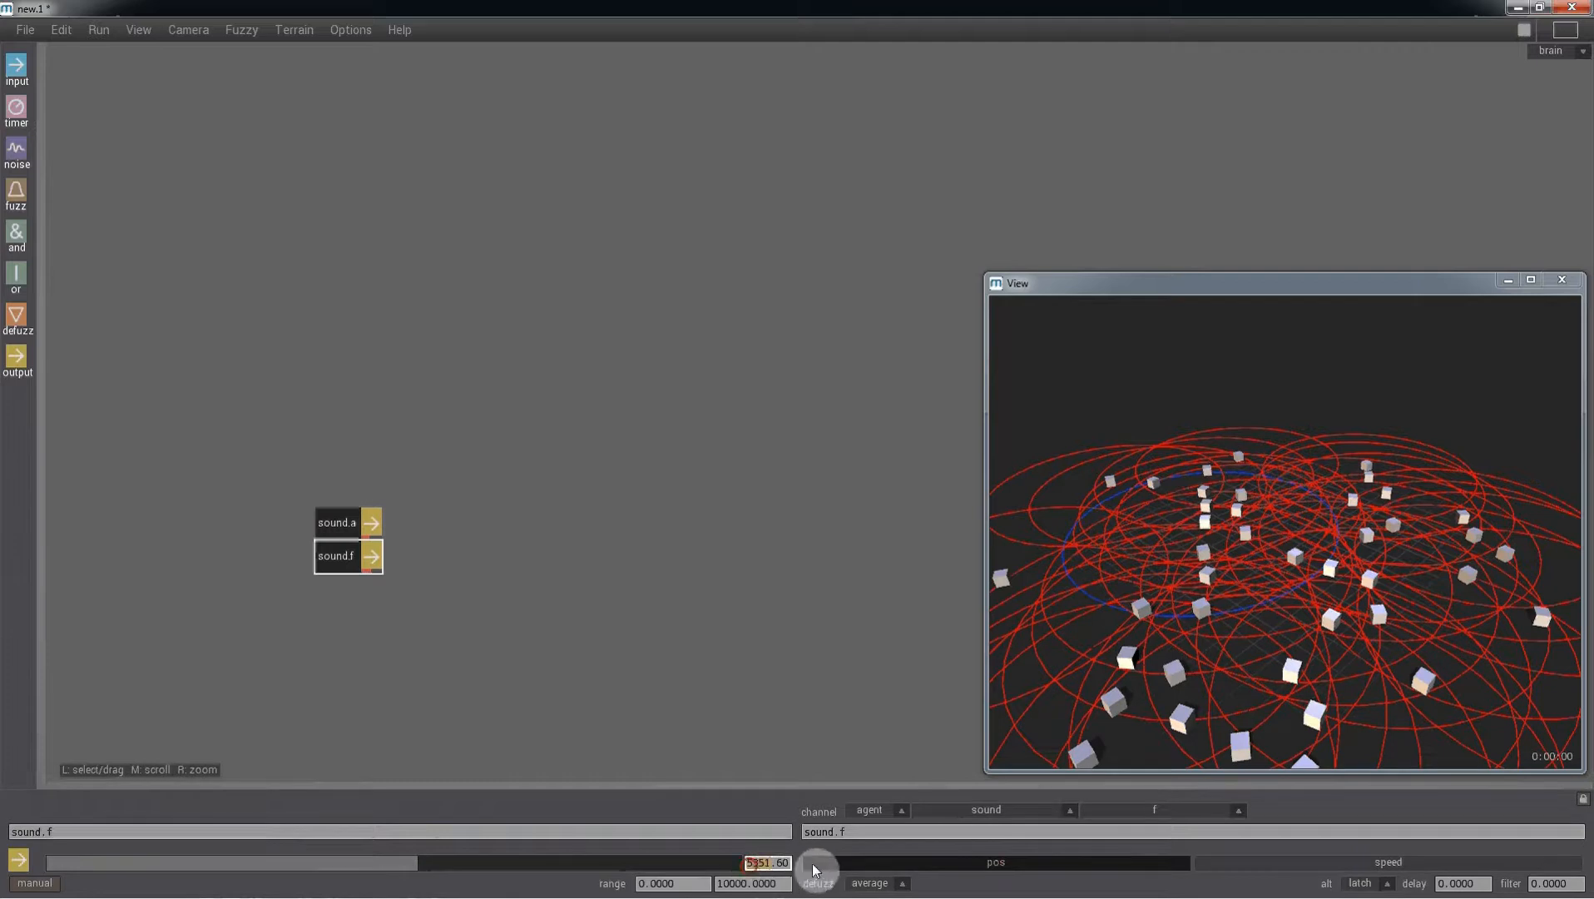
type("00")
key("Return")
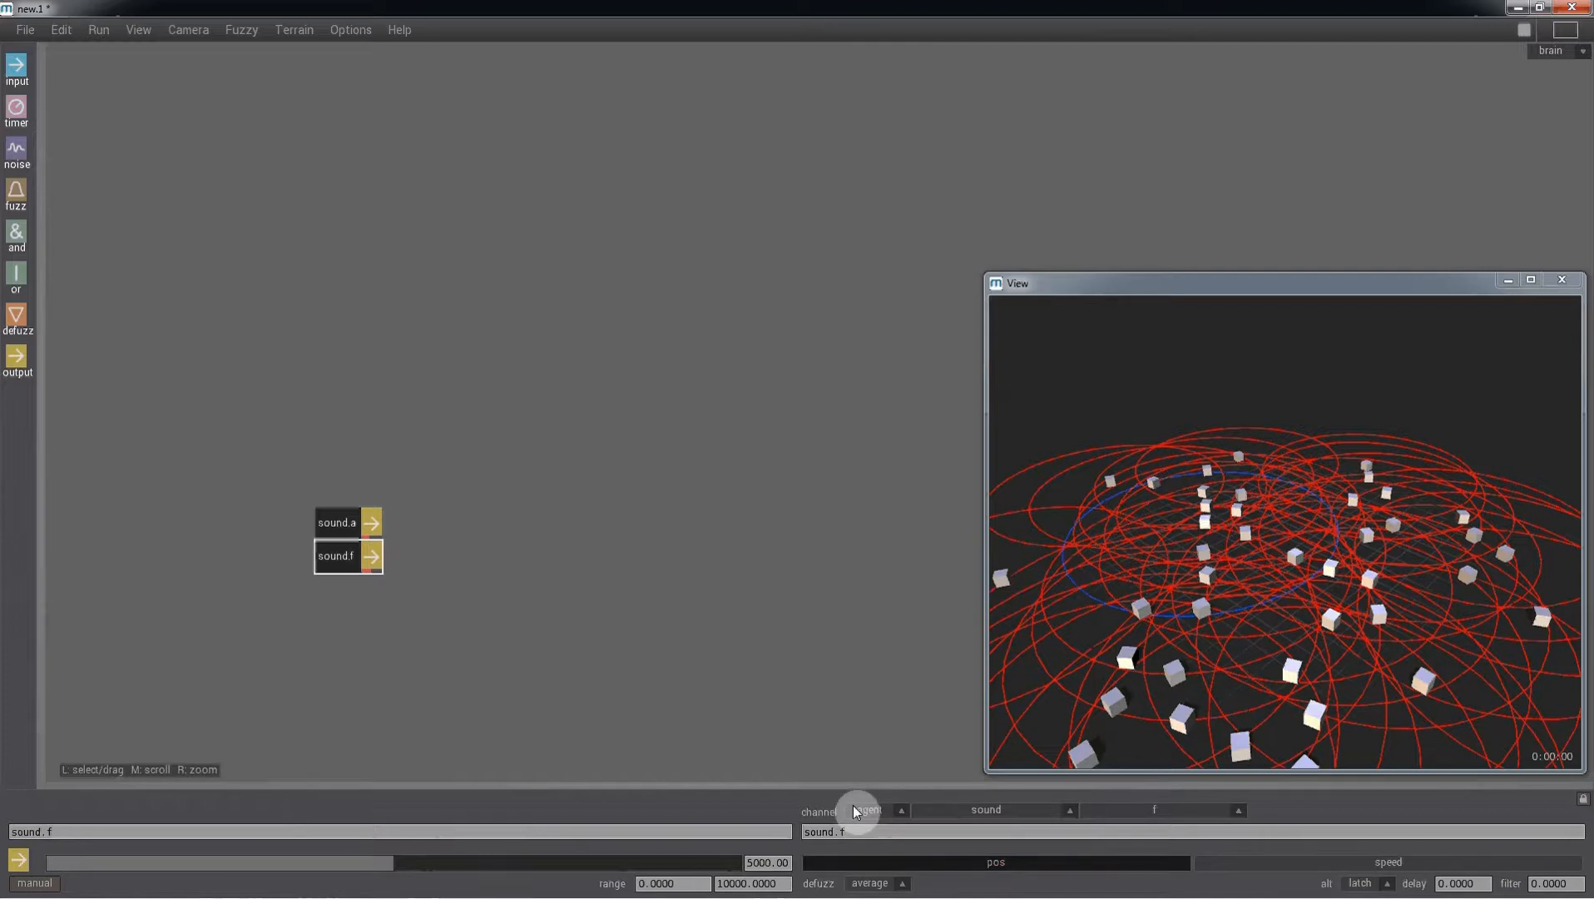
- Add a third output node to the brain with channel tz
left_click(17, 360)
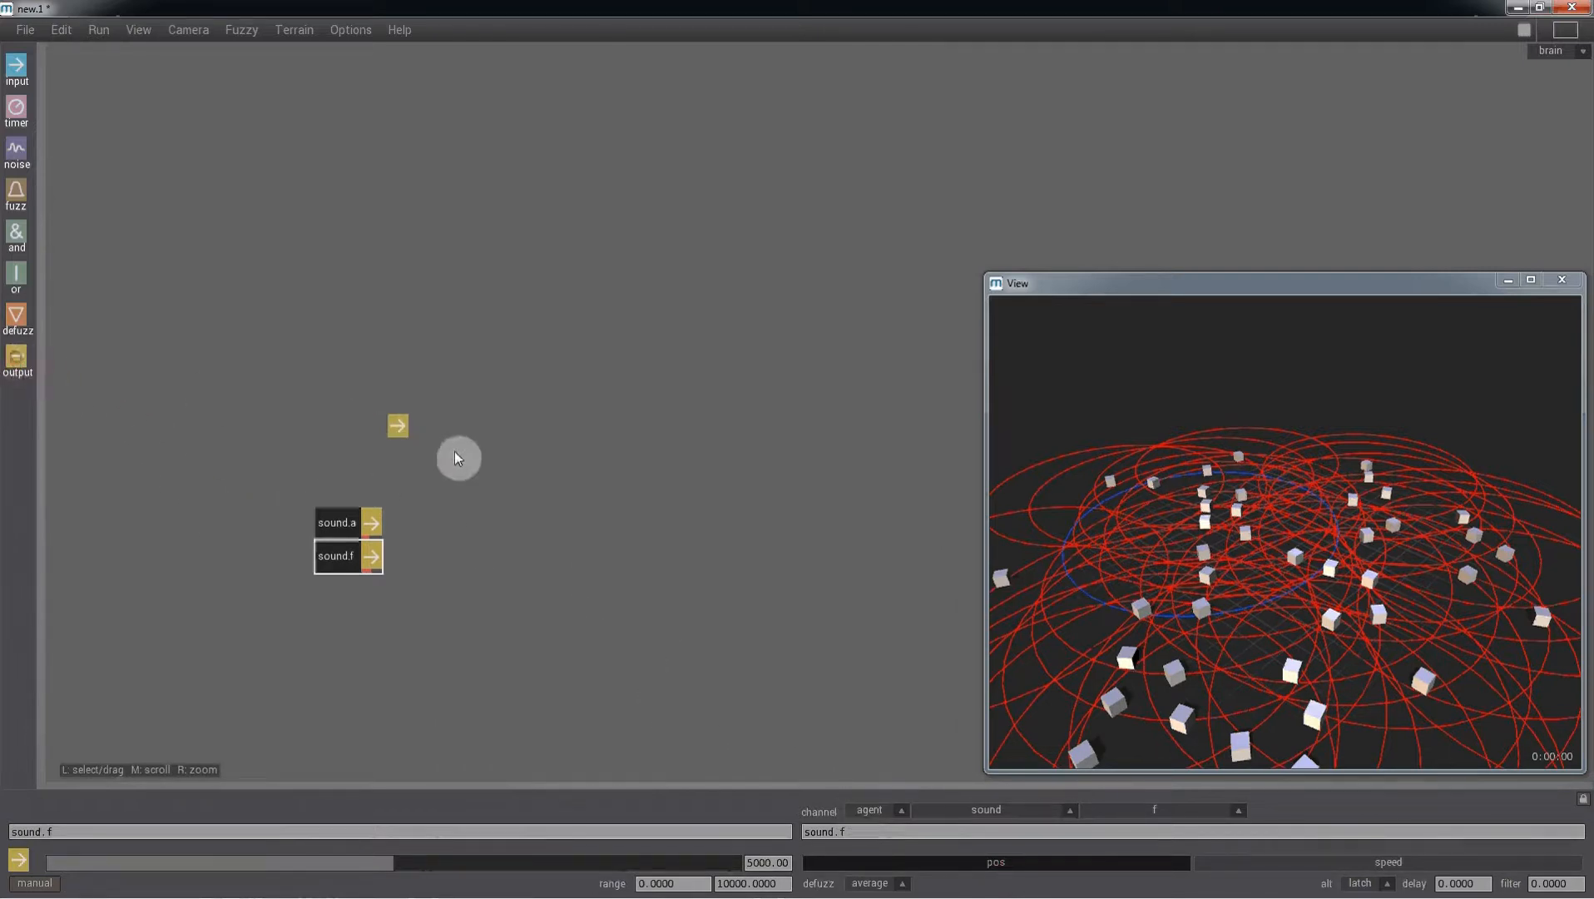
left_click(480, 441)
left_click(838, 833)
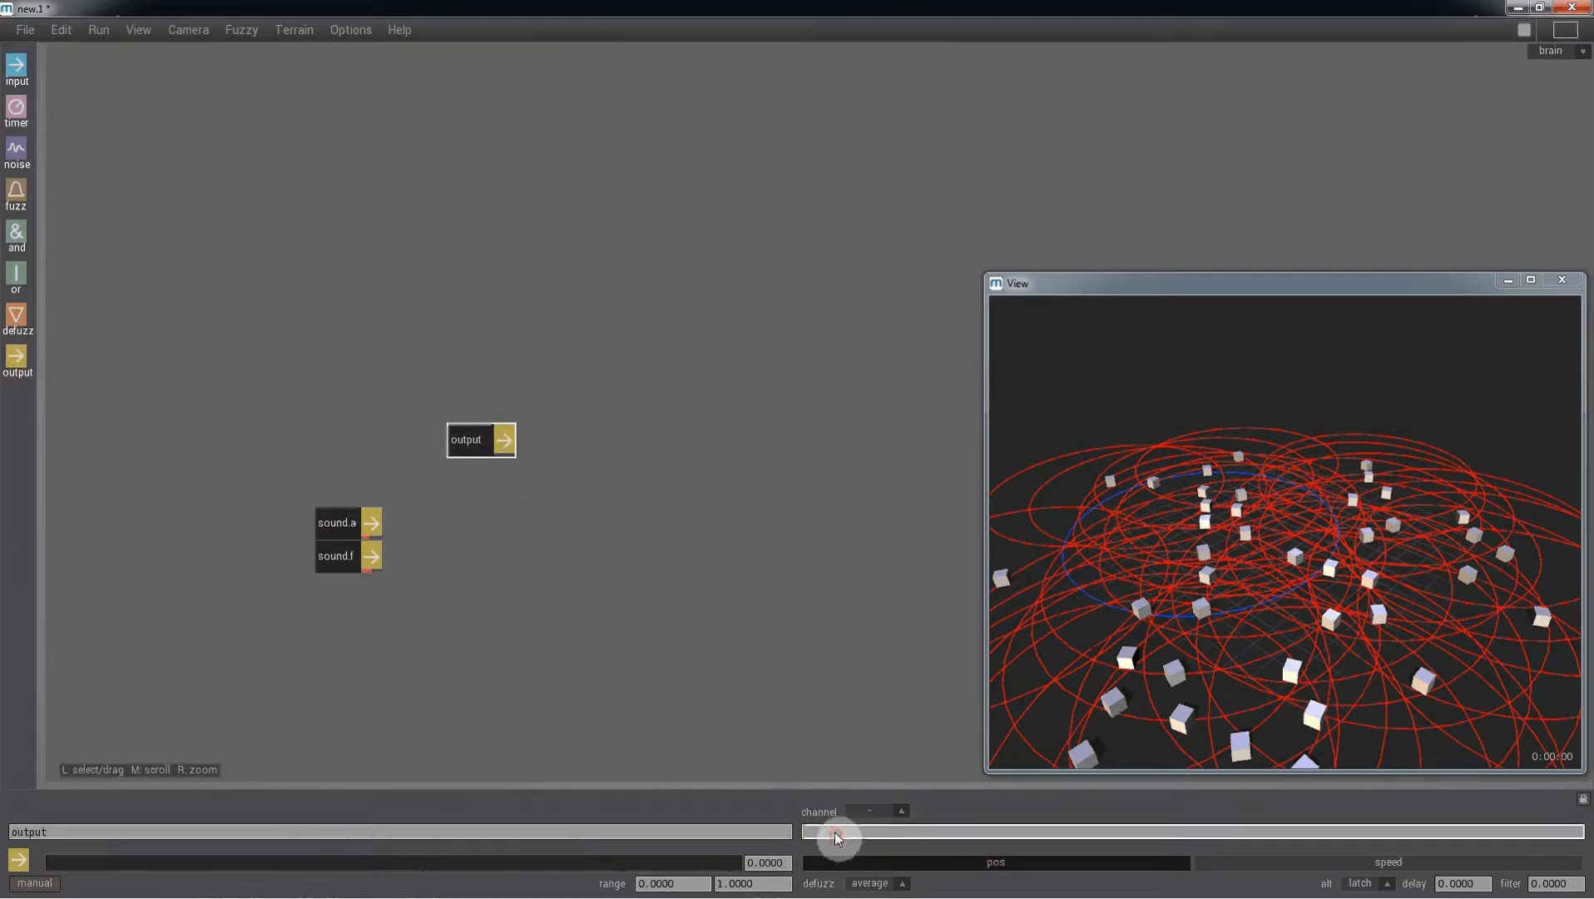
type("tz")
key("Return")
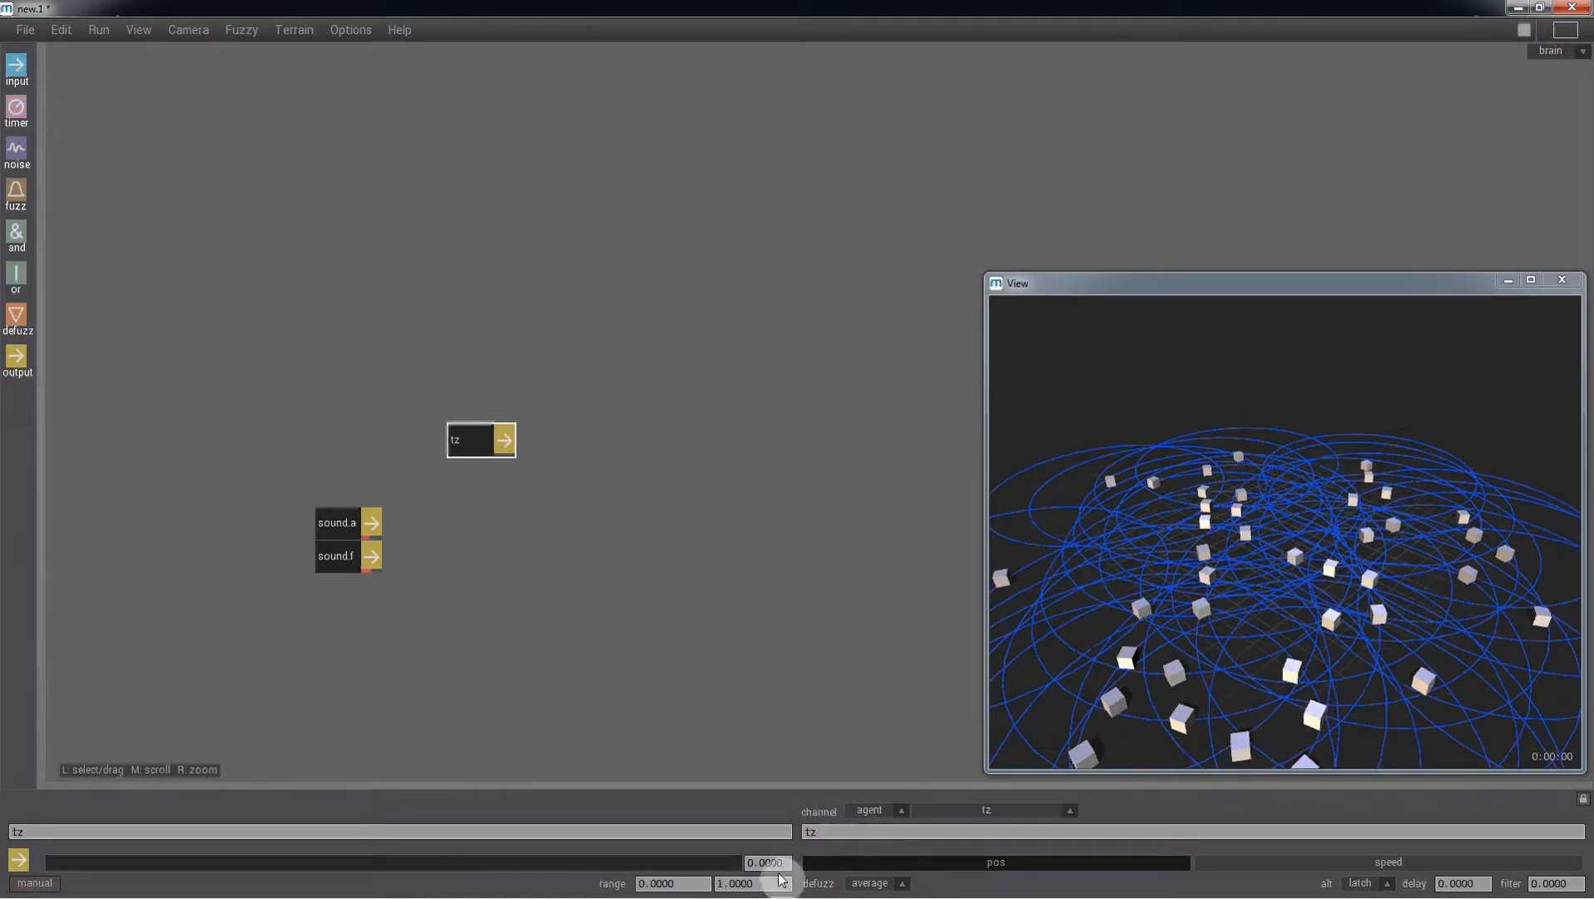
- Set the tz output range maximum to 10 and its value to about 4
left_click_drag(771, 884, 715, 895)
type("10")
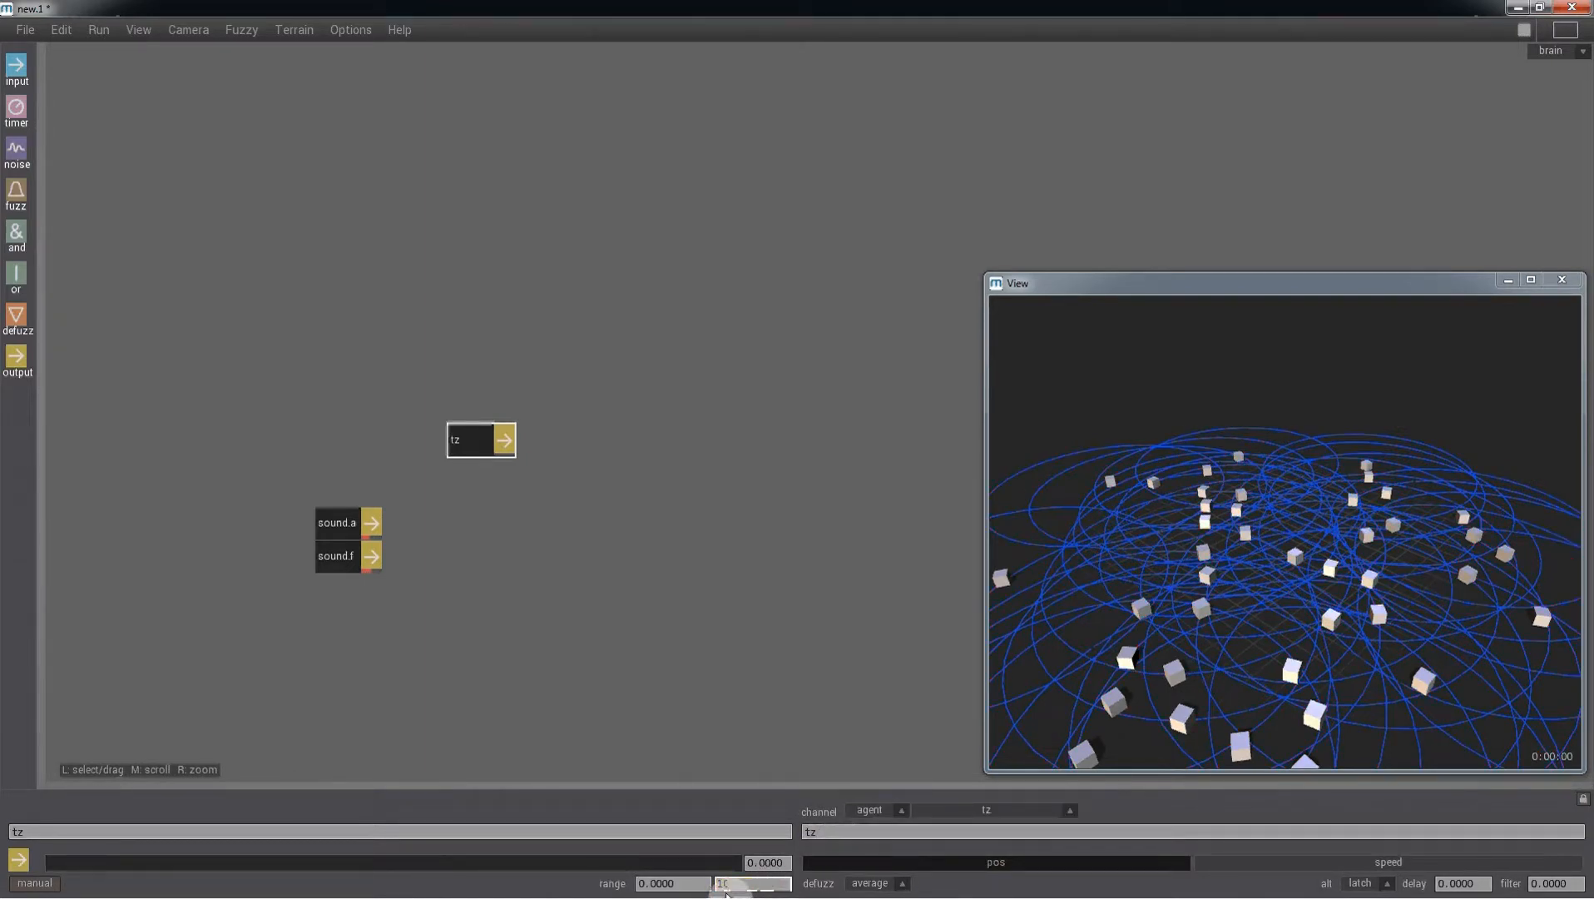
key("Return")
left_click(396, 827)
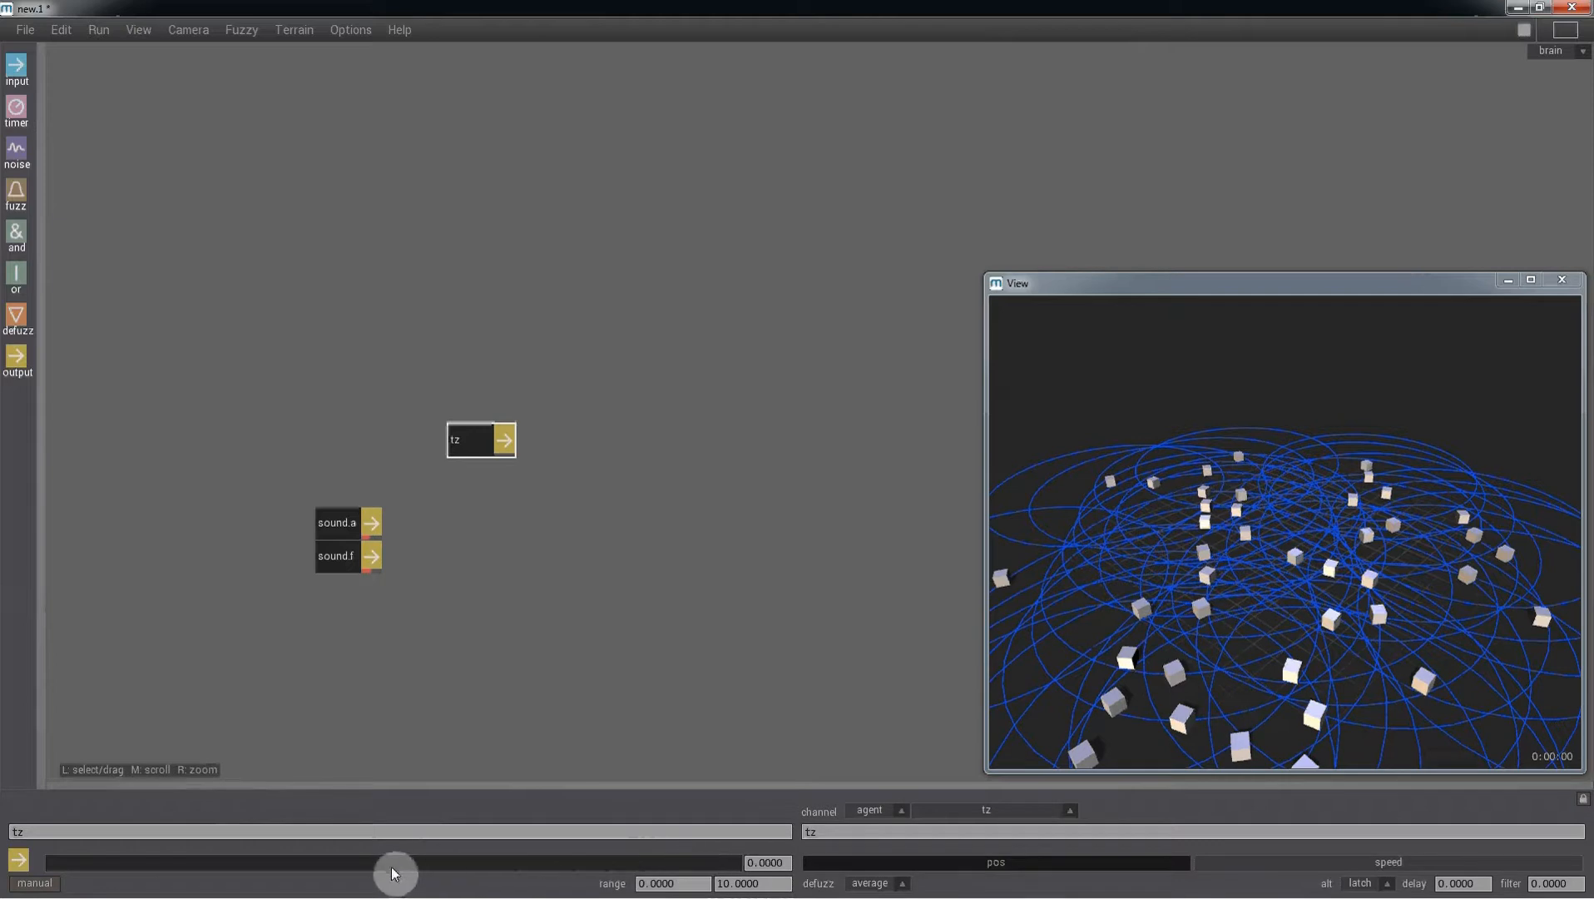
left_click_drag(395, 870, 330, 871)
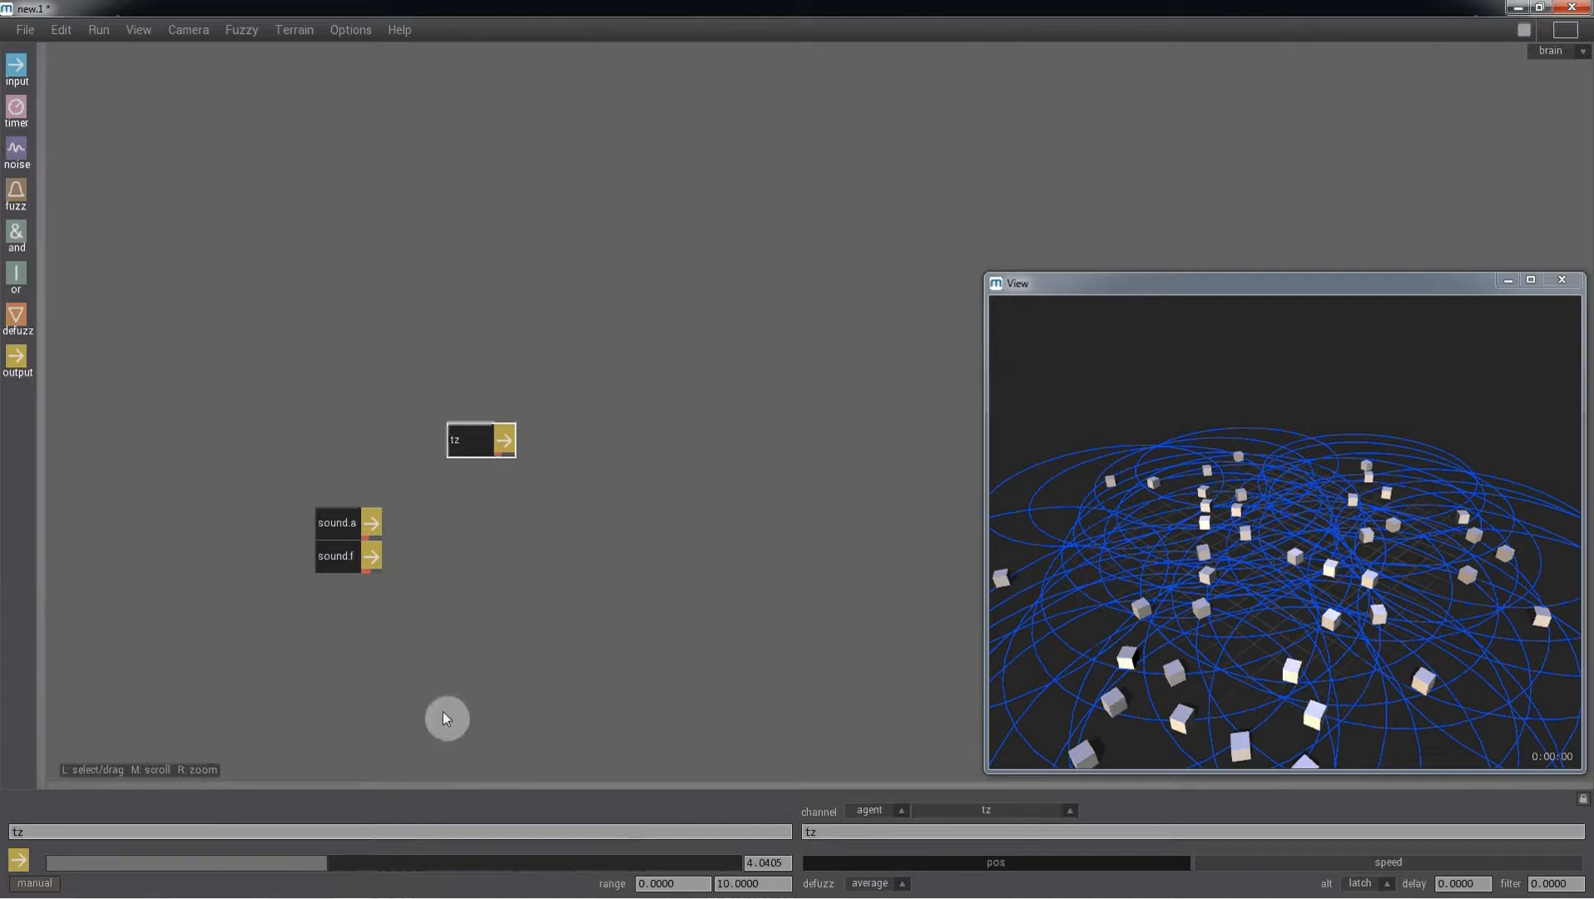
- Turn off sound emission display in the viewport
left_click(133, 35)
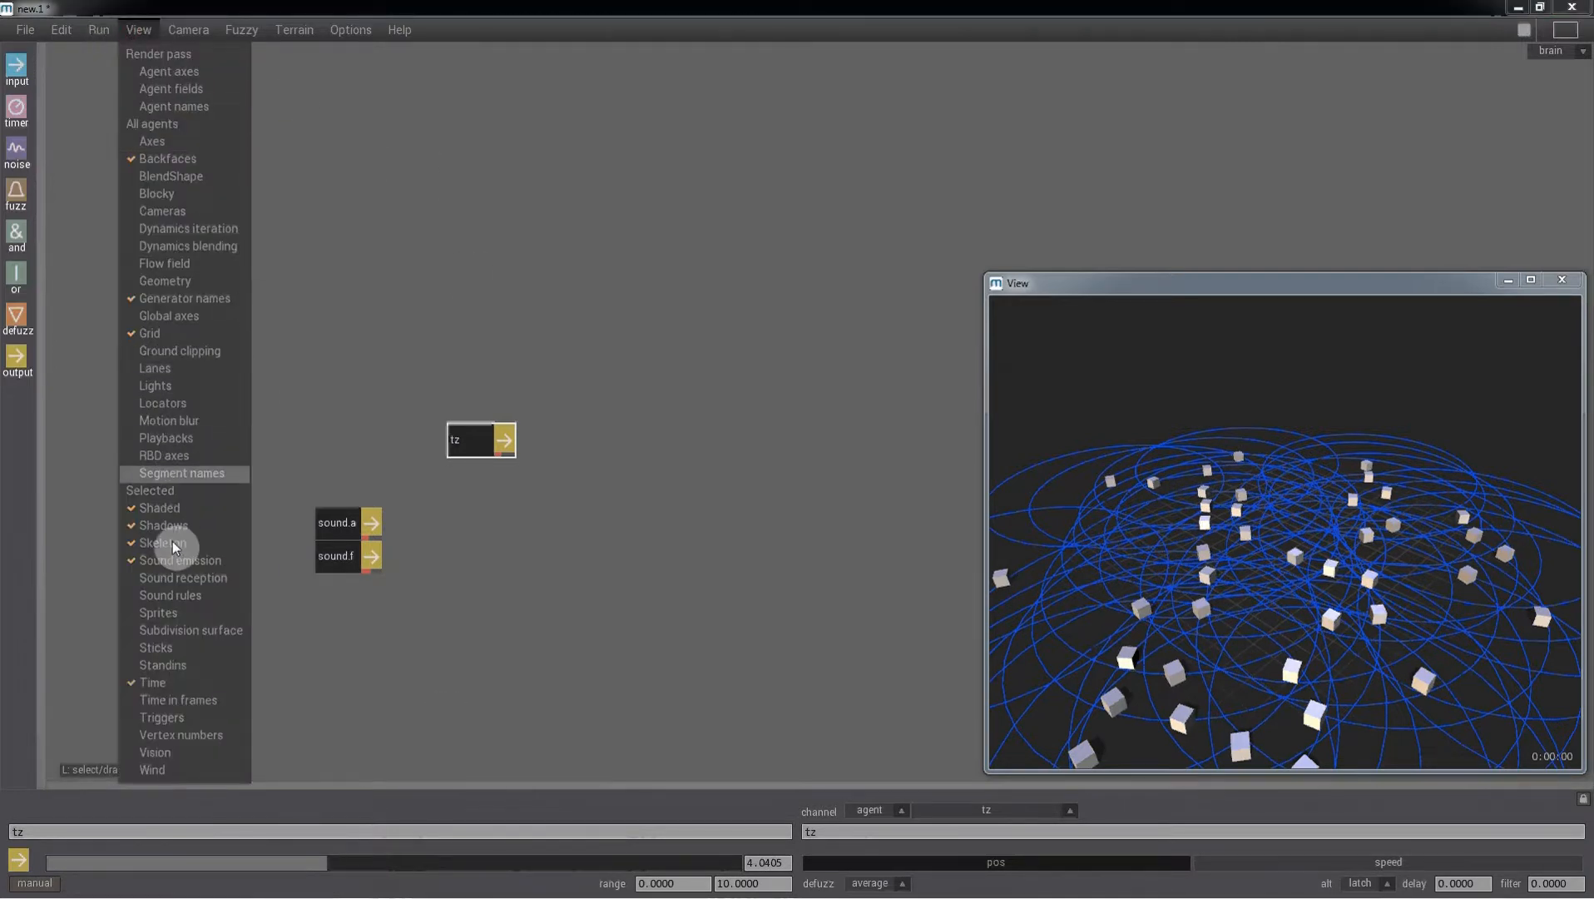
left_click(200, 562)
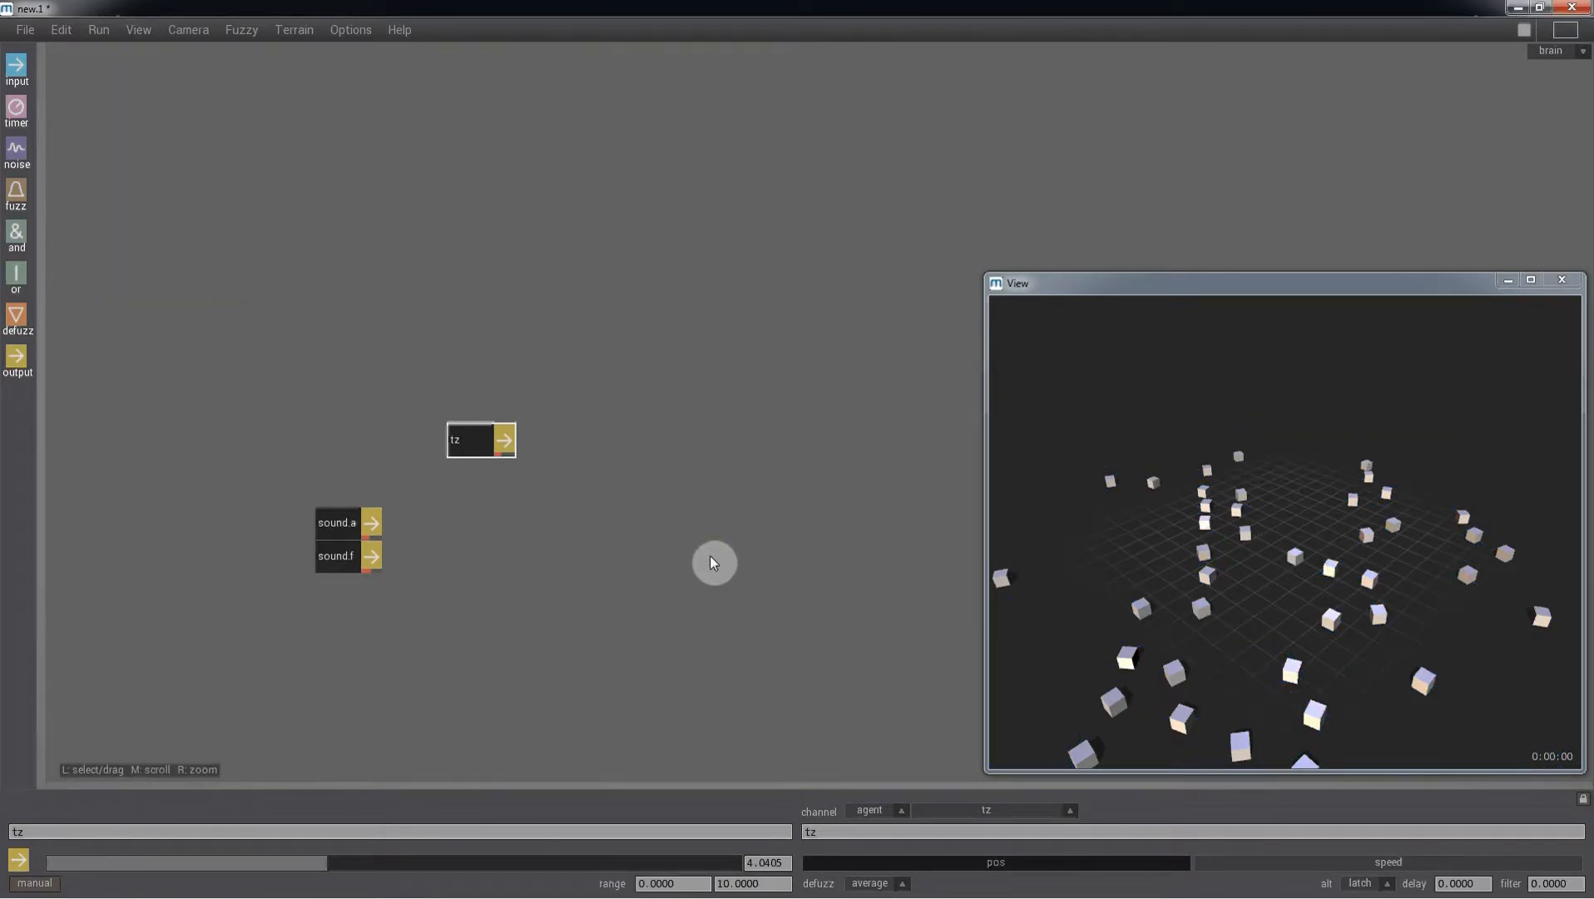
- Add a fourth output node to the brain with channel ry
left_click_drag(17, 358, 480, 307)
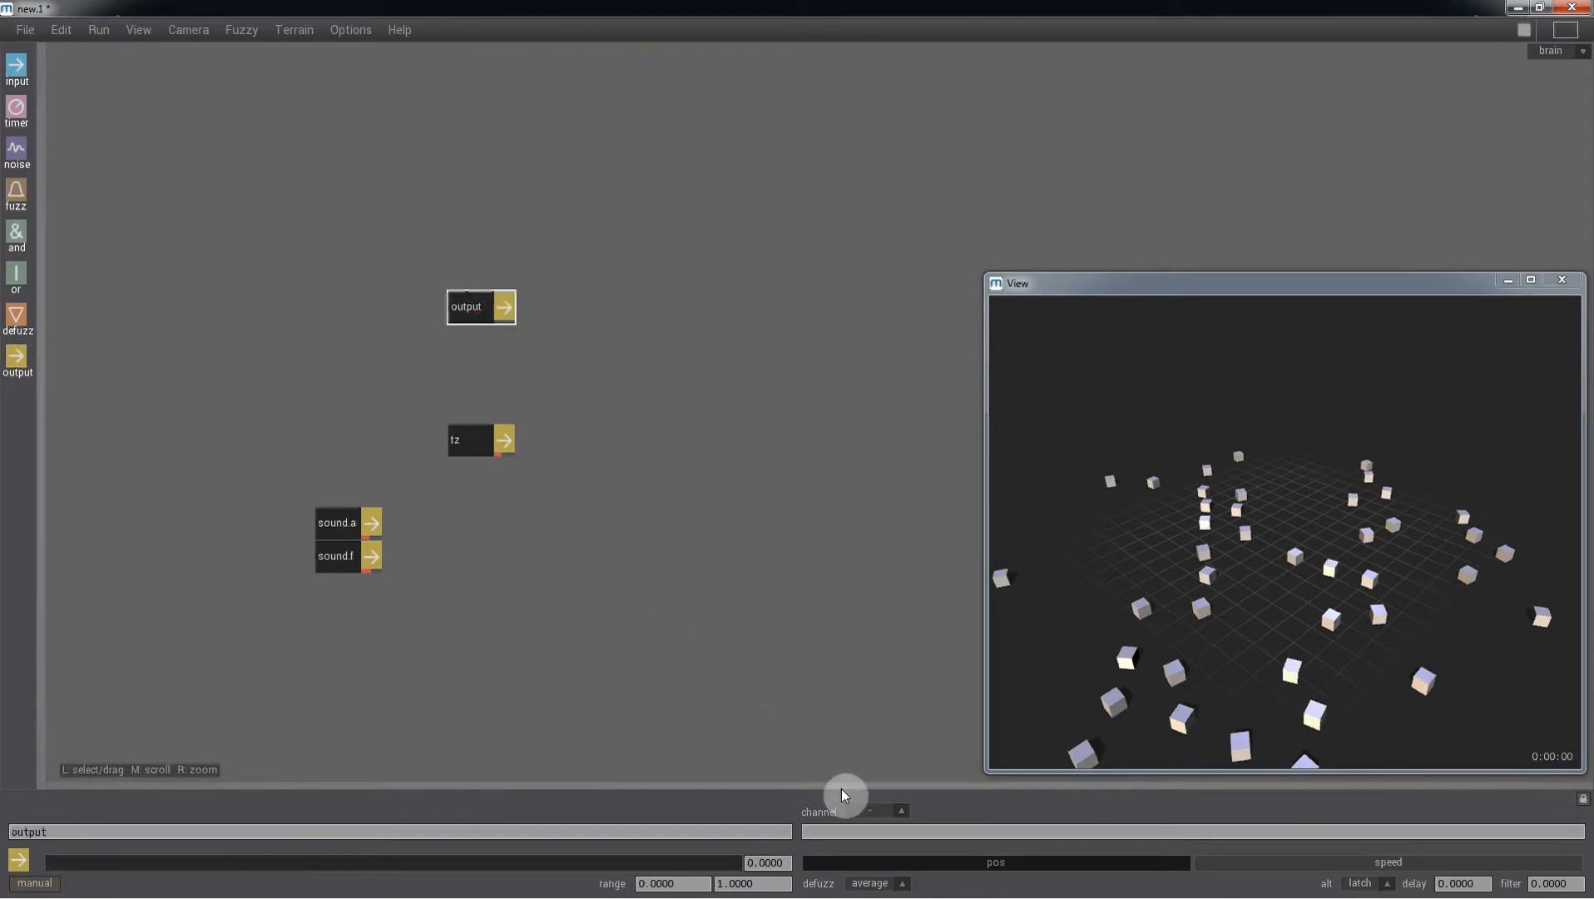
left_click(830, 830)
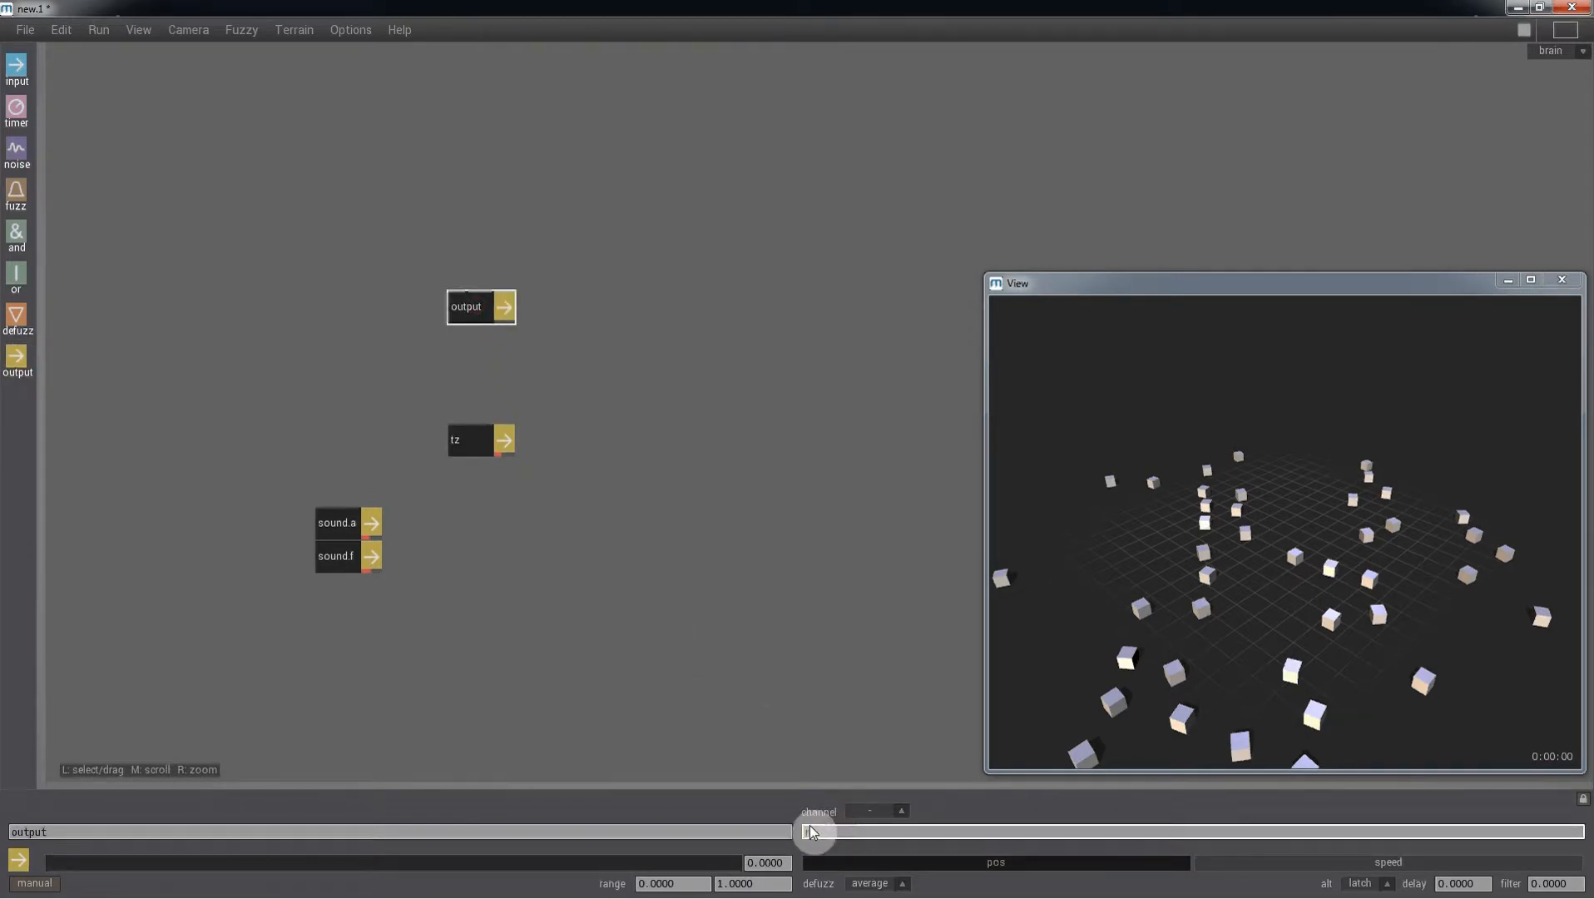
type("ry")
key("Return")
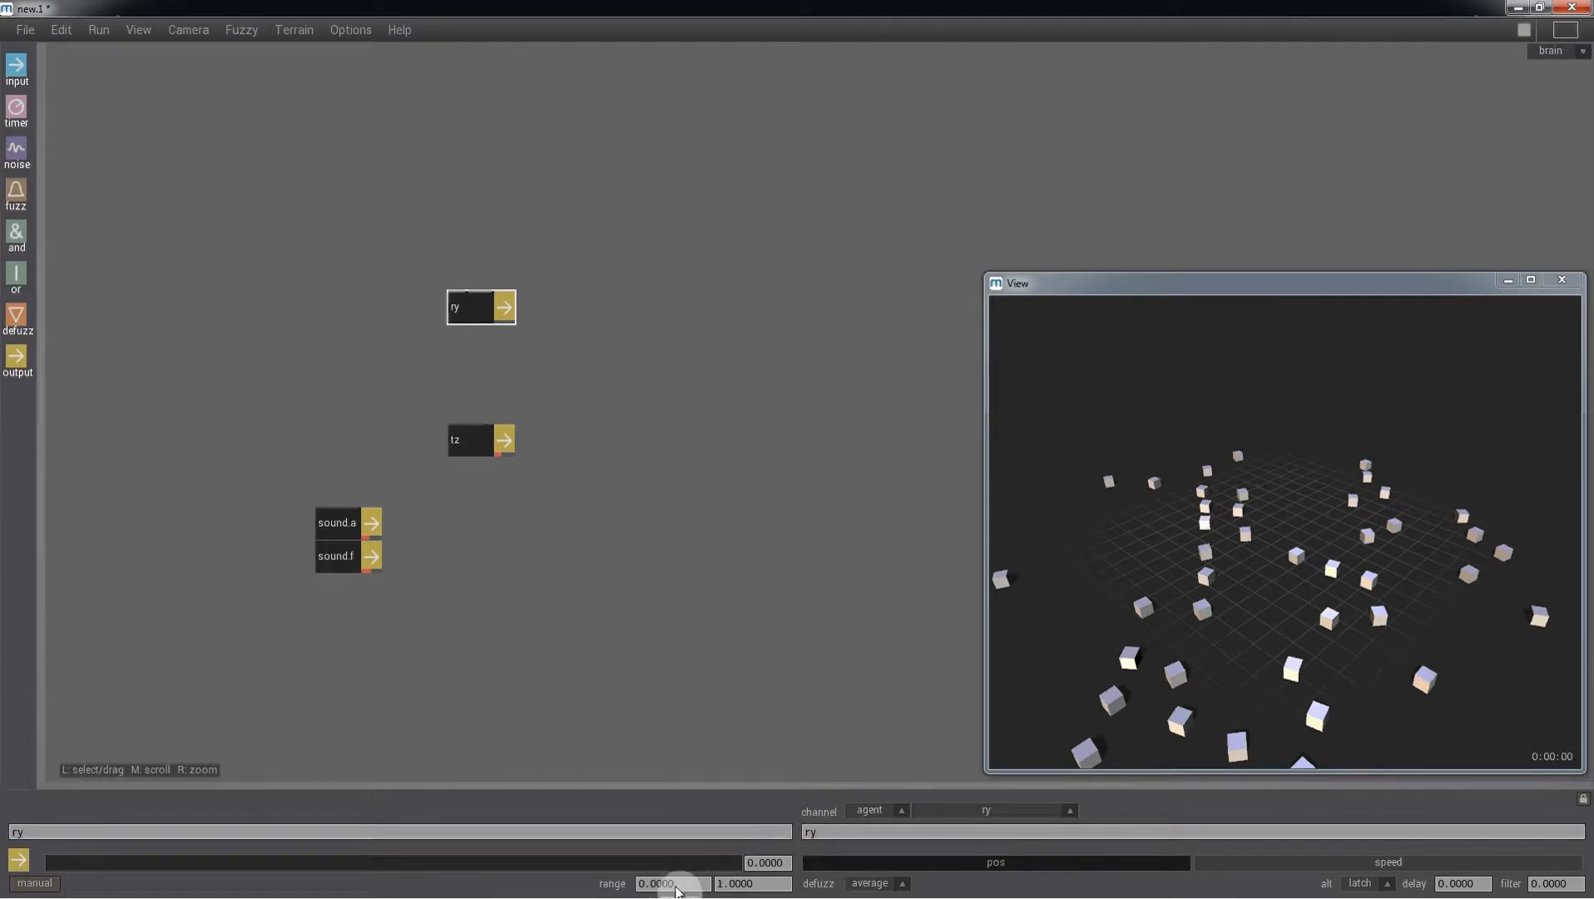
- Set the ry output range from -180 to 180
left_click_drag(679, 886, 631, 888)
type("-")
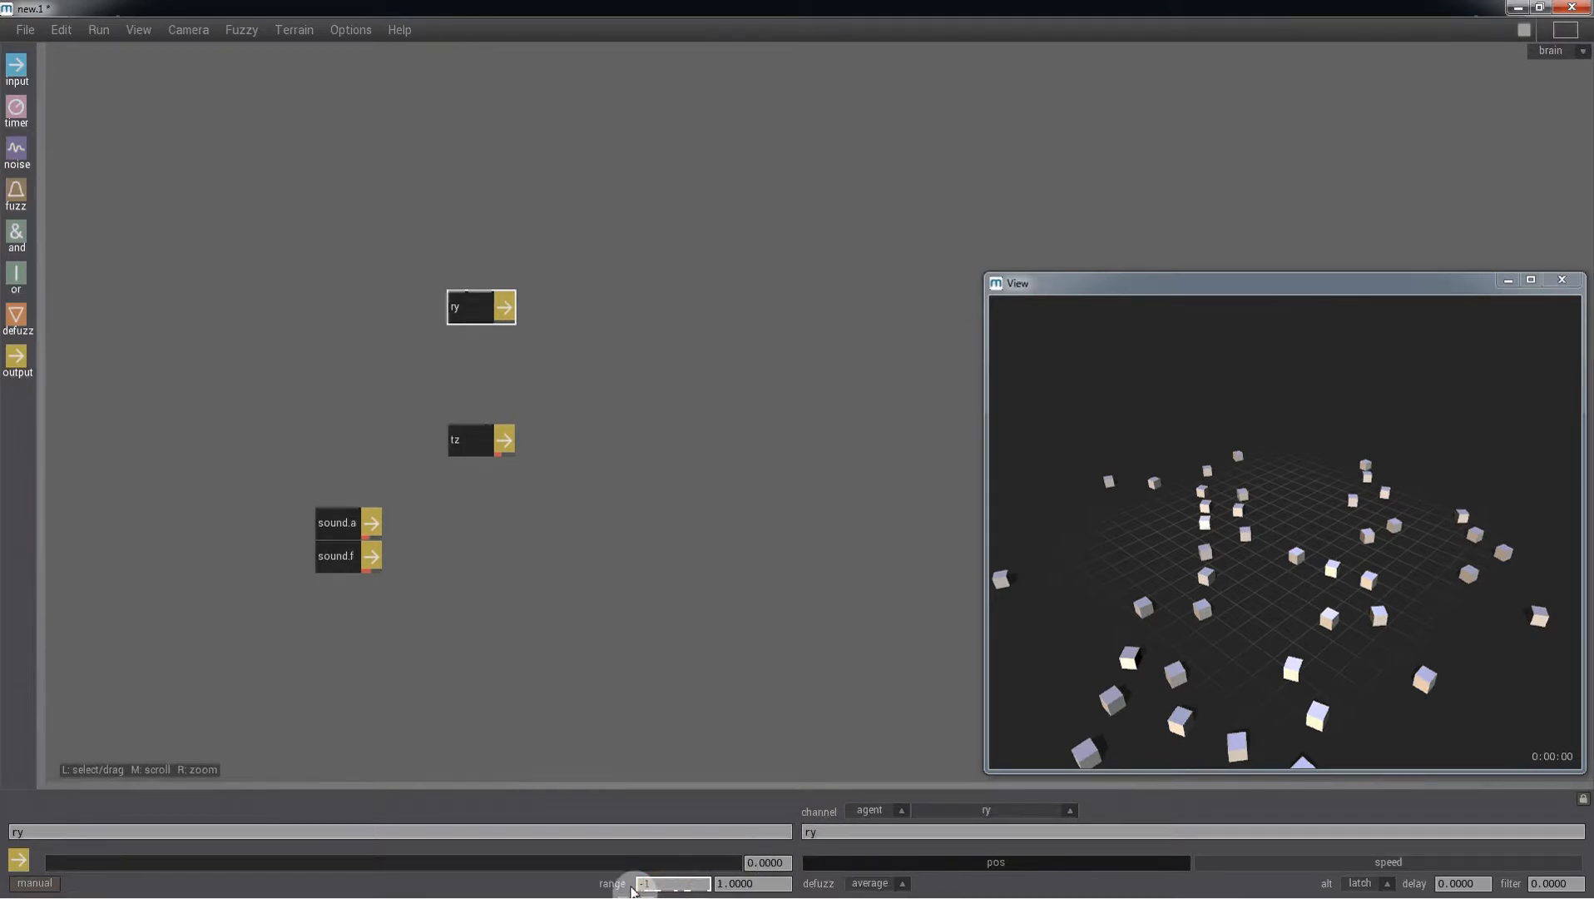
type("180")
key("Return")
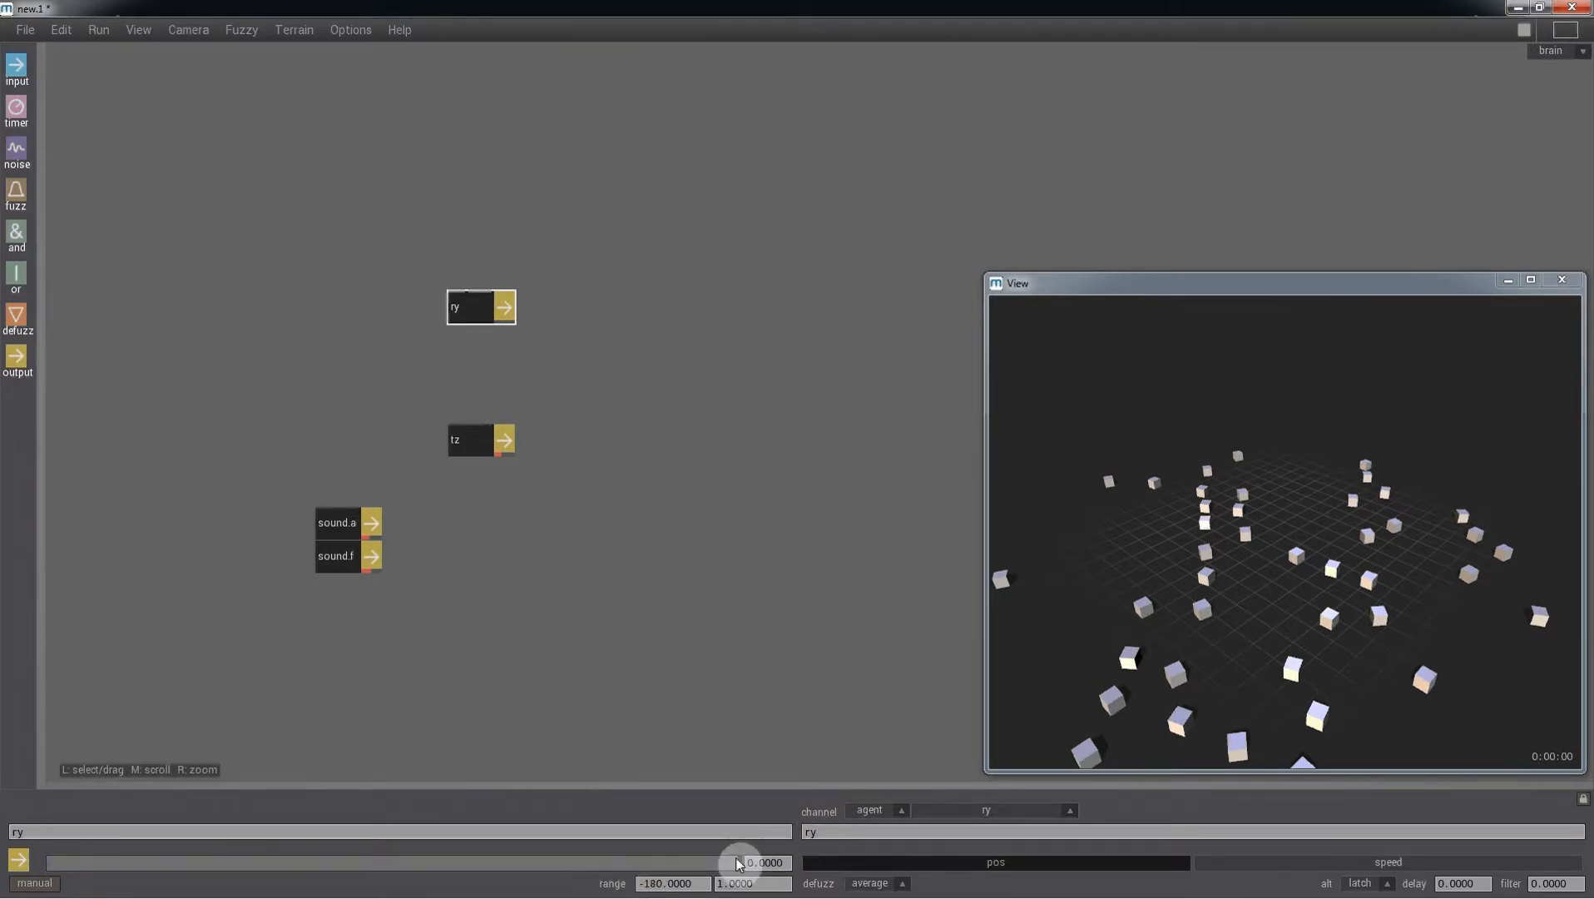
left_click_drag(770, 884, 618, 874)
type("180")
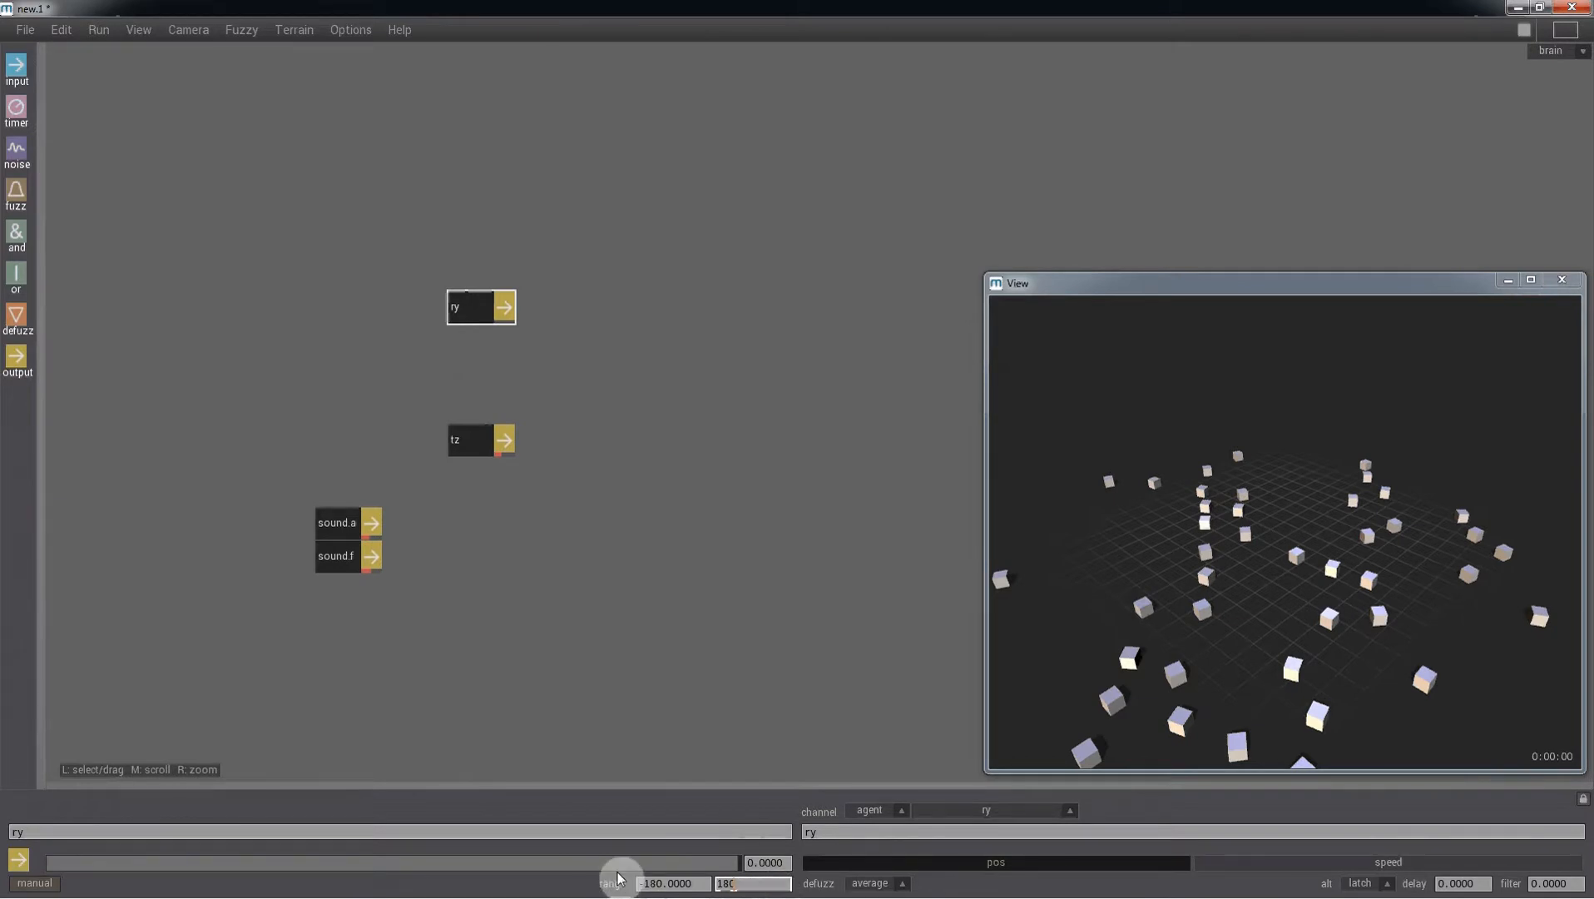
key("Return")
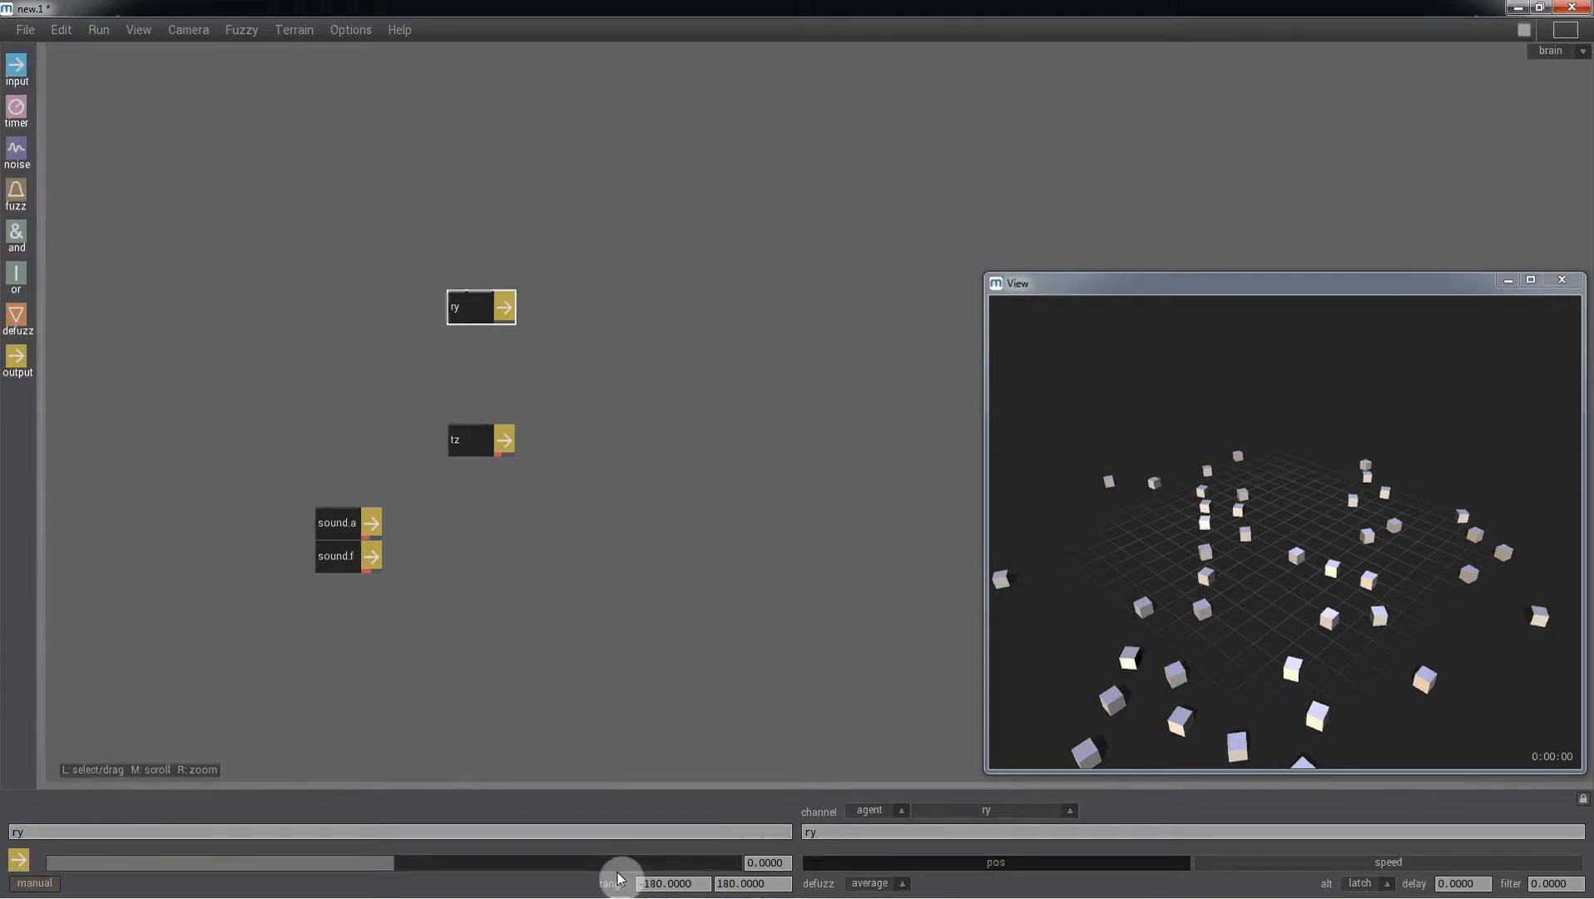
- Rename the ry output node as turn
left_click_drag(399, 831, 3, 832)
type("turn")
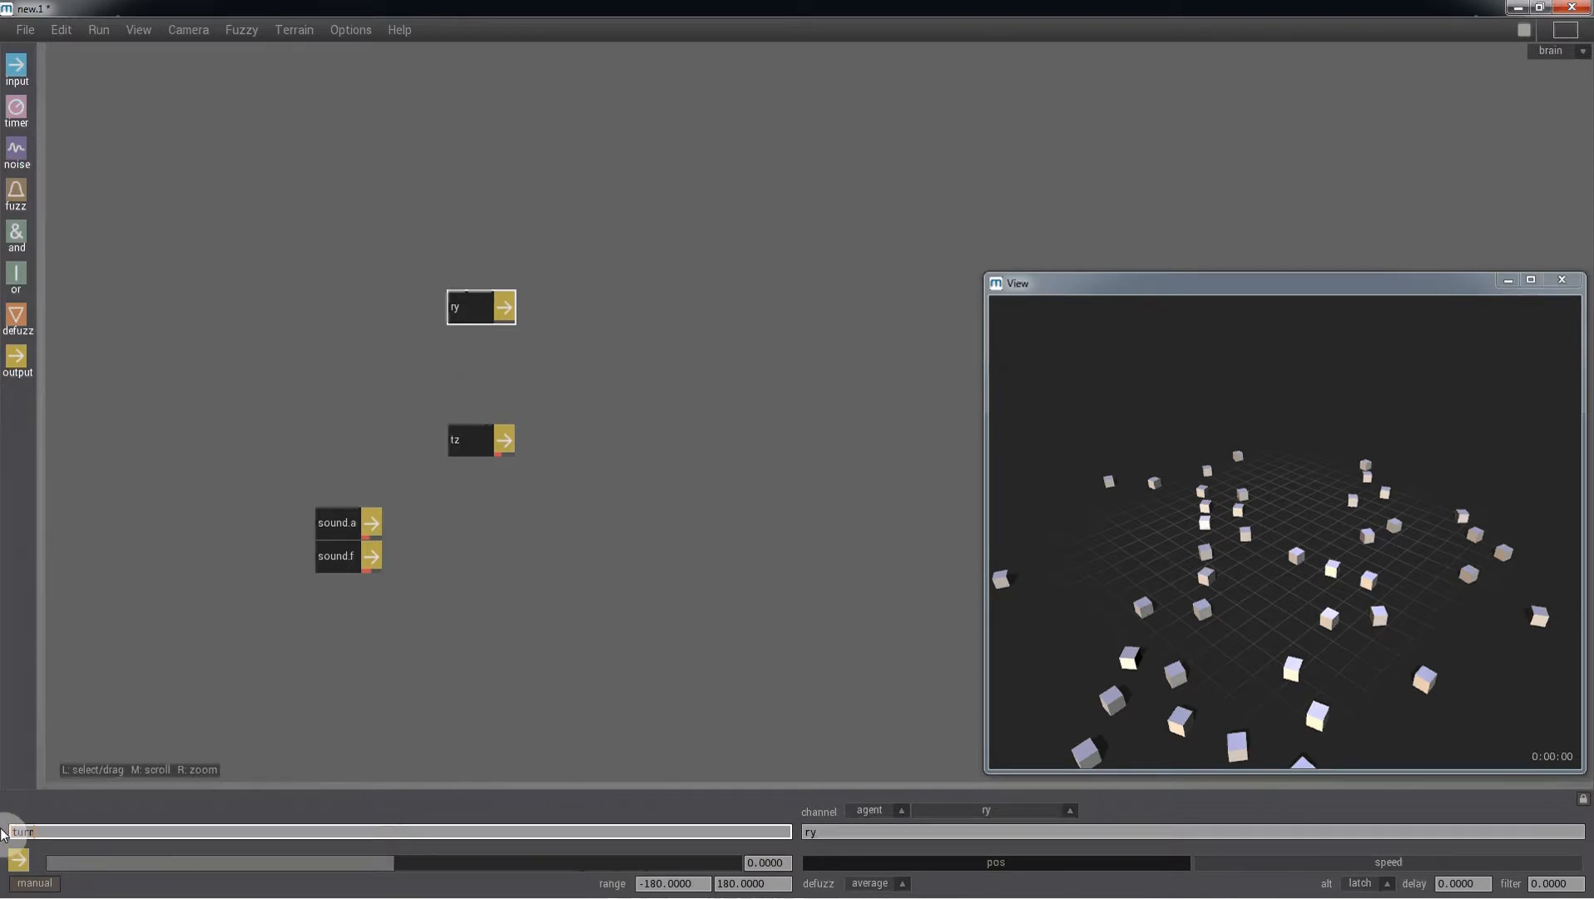
key("Return")
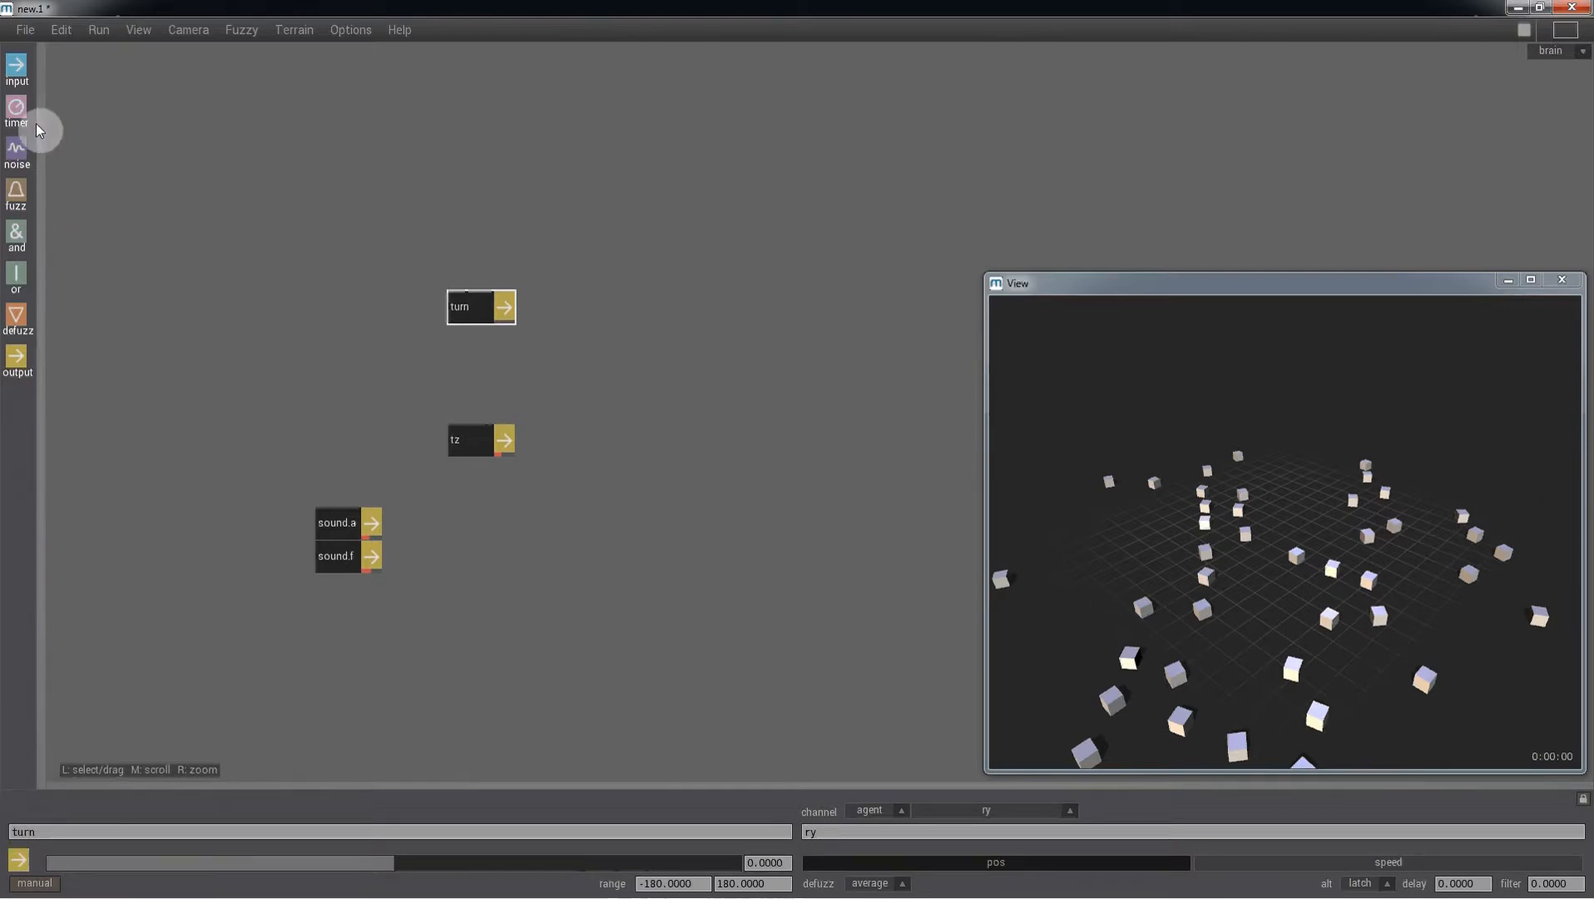
- Add an input node with source sound.x
left_click_drag(15, 67, 158, 283)
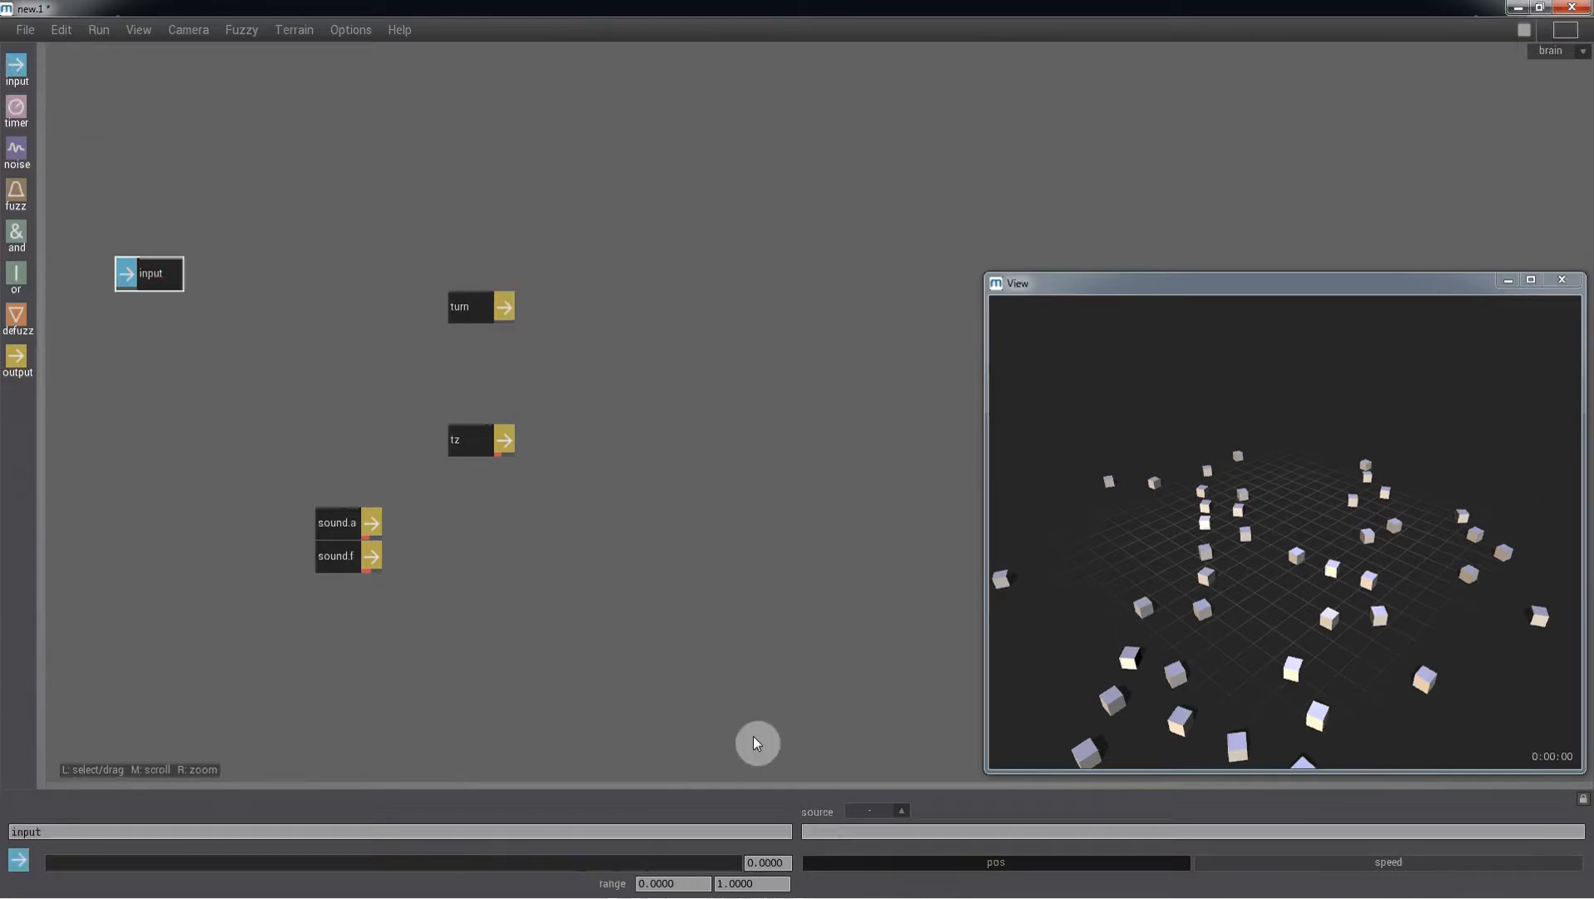
left_click(869, 836)
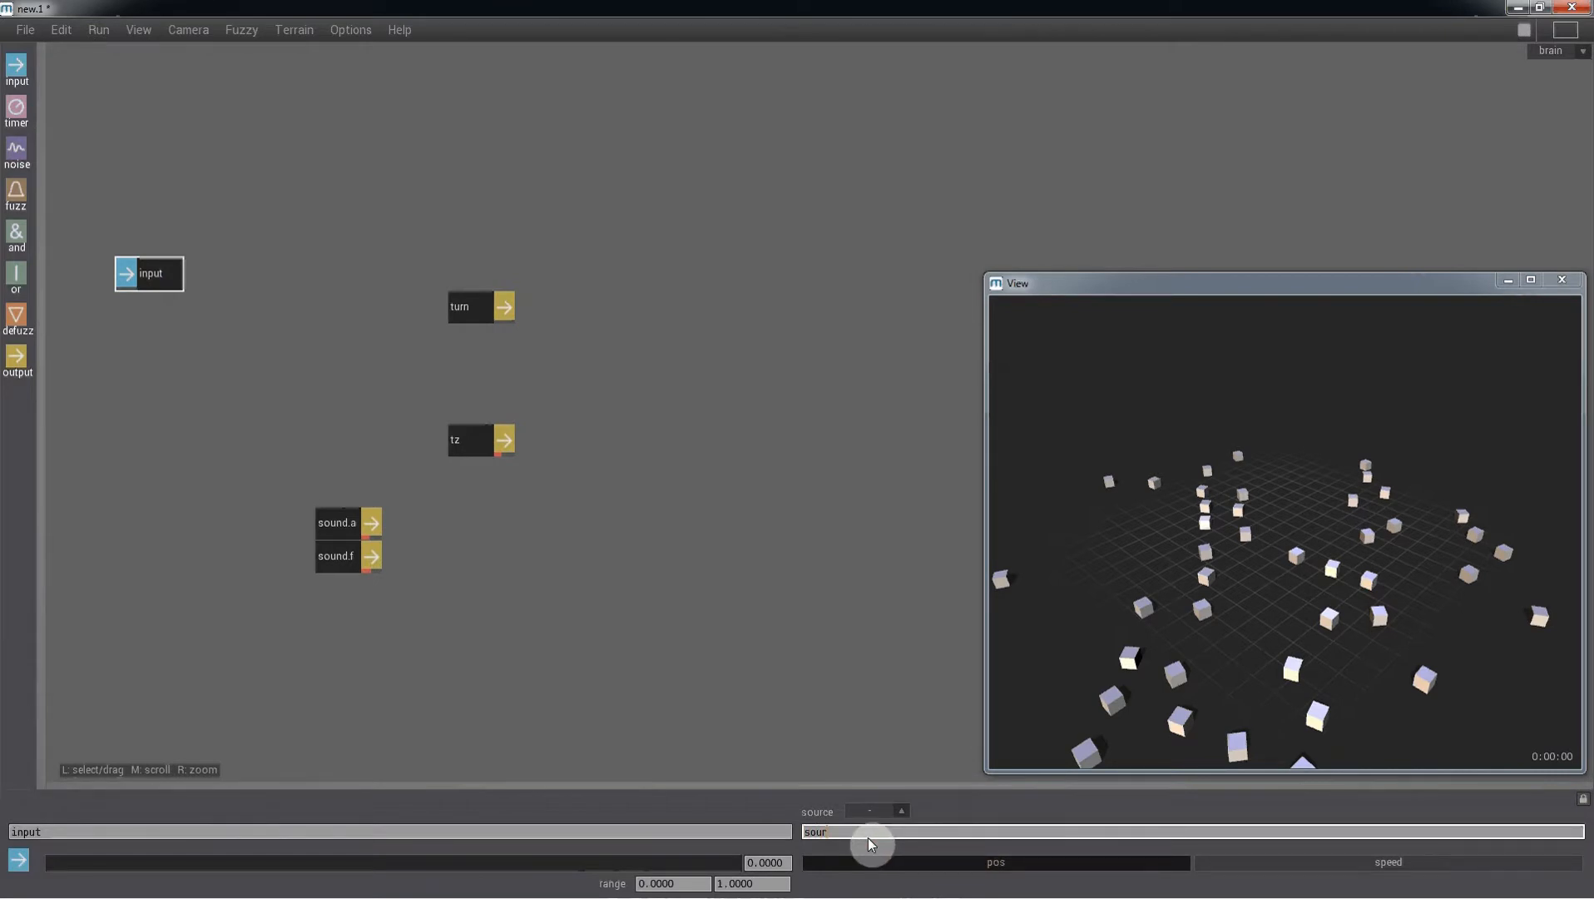
type("sound.x")
key("Return")
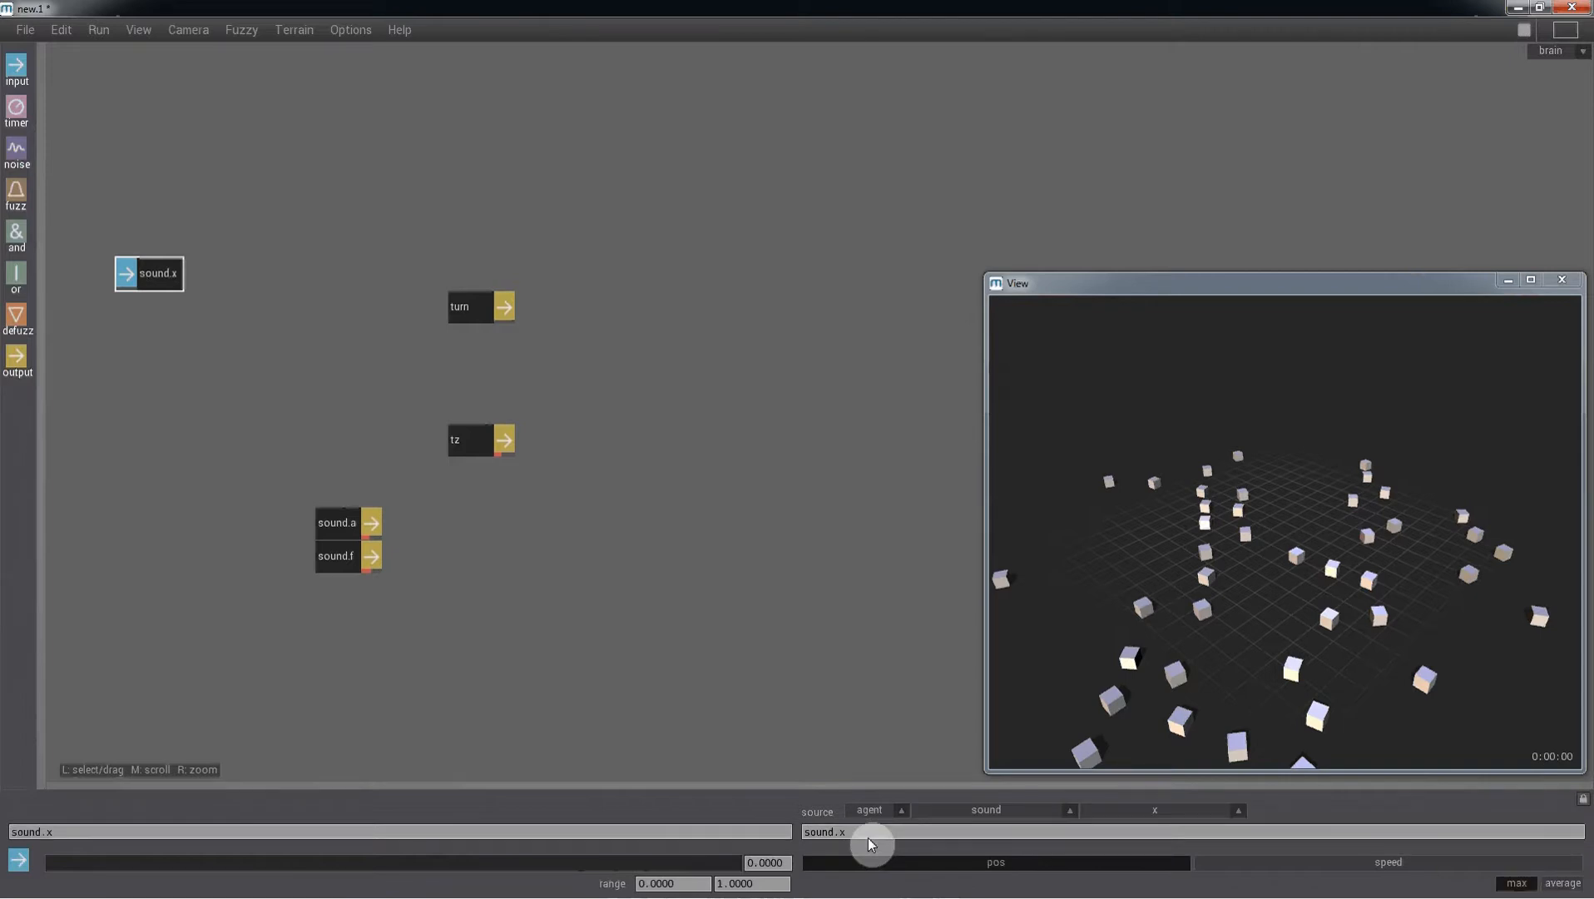
- Set the sound.x input range from -180 to 180
left_click(685, 883)
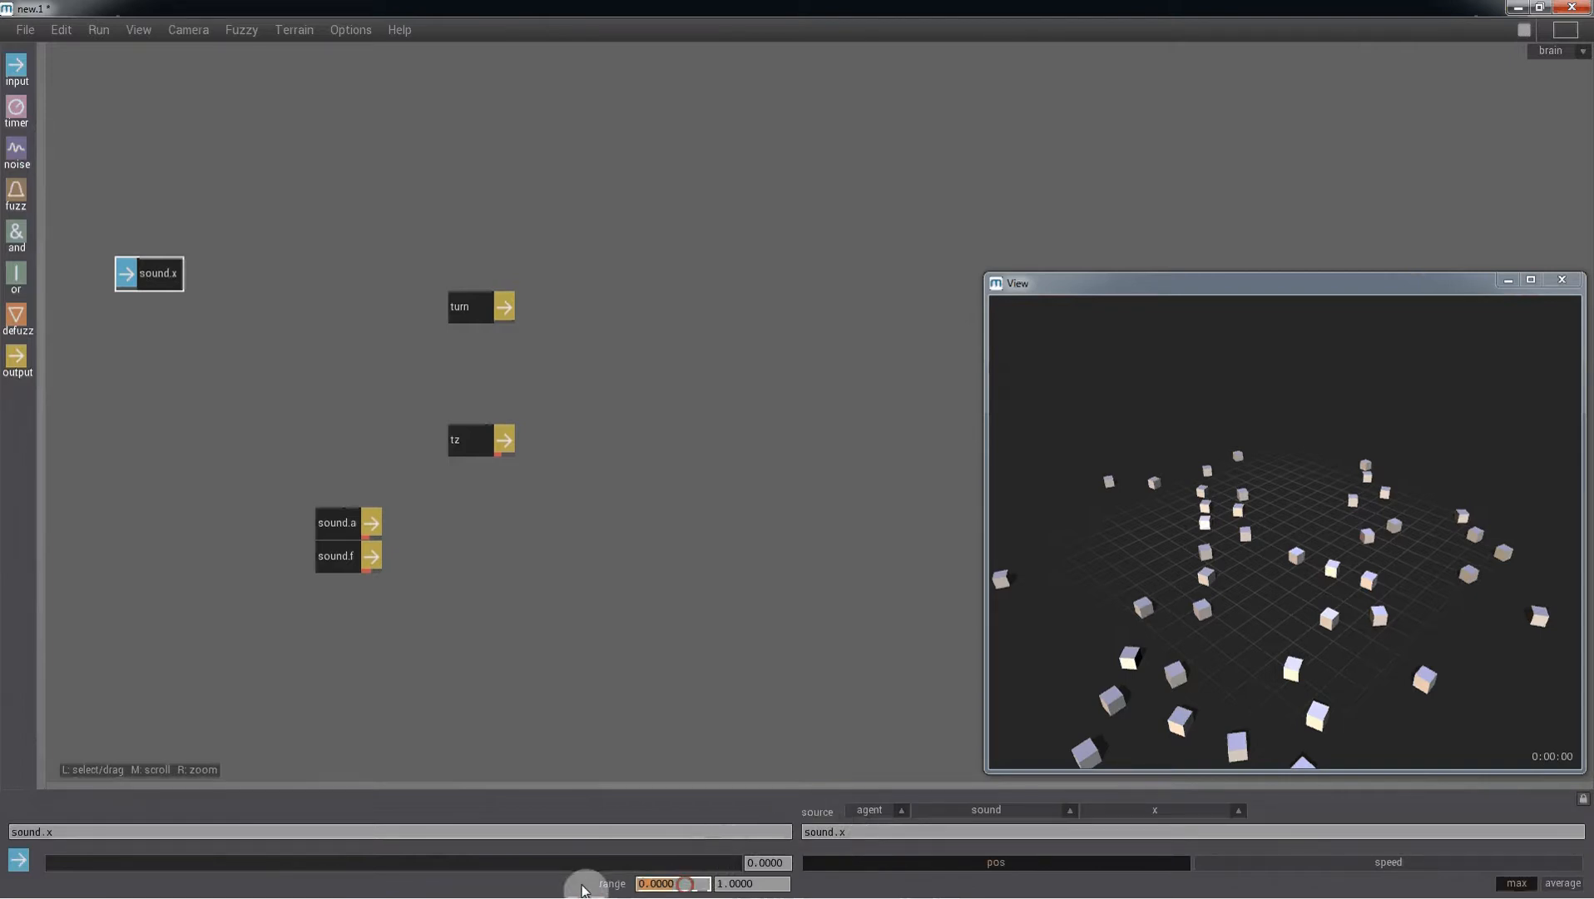
type("-180")
key("Tab")
type("180")
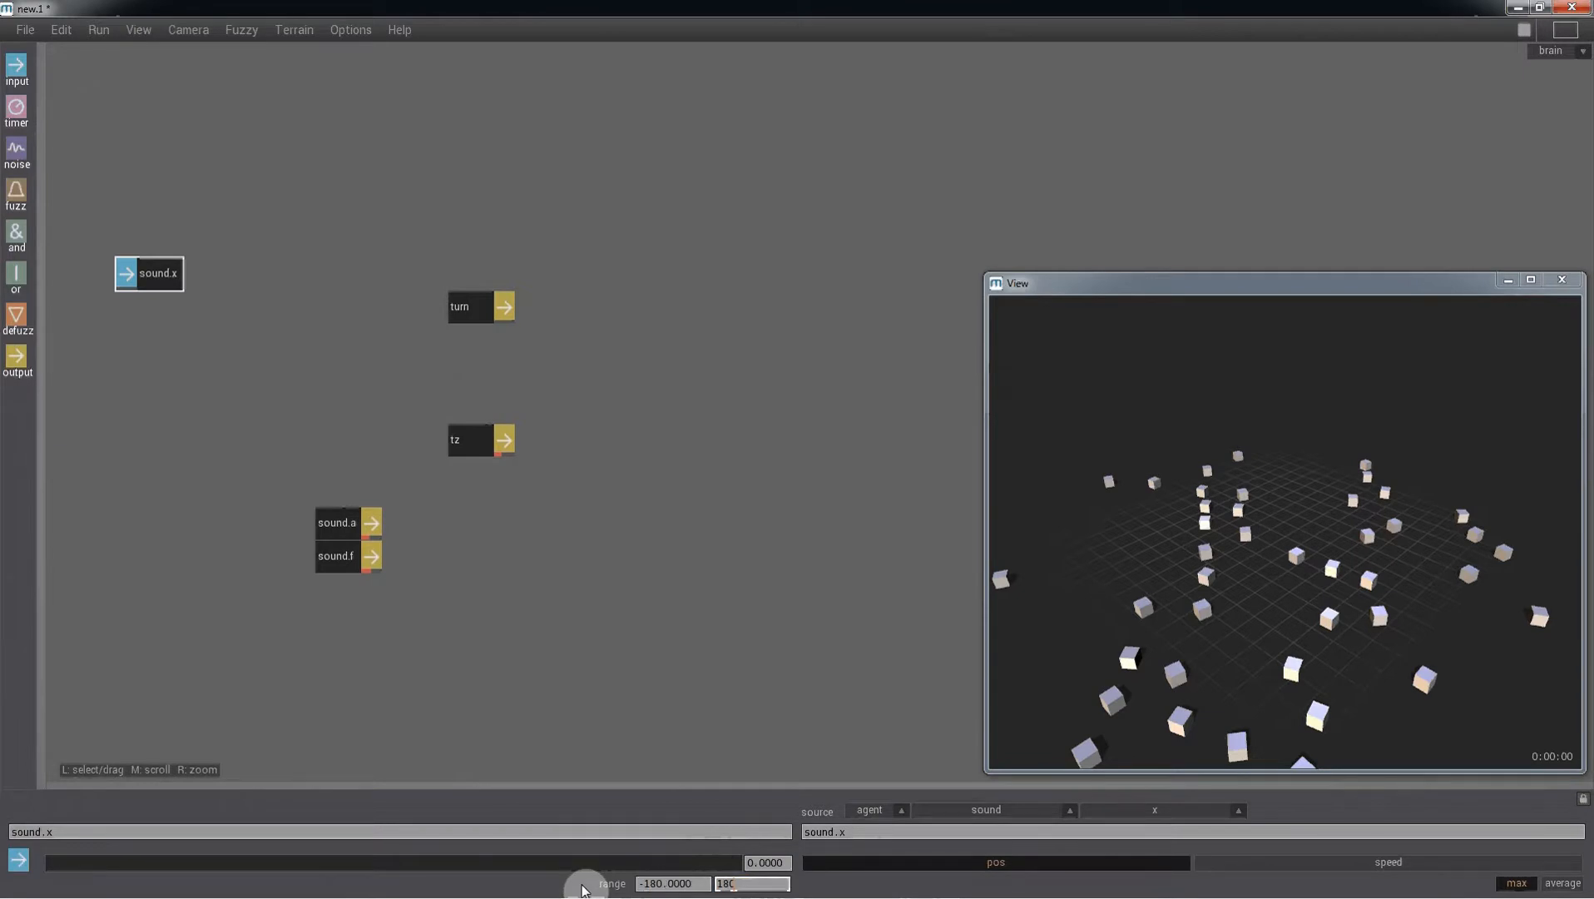
key("Return")
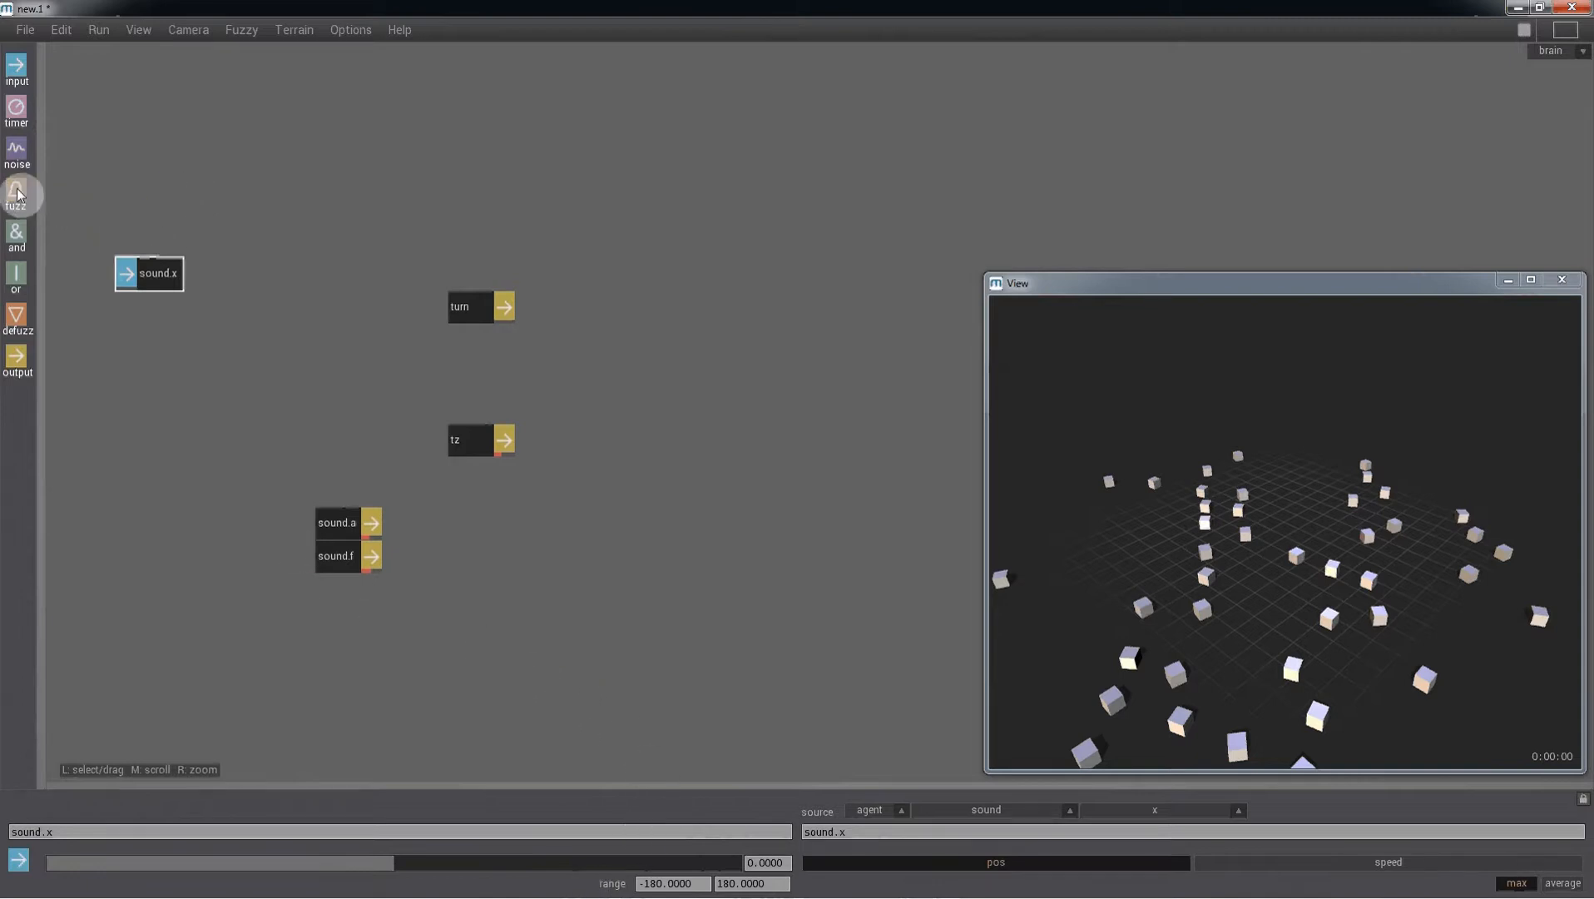
- Add three fuzz nodes stacked beside the sound.x input
left_click_drag(18, 194, 242, 237)
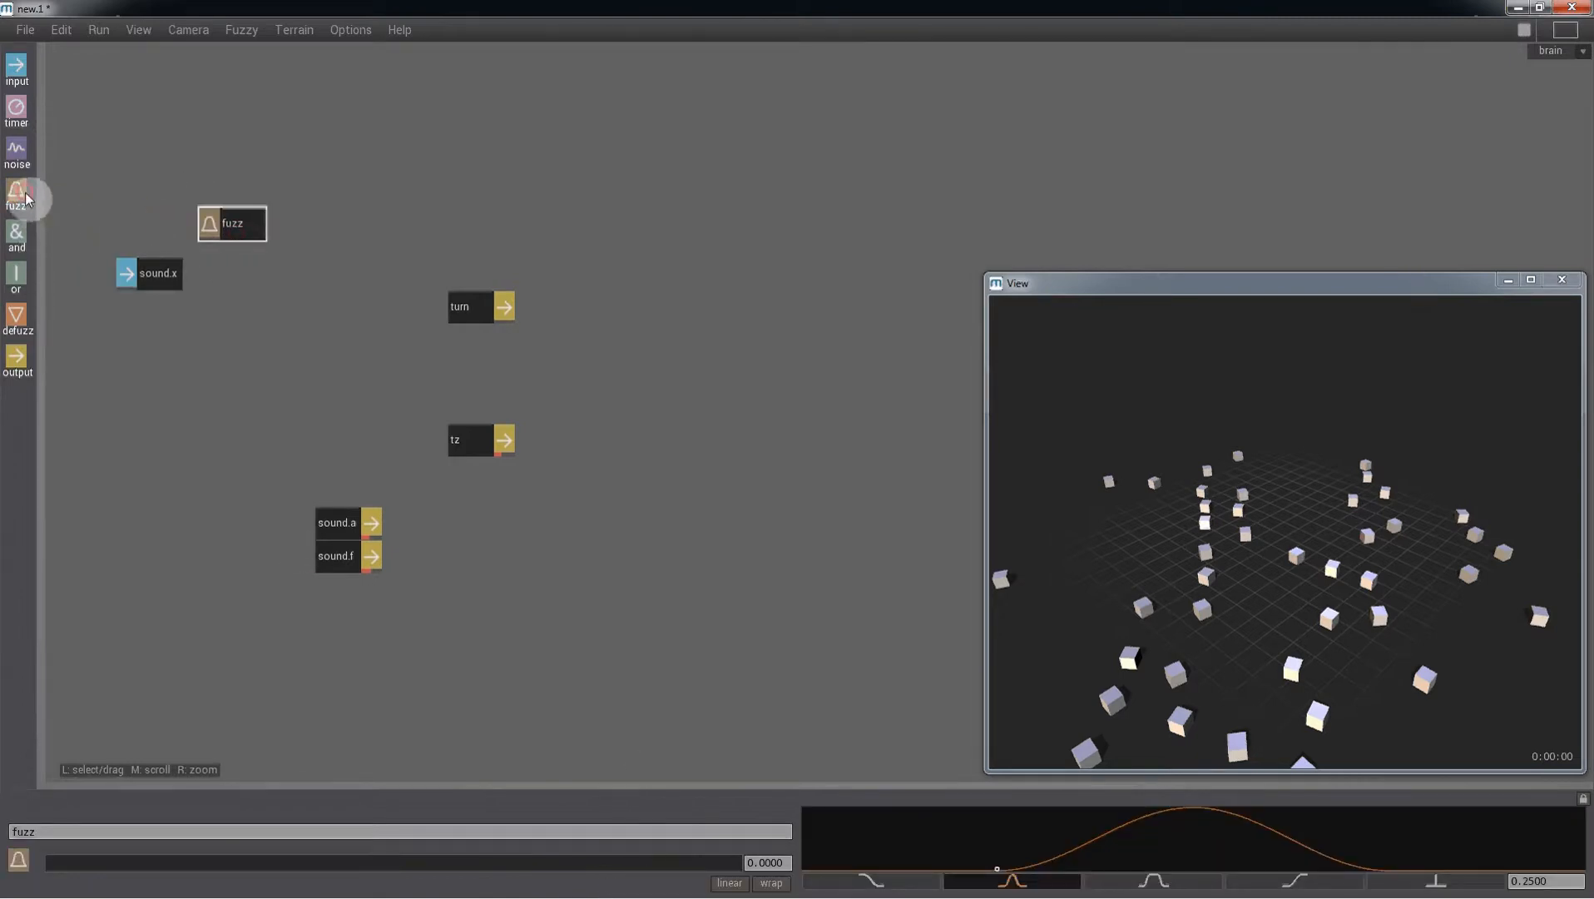
left_click_drag(26, 198, 232, 272)
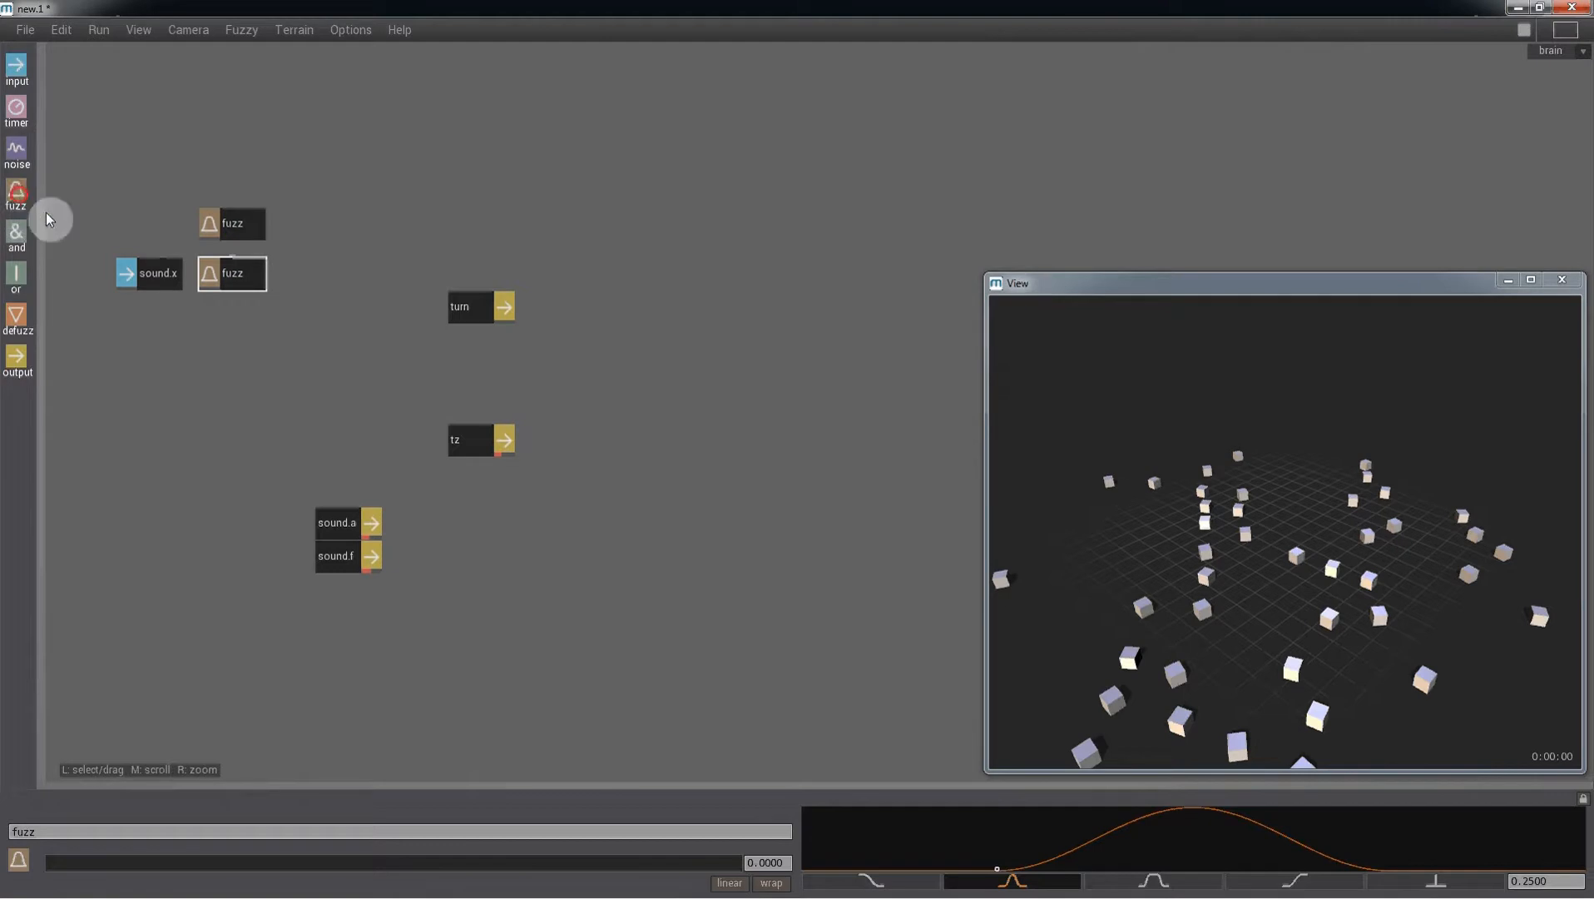
left_click_drag(48, 219, 242, 329)
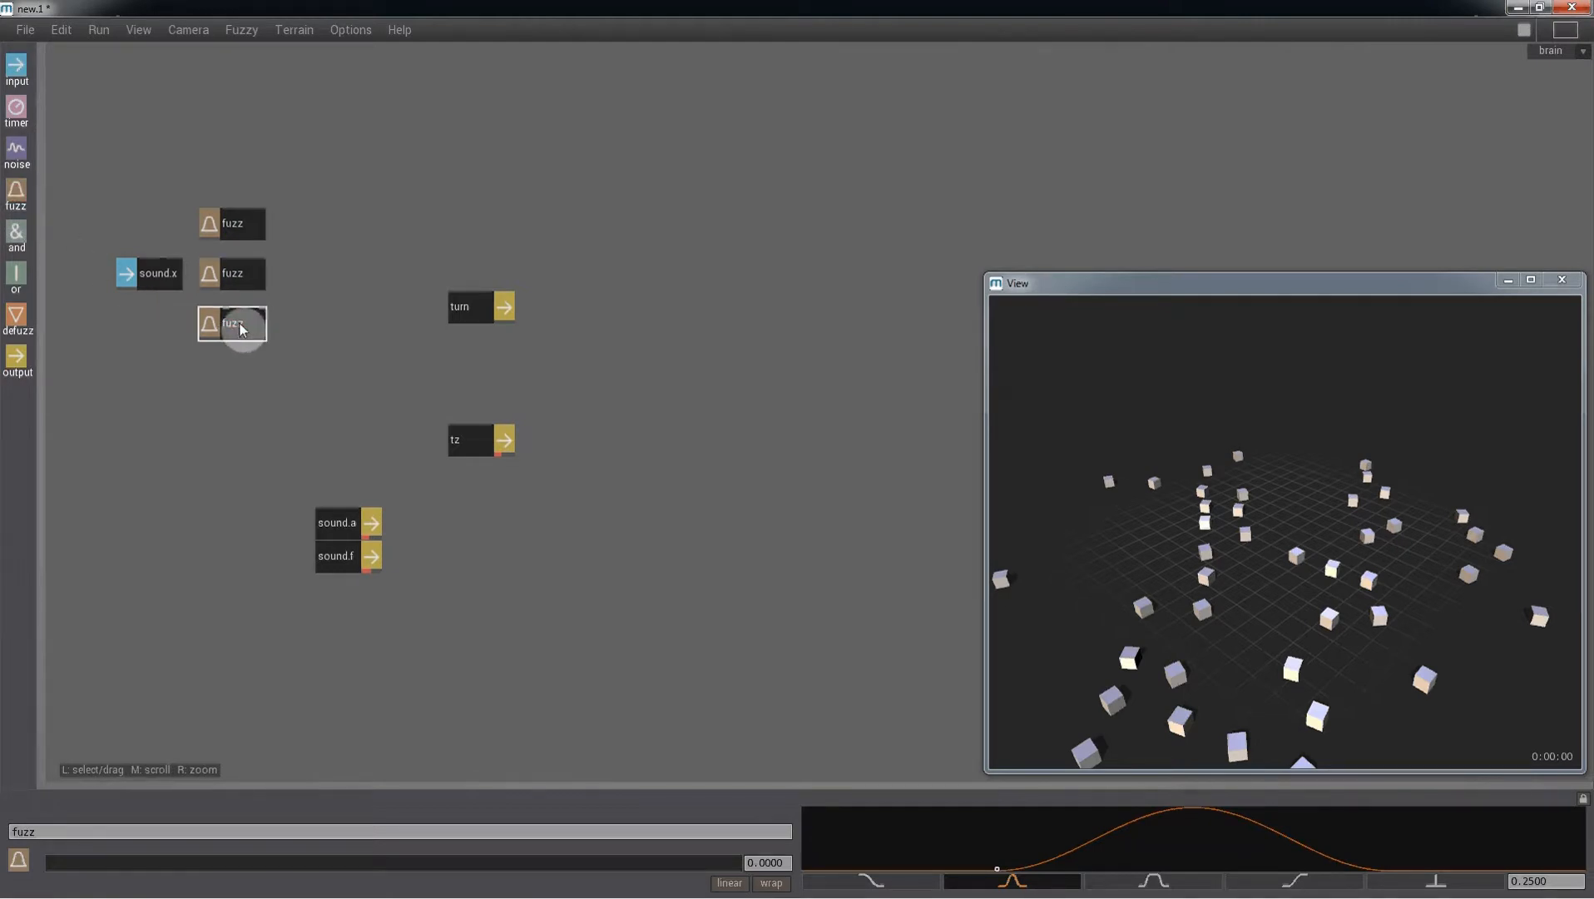
- Connect the sound.x input to the upper and lower fuzz nodes
left_click(223, 230)
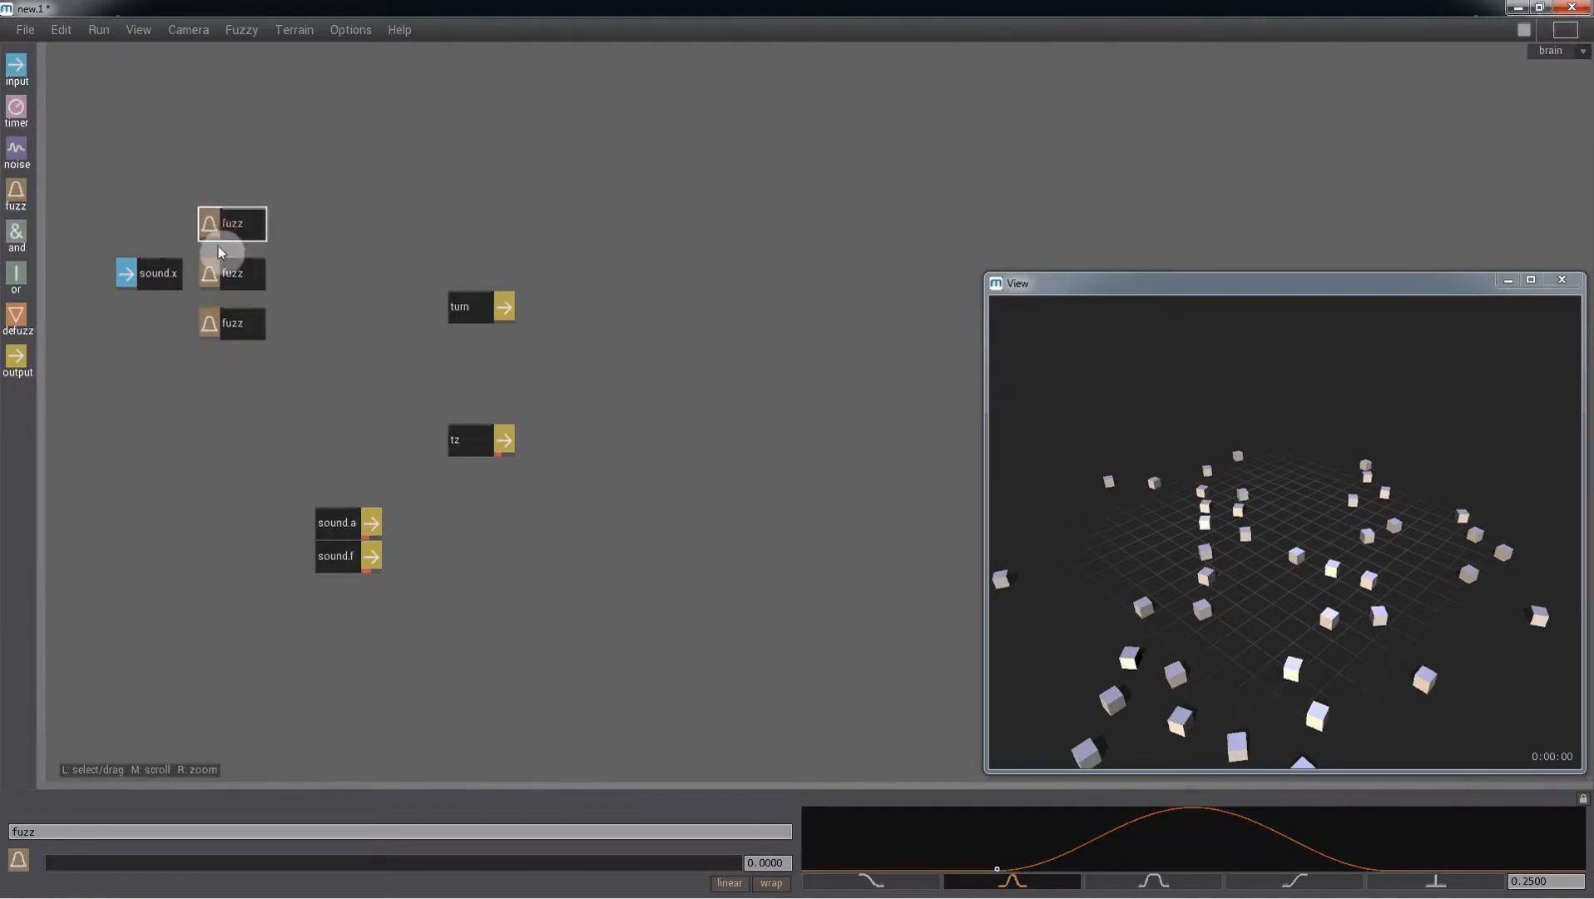
left_click_drag(160, 259, 235, 220)
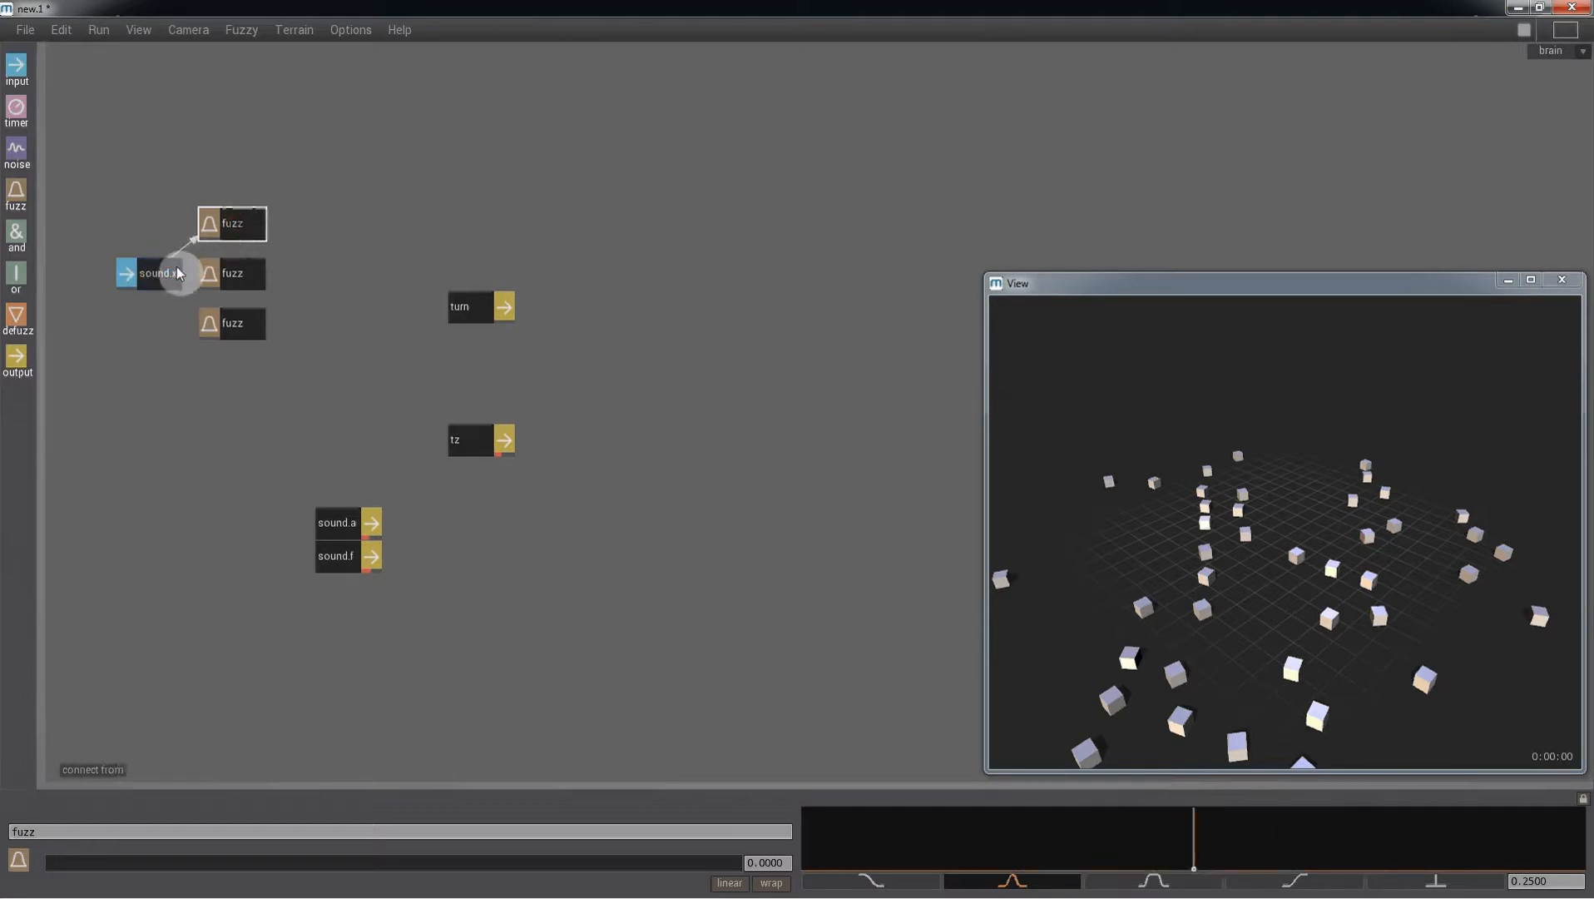
left_click_drag(178, 267, 237, 335)
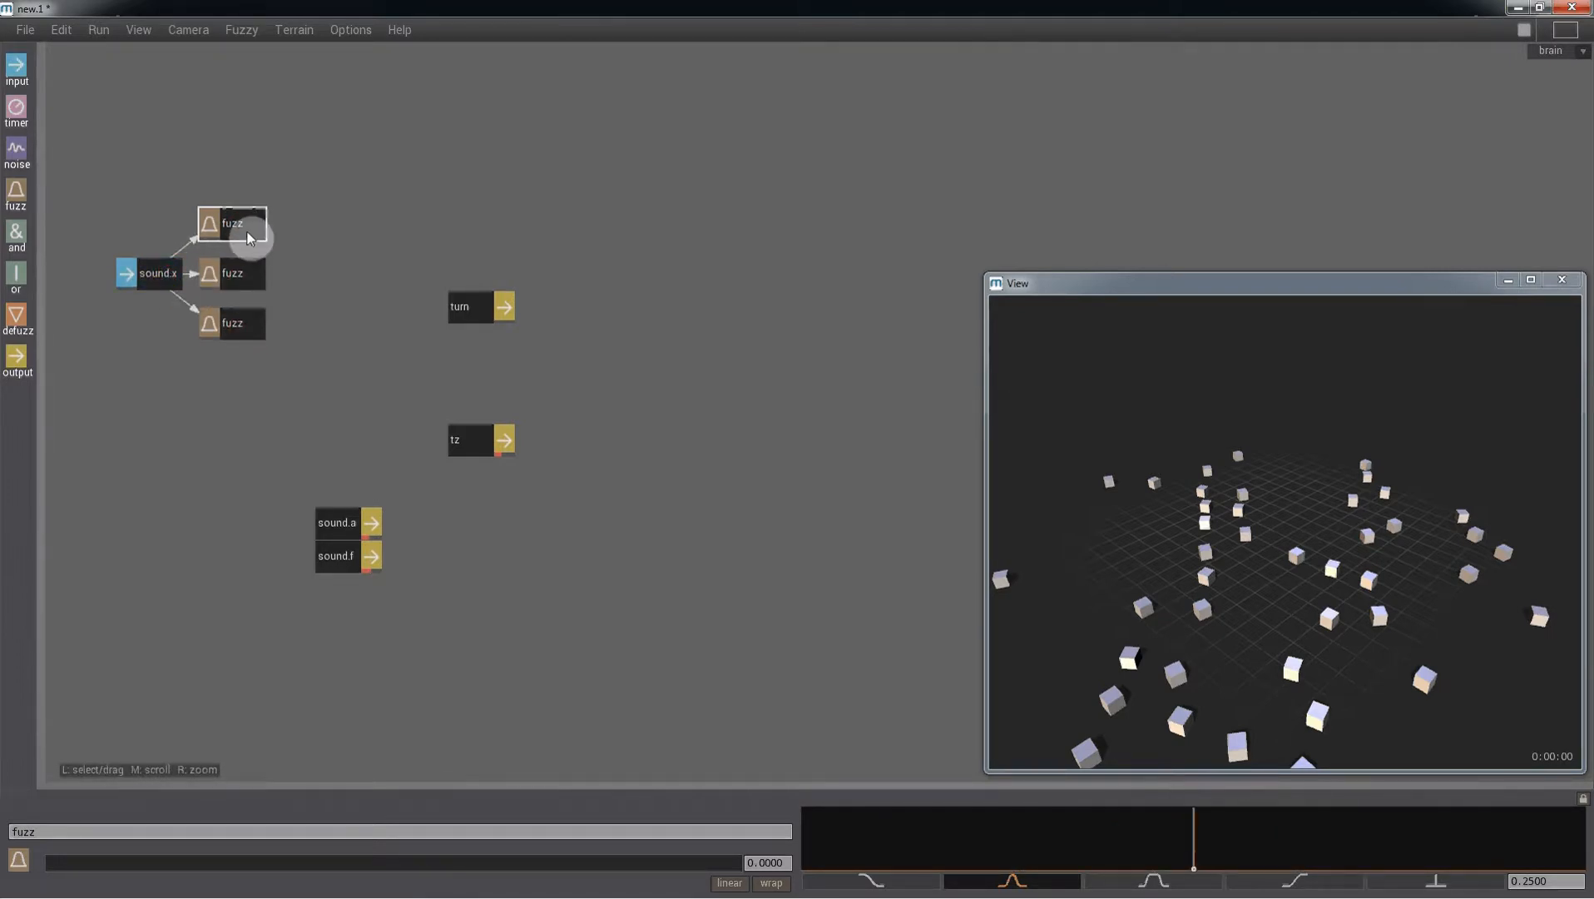
- Rename the three fuzz nodes as left, centre and right from top to bottom
left_click(64, 824)
type("left")
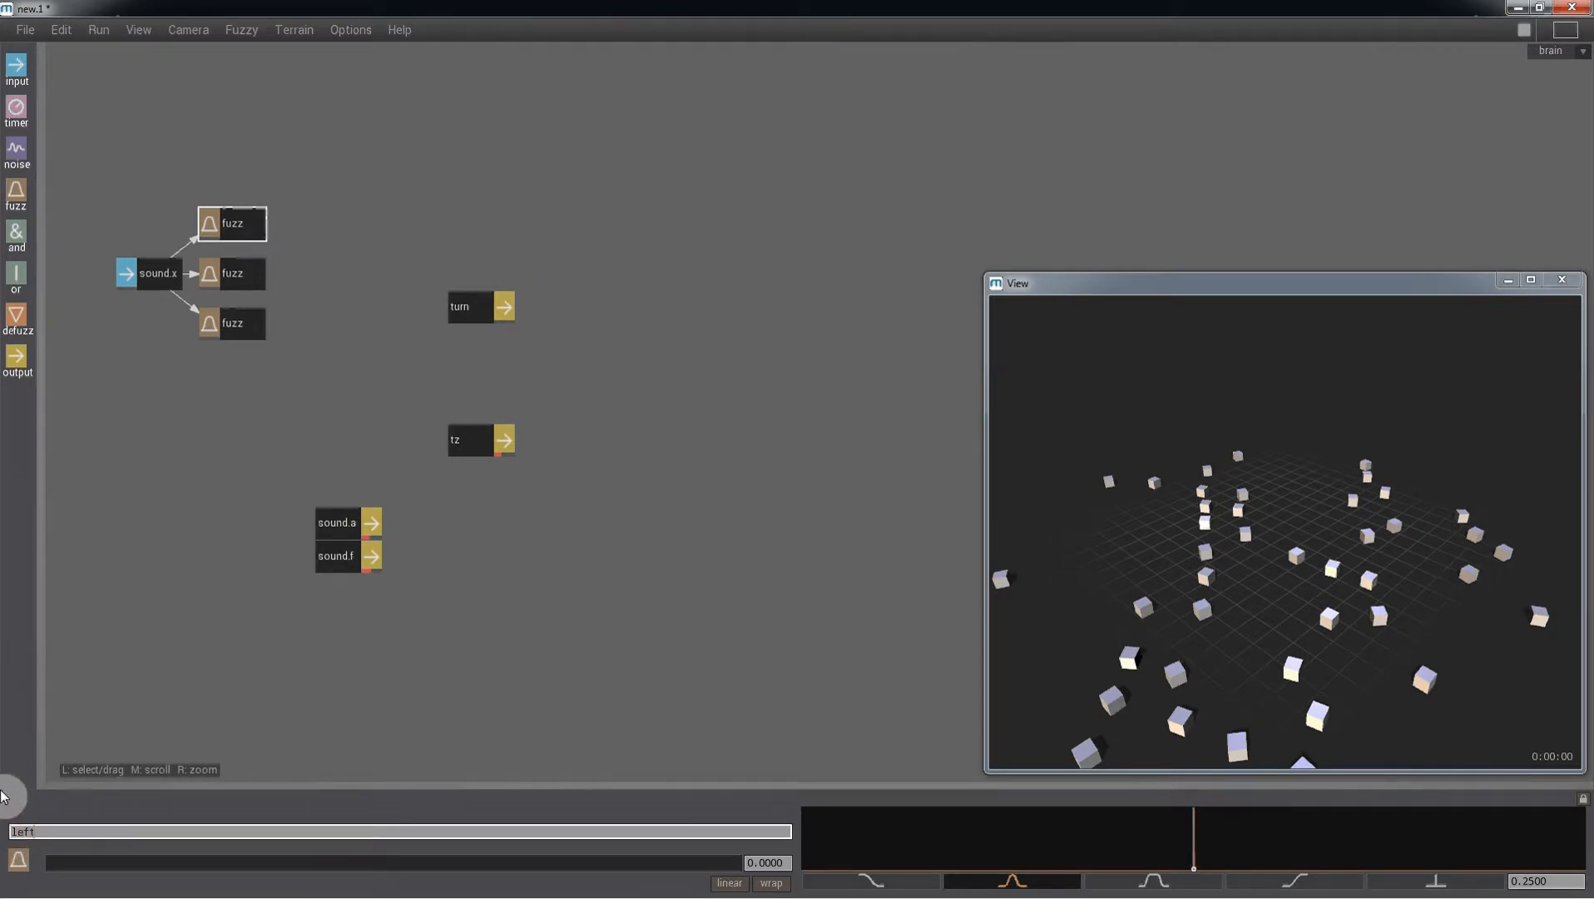
key("Return")
left_click(245, 277)
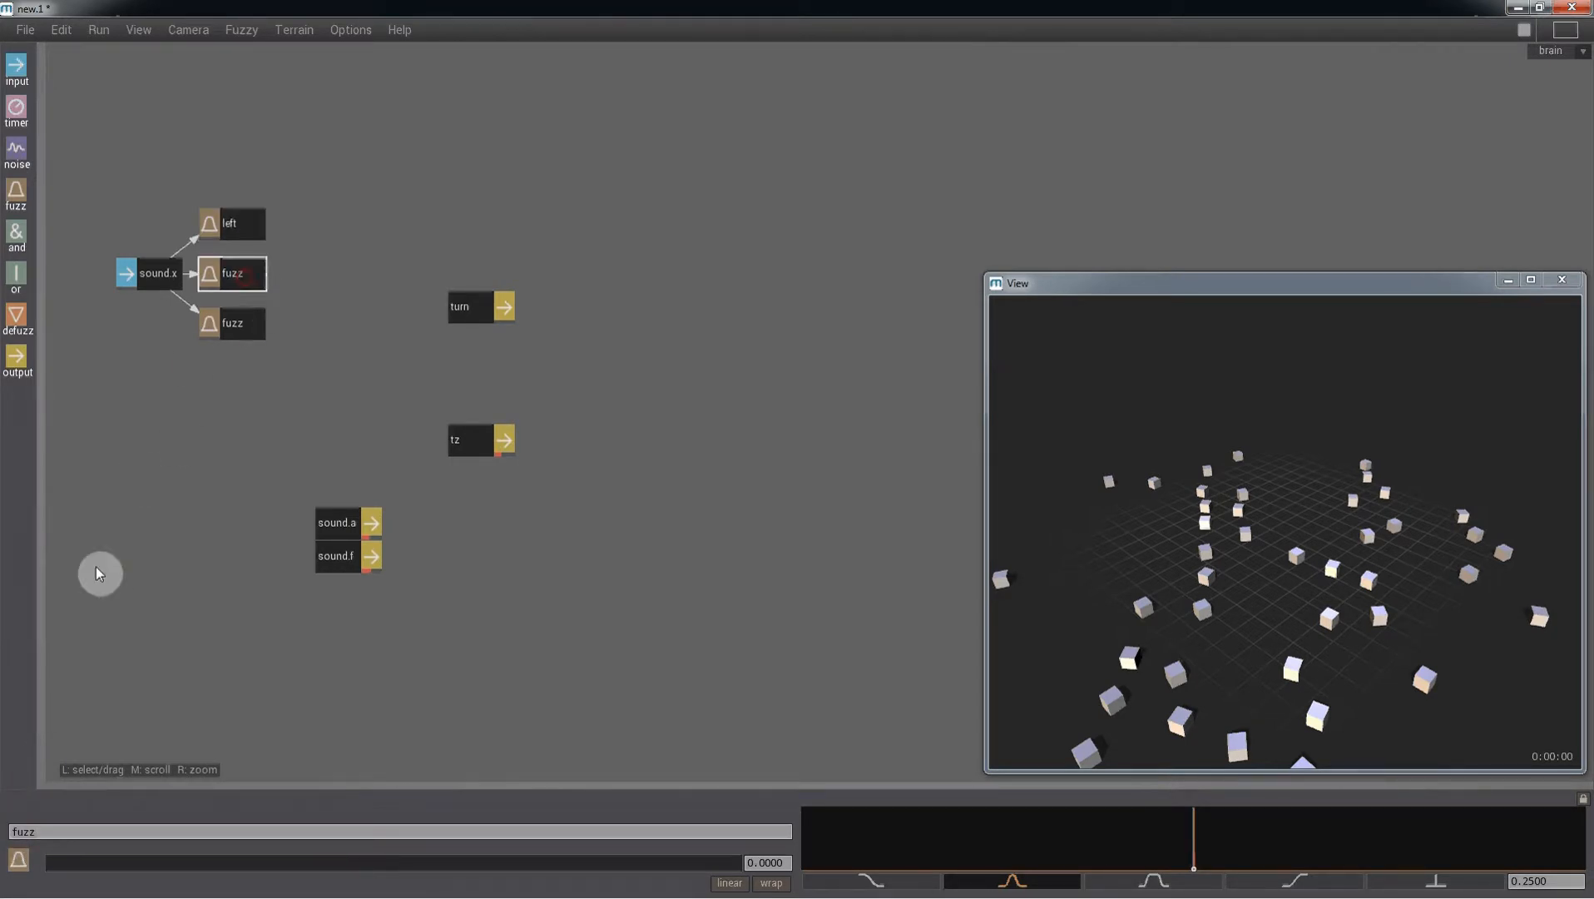
left_click(50, 824)
type("ce")
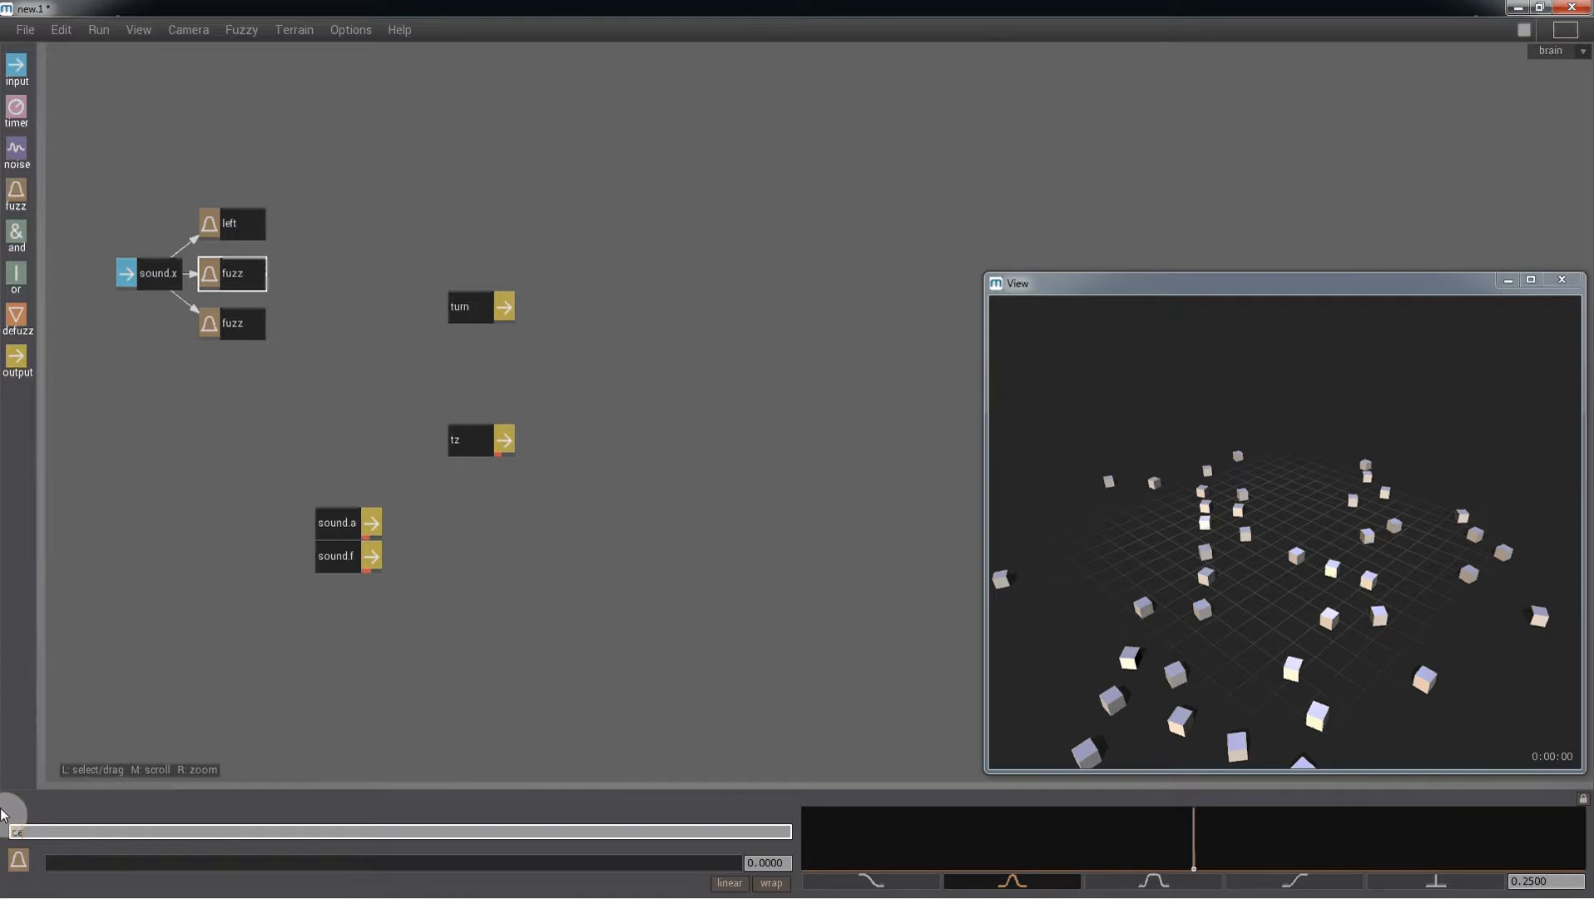
type("ntre")
key("Return")
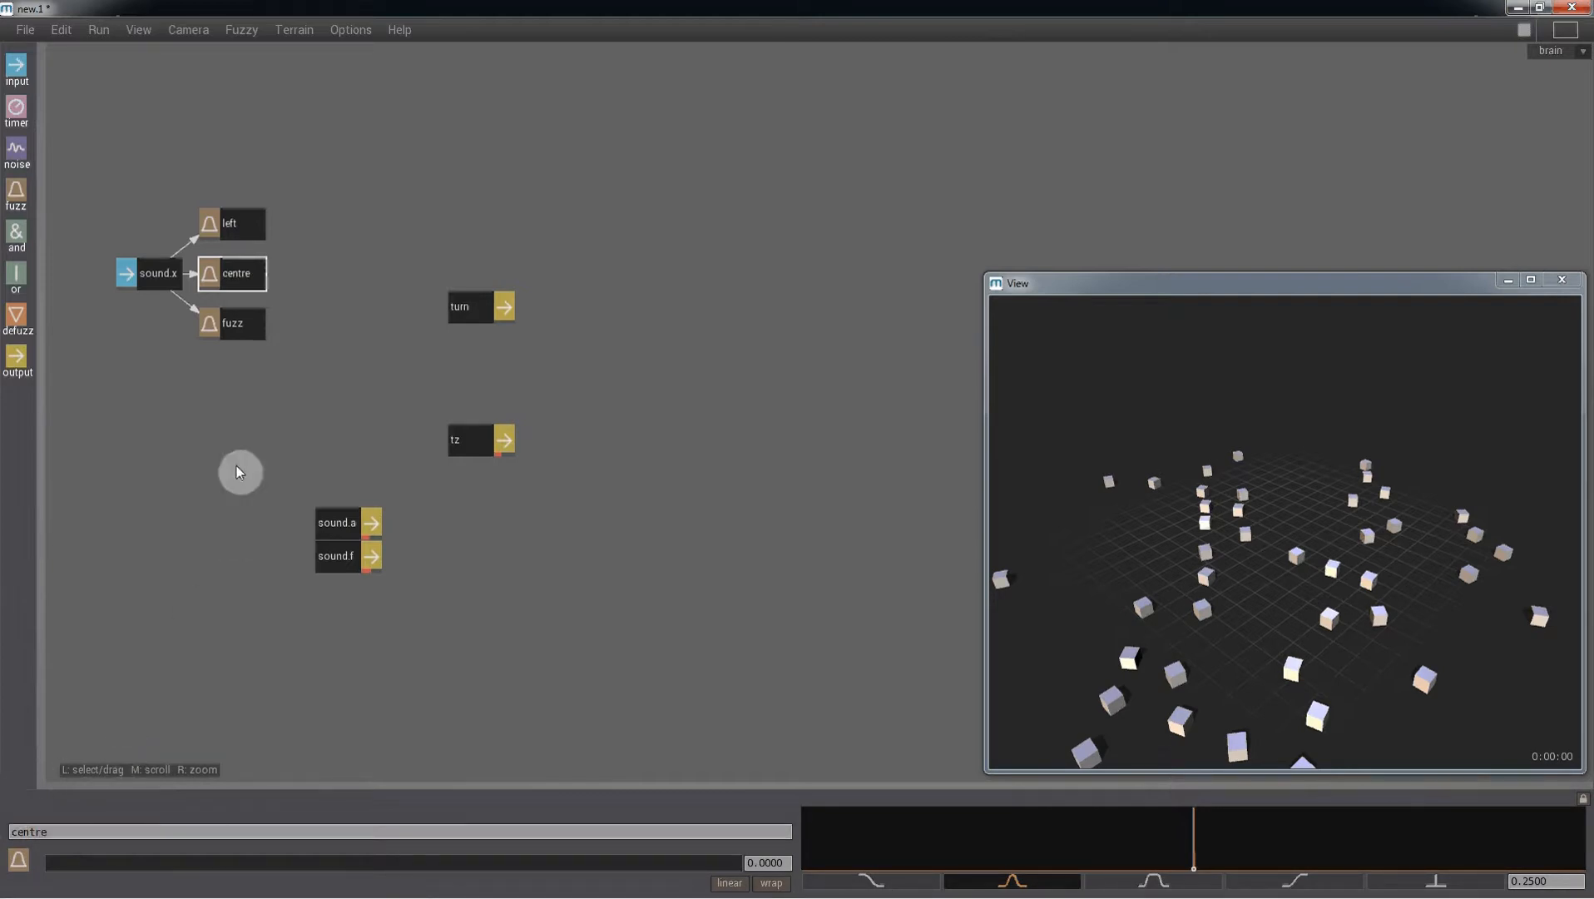
left_click(234, 324)
left_click(63, 830)
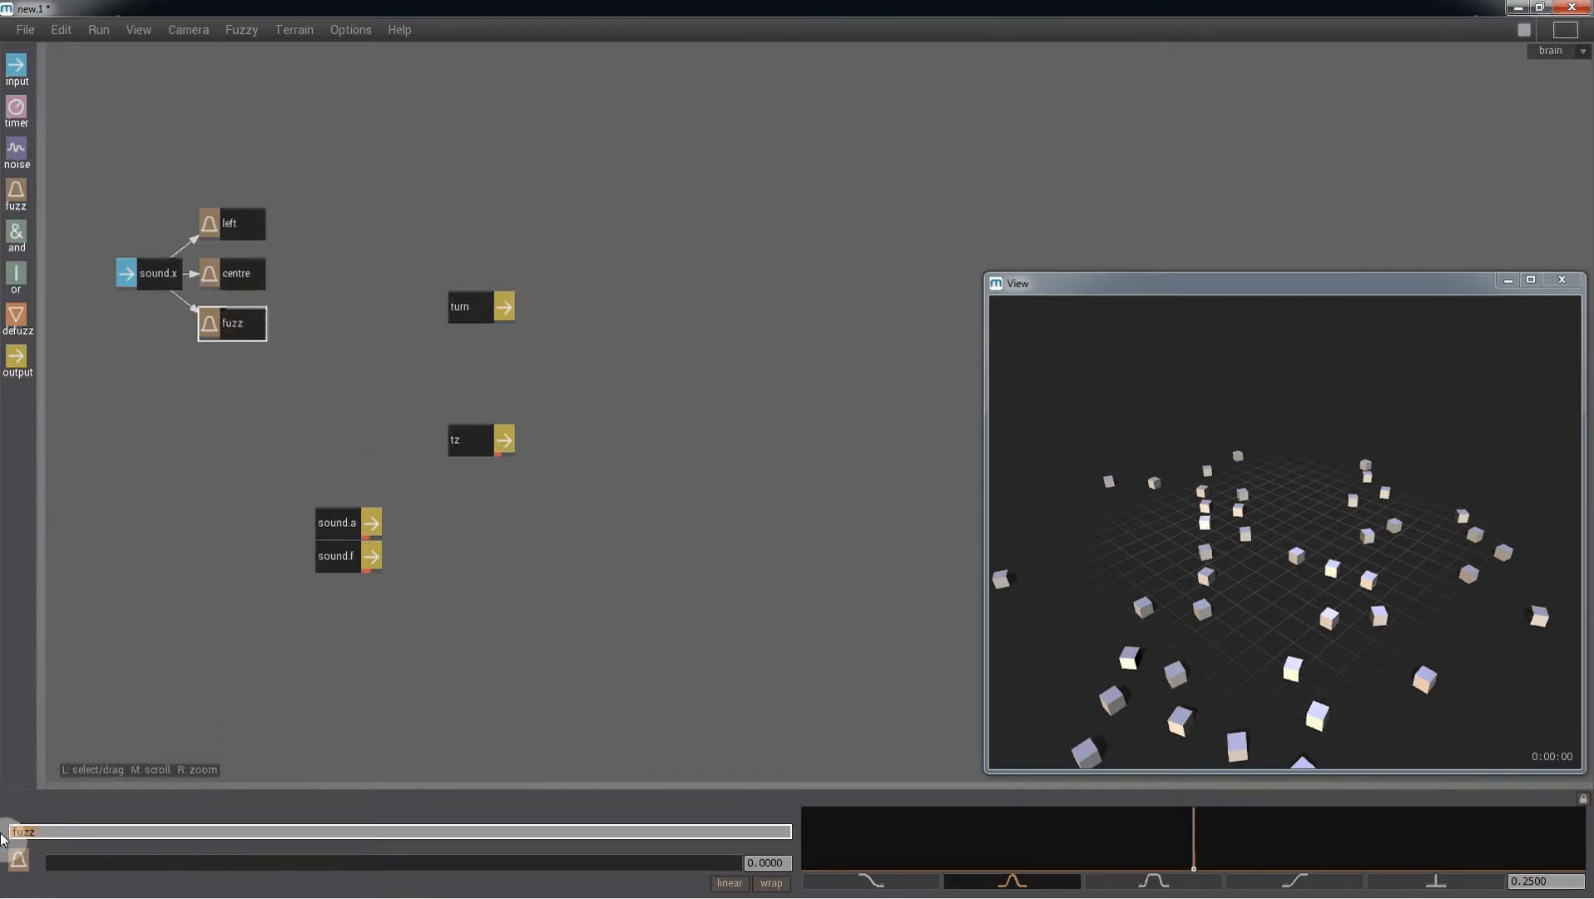
type("right")
key("Return")
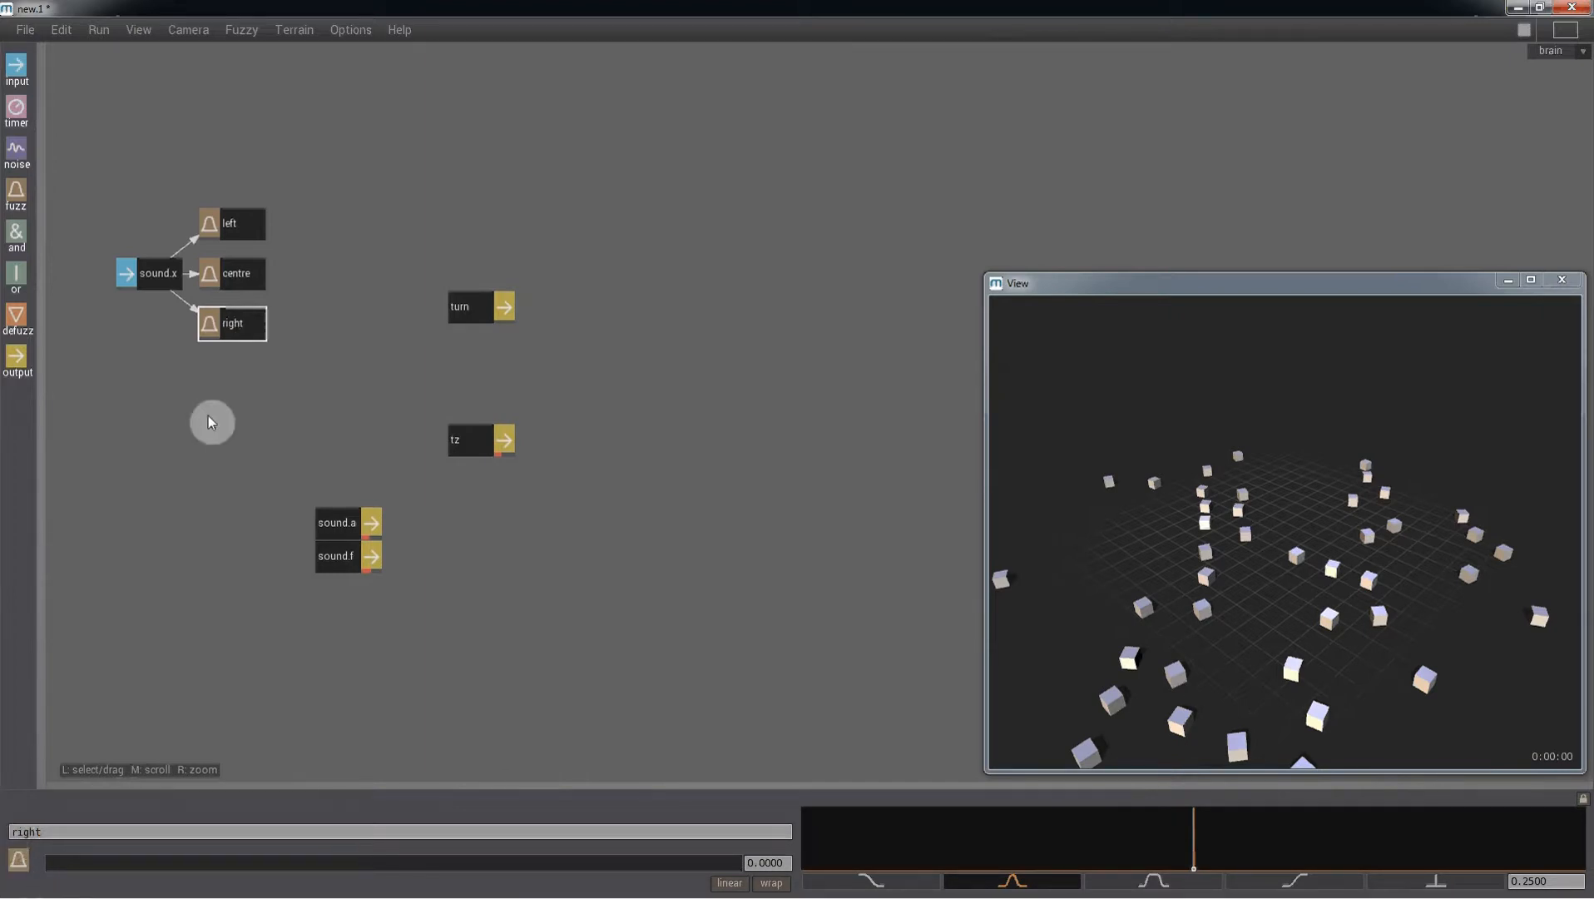
- Switch the left fuzz node's membership curve to the trapezoid shape and drag its rising edge leftward
left_click(230, 225)
left_click(1152, 878)
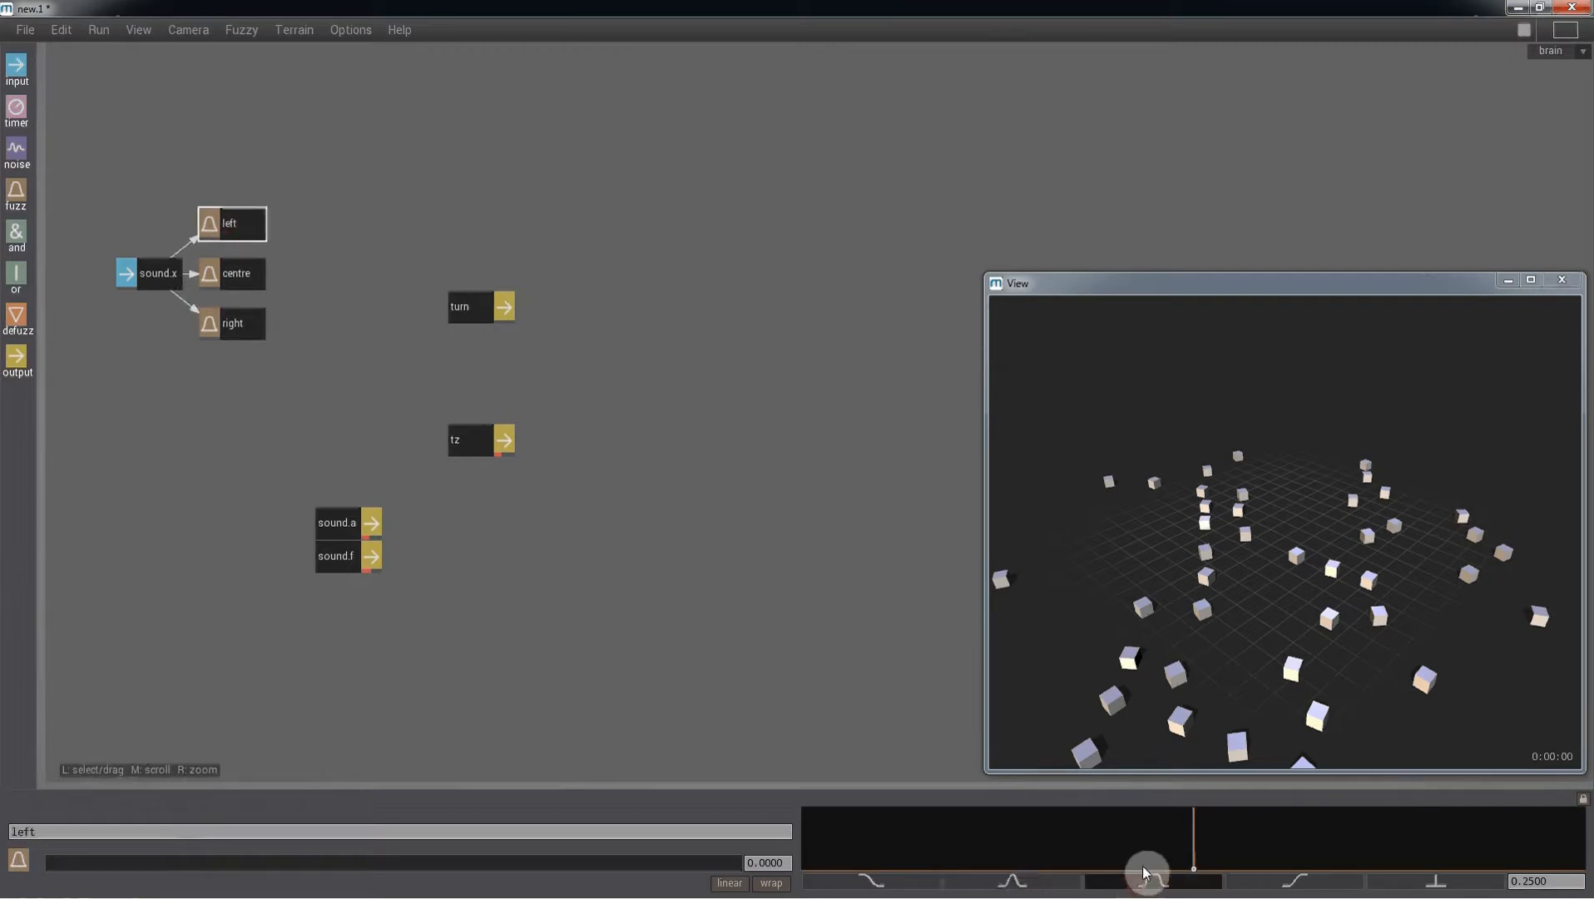
left_click_drag(1146, 871, 982, 866)
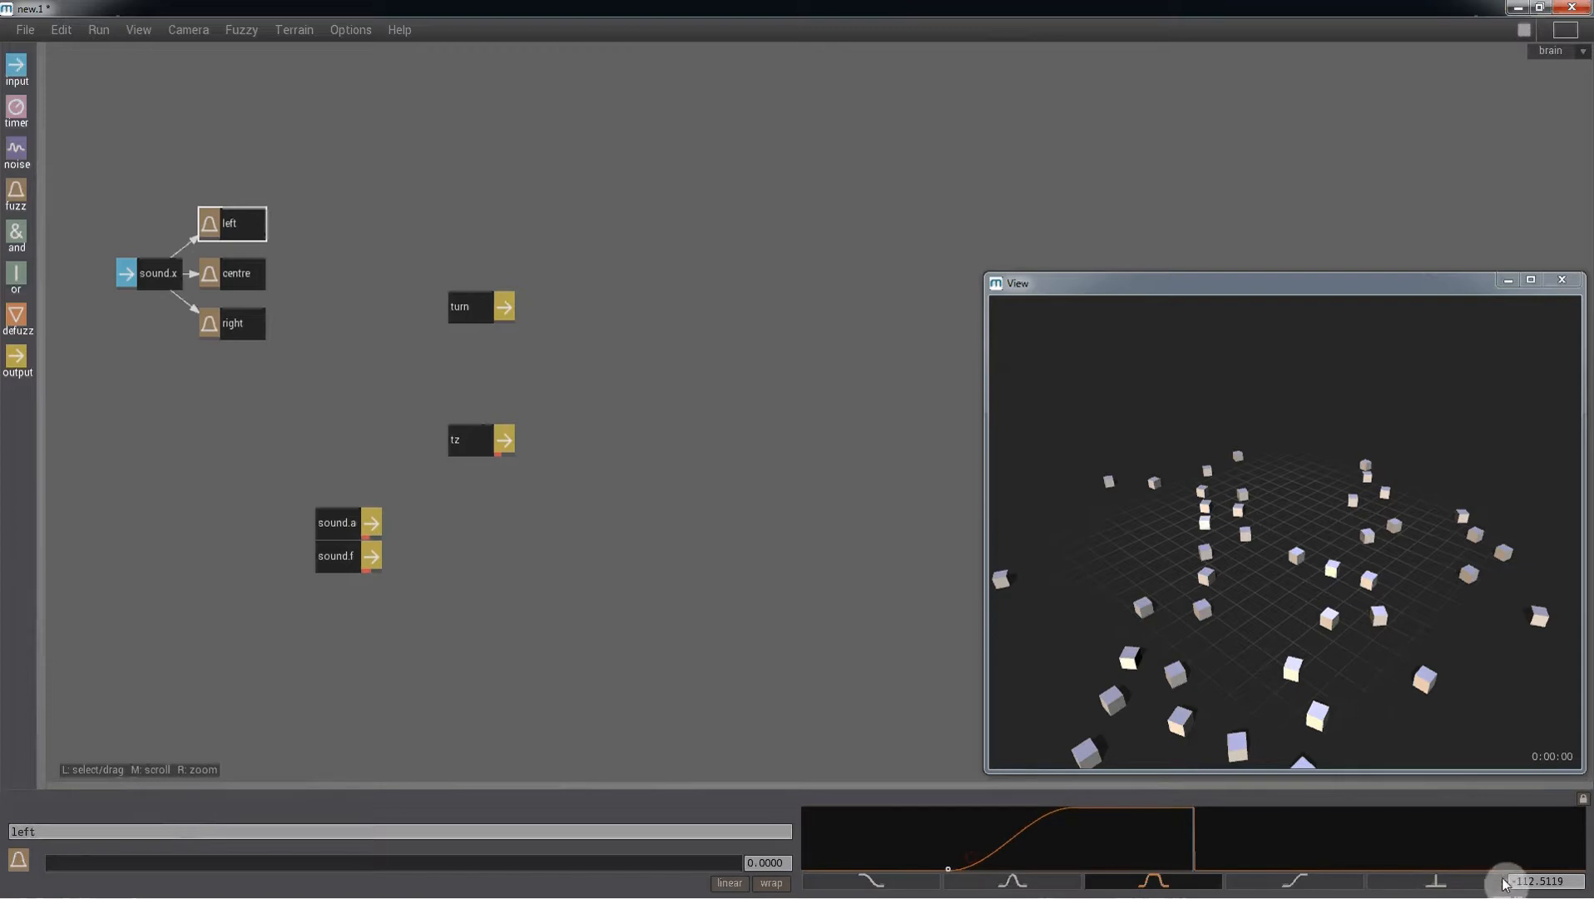
- Set the left curve's rising edge to start at -120 and reach full membership at -90
left_click(1540, 880)
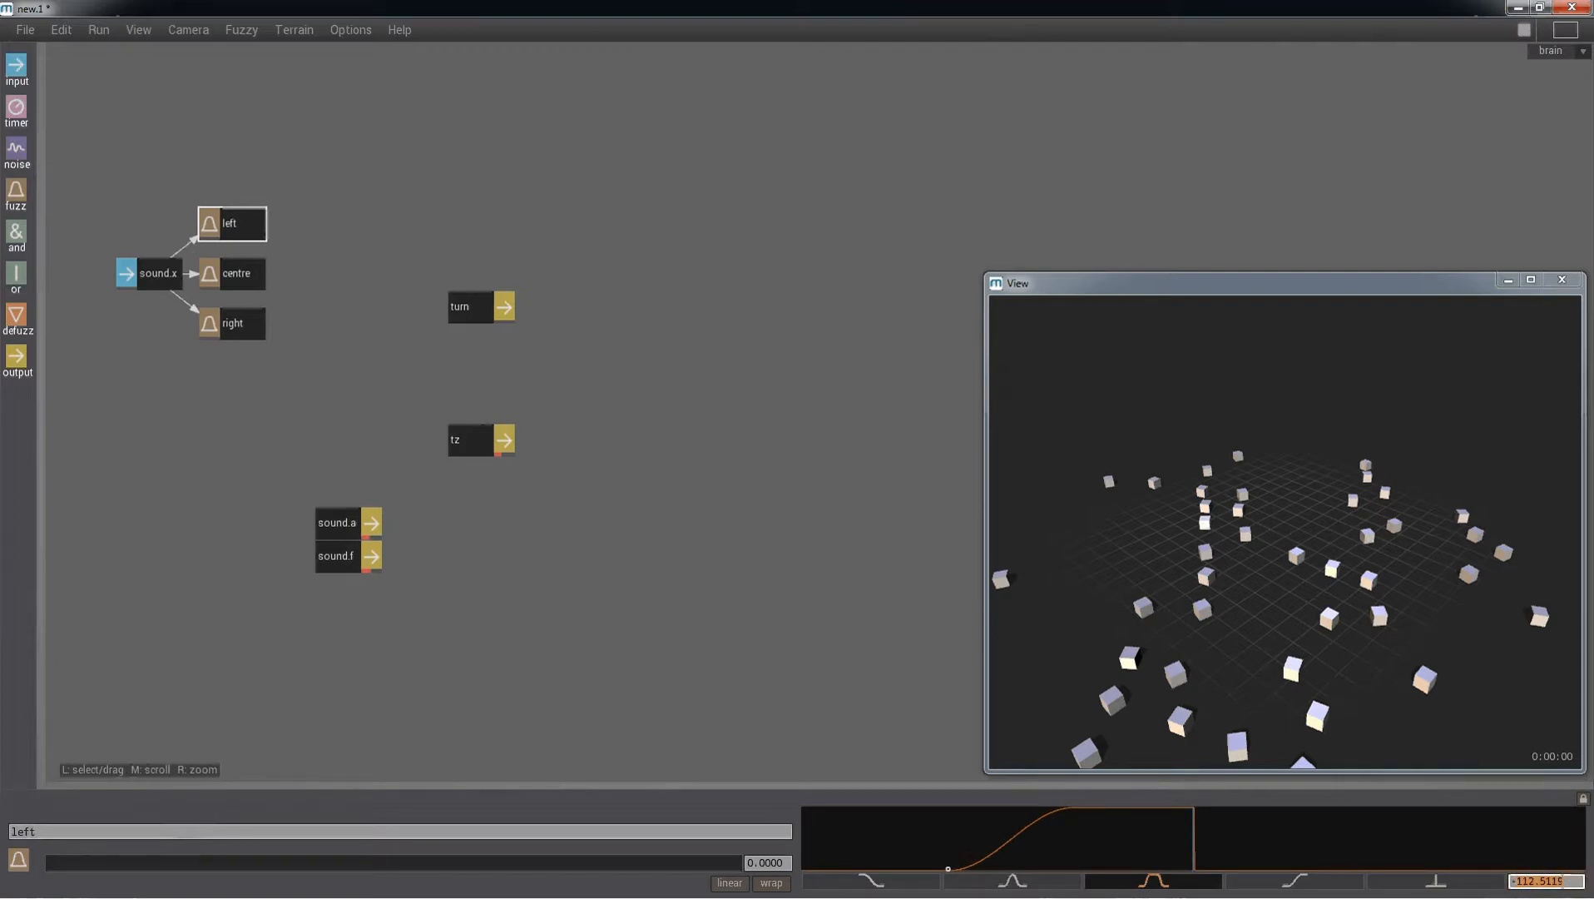
type("-120")
key("Return")
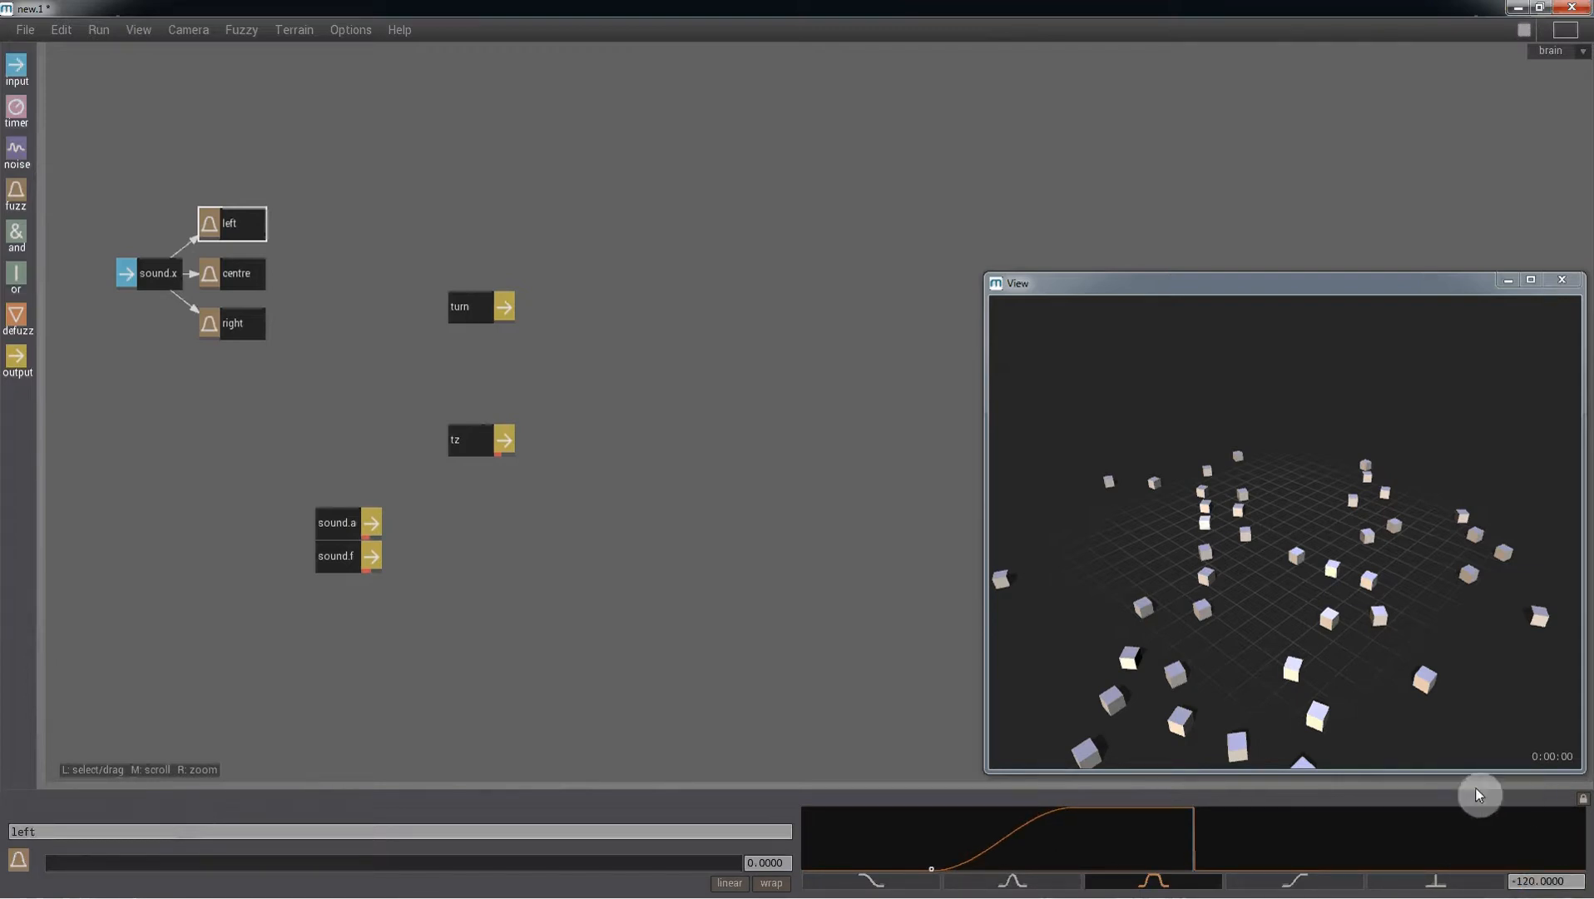
left_click(1531, 881)
type("-90")
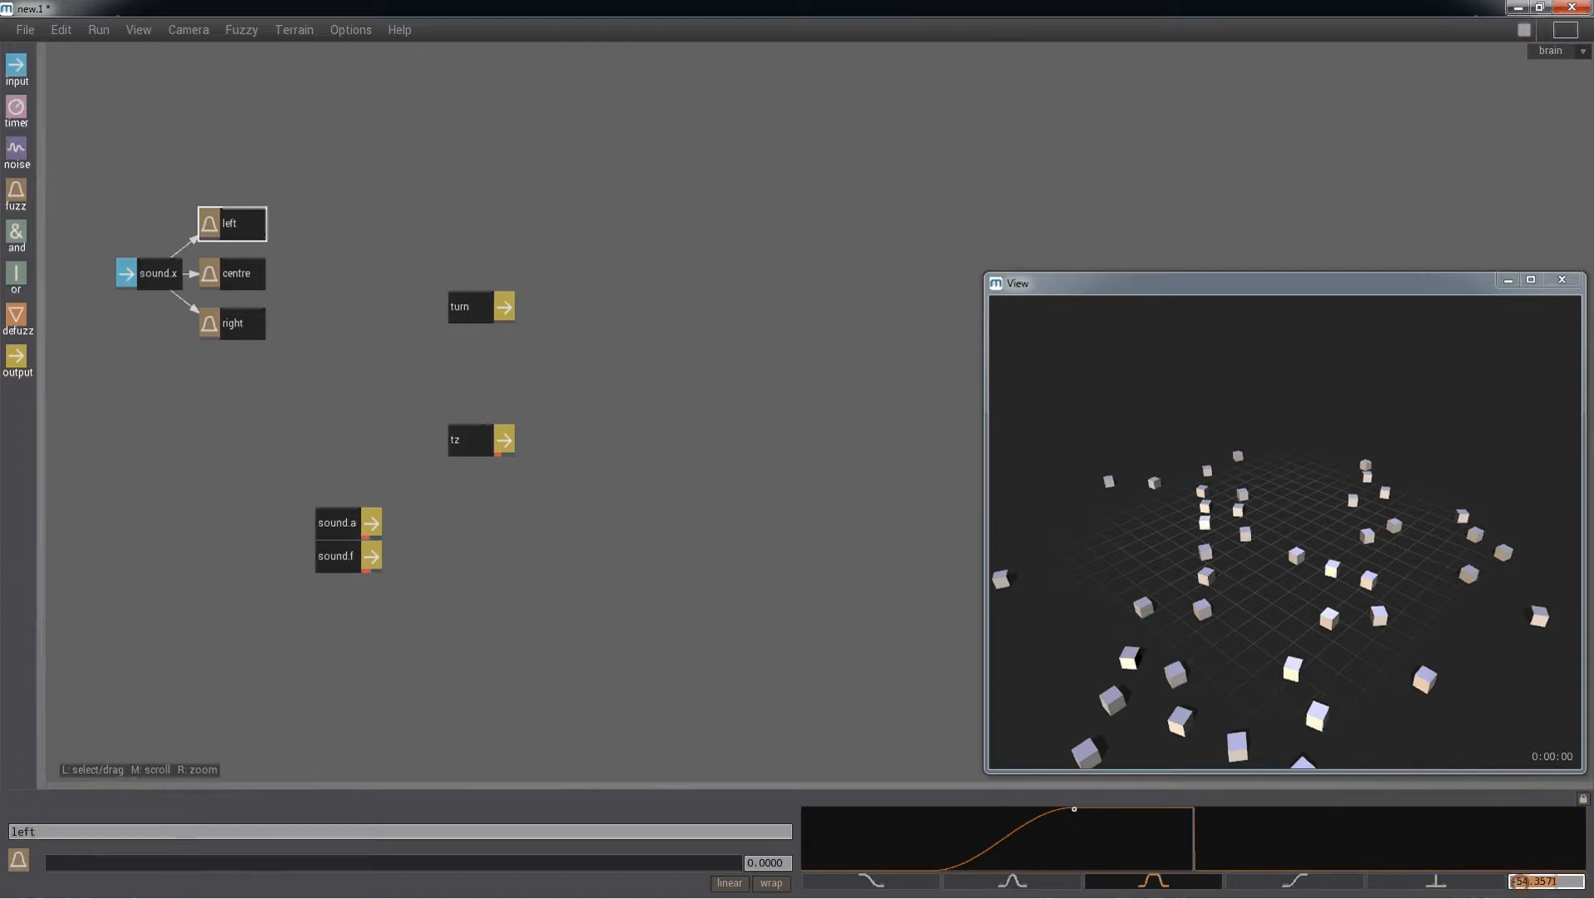
key("Return")
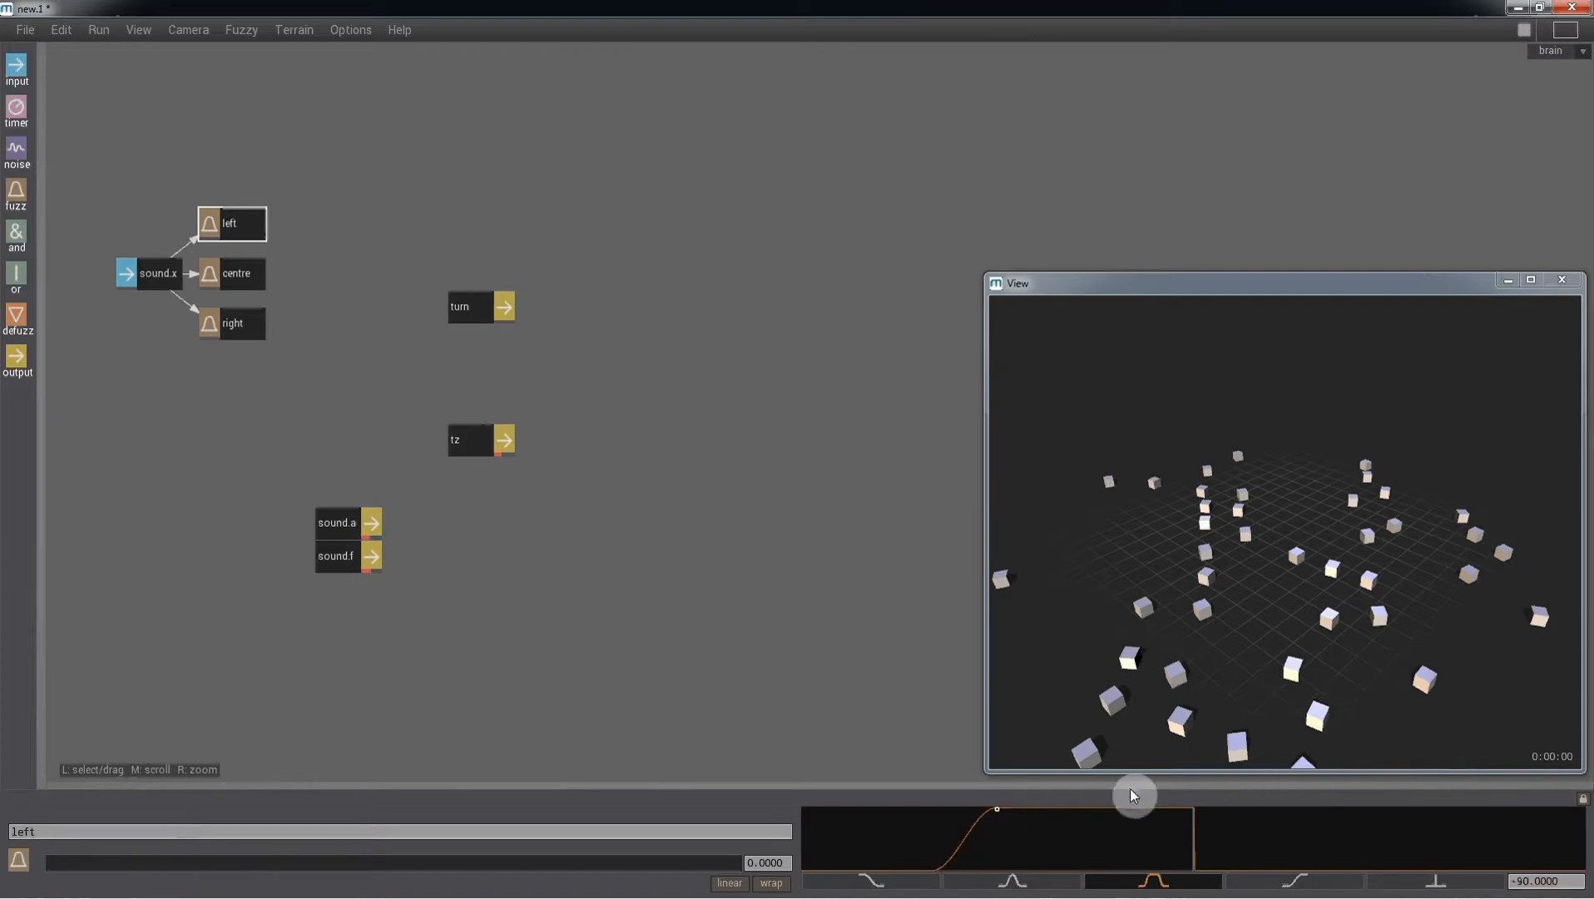
- Set the left curve's falling edge to start at -45 and reach zero membership at 0
left_click_drag(1165, 817, 1098, 812)
left_click(1539, 880)
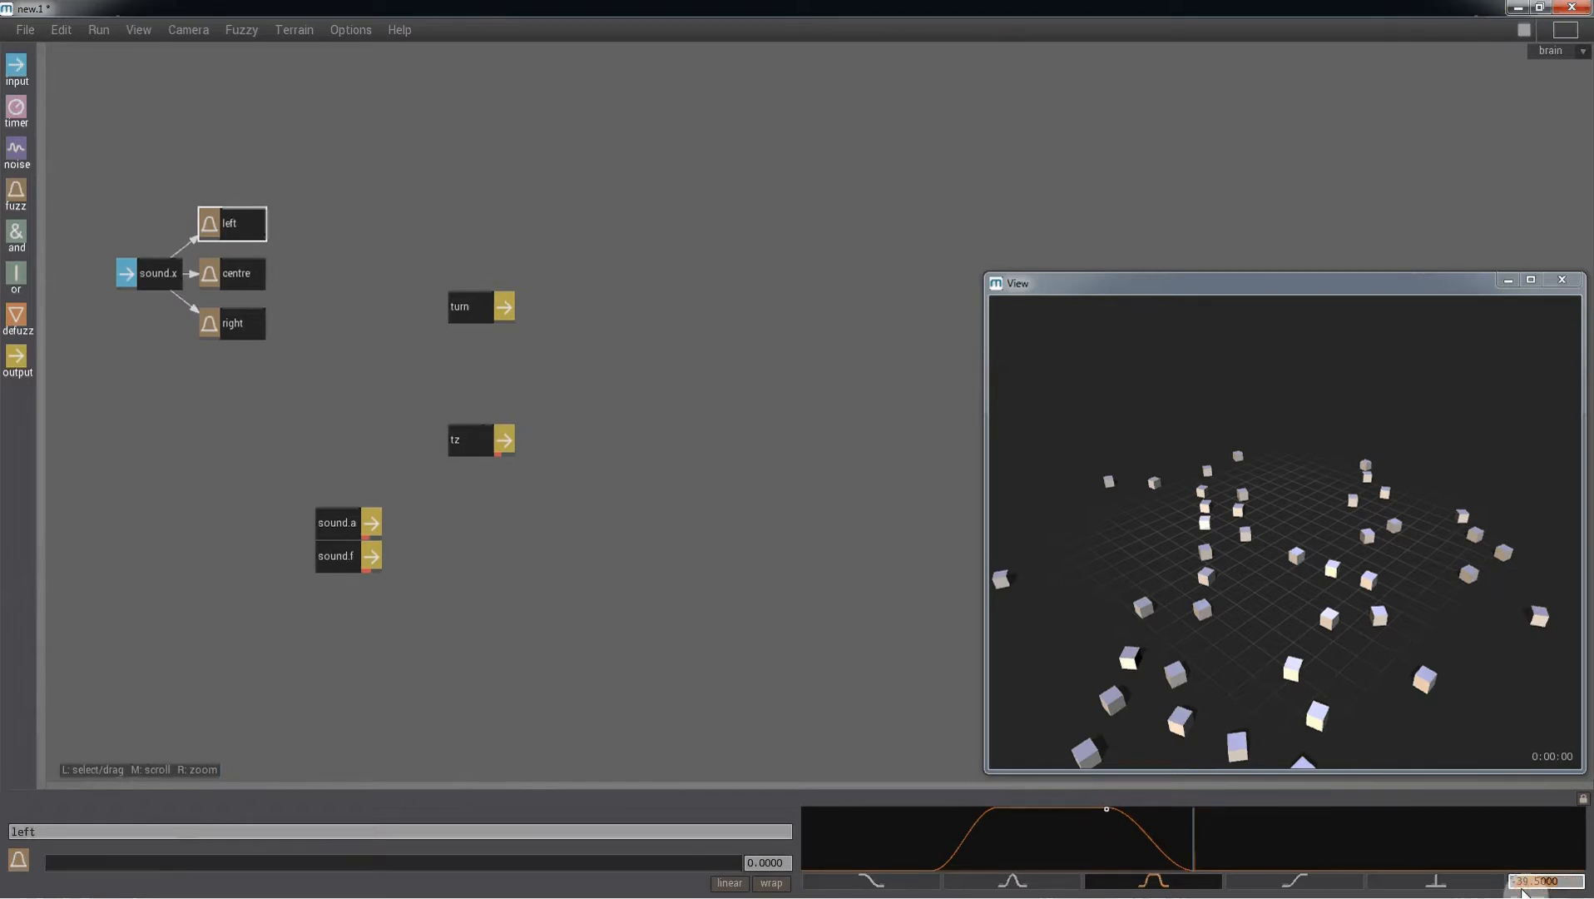
key("Return")
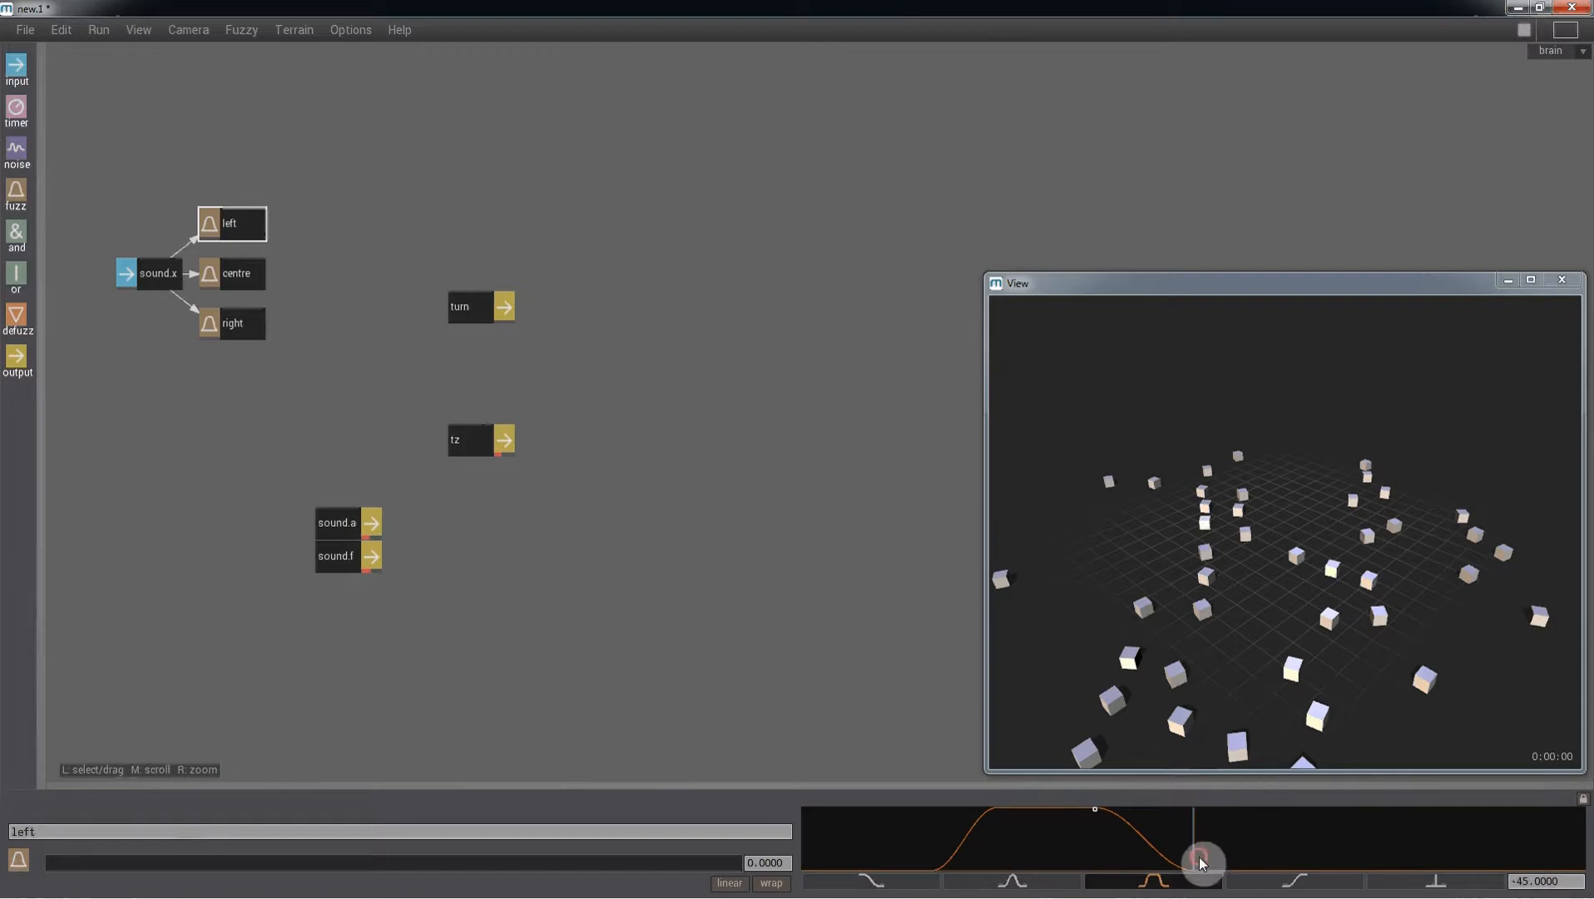
left_click(1199, 862)
left_click_drag(1539, 882, 1452, 882)
type("0")
key("Return")
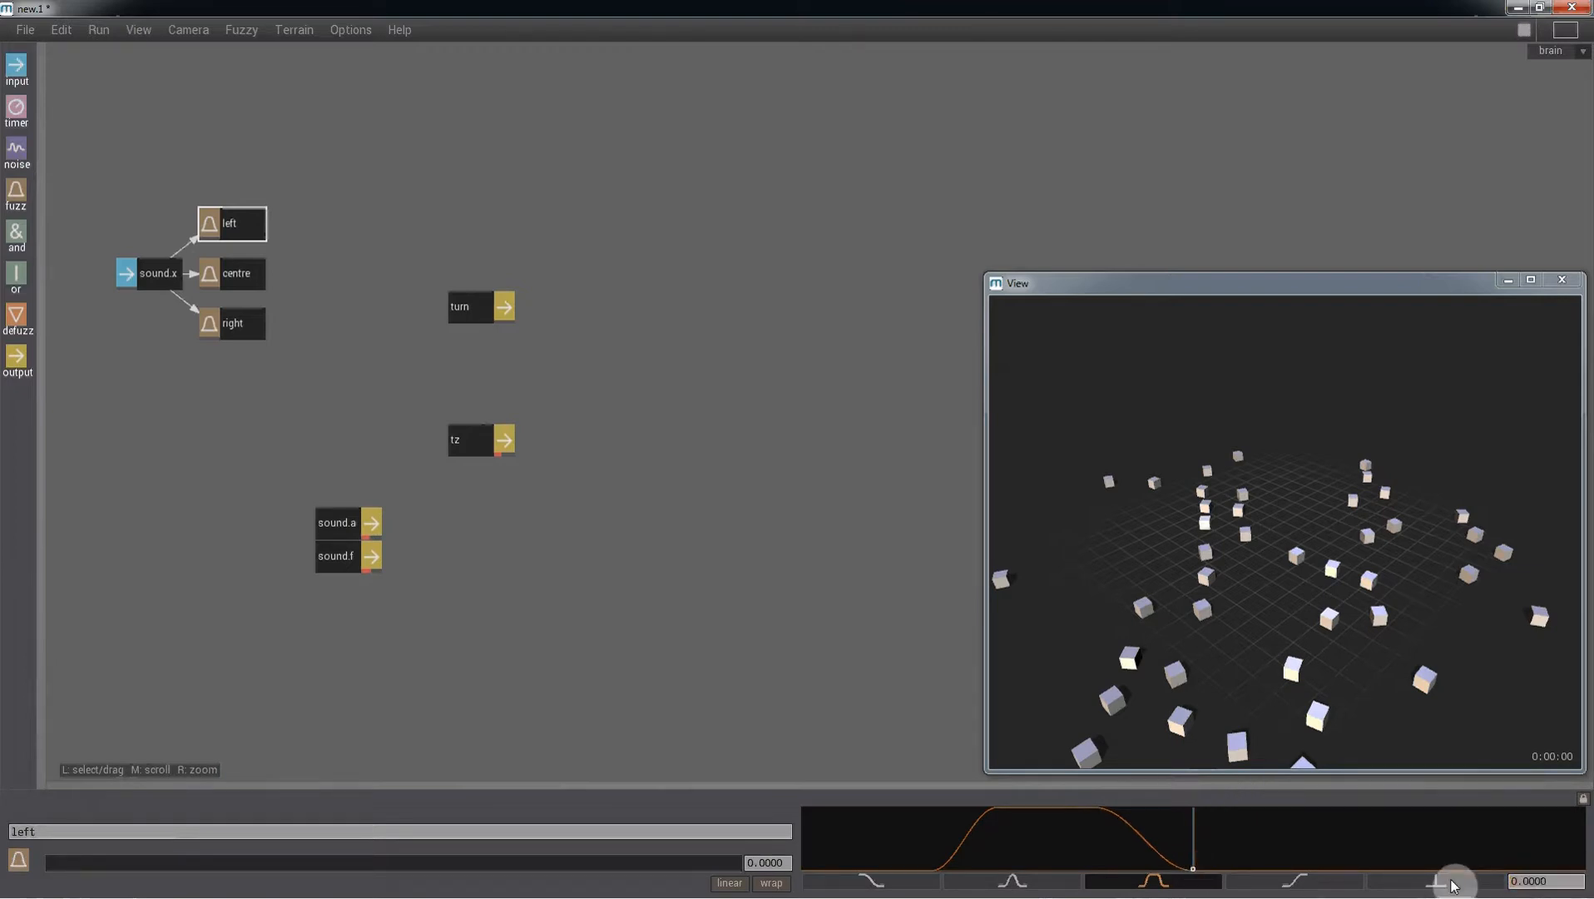
- Select the centre fuzz node, switch it to the trapezoid curve, and set its rising edge to reach full membership at -30
left_click(225, 273)
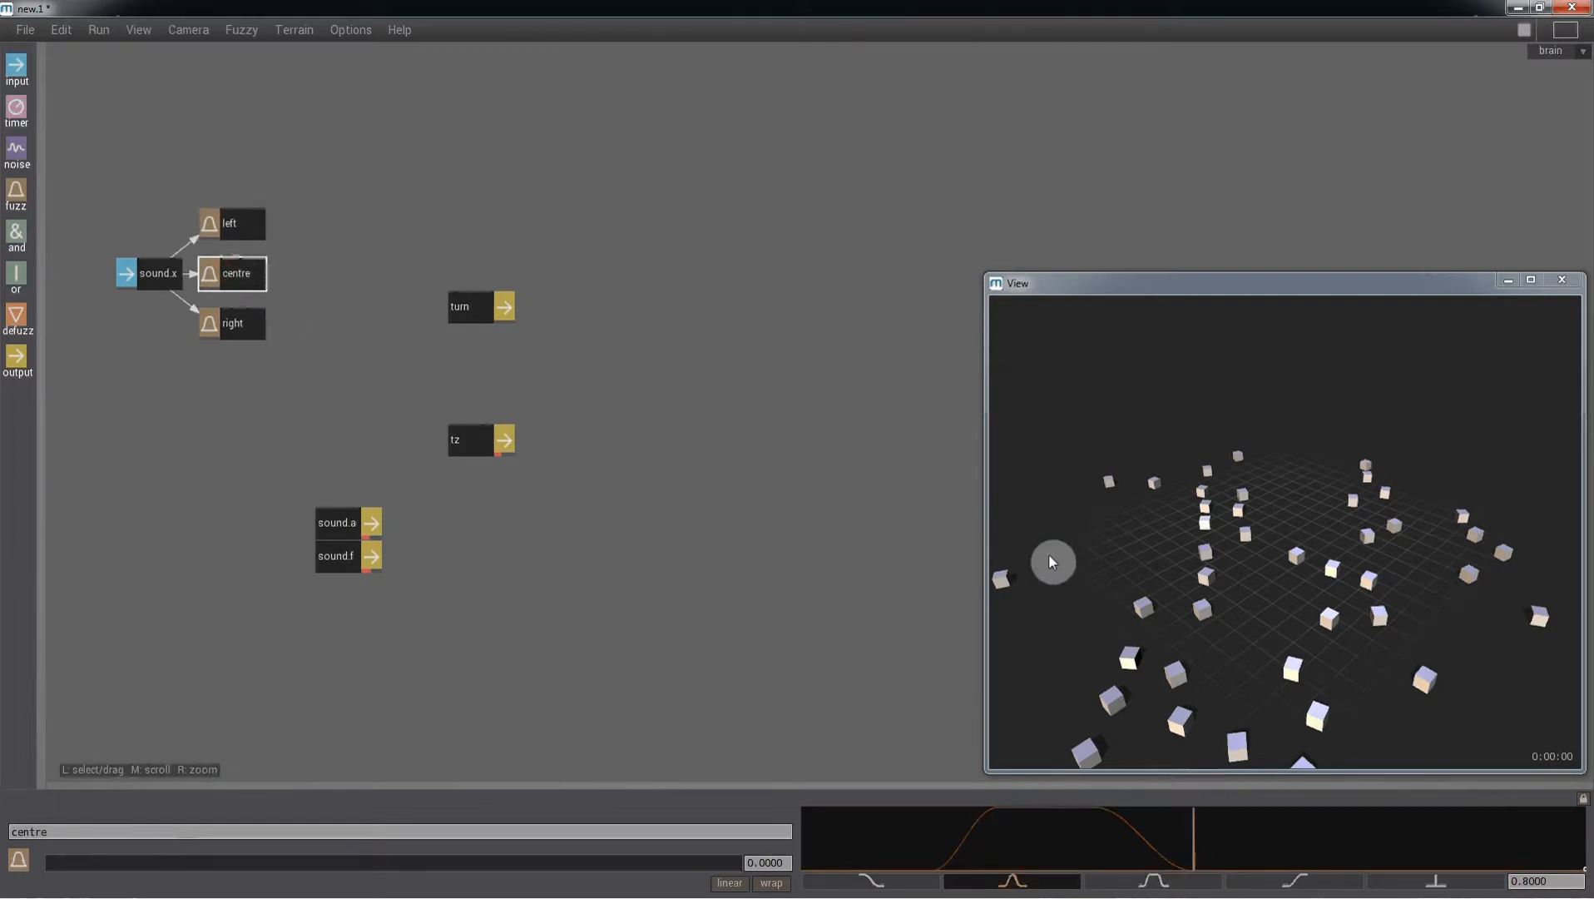
left_click(1191, 839)
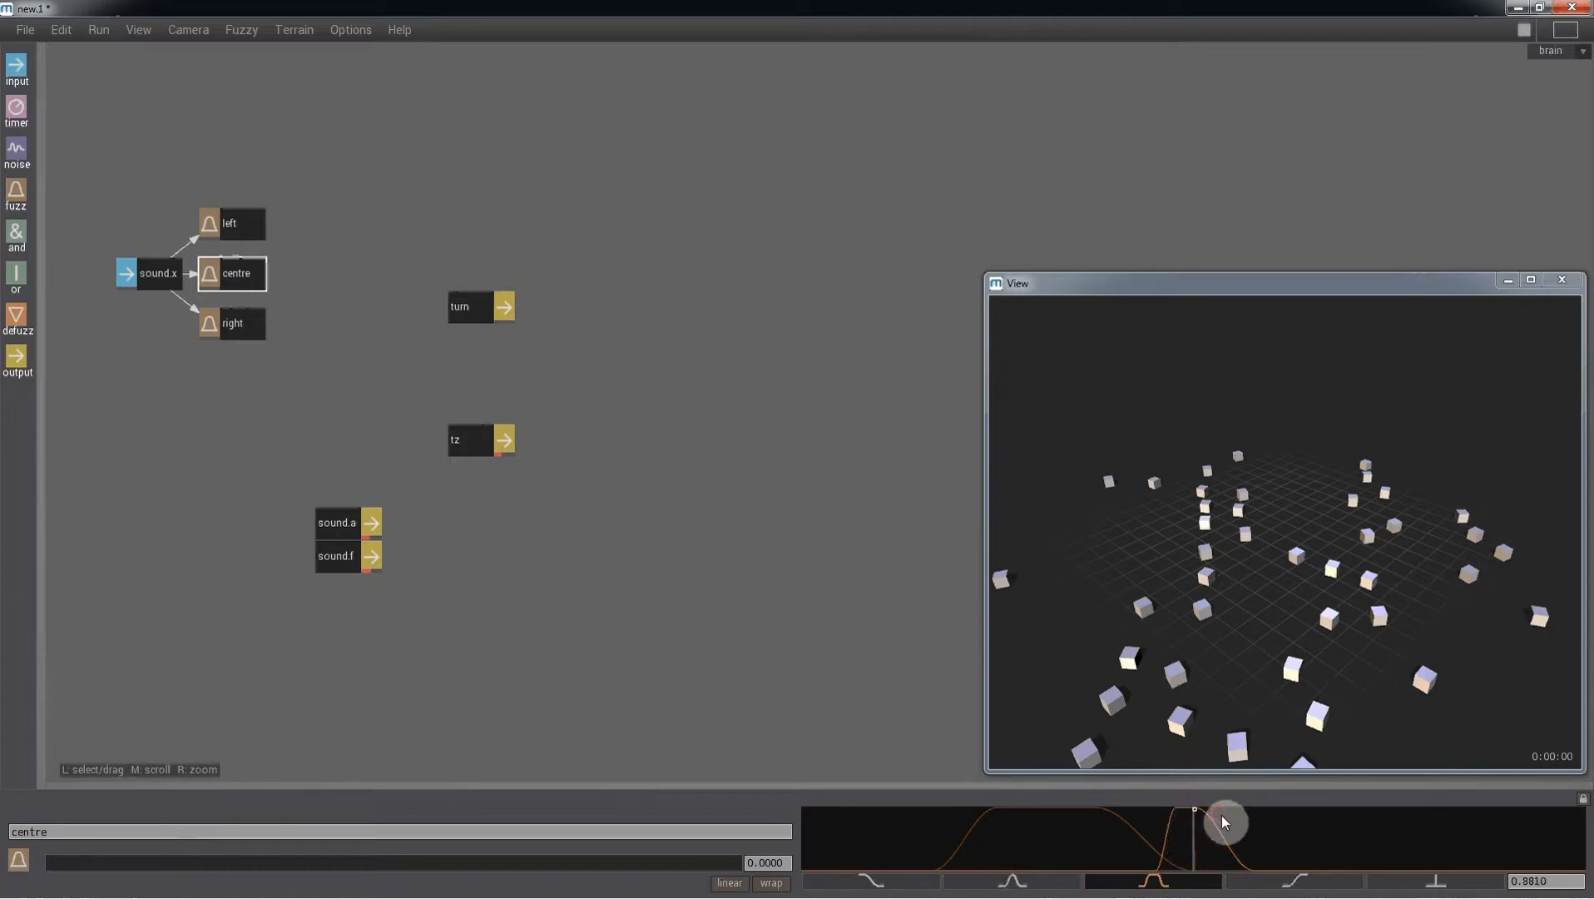
left_click(1157, 868)
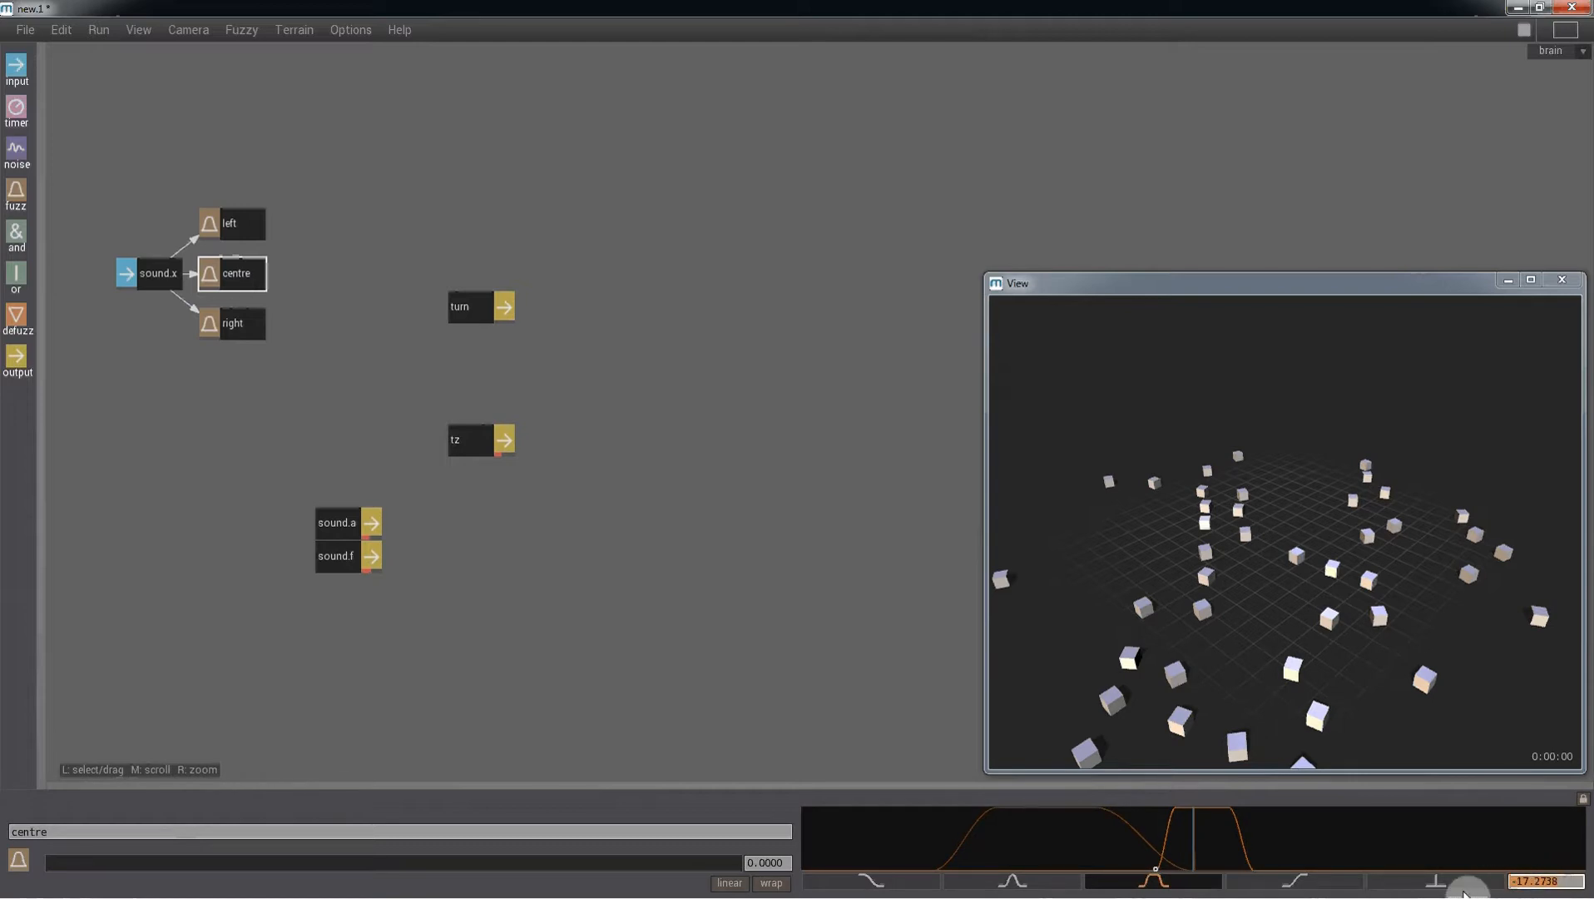
left_click_drag(1157, 868, 1175, 808)
left_click_drag(1567, 883, 1484, 893)
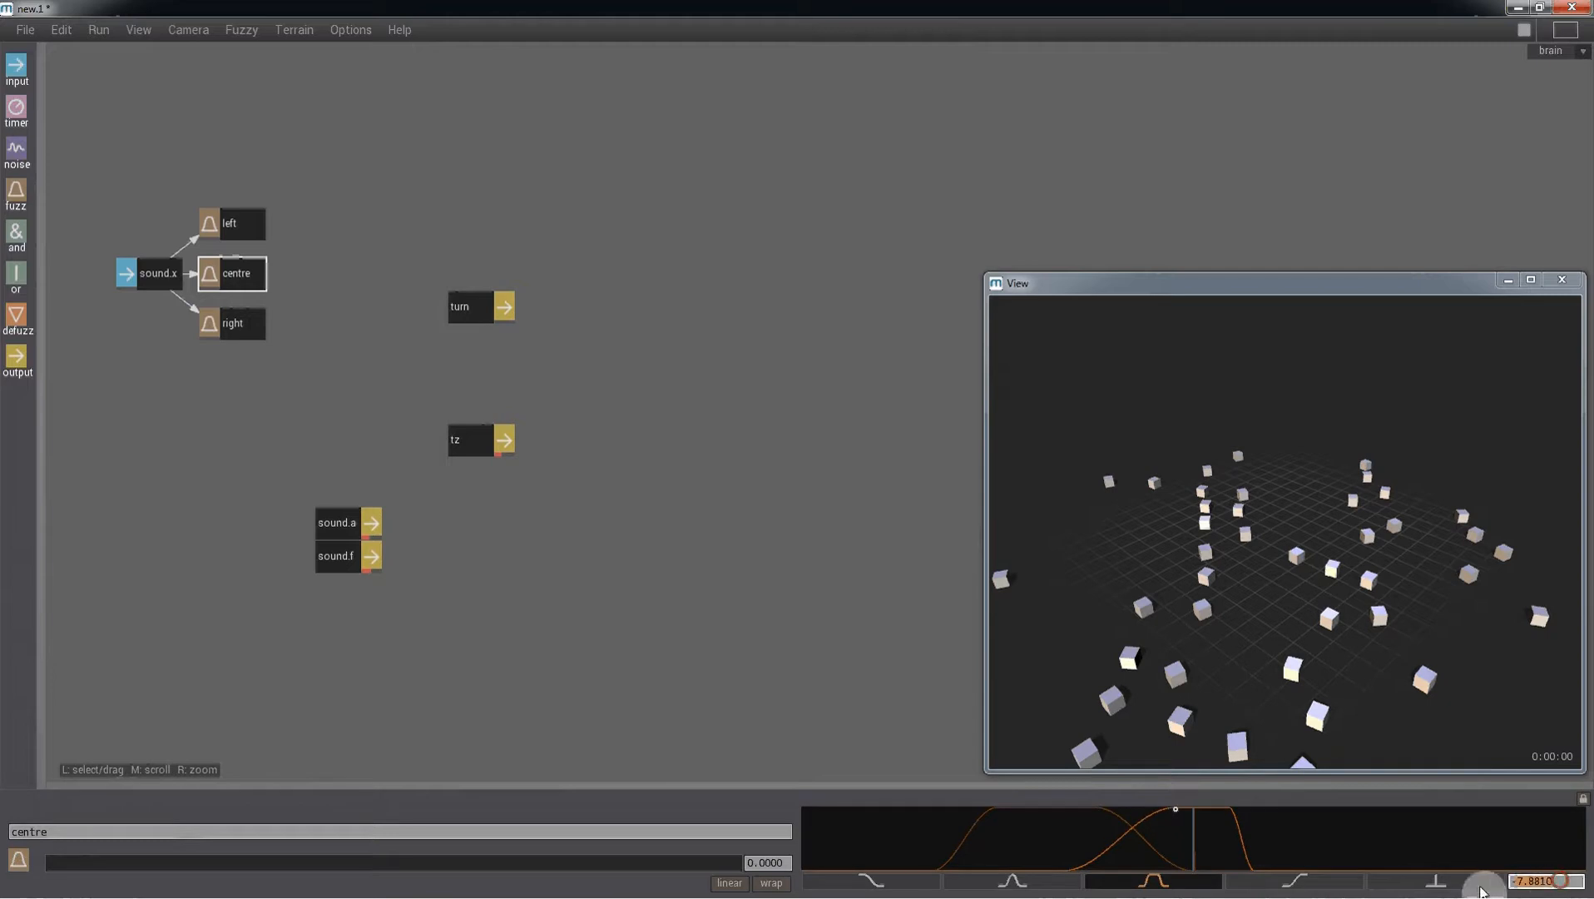
type("16.5")
key("Return")
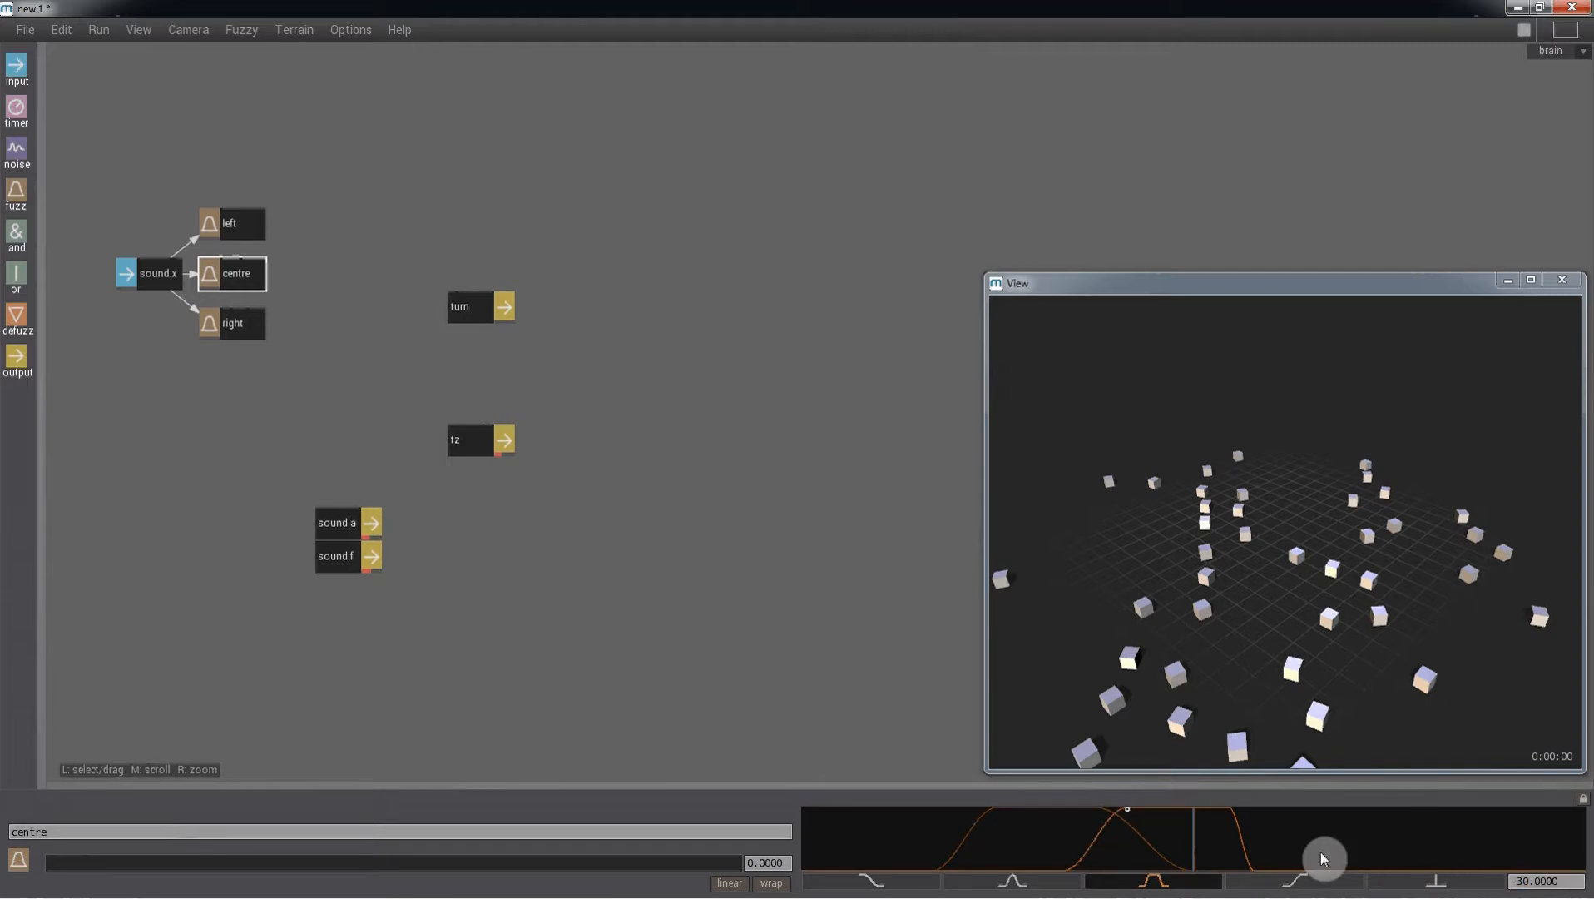
- Set the centre curve's full membership to end at 30 and its falling edge to reach zero at 60
left_click_drag(1568, 886, 1461, 887)
type("30")
key("Return")
type("30")
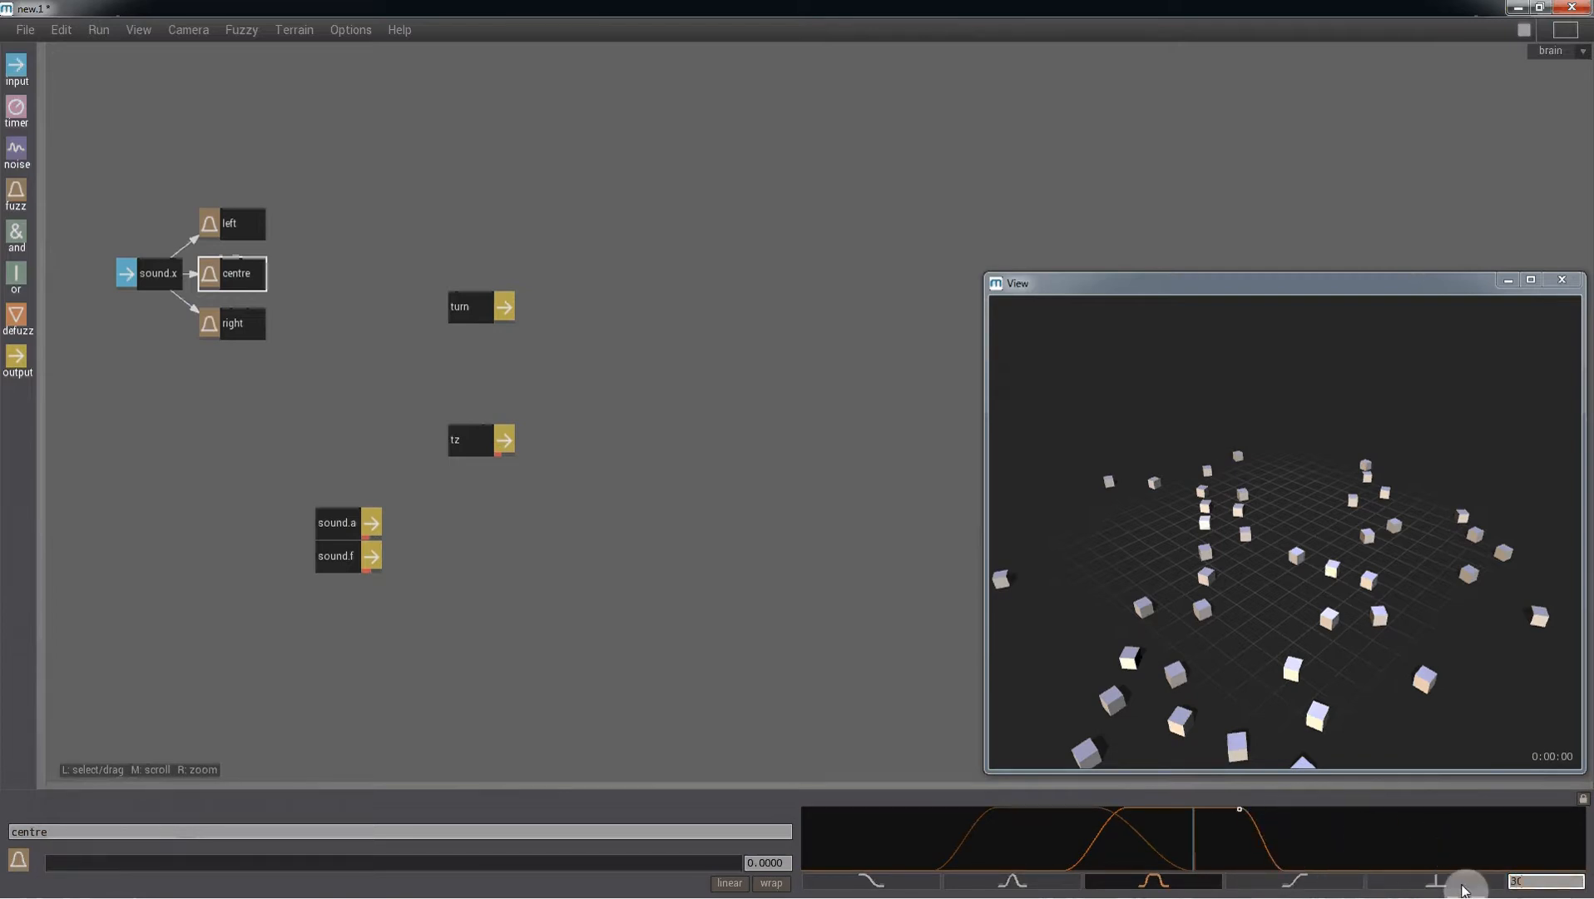
key("Return")
left_click(1320, 848)
left_click_drag(1321, 852, 1497, 893)
type("60")
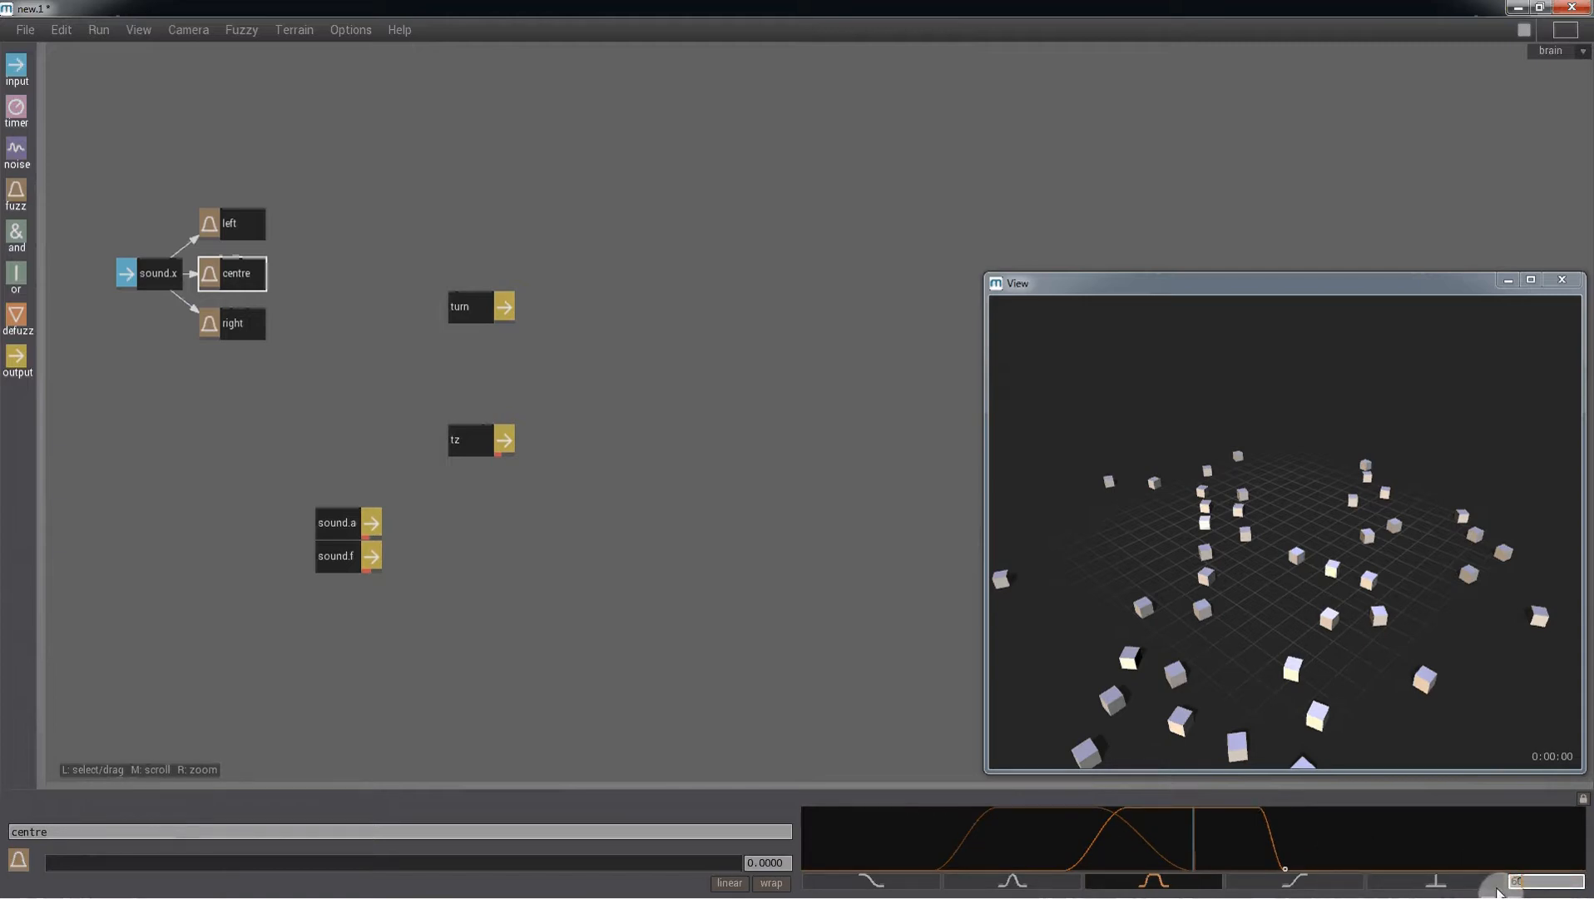
key("Return")
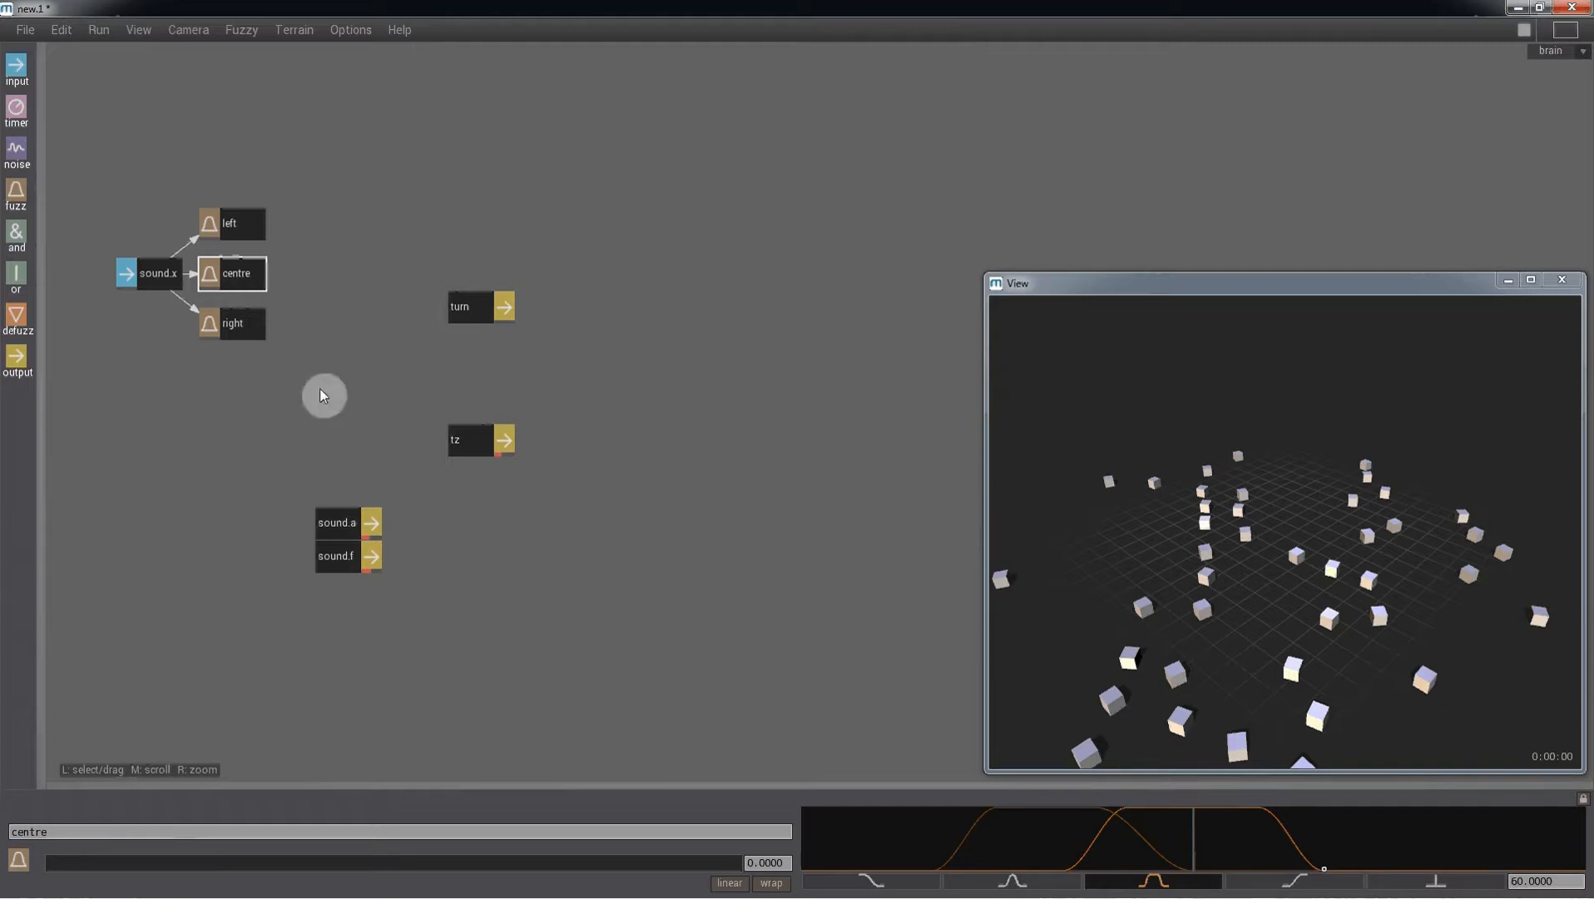
- Select the right fuzz node, switch it to the trapezoid curve, and set its rising edge to start at 0
left_click(246, 325)
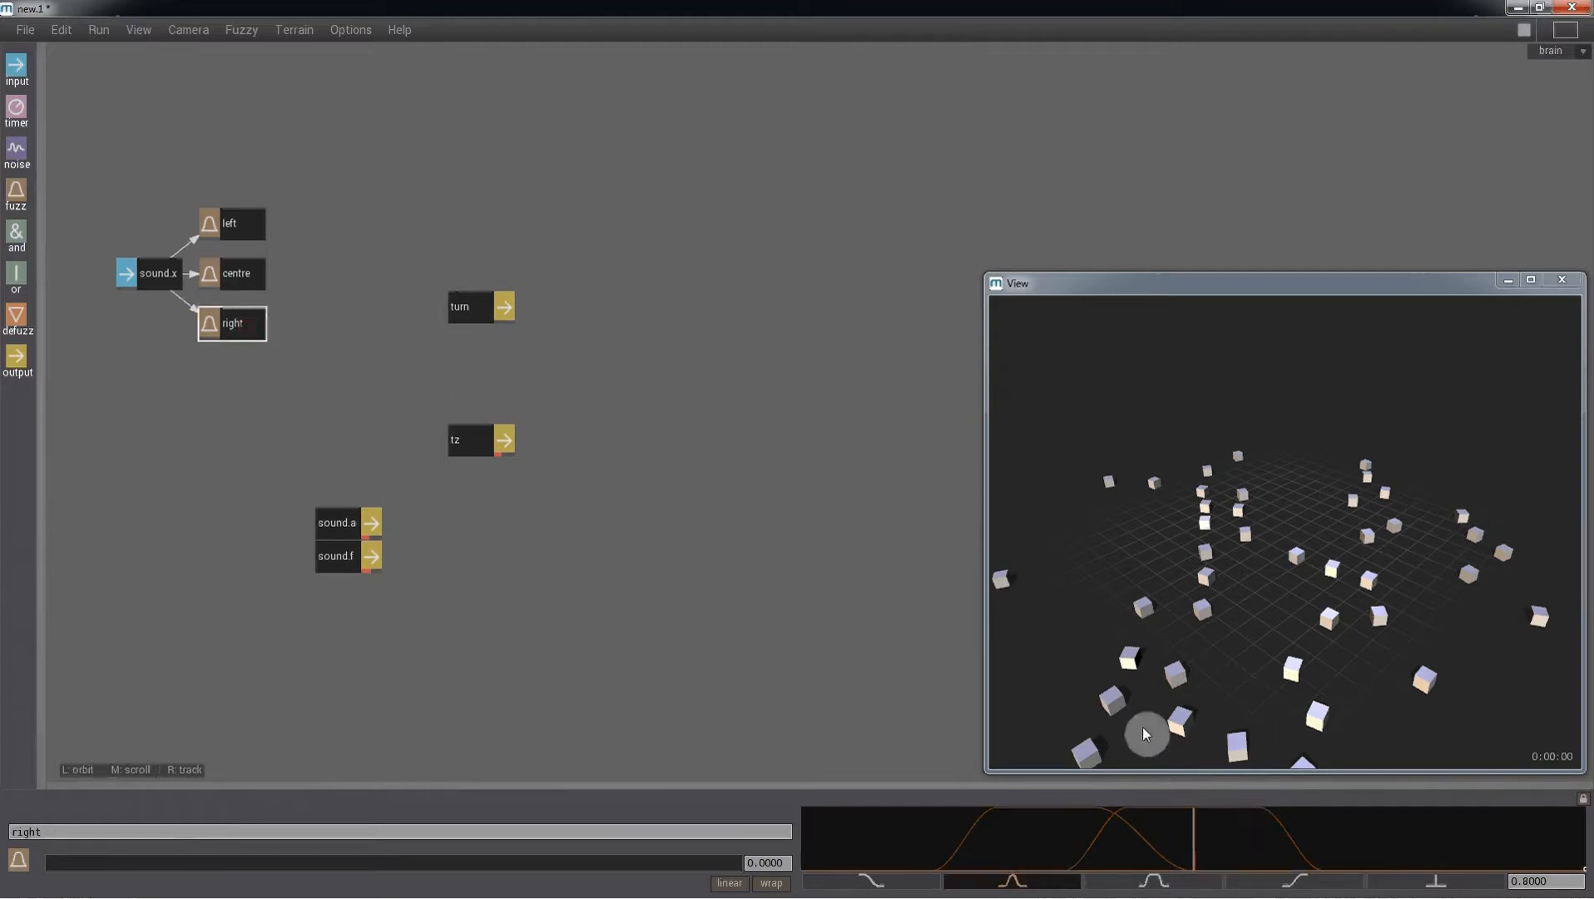
left_click(1175, 883)
left_click_drag(1201, 859, 1391, 856)
left_click_drag(1276, 831, 1399, 816)
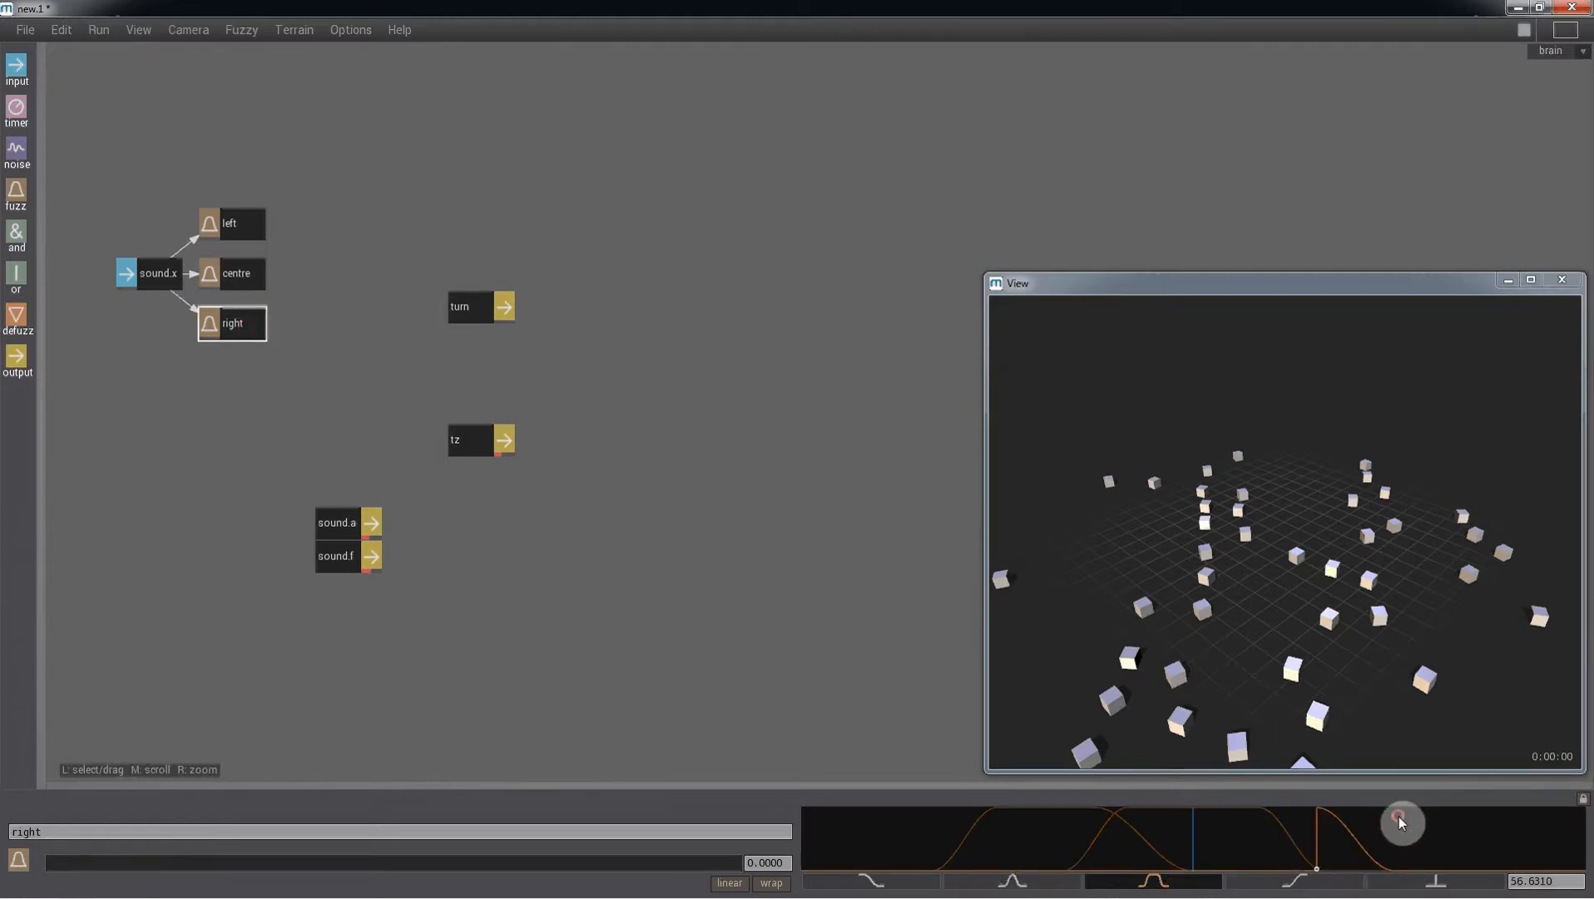
left_click_drag(1316, 868, 1290, 868)
left_click(1511, 882)
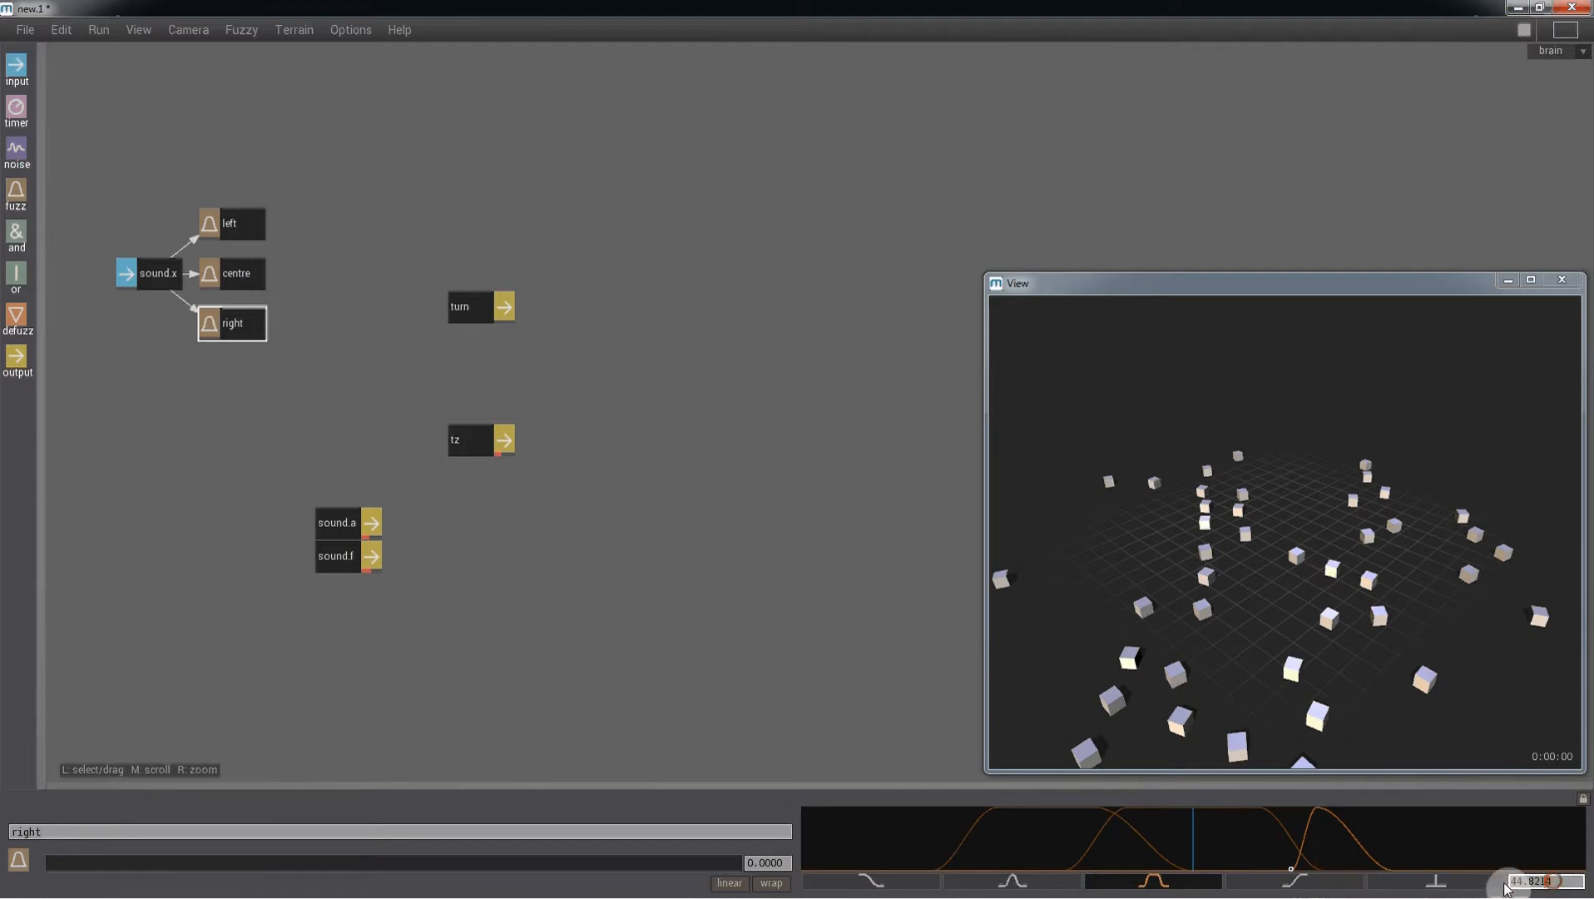
type("0")
key("Return")
- Set the right curve's full membership from 45 to 90 and its falling edge to reach zero at 120
left_click(1301, 823)
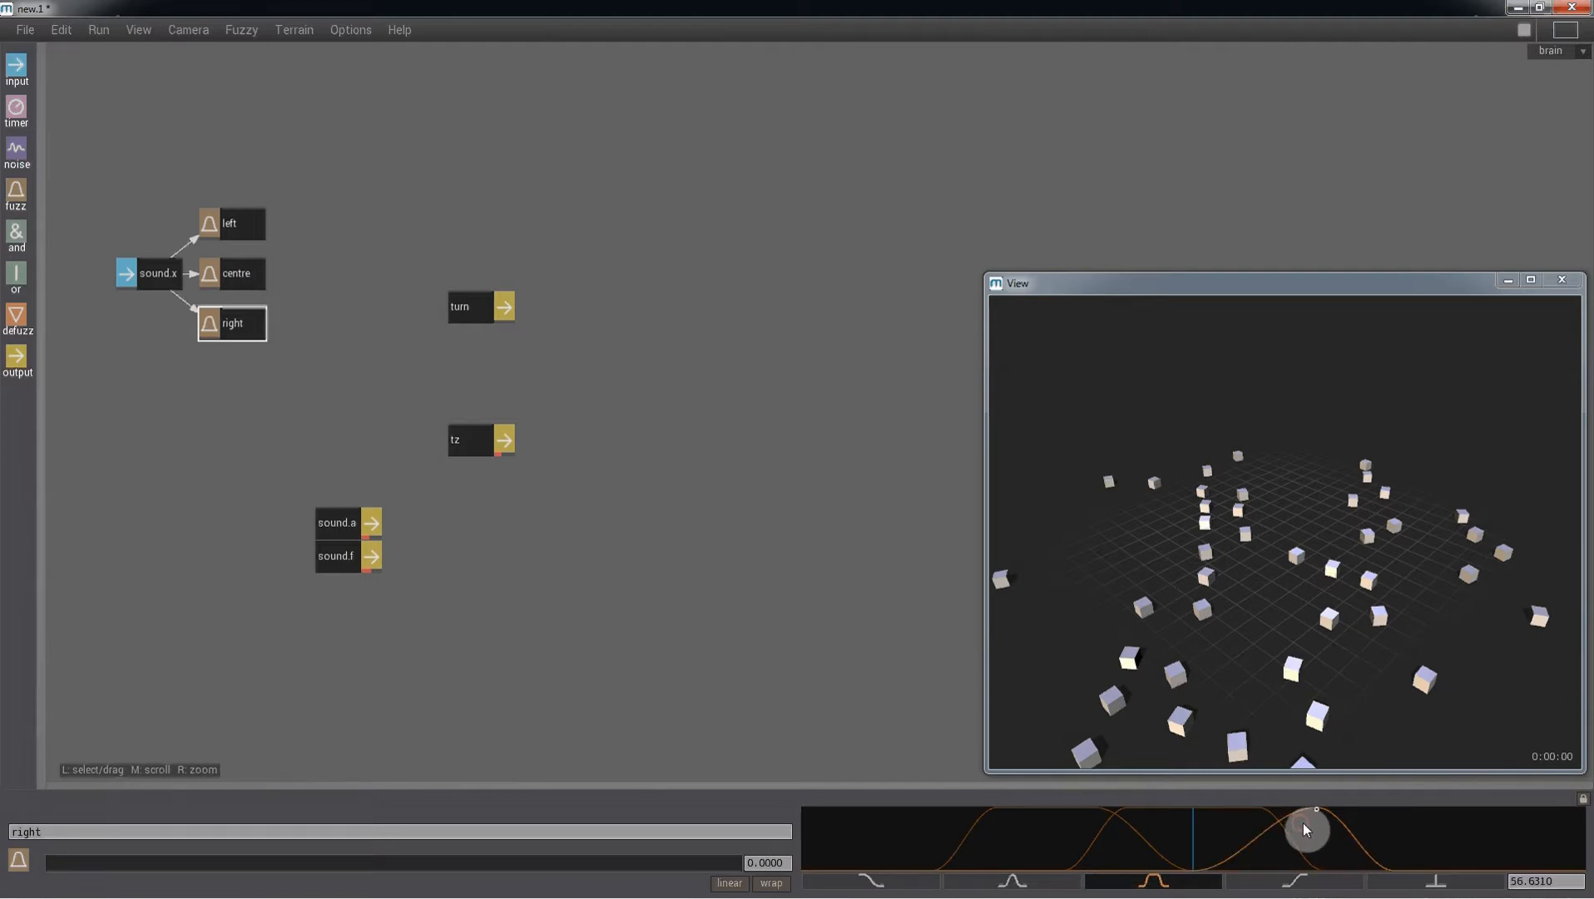
left_click(1507, 882)
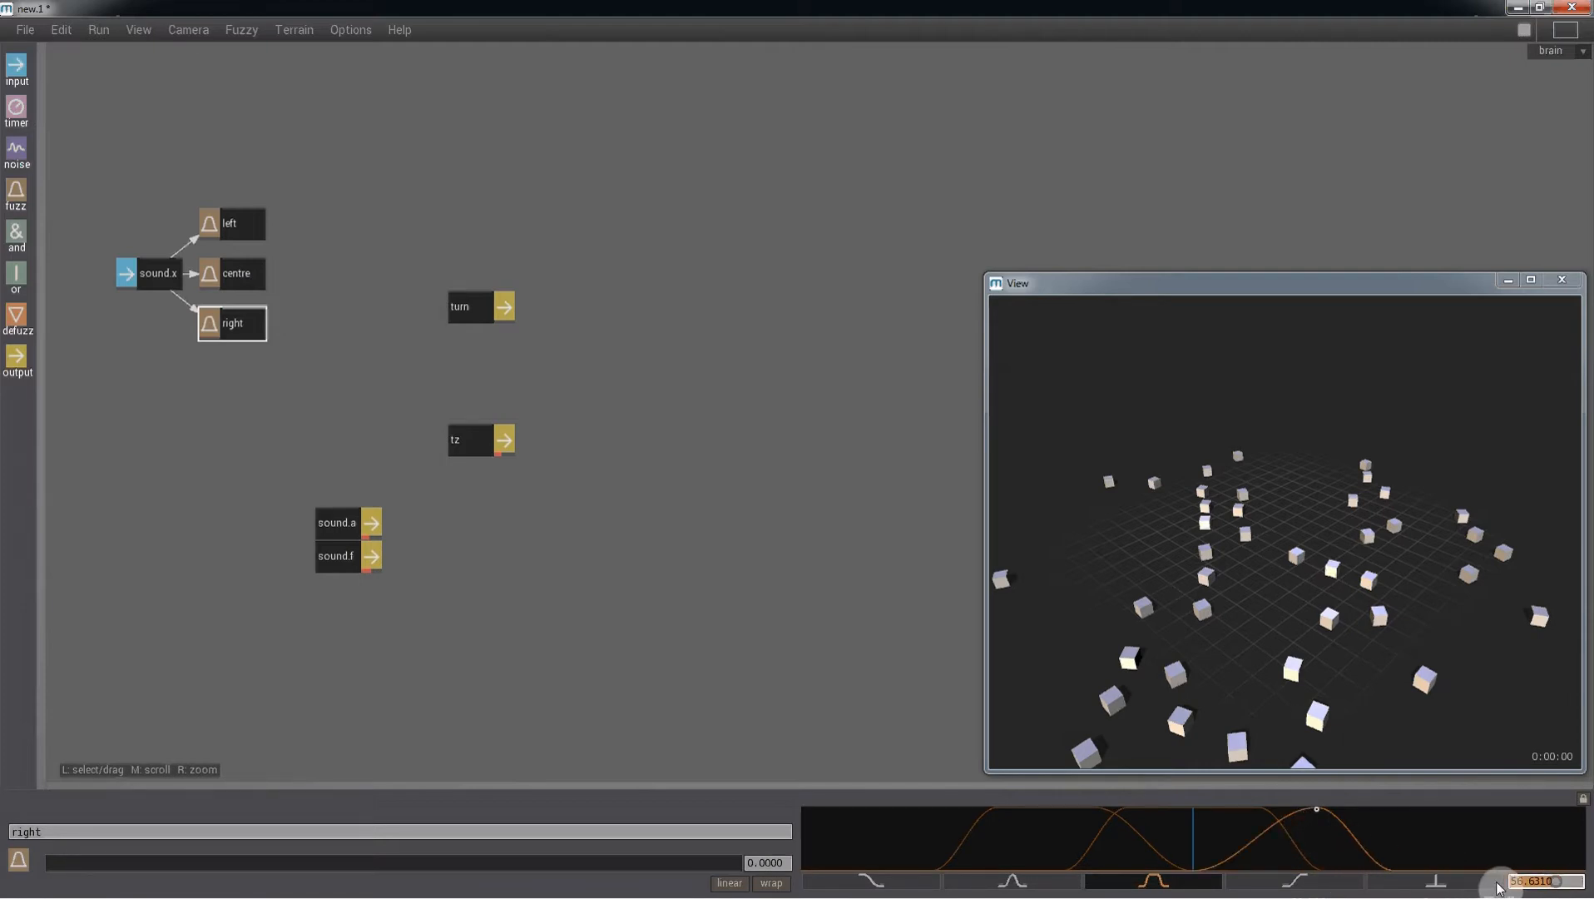
type("45")
key("Return")
left_click(1361, 832)
left_click(1332, 822)
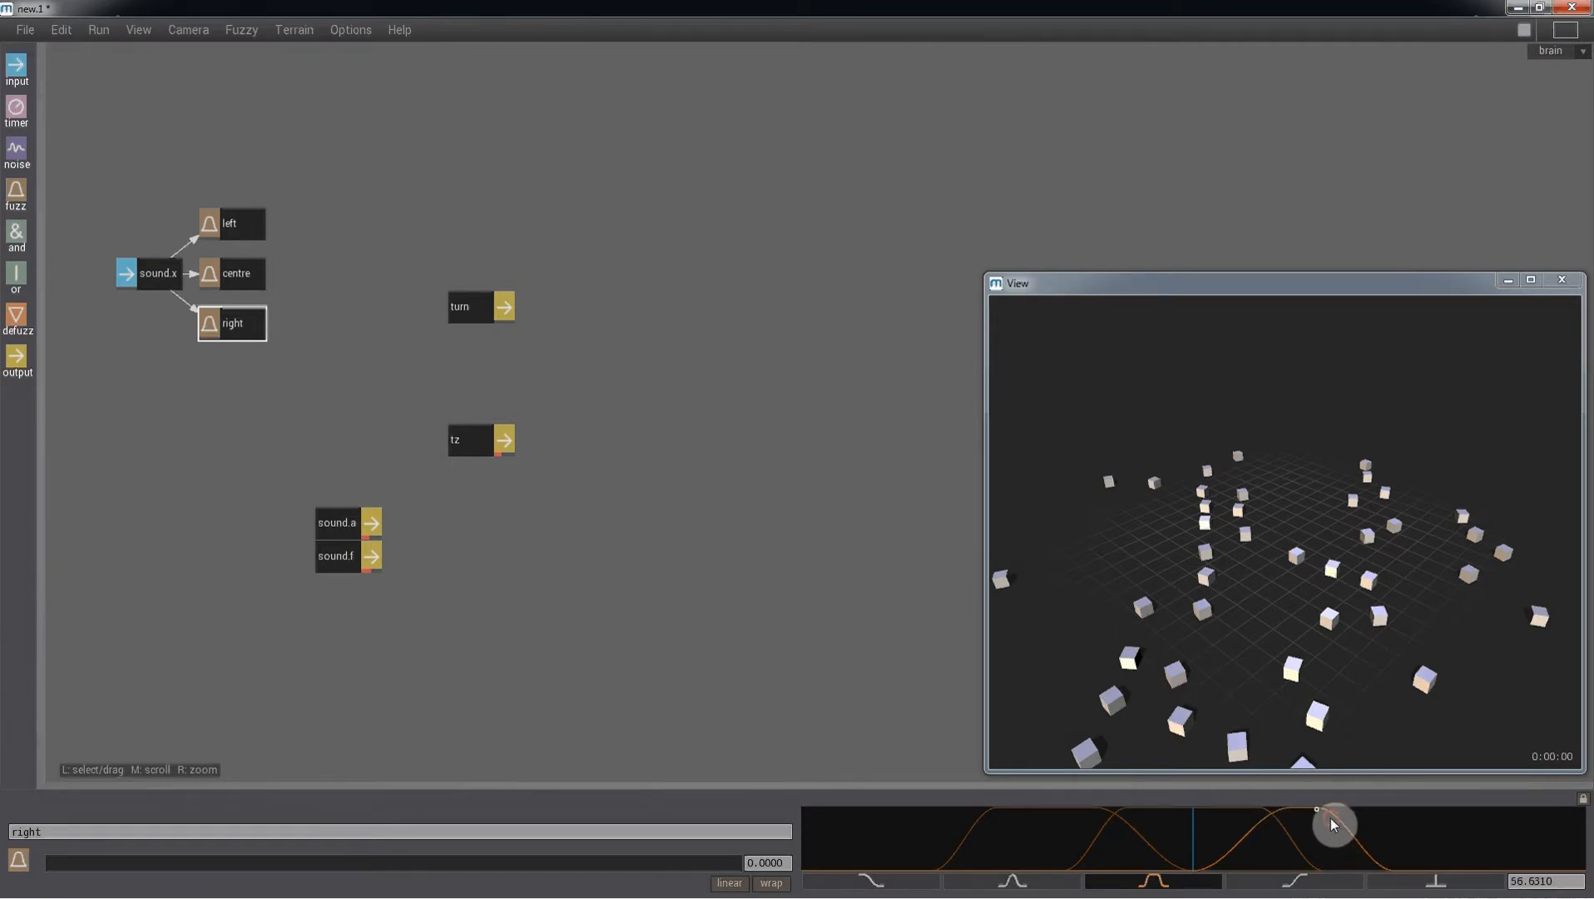
left_click(1496, 883)
type("90")
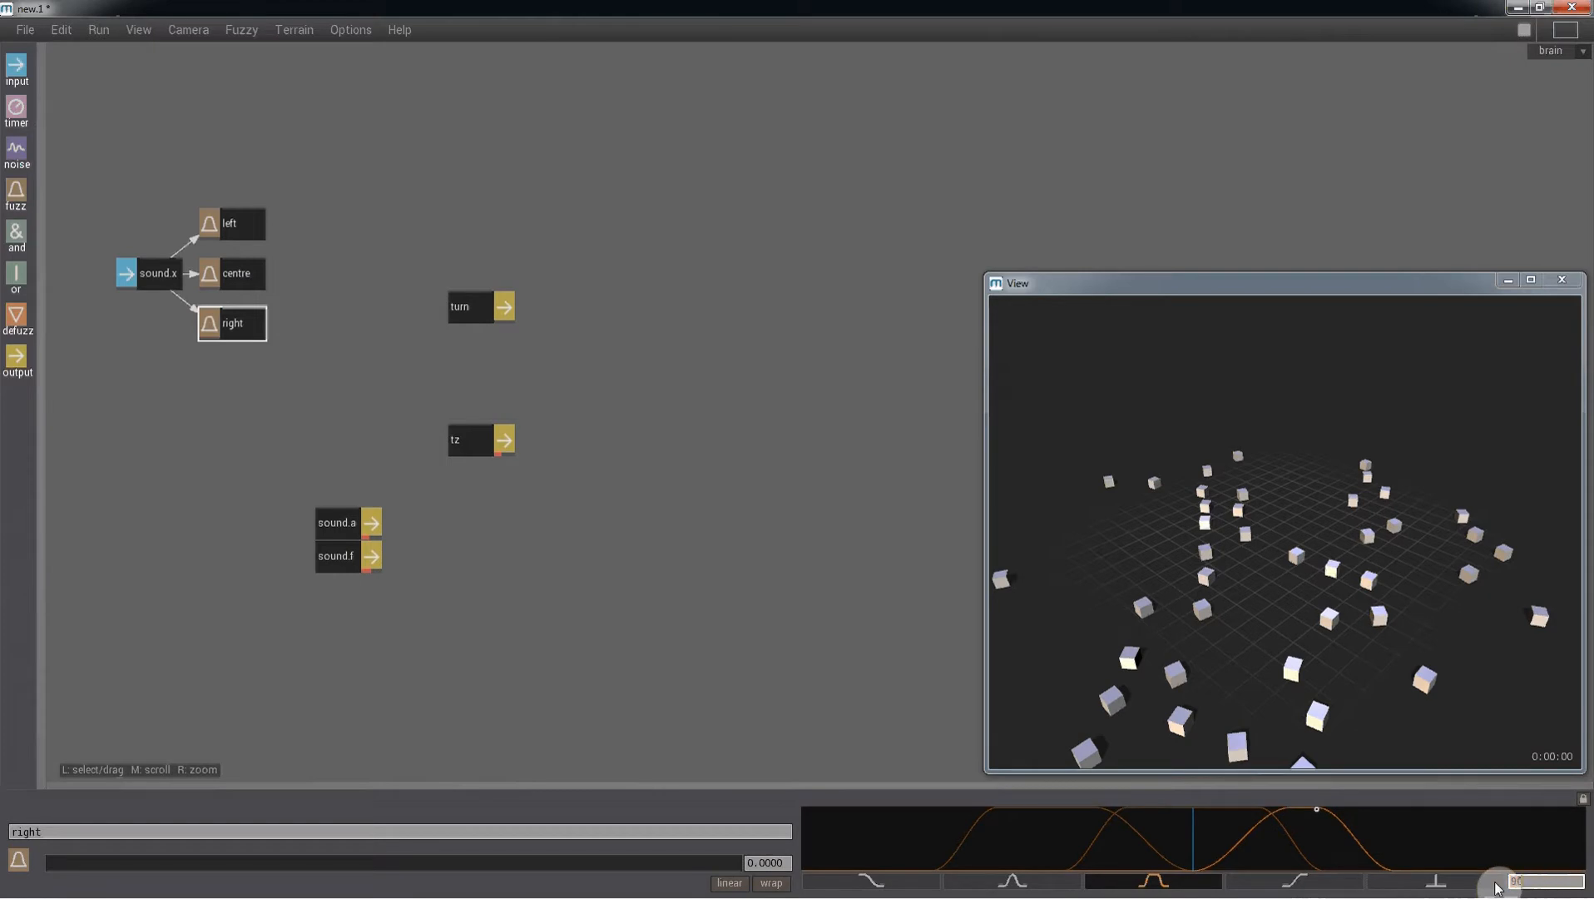
key("Return")
left_click(1427, 855)
left_click(1495, 884)
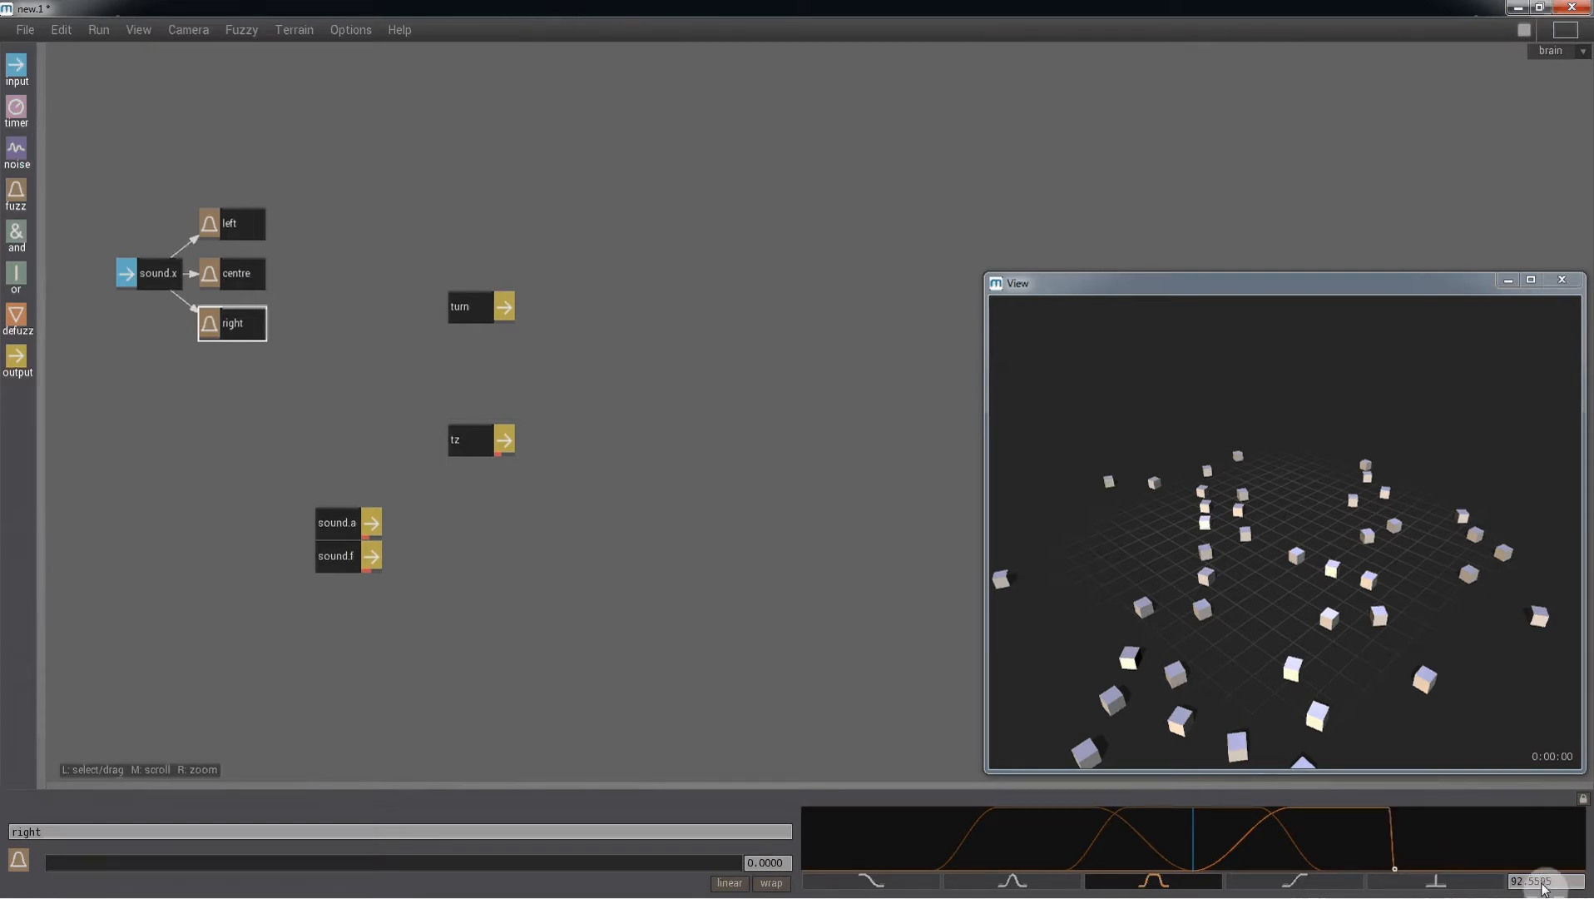
type("120")
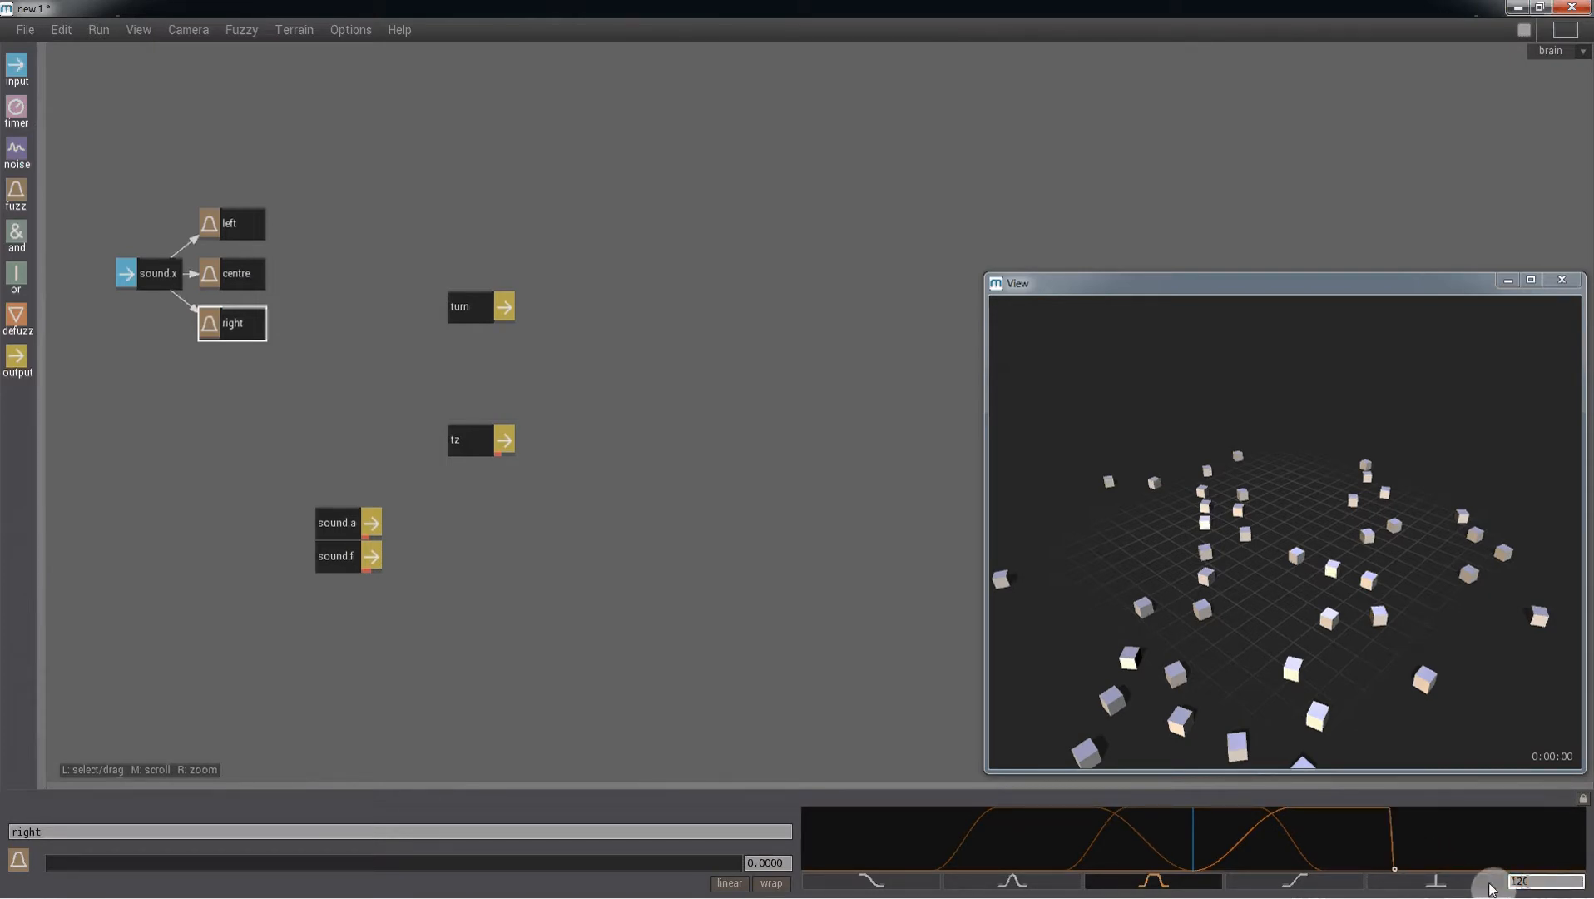
key("Return")
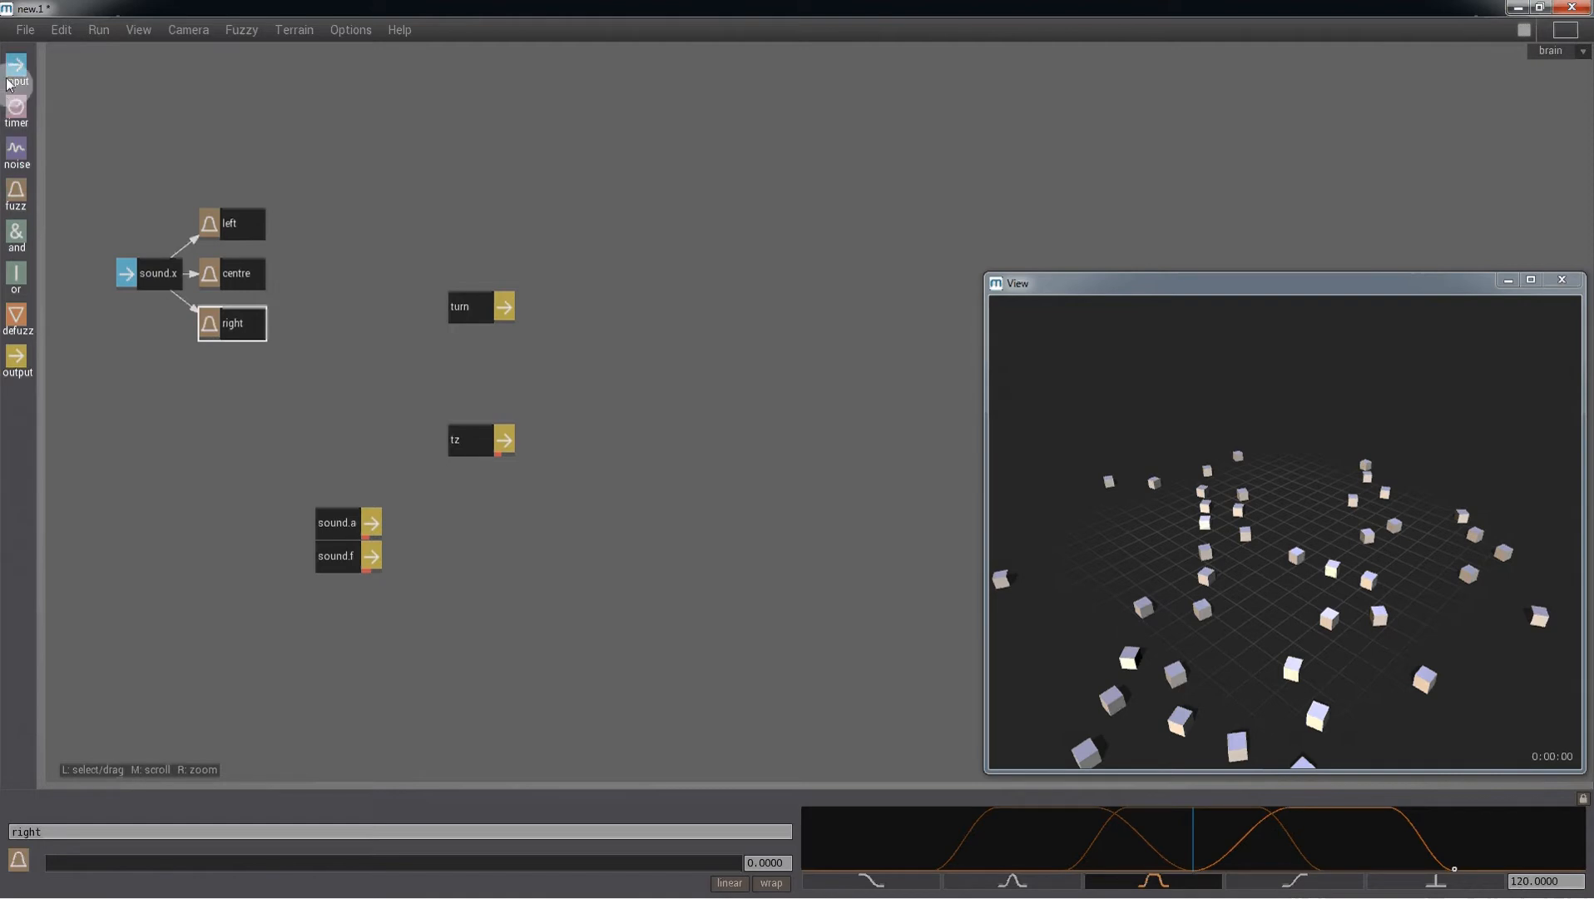
- Add an input node and set its source to sound.d
left_click(140, 439)
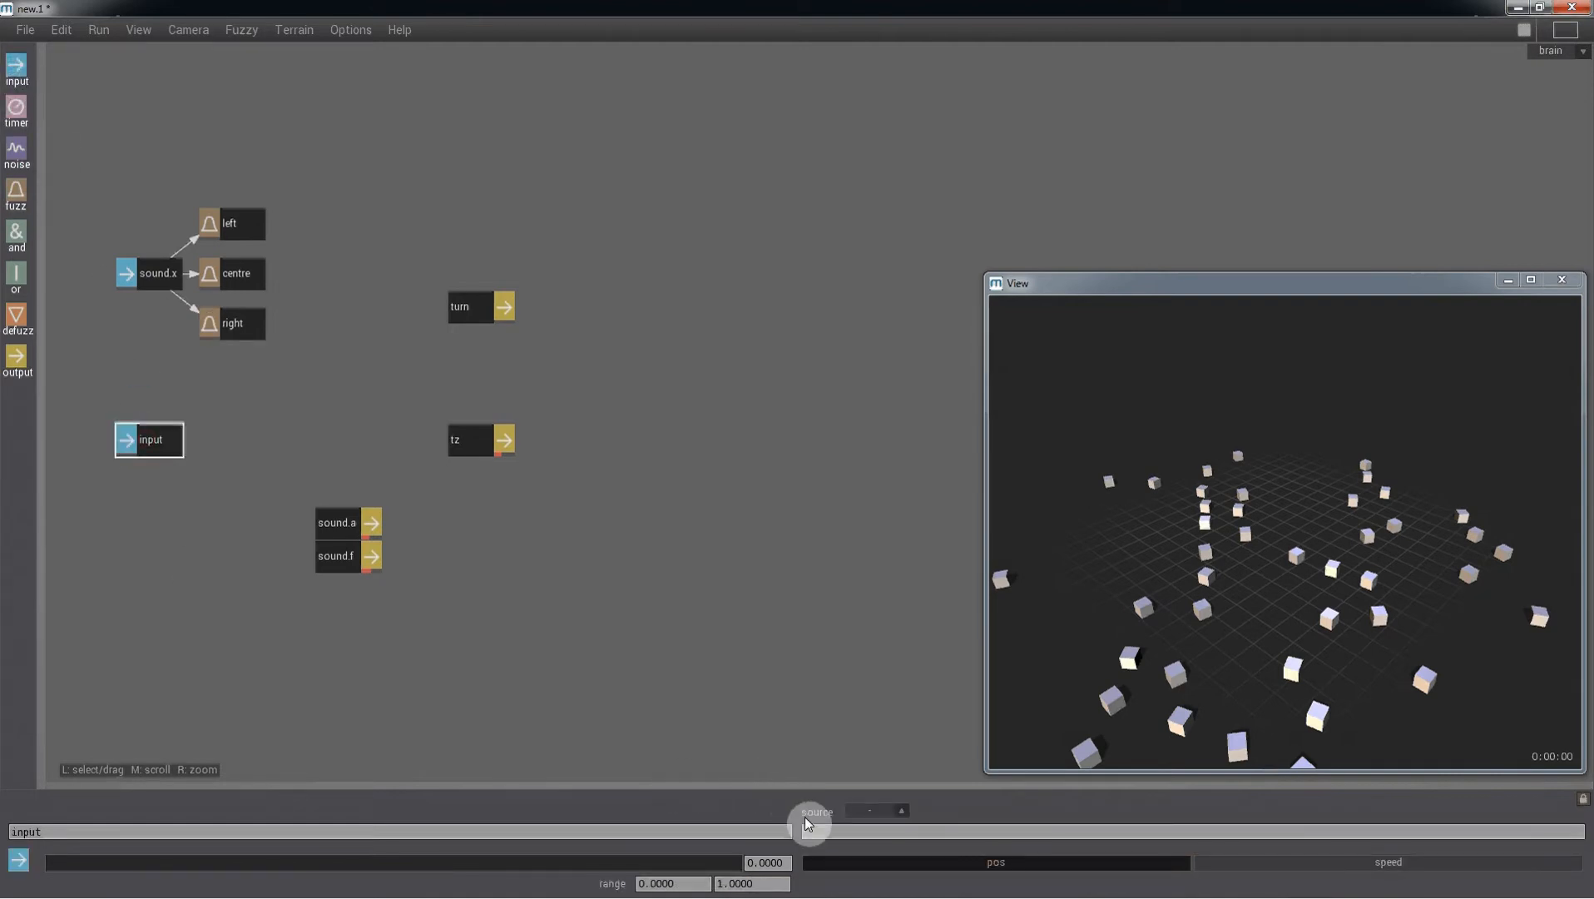
left_click(812, 831)
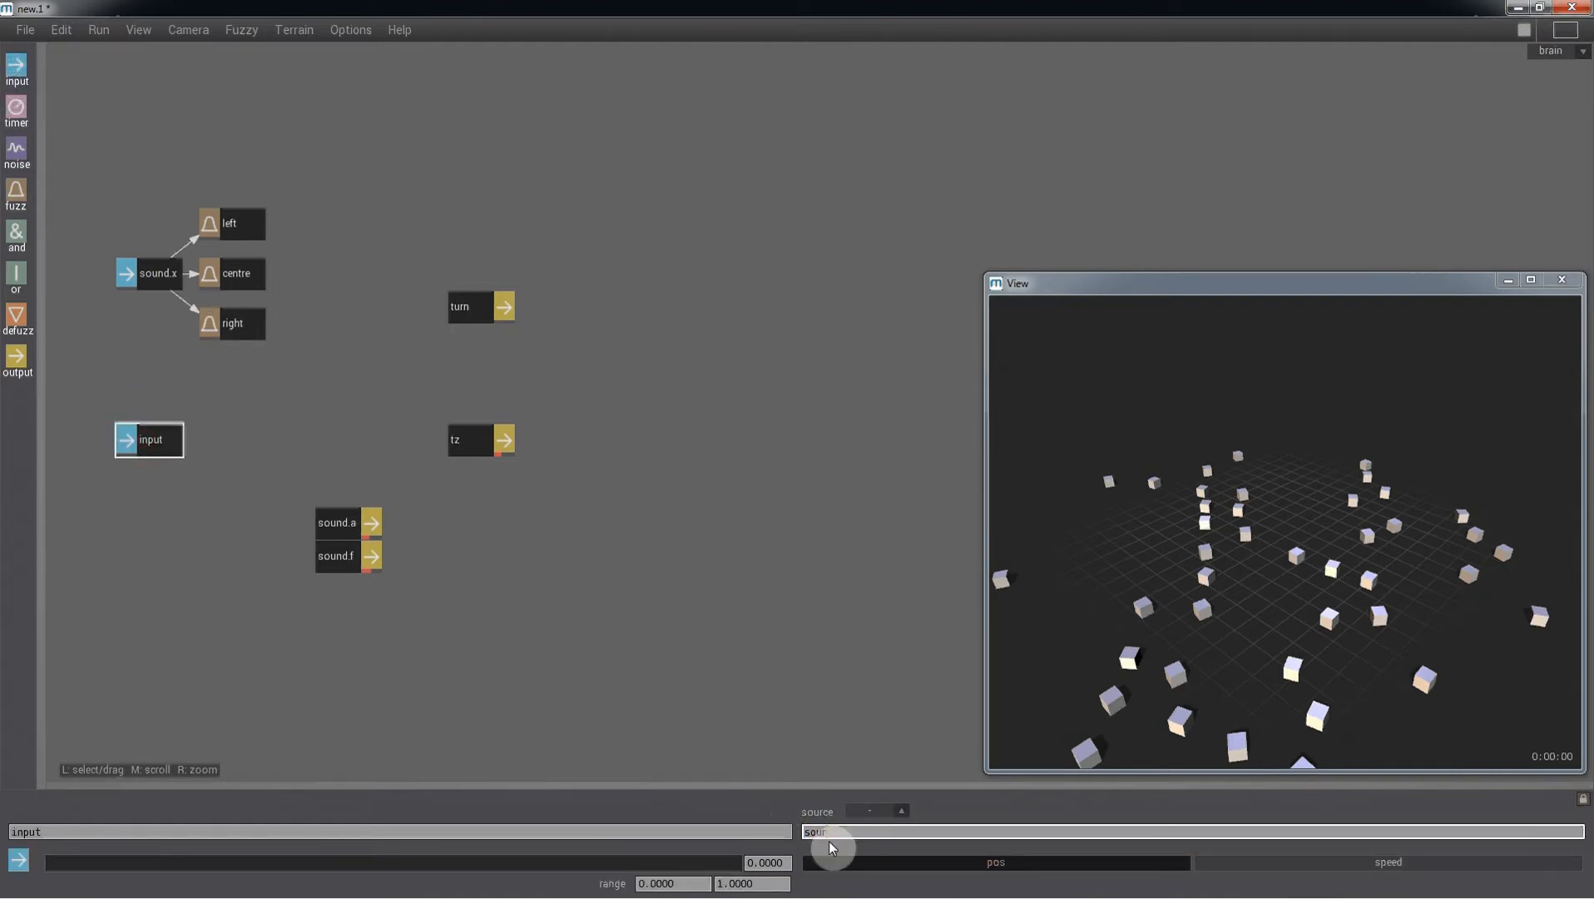
type("sound.d")
key("Return")
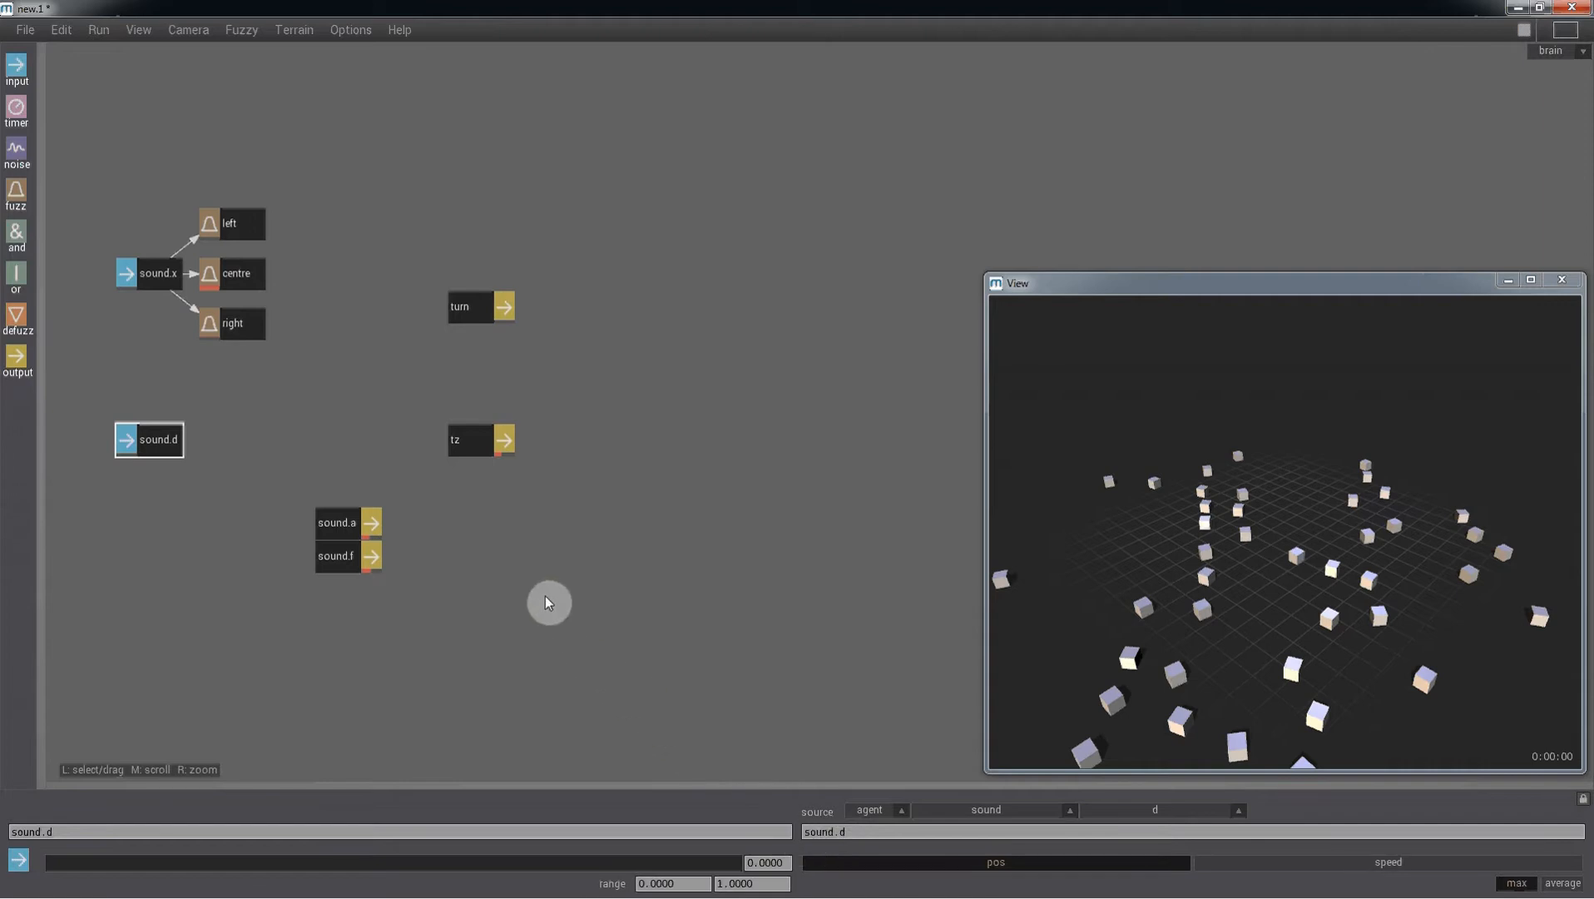
- Add a fuzz node fed by sound.d, switch it to the rising curve, and shift the curve's rise to the far right
left_click_drag(16, 193, 237, 442)
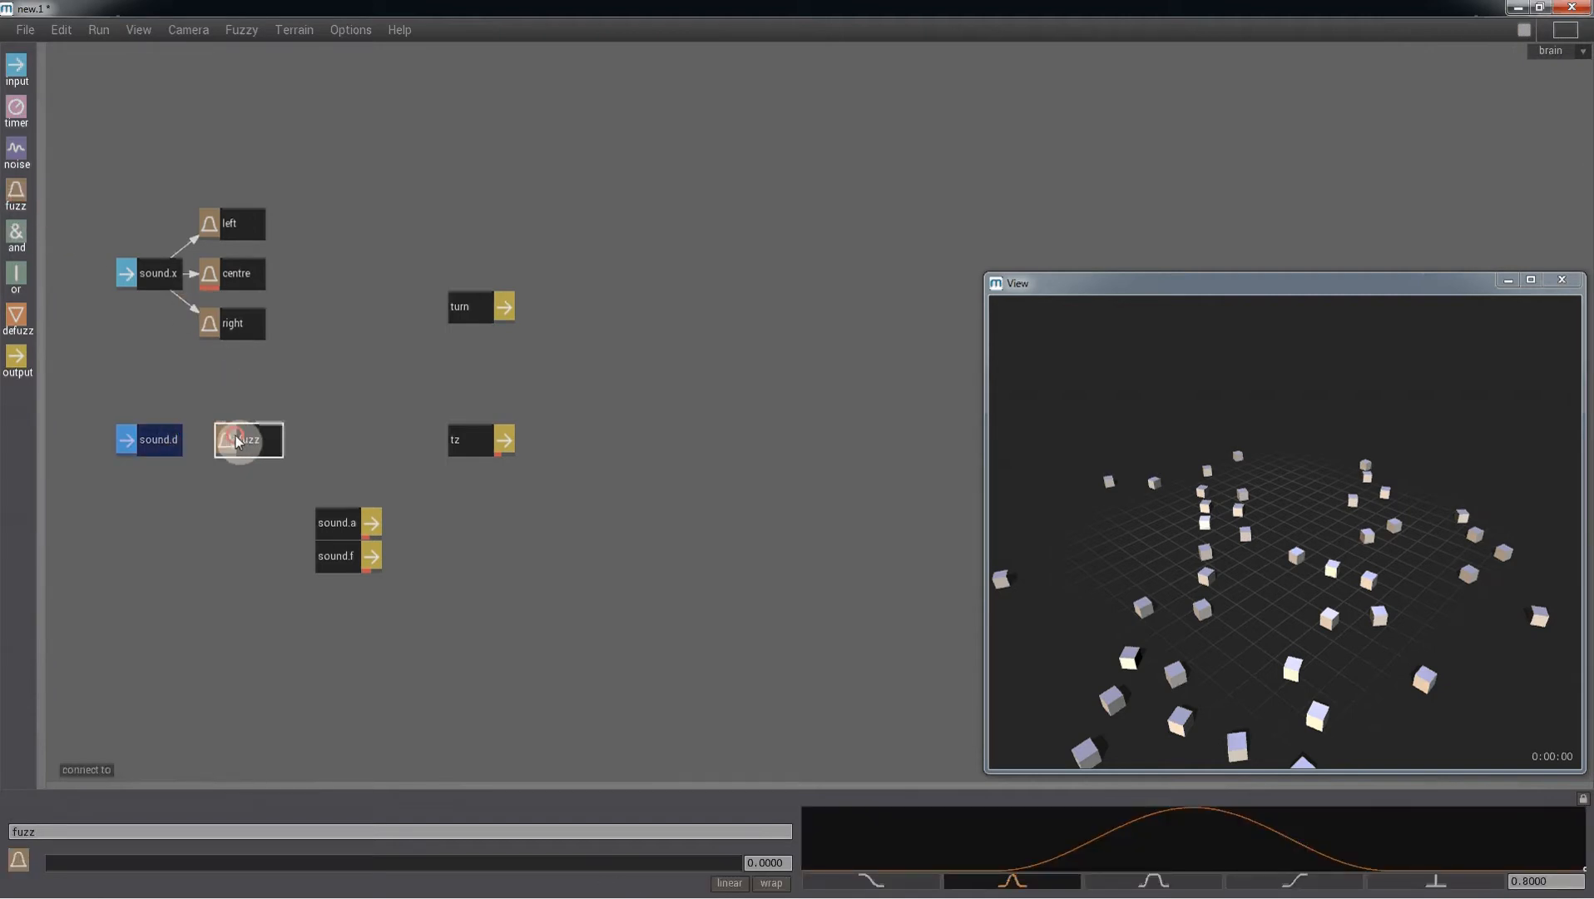
left_click(1209, 842)
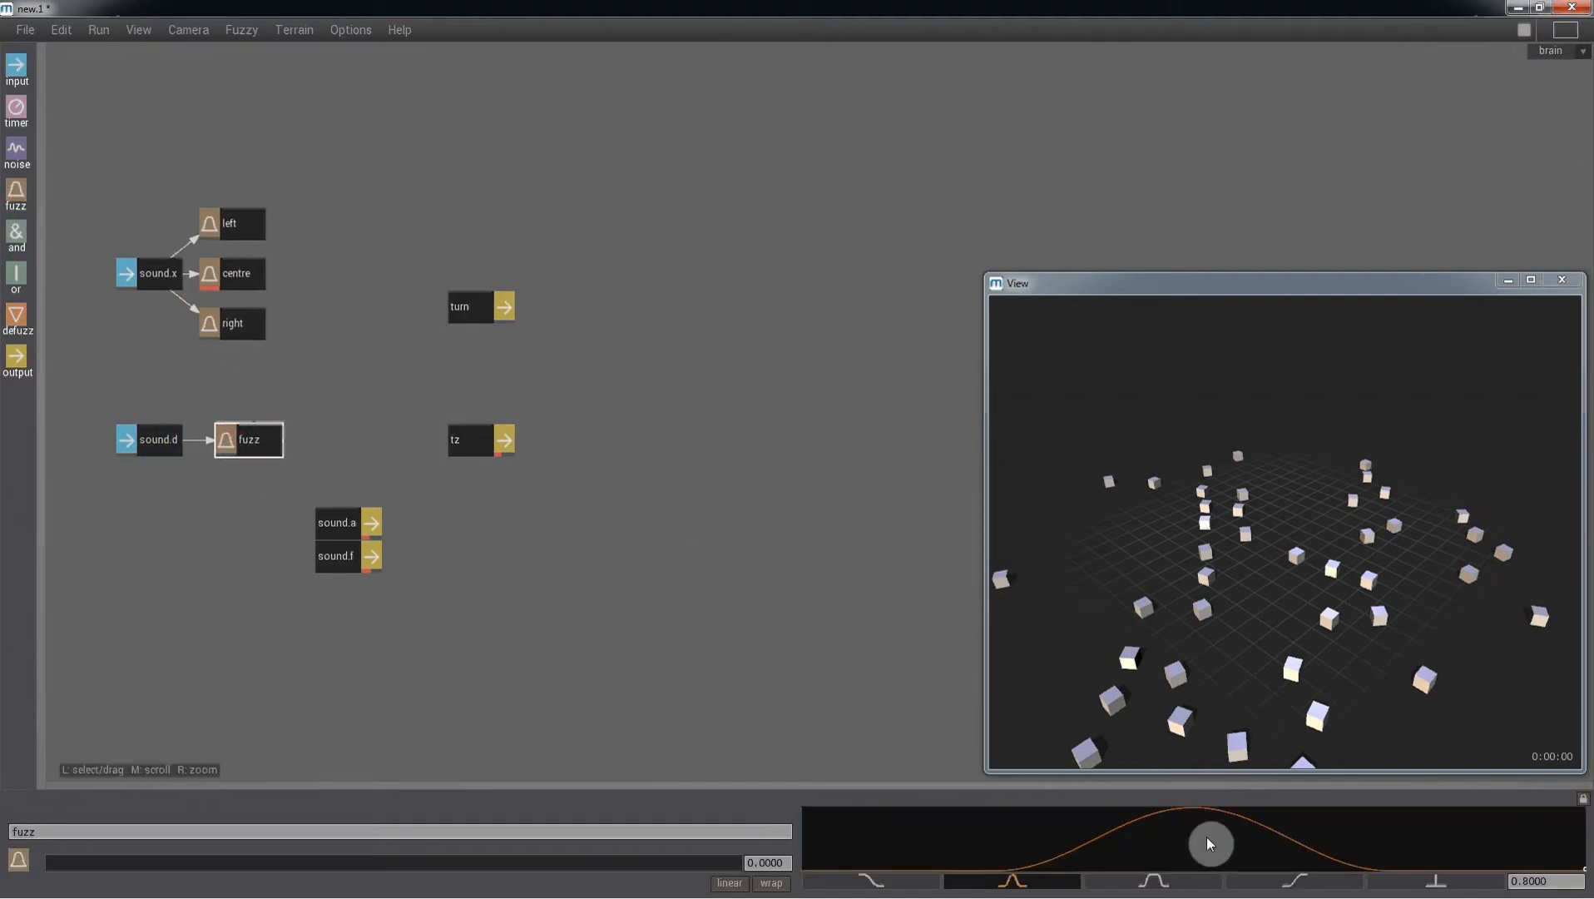
left_click(1281, 882)
left_click_drag(1195, 828, 1487, 868)
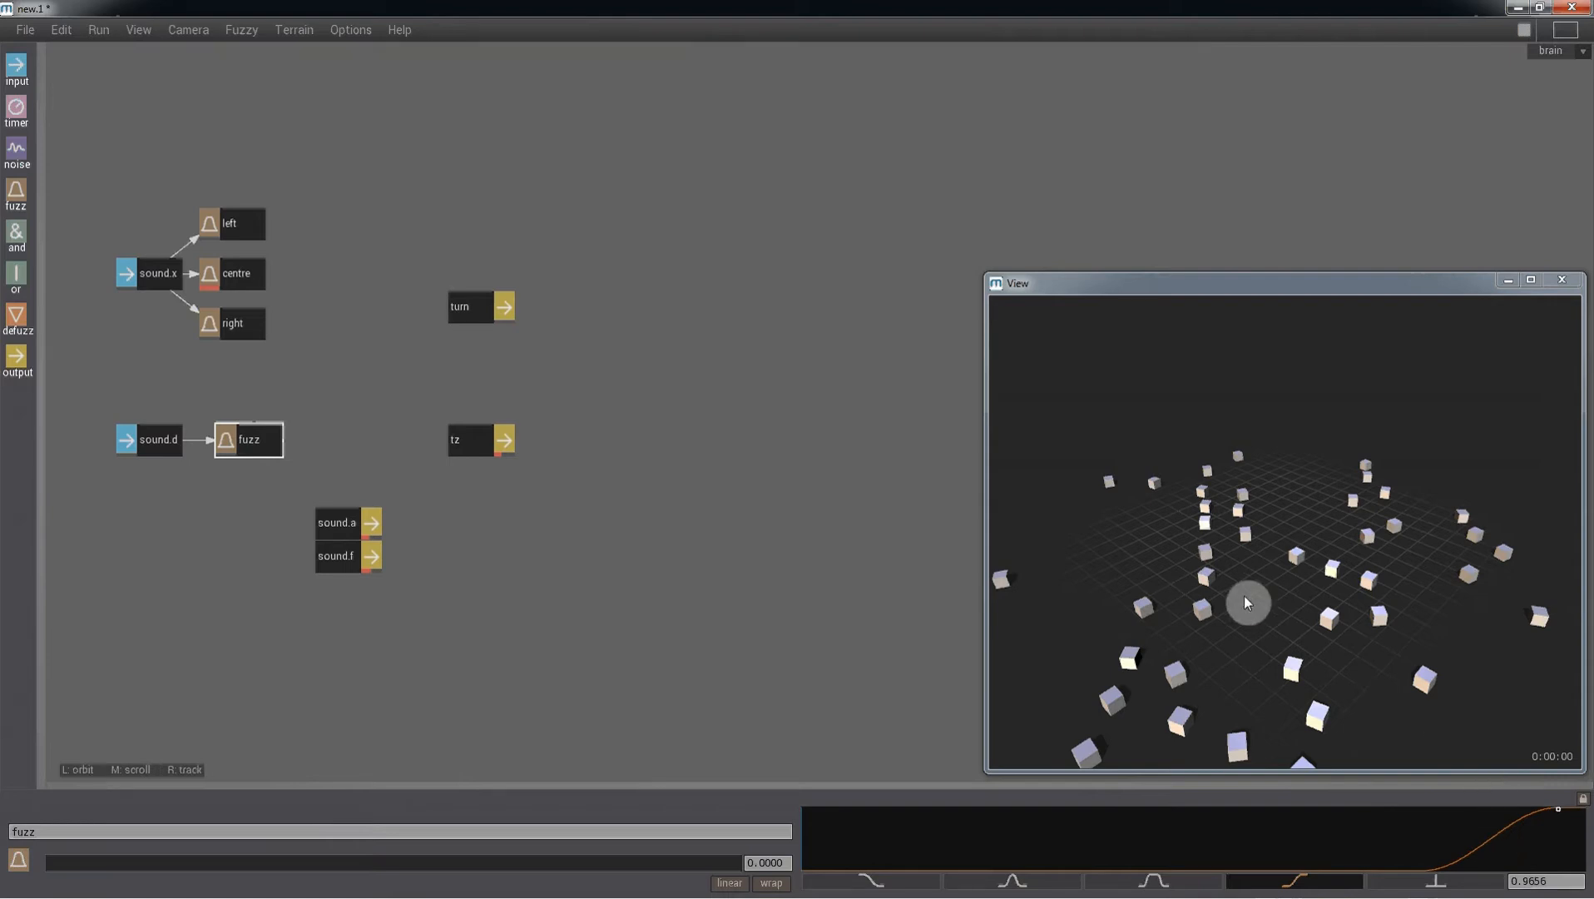
- Add three defuzz nodes in a column beside the fuzz nodes and move the turn output to their right
left_click_drag(17, 316, 416, 244)
left_click_drag(489, 306, 596, 259)
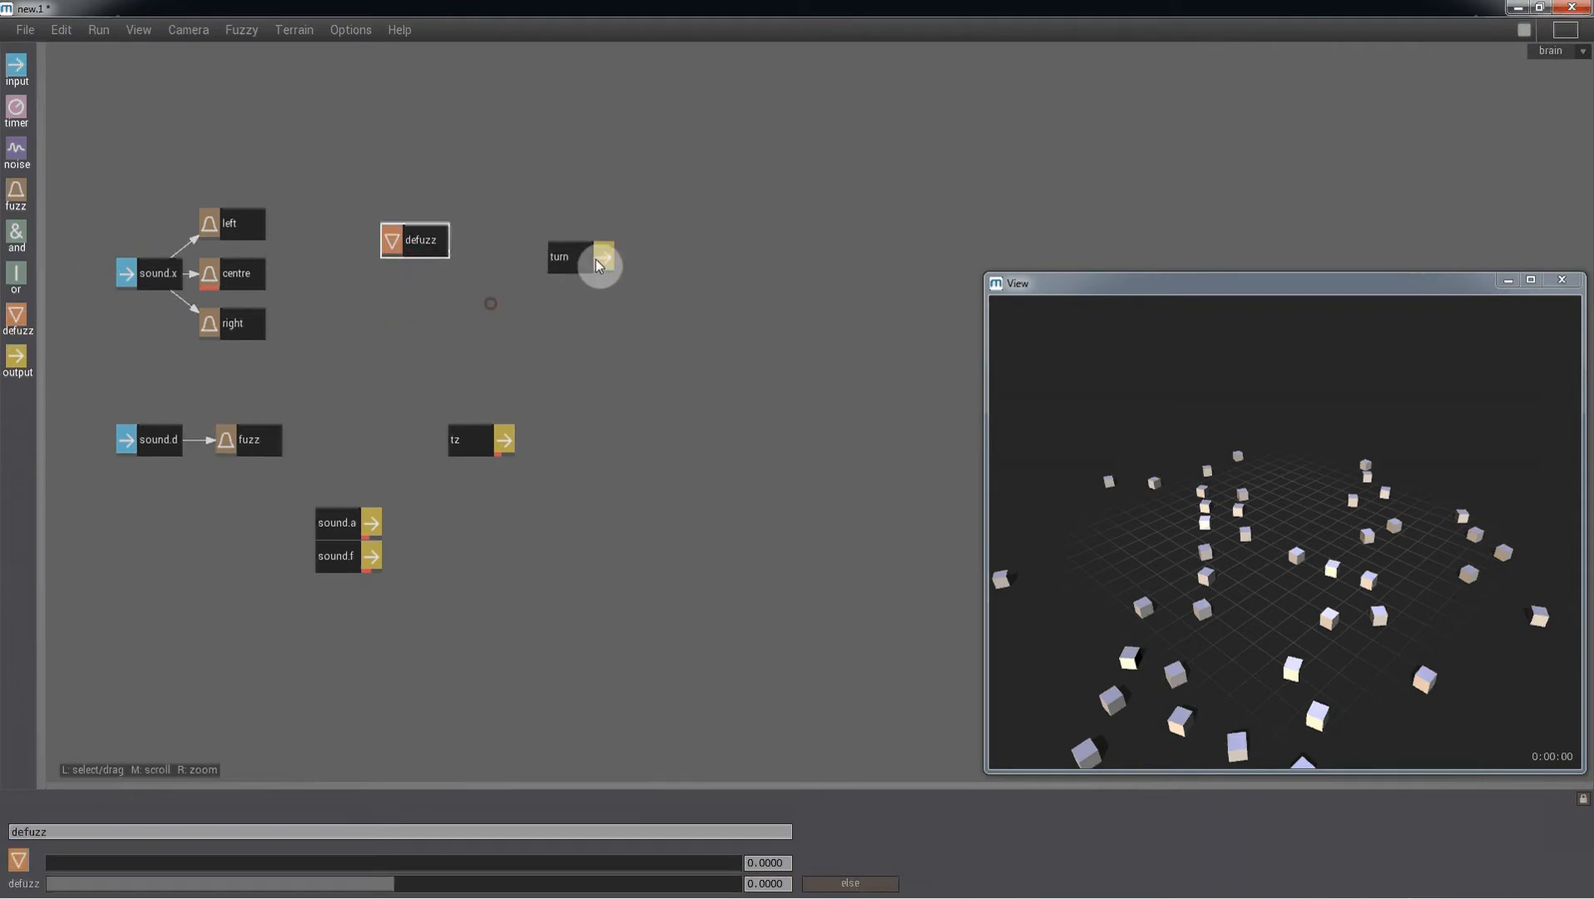
left_click_drag(17, 316, 417, 285)
left_click_drag(26, 322, 414, 339)
left_click_drag(456, 218, 408, 350)
left_click_drag(412, 348, 420, 318)
left_click(542, 333)
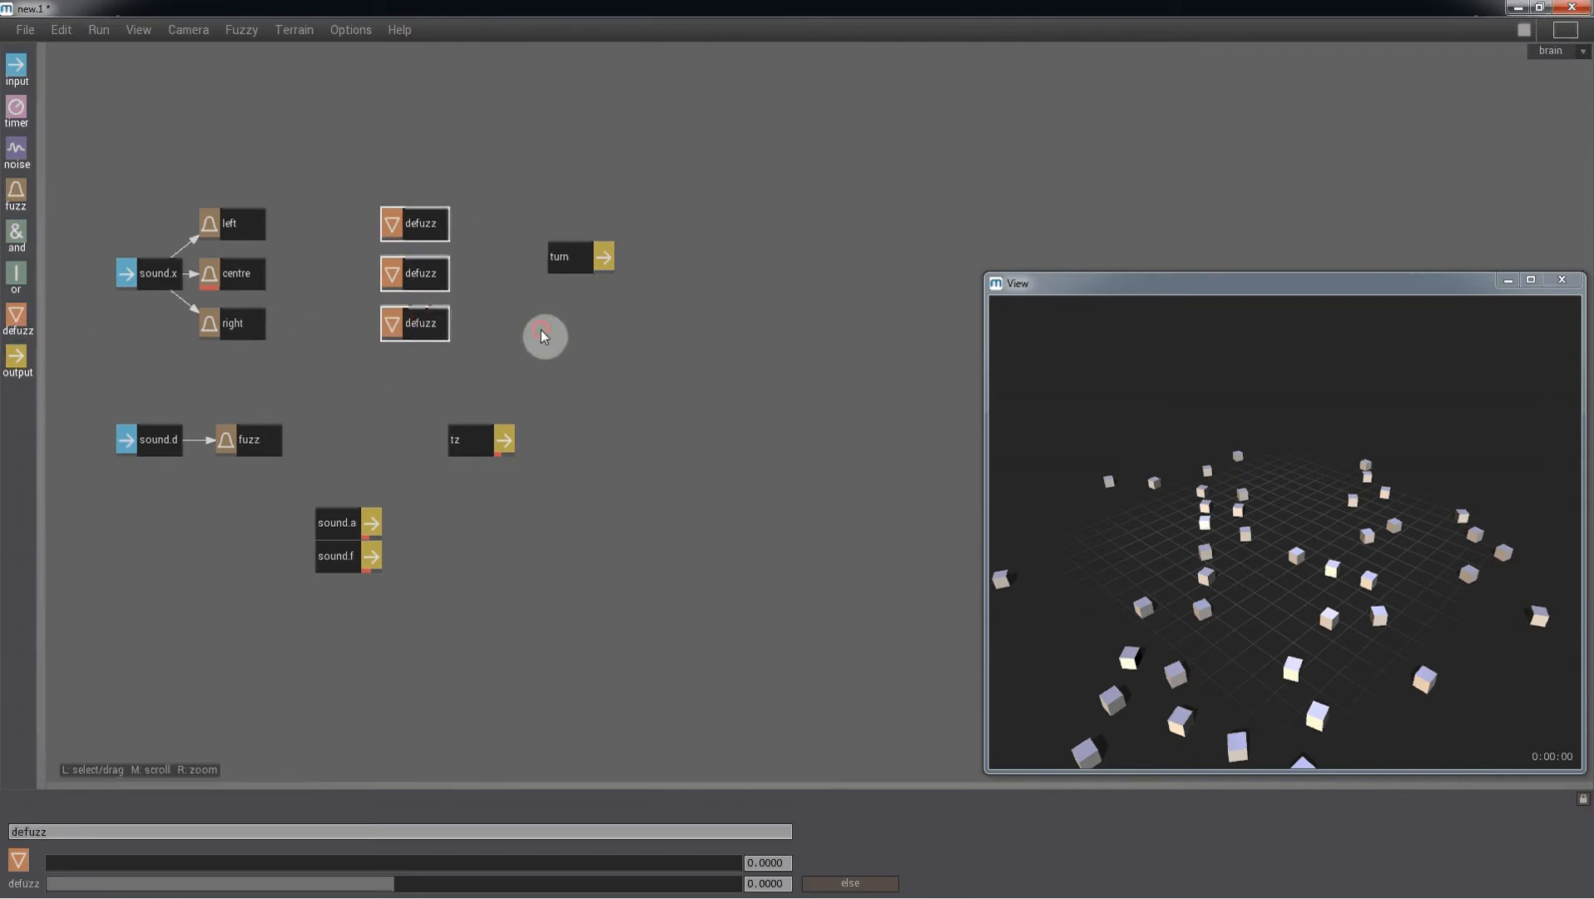
- Connect all three defuzz nodes to the turn output and shift the defuzz column closer to it
left_click(429, 223)
left_click(546, 278)
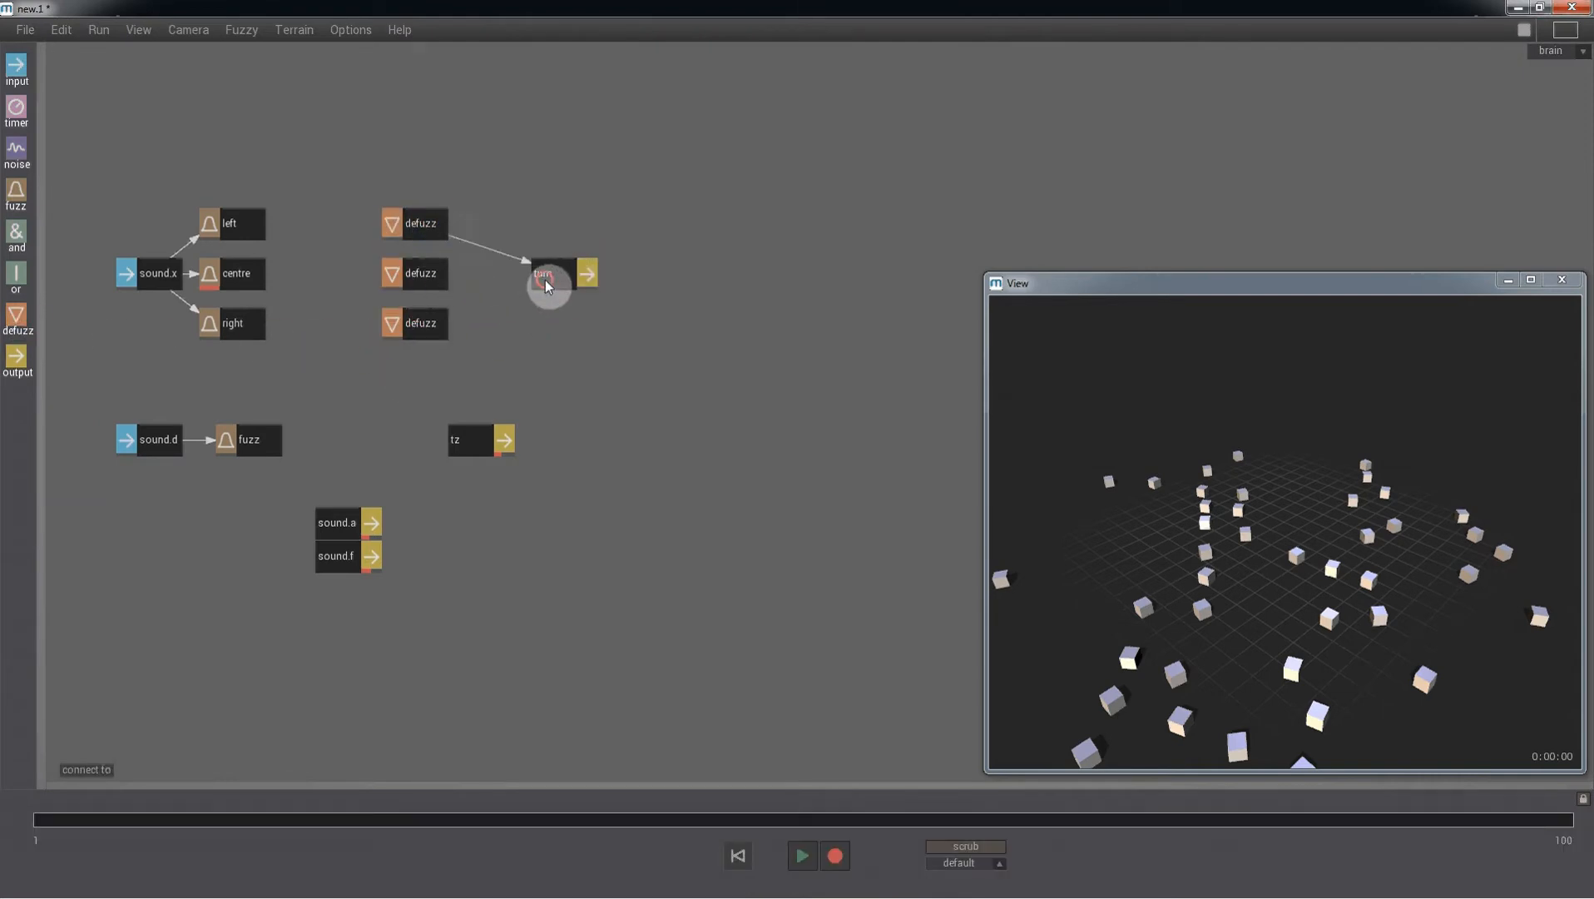
left_click(431, 272)
left_click(539, 276)
left_click(432, 320)
left_click(545, 279)
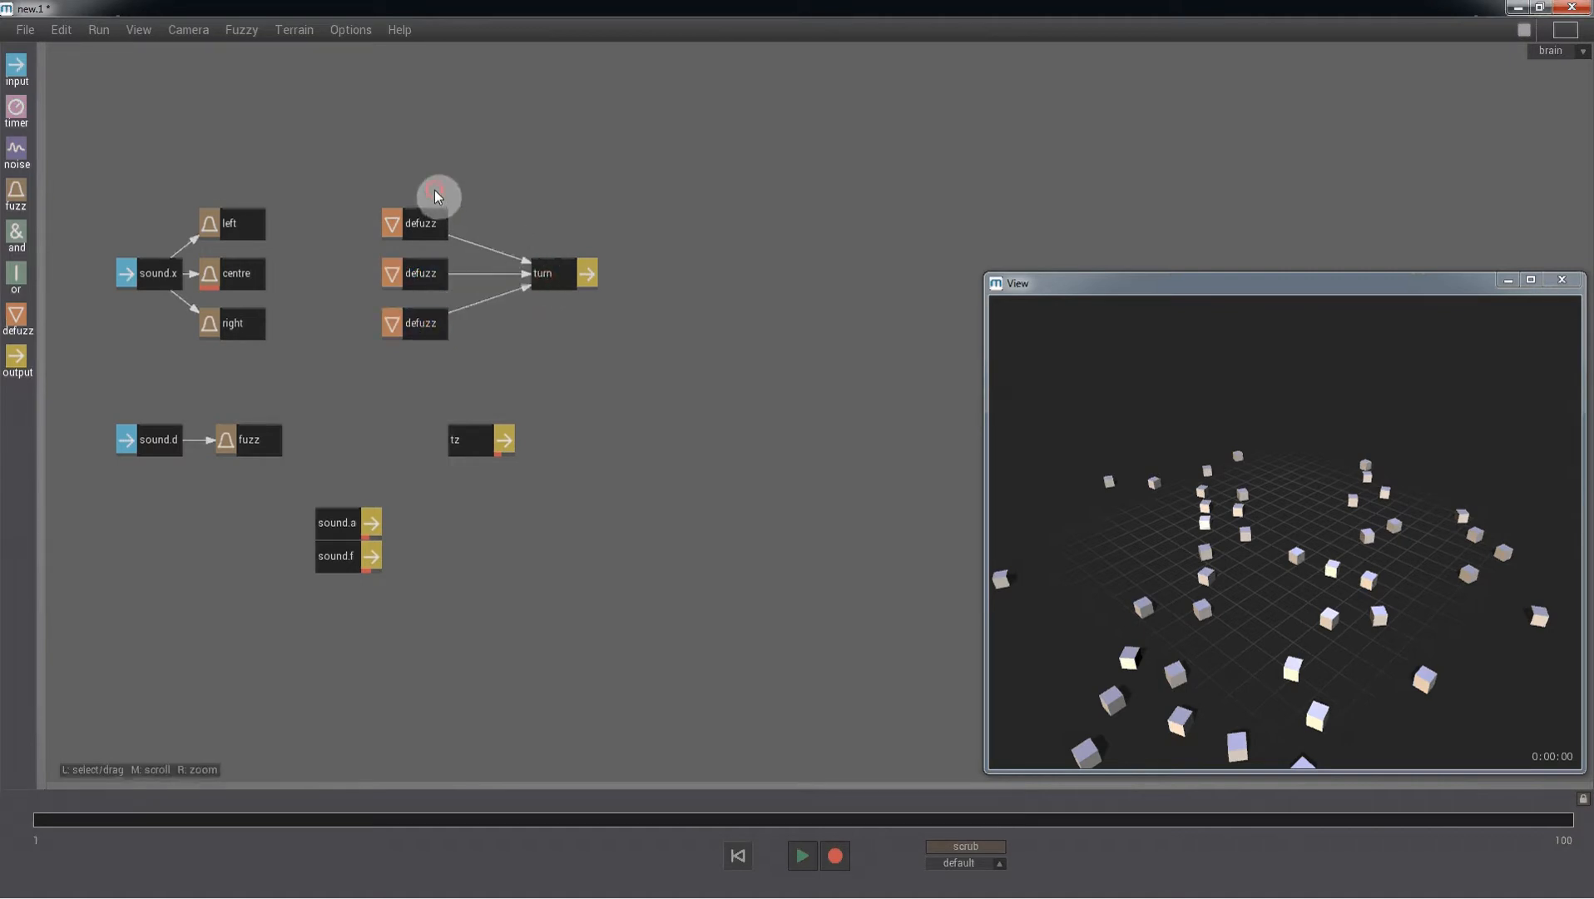
left_click_drag(435, 190, 459, 325)
- Rename the top defuzz node as turn left
left_click(466, 226)
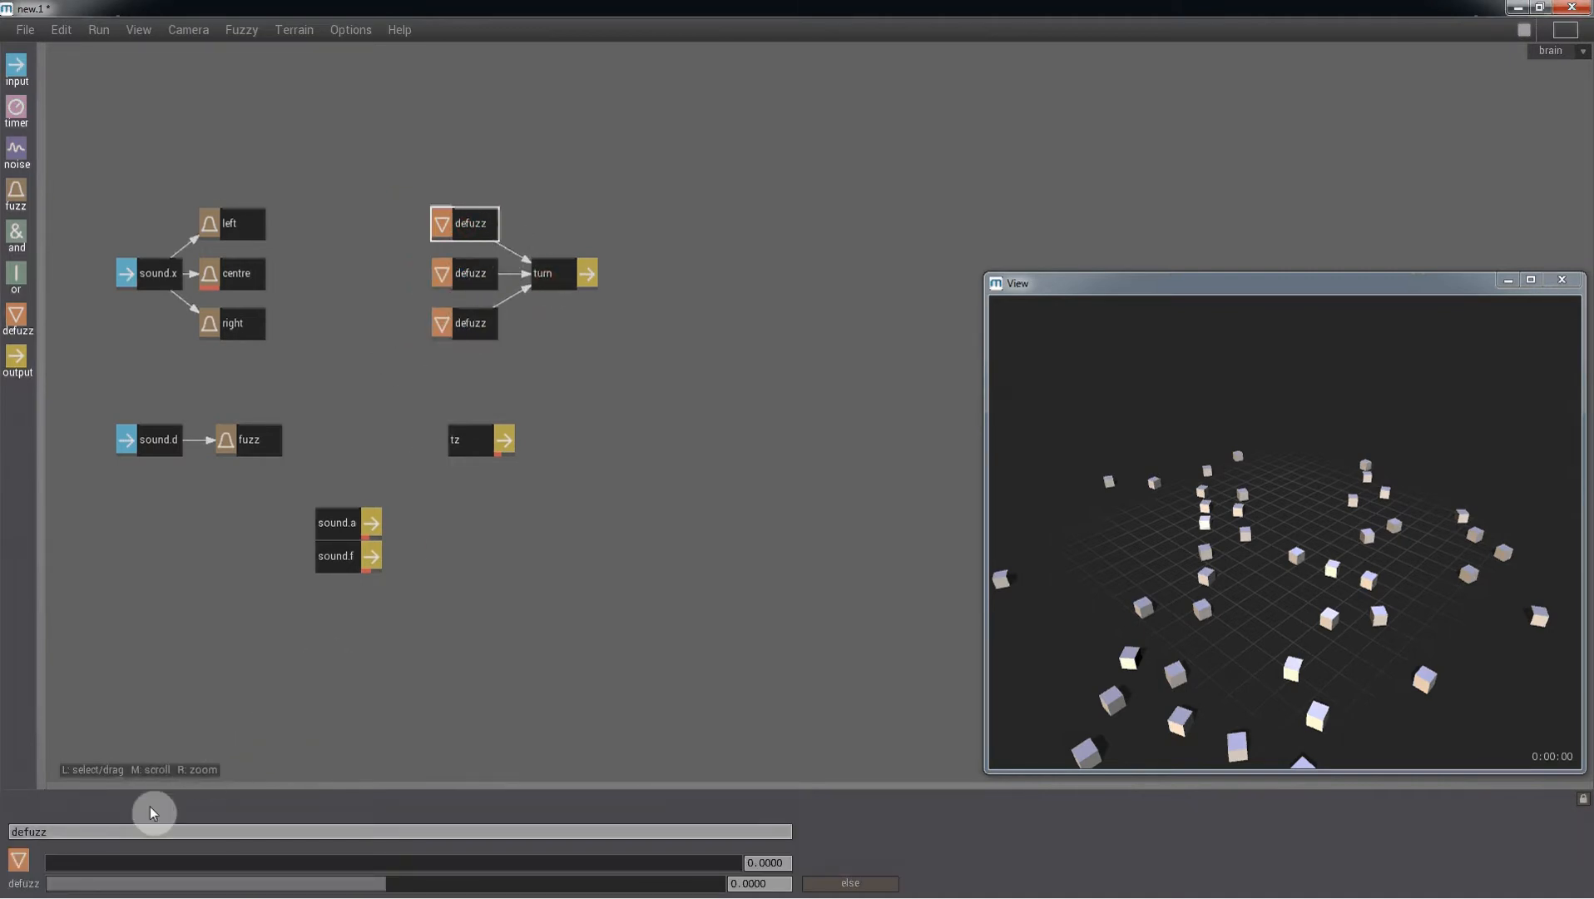
left_click_drag(88, 835, 2, 807)
type("le")
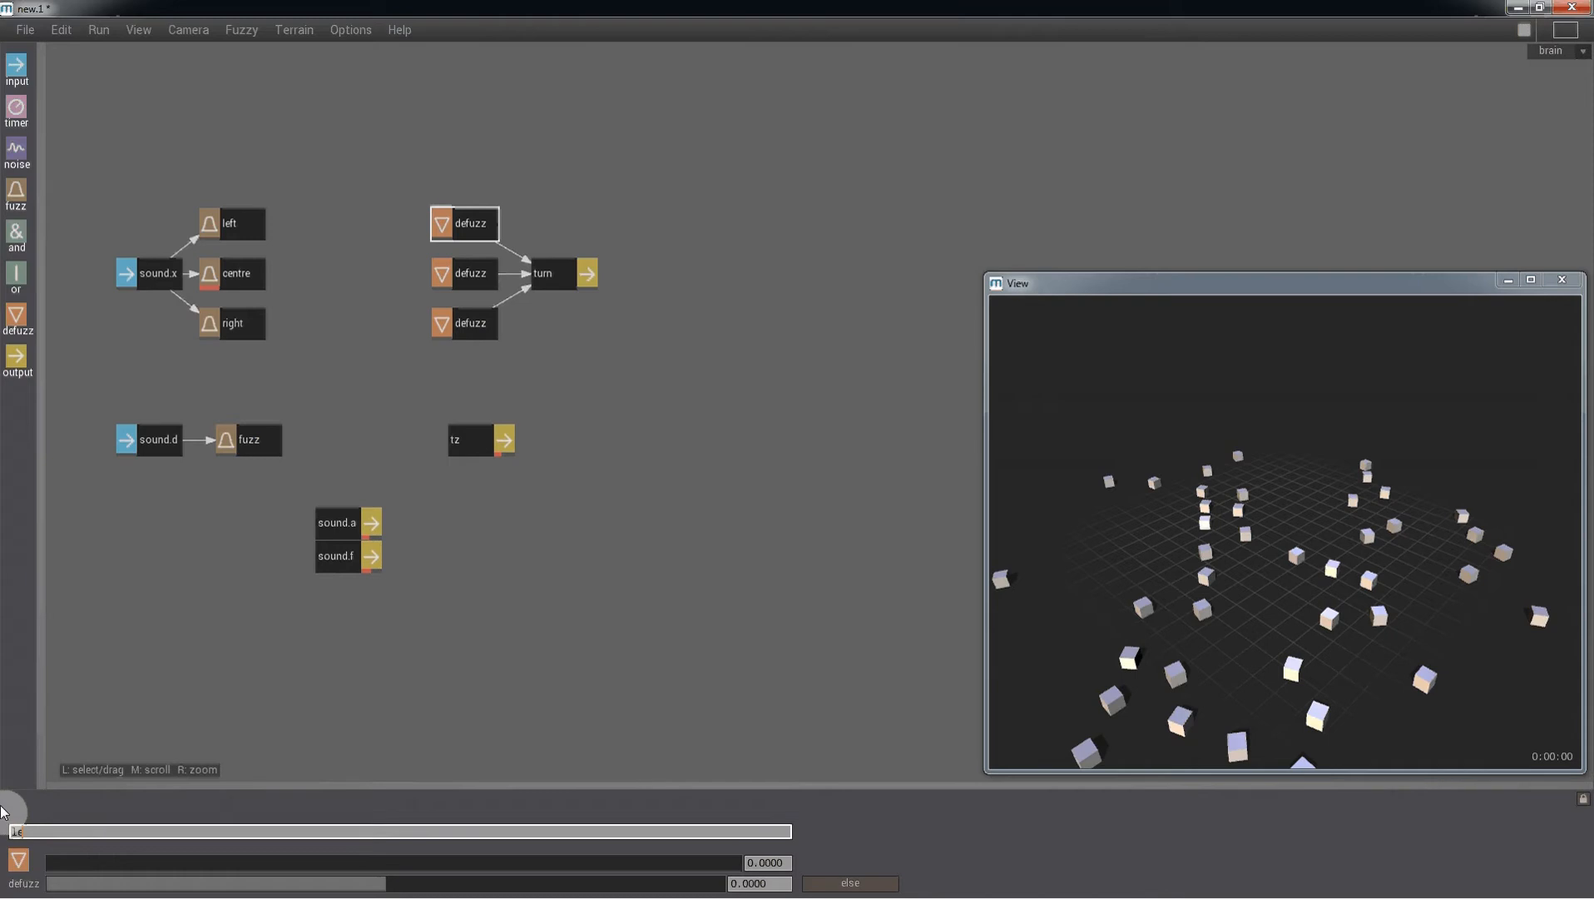
key("BackSpace")
key("BackSpace")
type("le")
key("BackSpace")
key("BackSpace")
type("turn left")
key("Return")
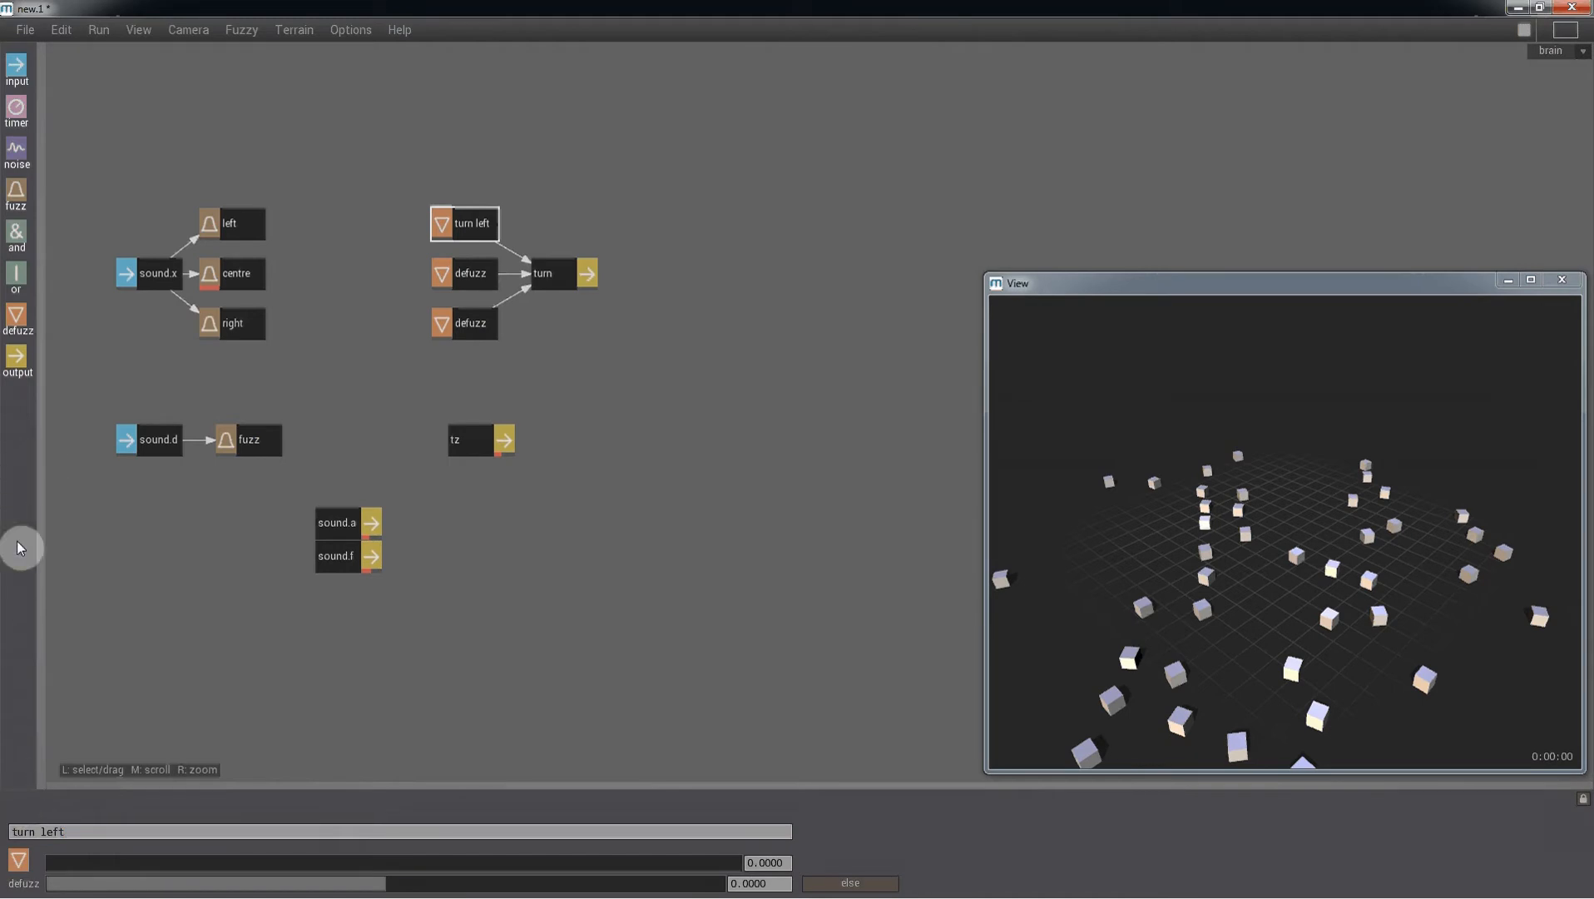
- Rename the middle defuzz node as go straight
left_click(489, 279)
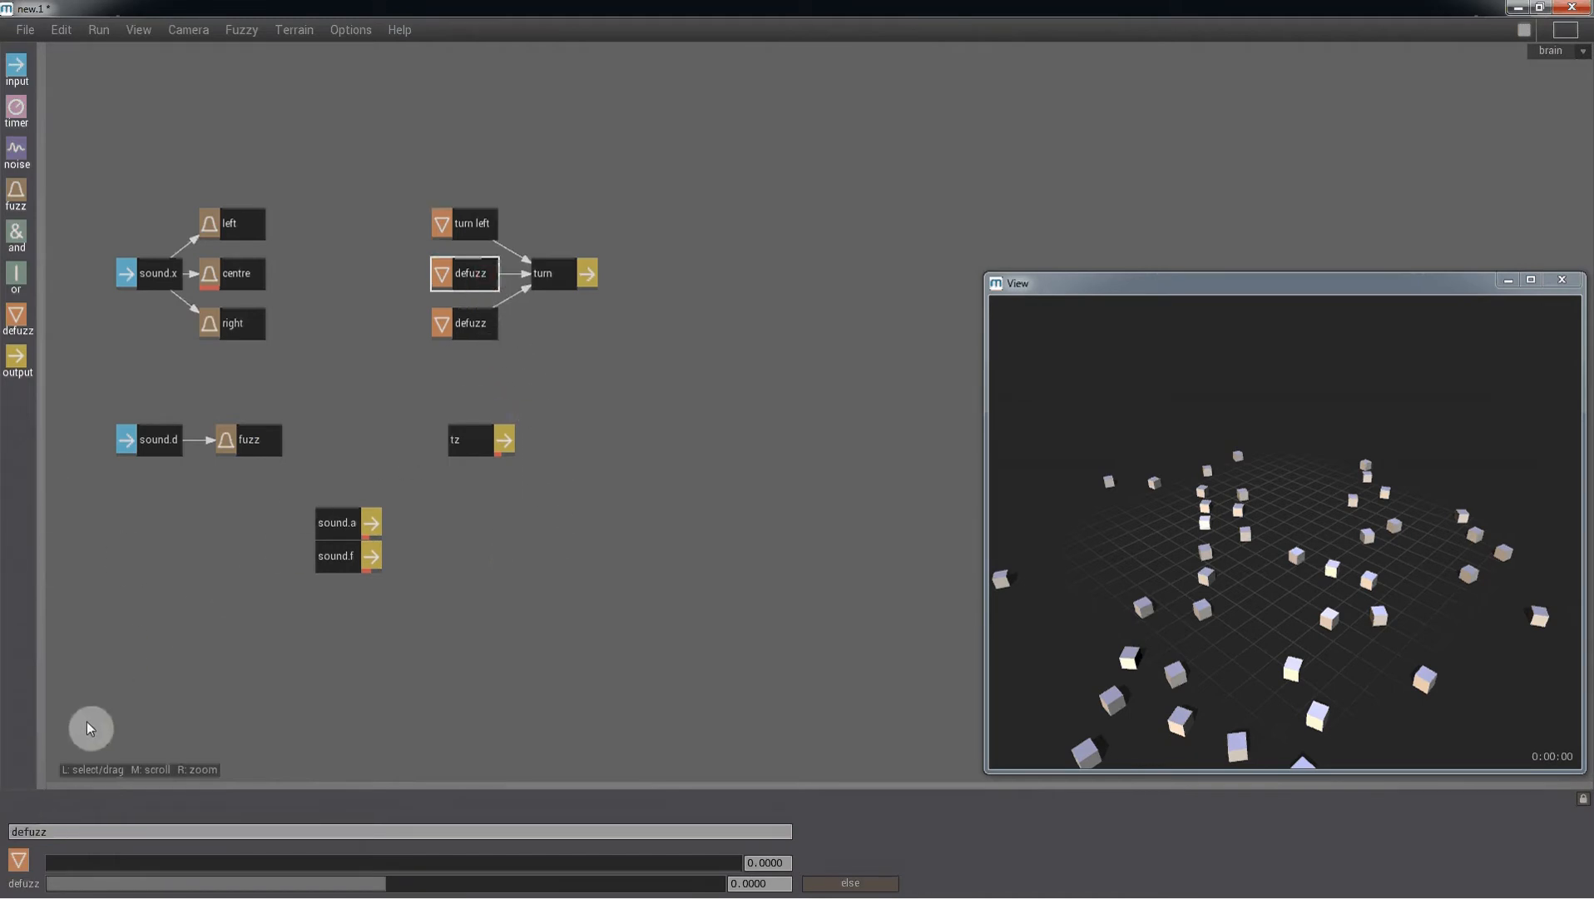
left_click_drag(64, 835, 2, 826)
type("go")
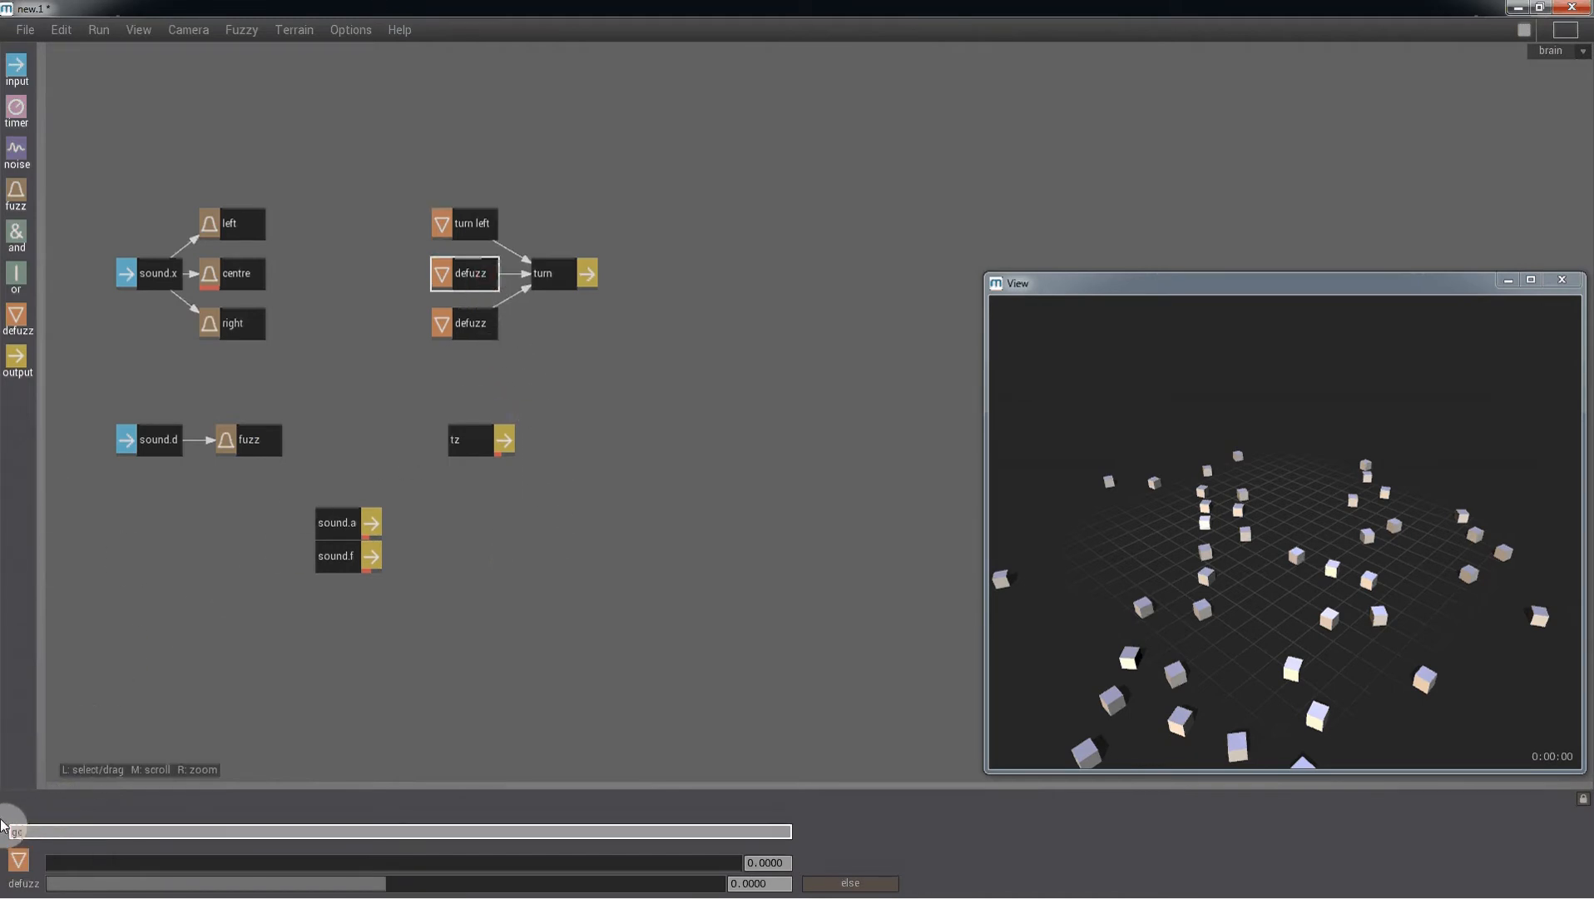
type(" straight")
key("Return")
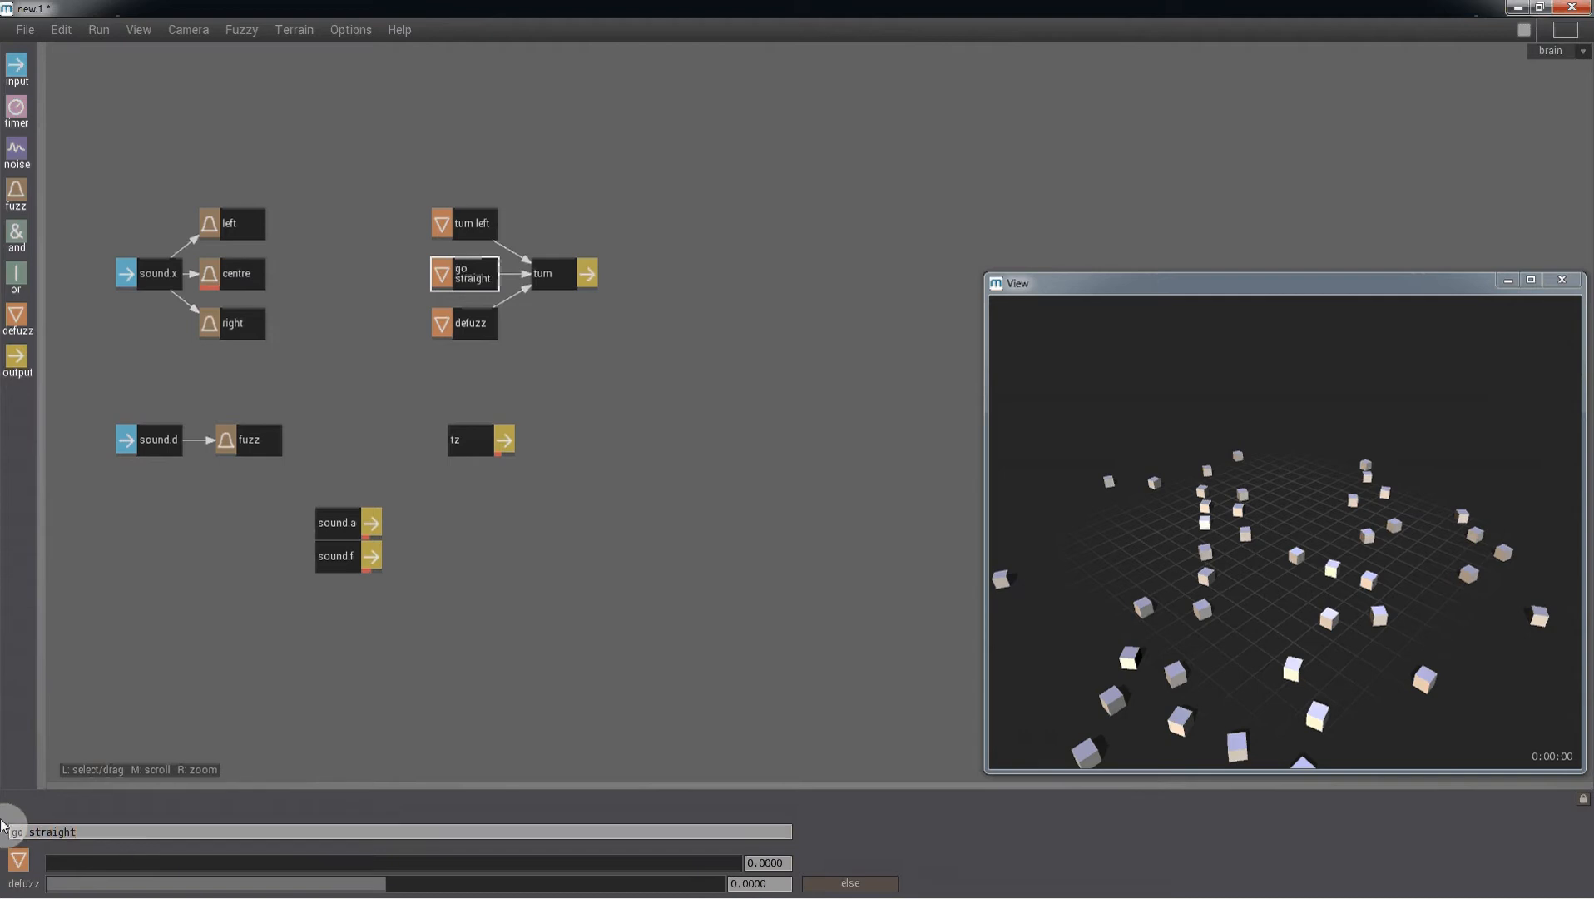
- Rename the bottom defuzz node as turn right
left_click(466, 329)
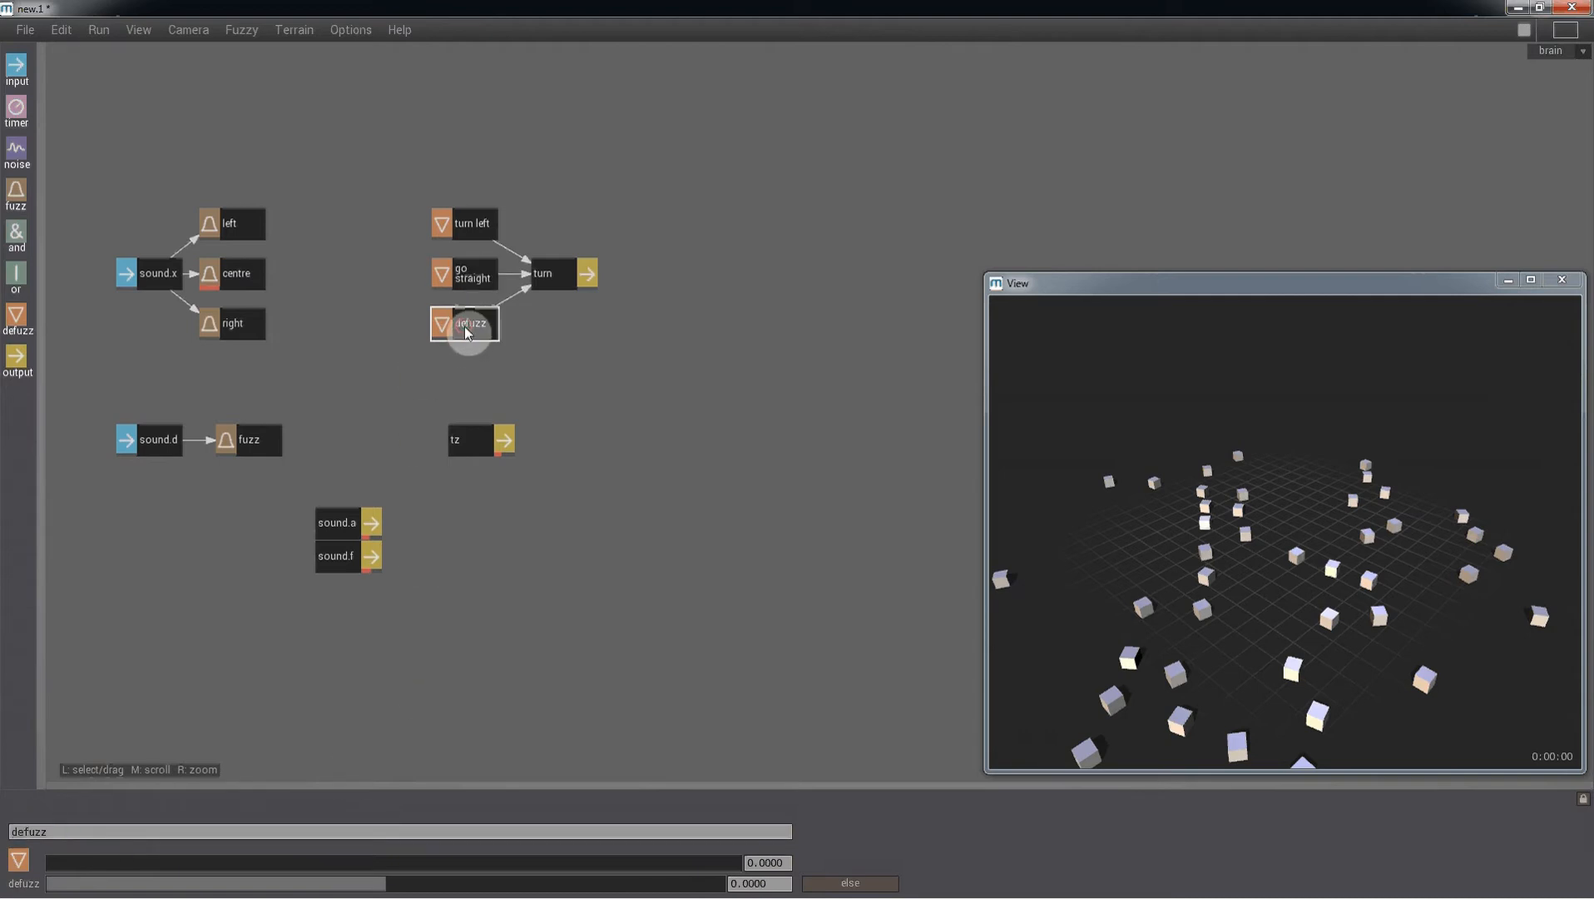
type("tu")
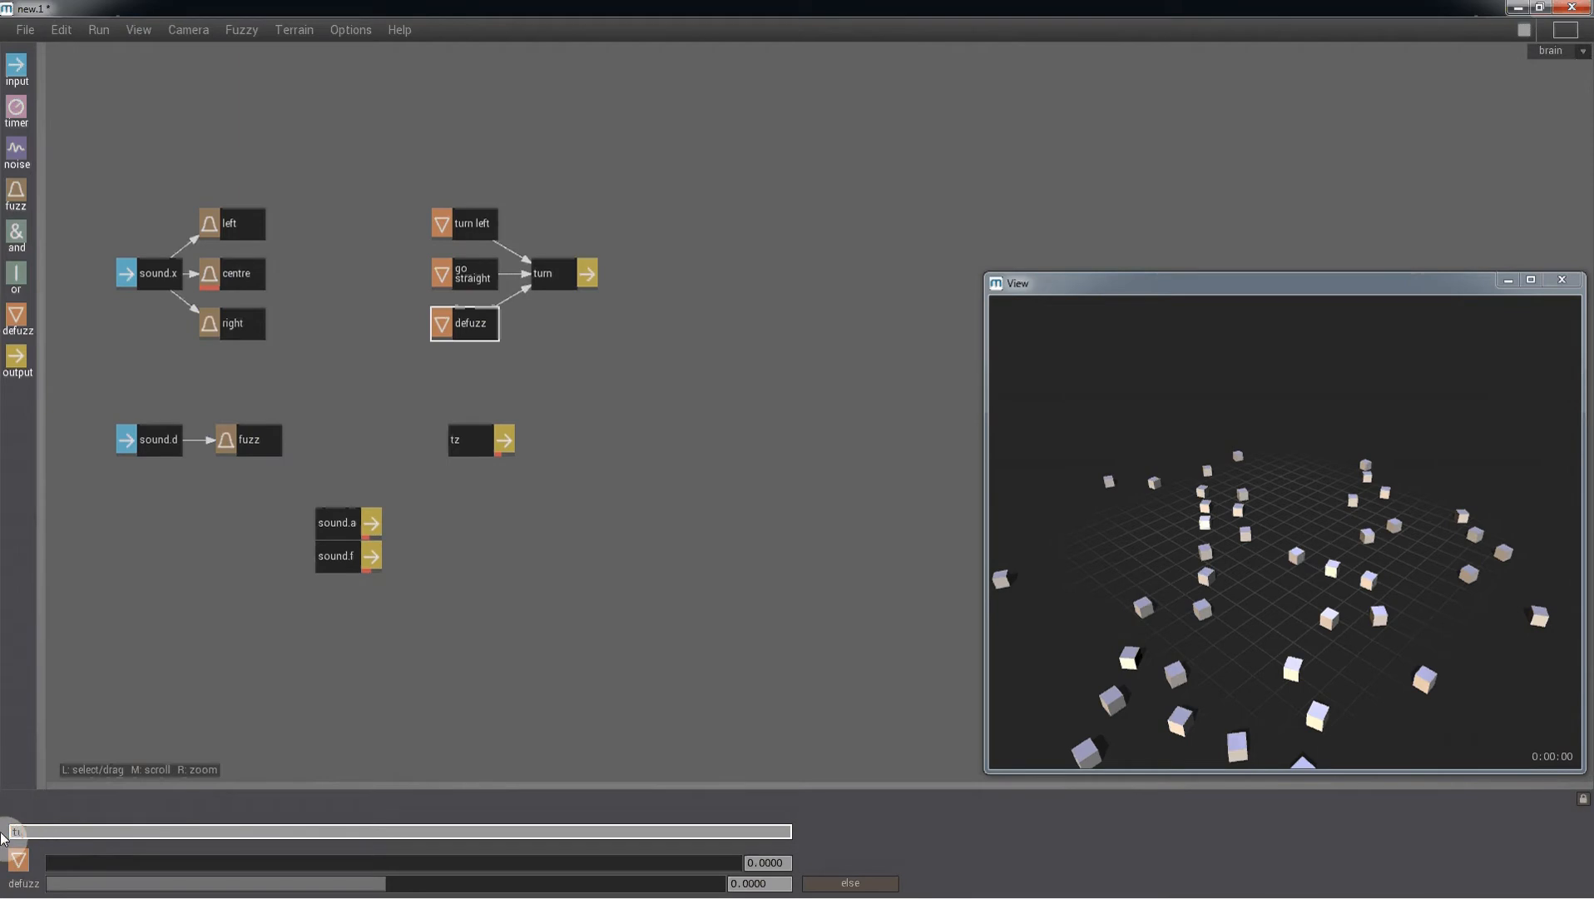
type("rn right")
key("Return")
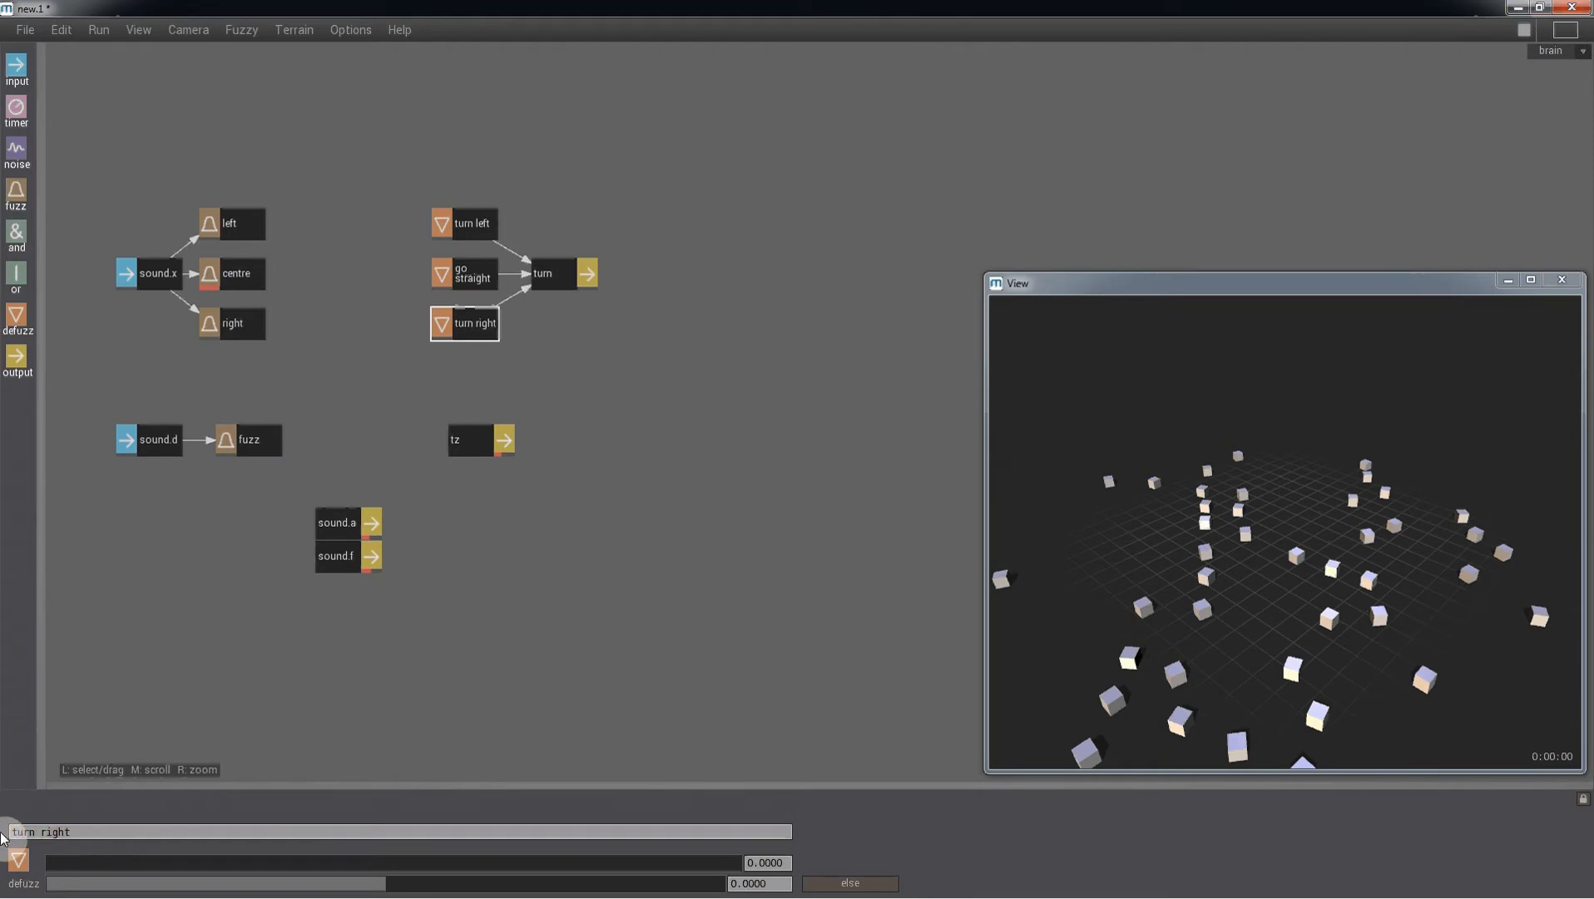
- Set the turn left node's defuzz value to 180 and the turn right node's value to -180
left_click(486, 239)
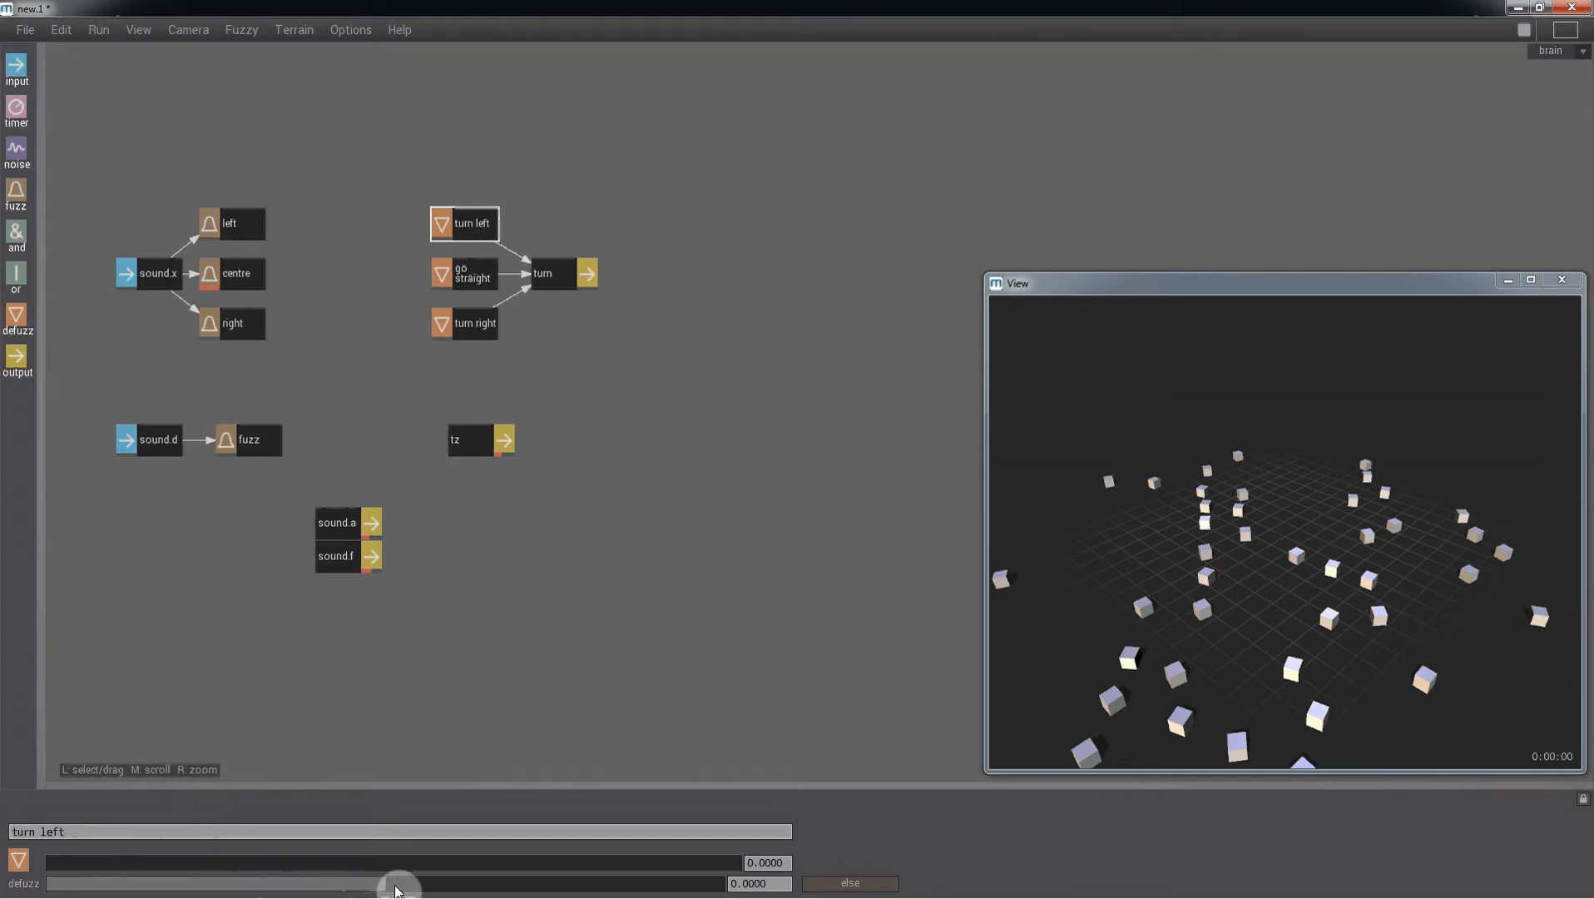
left_click_drag(396, 891, 738, 894)
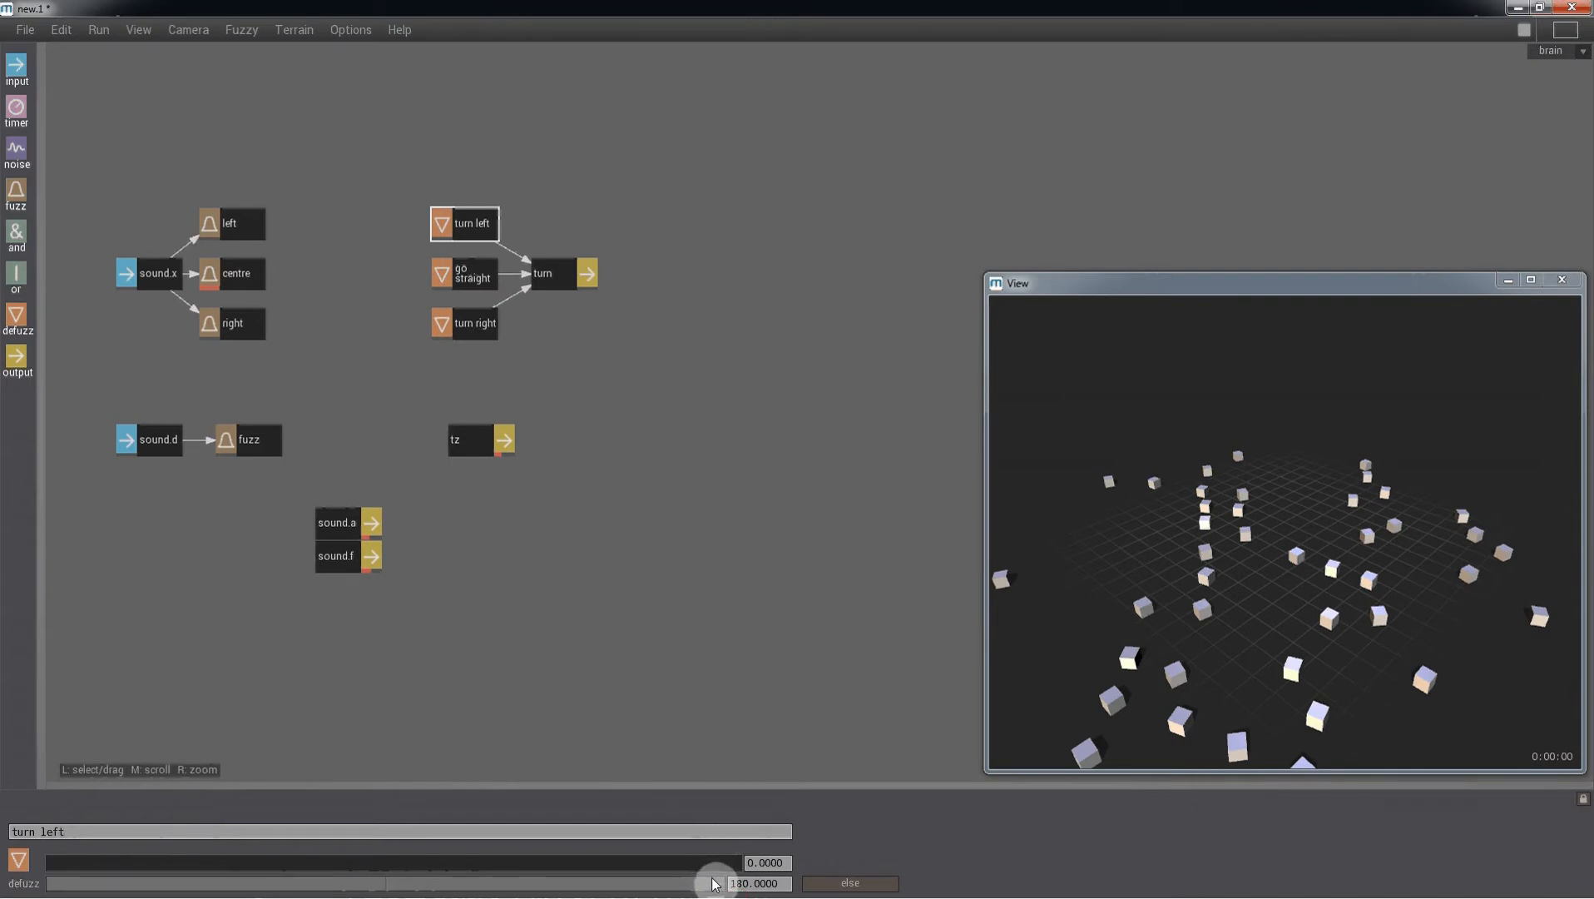
left_click(468, 334)
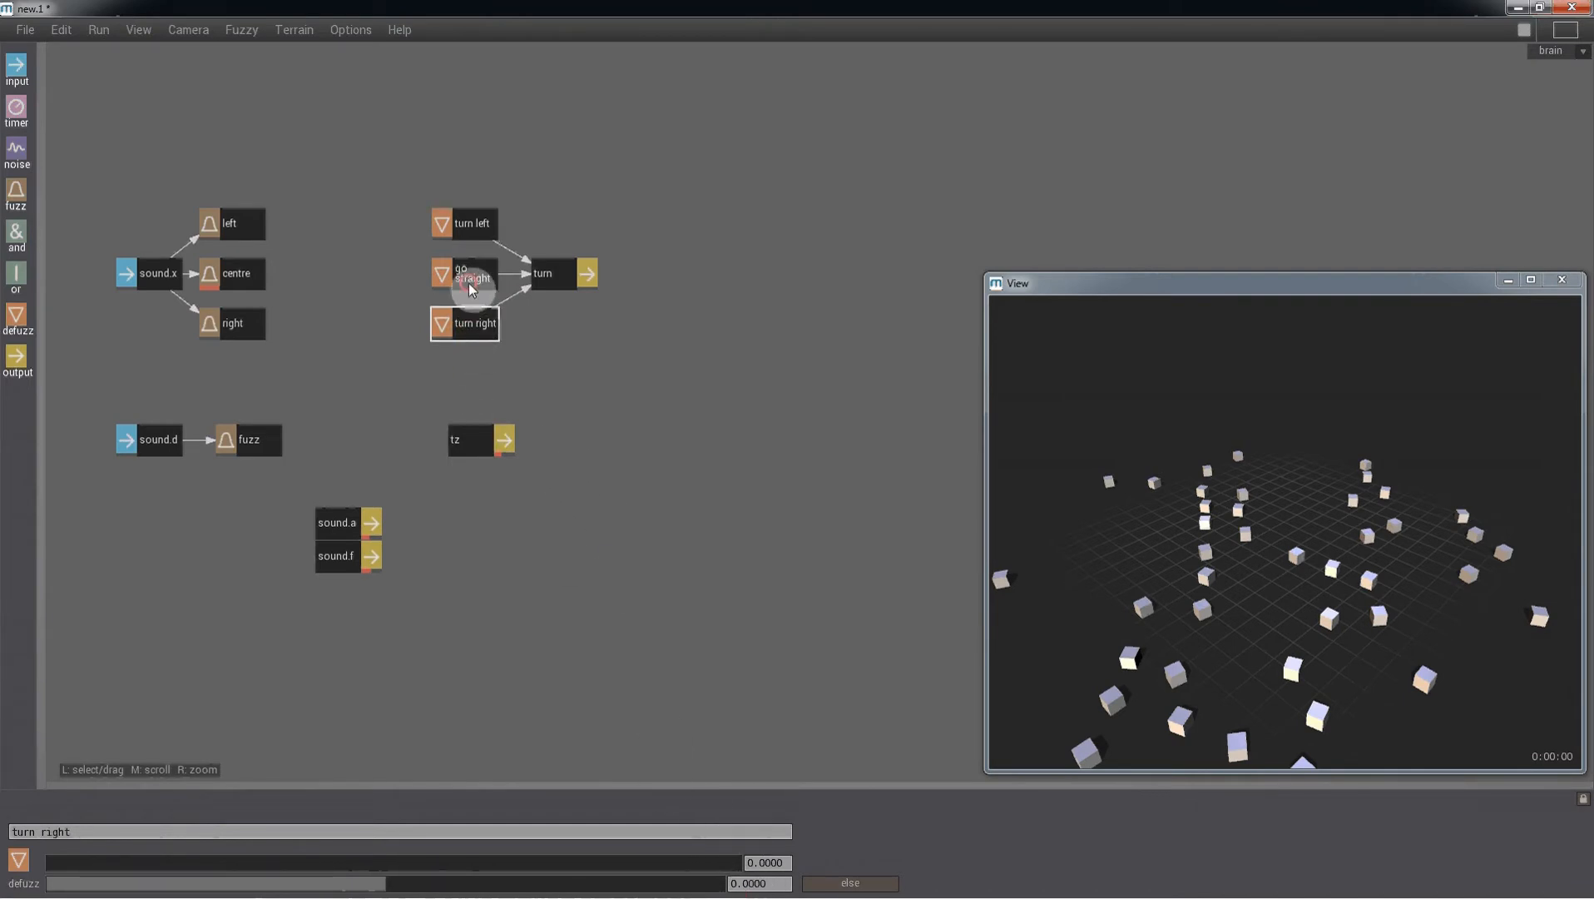
left_click(469, 287)
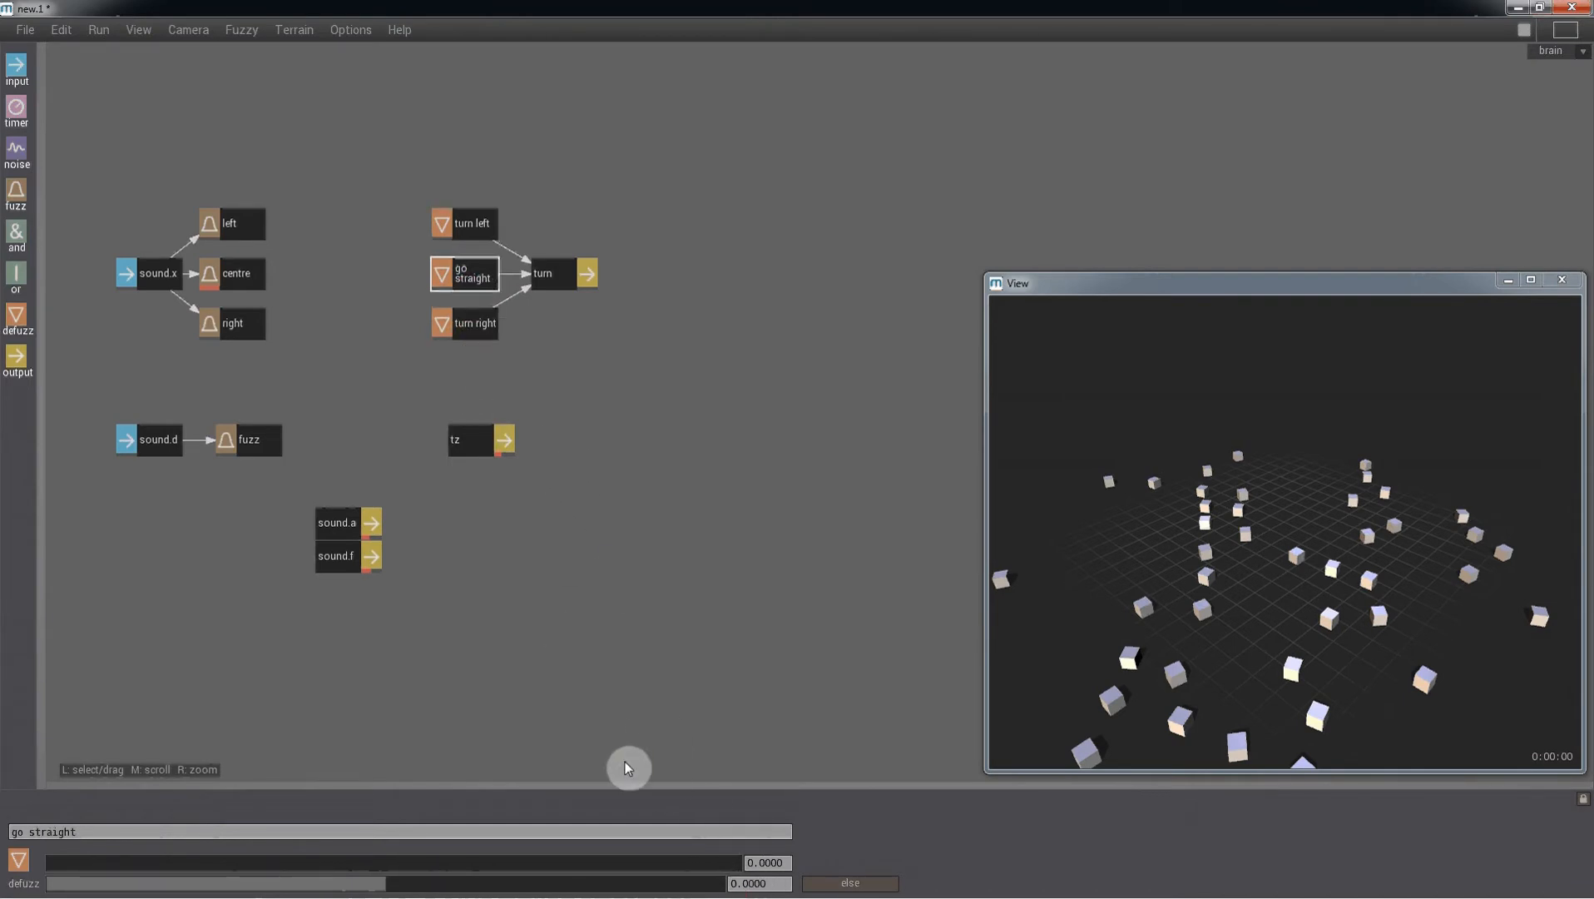
left_click(480, 335)
left_click_drag(381, 882, 46, 889)
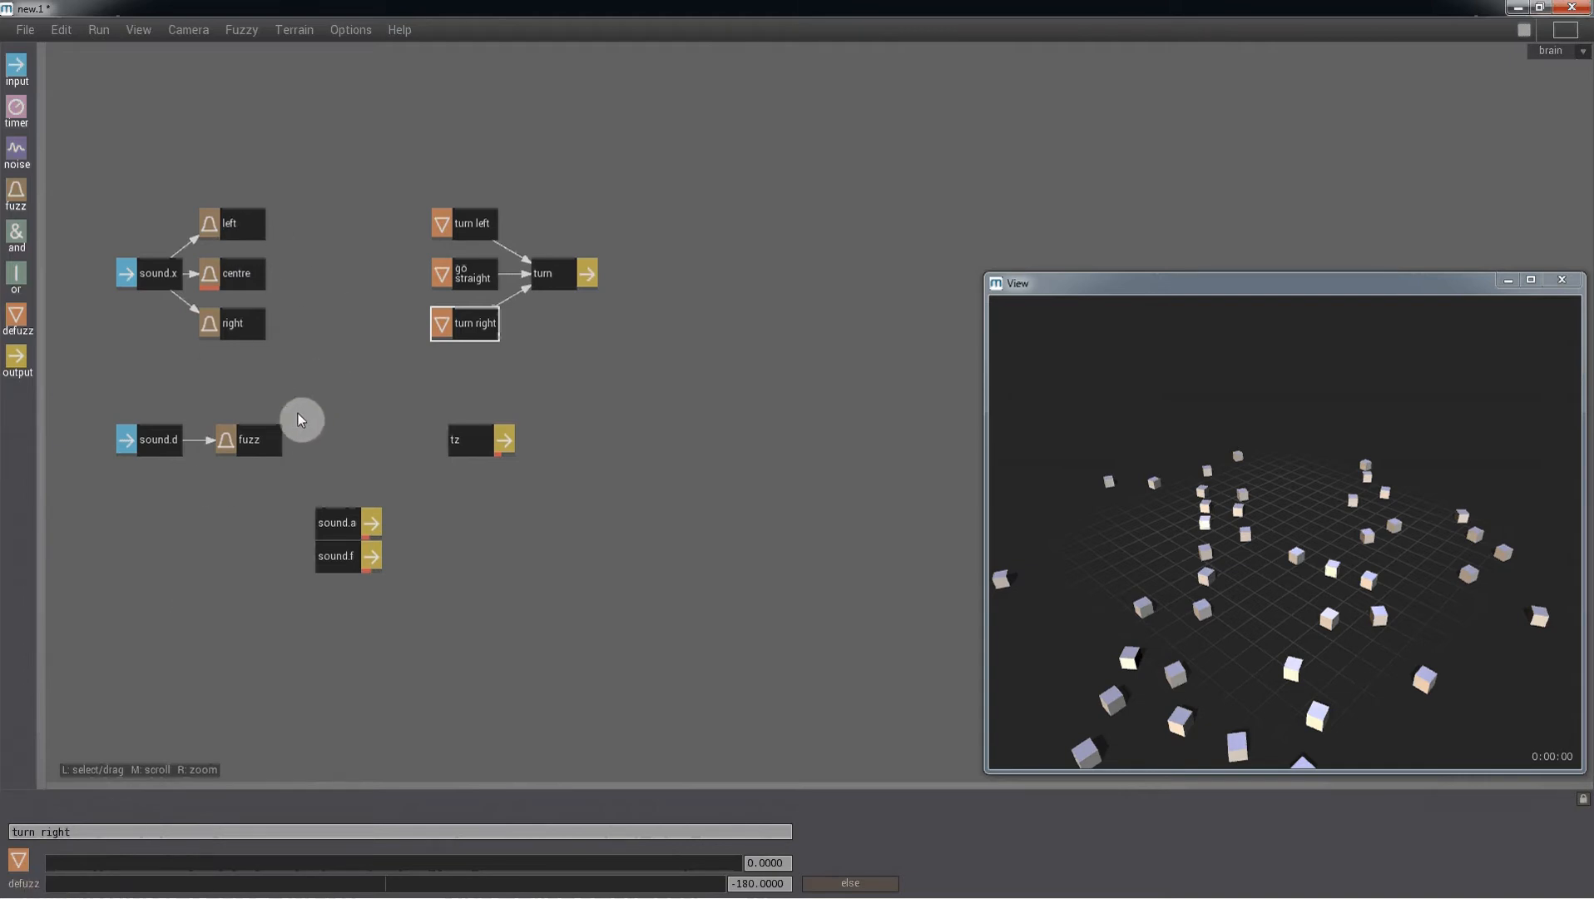
- Rename the fuzz node fed by sound.d as near
left_click(262, 436)
double_click(60, 834)
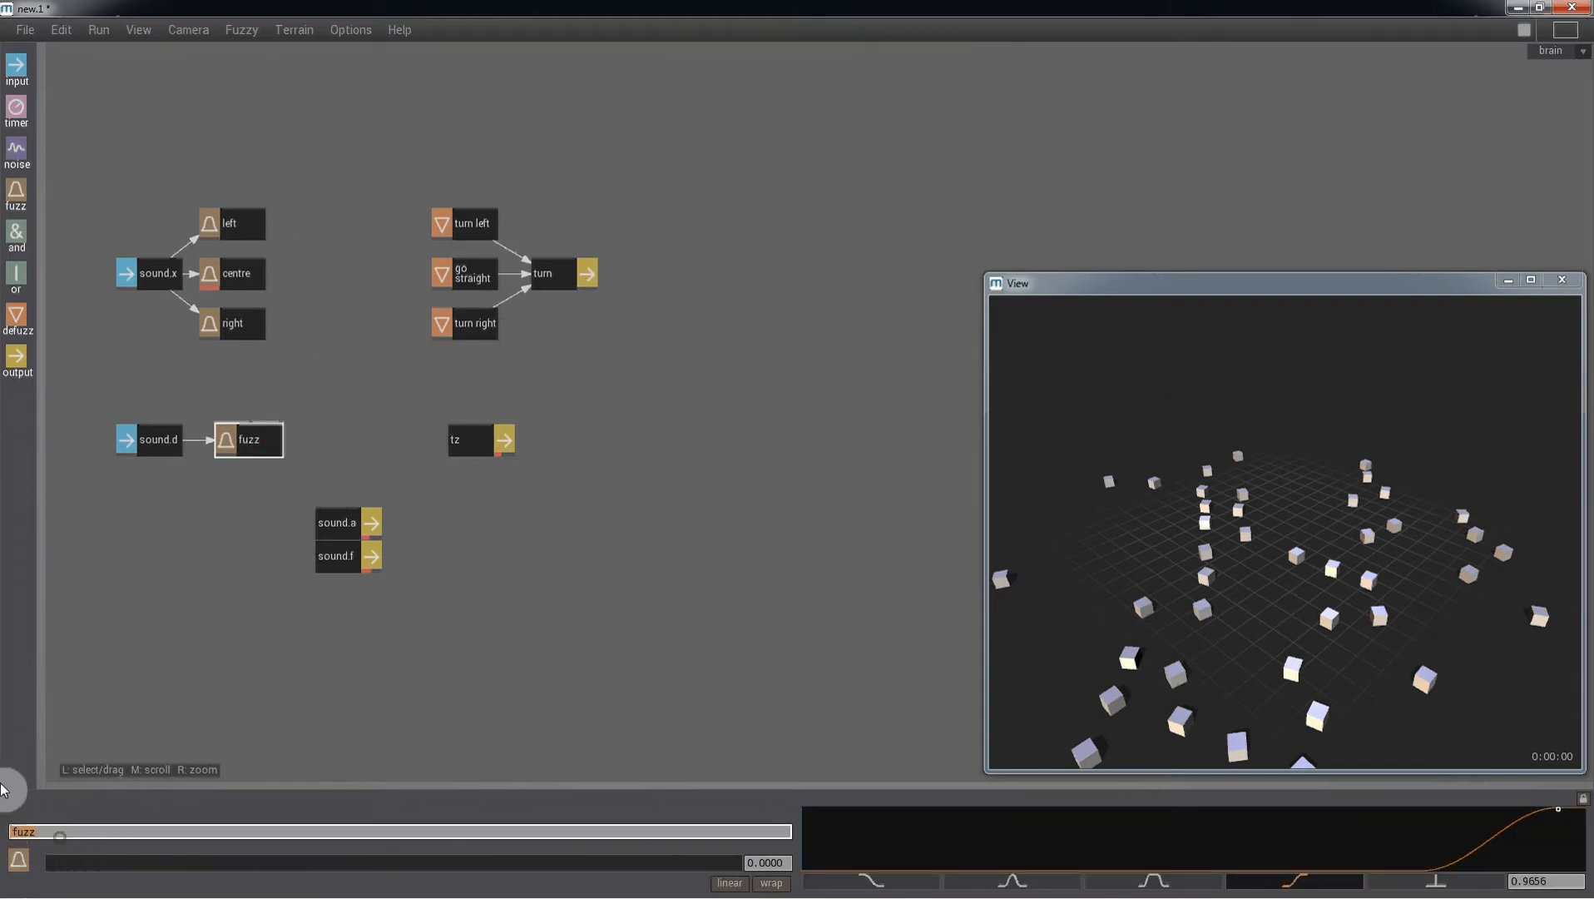
type("near")
key("Return")
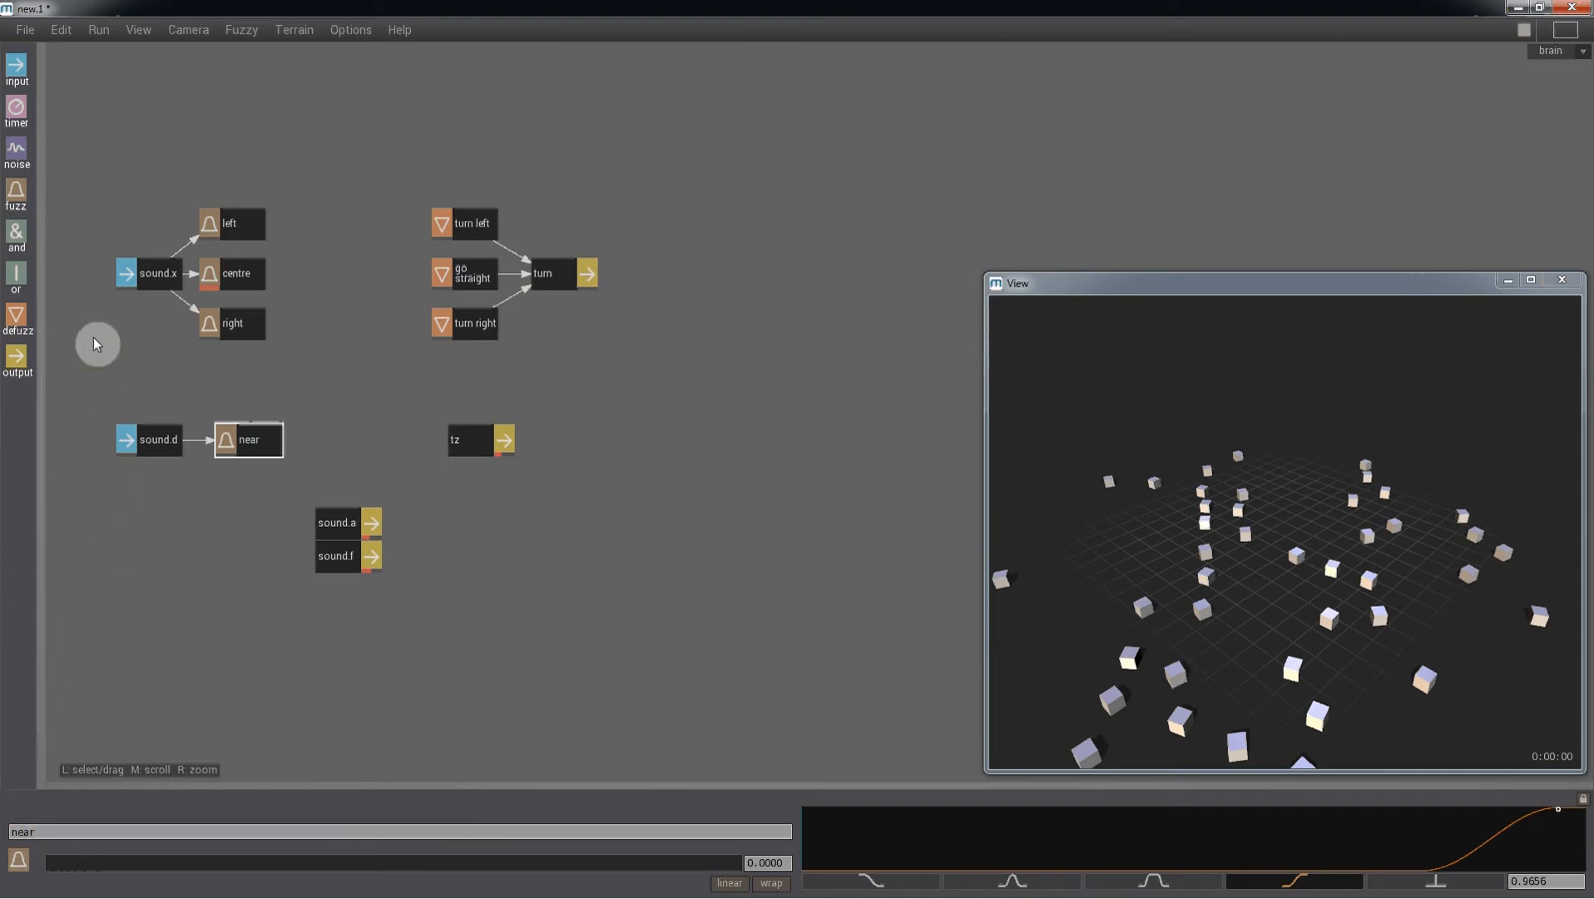
- Add two and nodes between the fuzz and defuzz columns and wire left and near into the upper one
left_click_drag(18, 235, 346, 291)
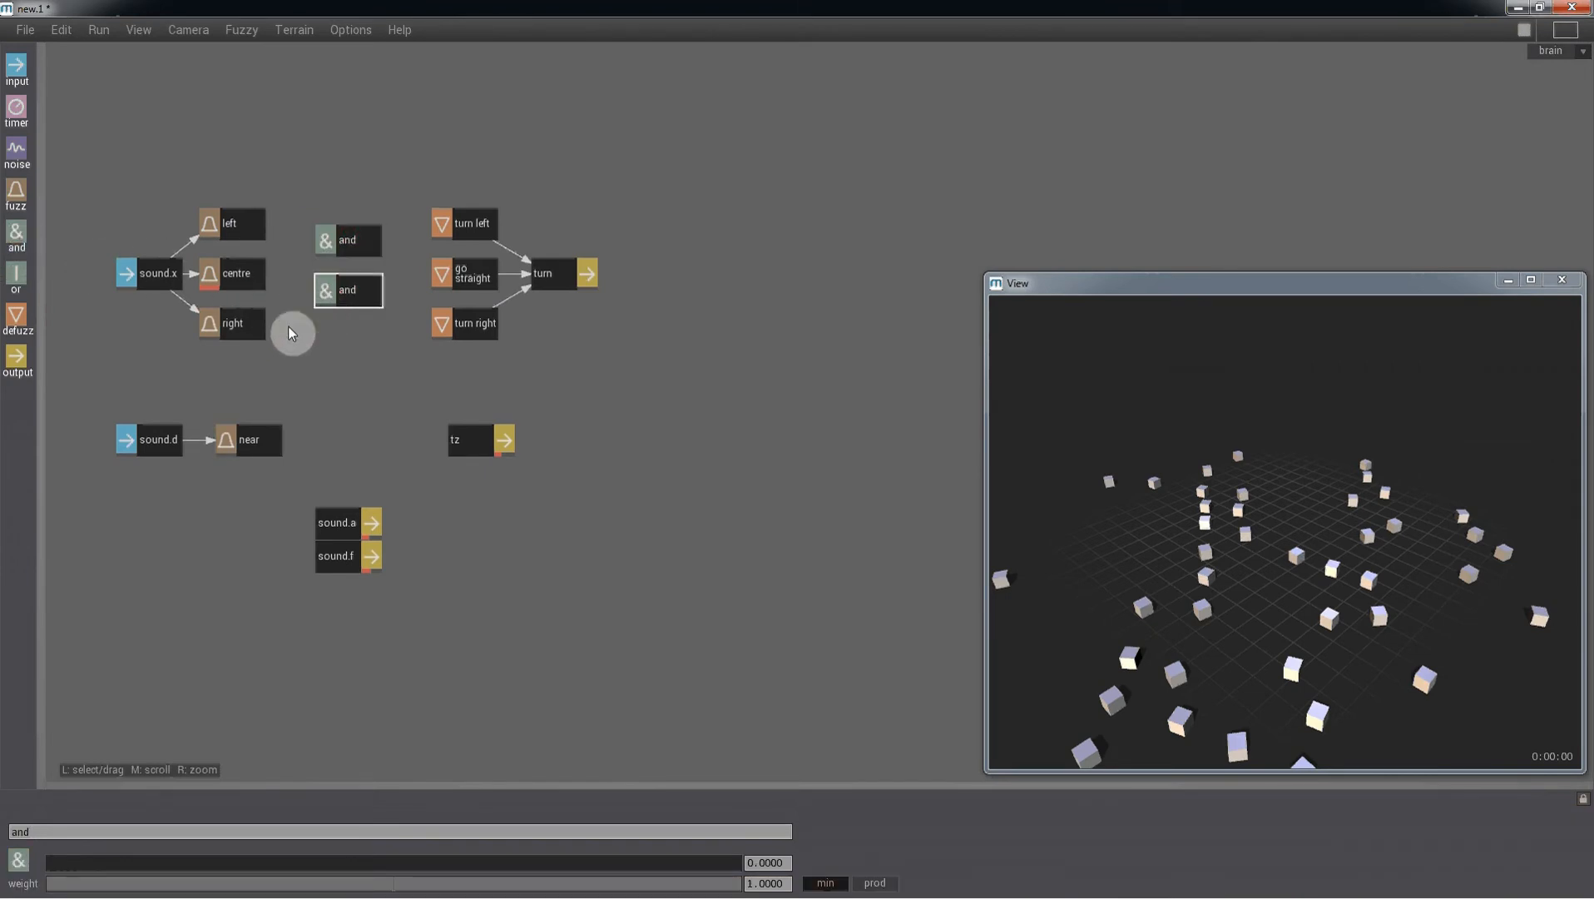
left_click(243, 241)
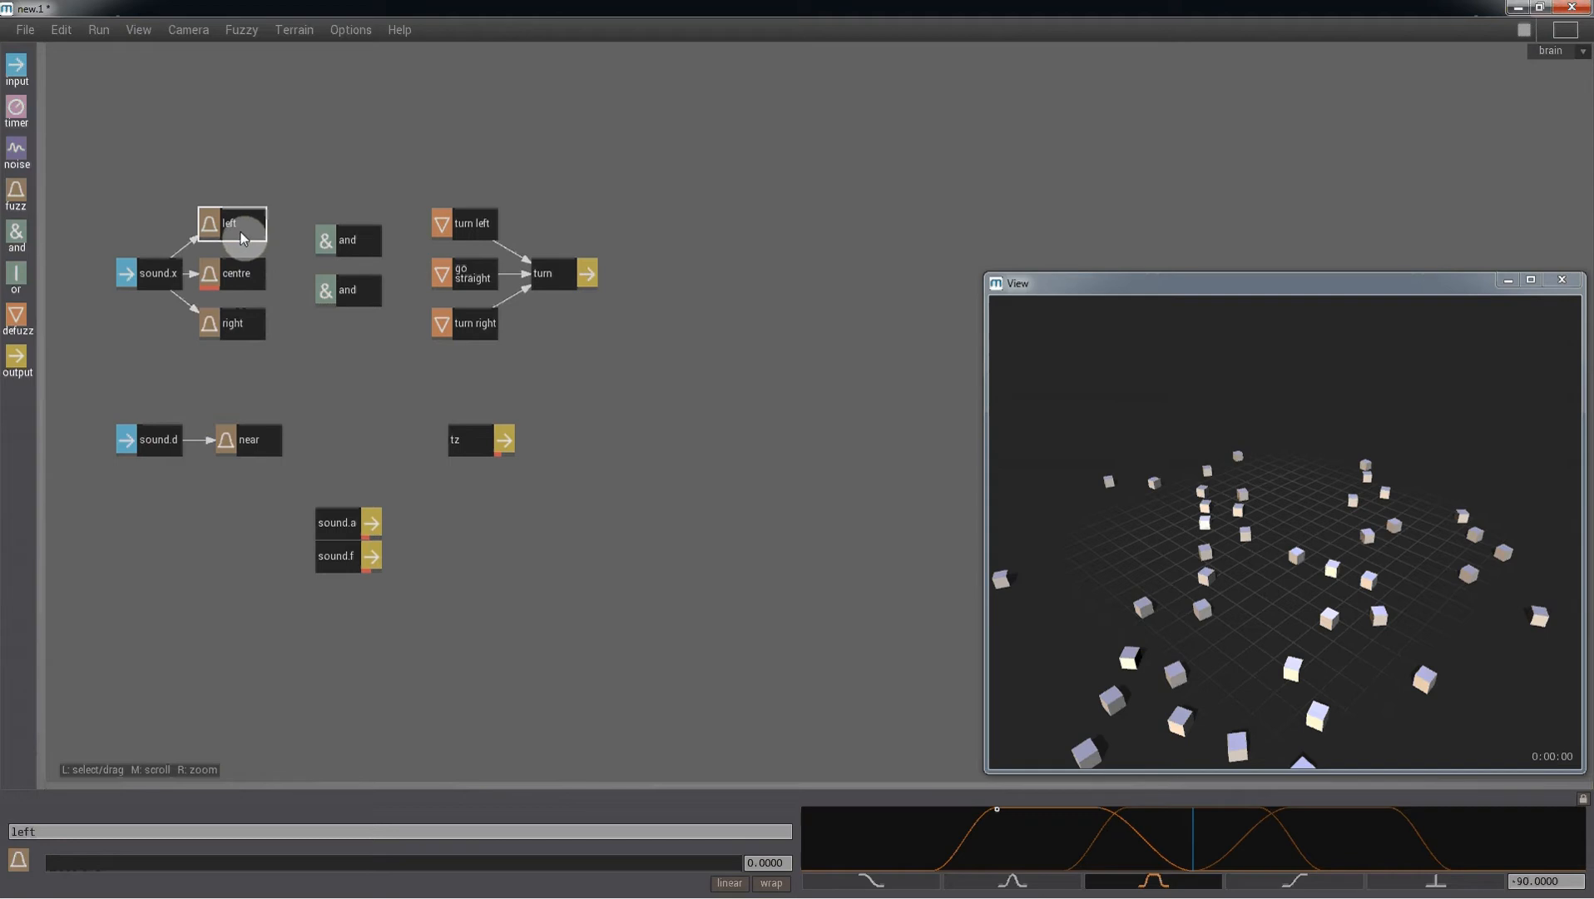
middle_click_drag(241, 232, 346, 243)
middle_click_drag(244, 442, 278, 397)
middle_click_drag(353, 254, 352, 250)
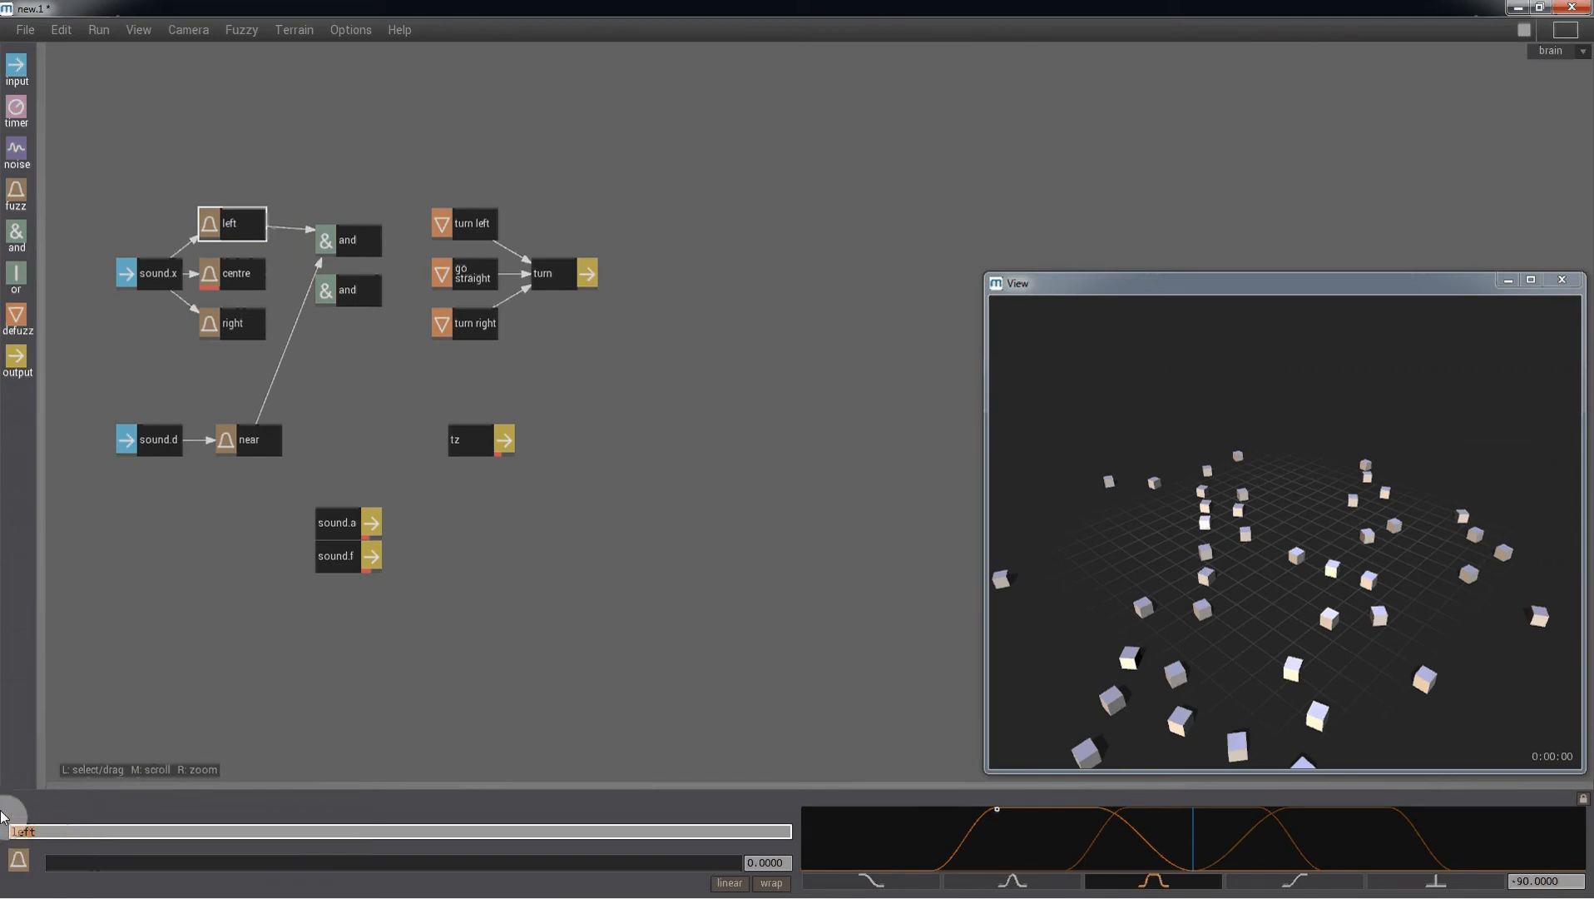
- Rename the upper and node as left and near right and connect it to turn right
left_click(347, 242)
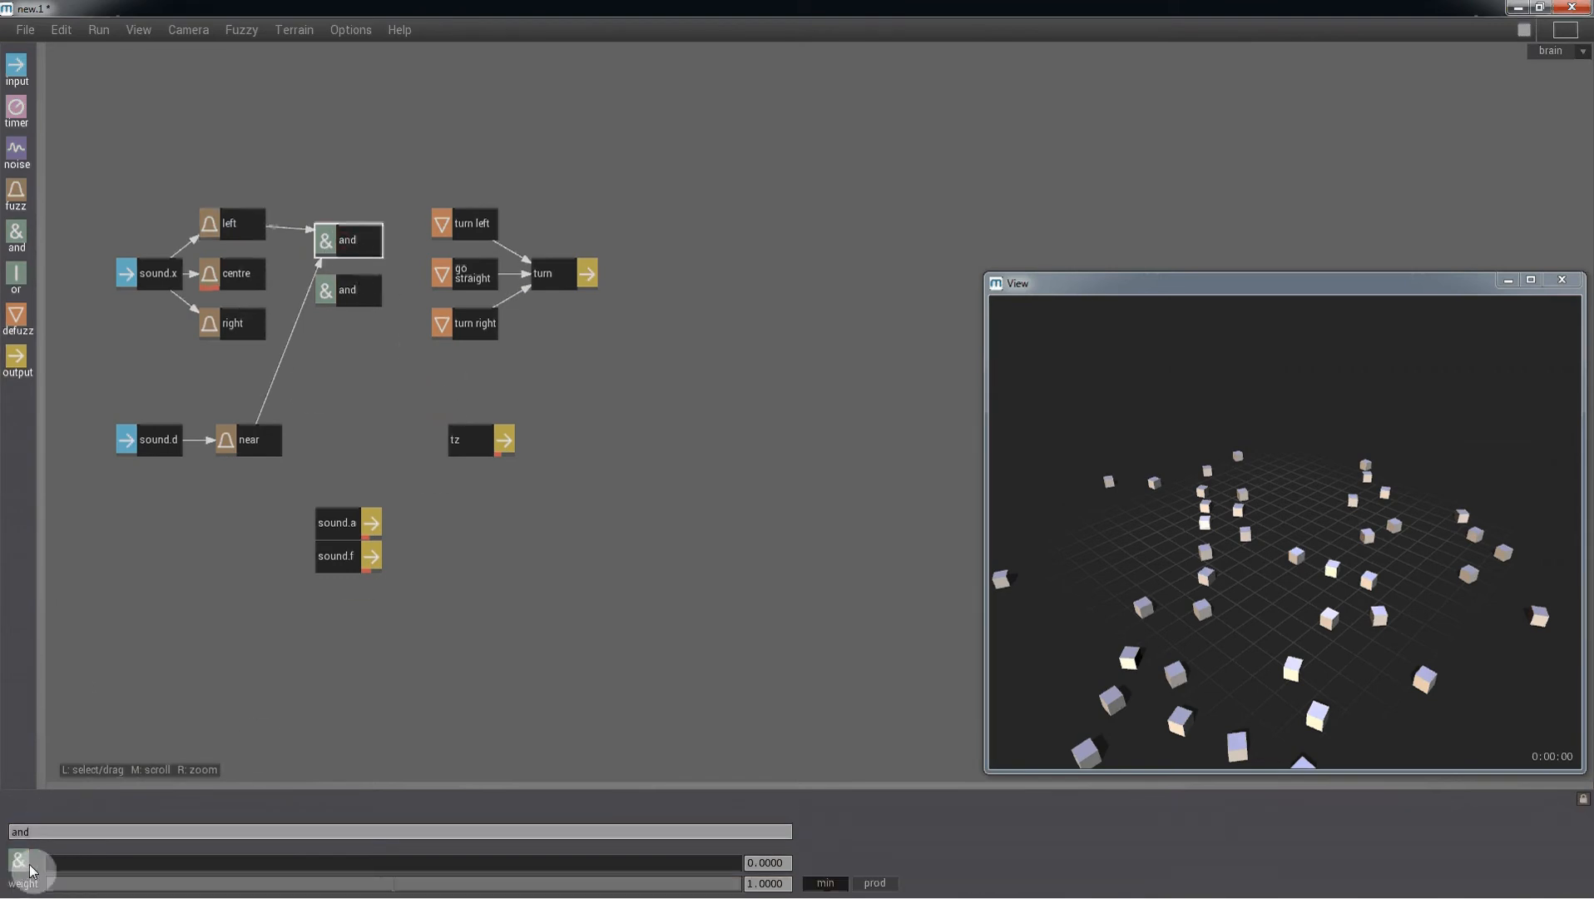
left_click_drag(33, 834, 2, 837)
type("left")
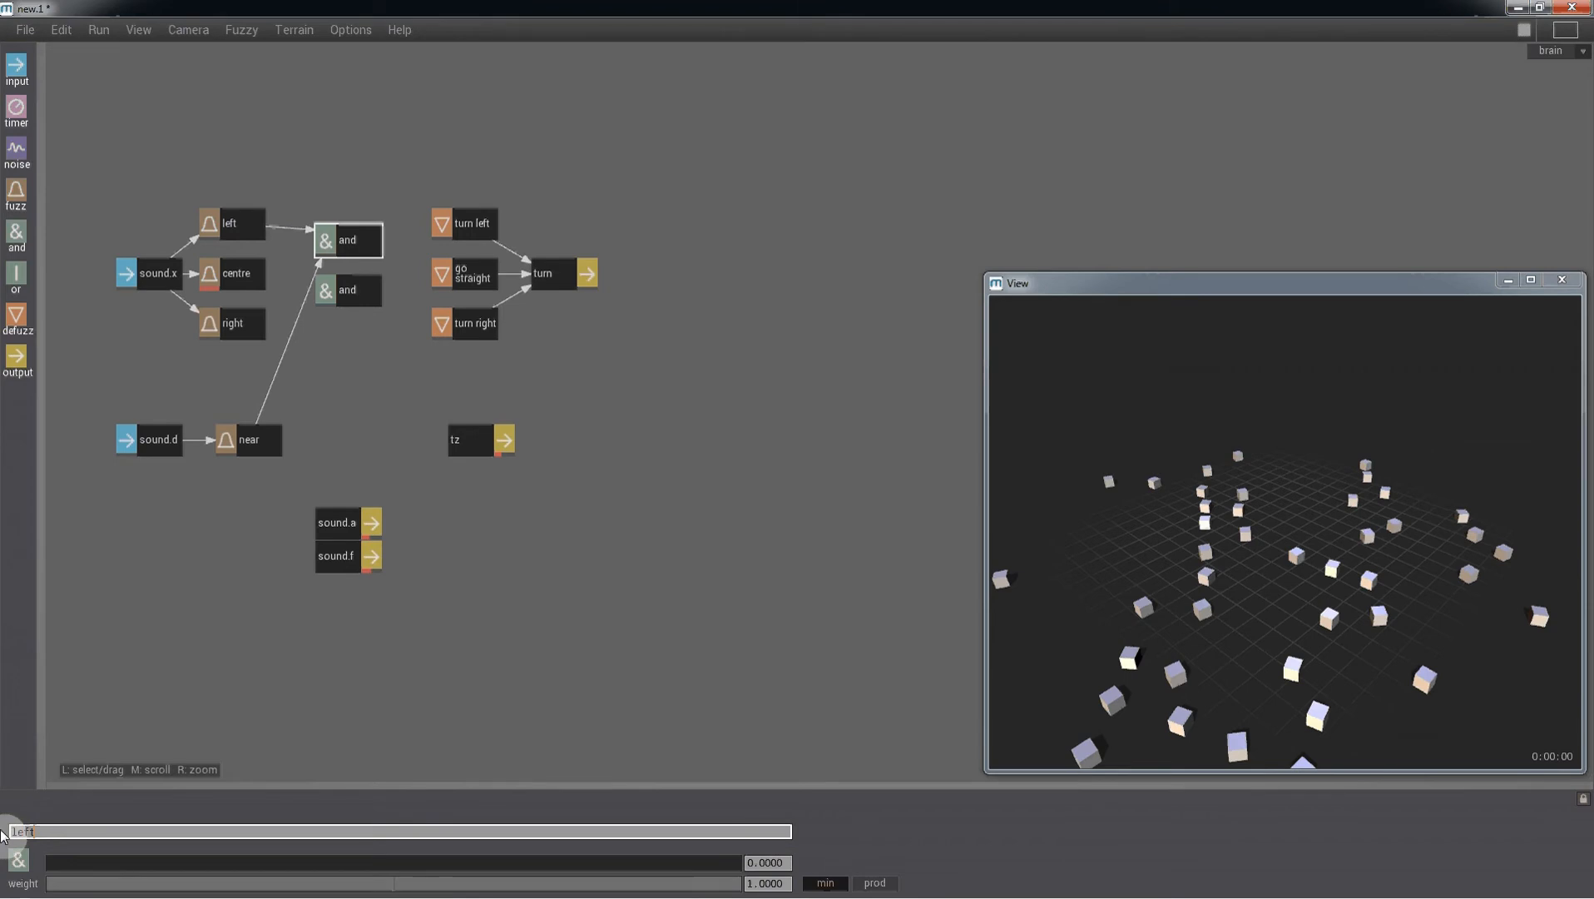
type(" and near right")
key("Return")
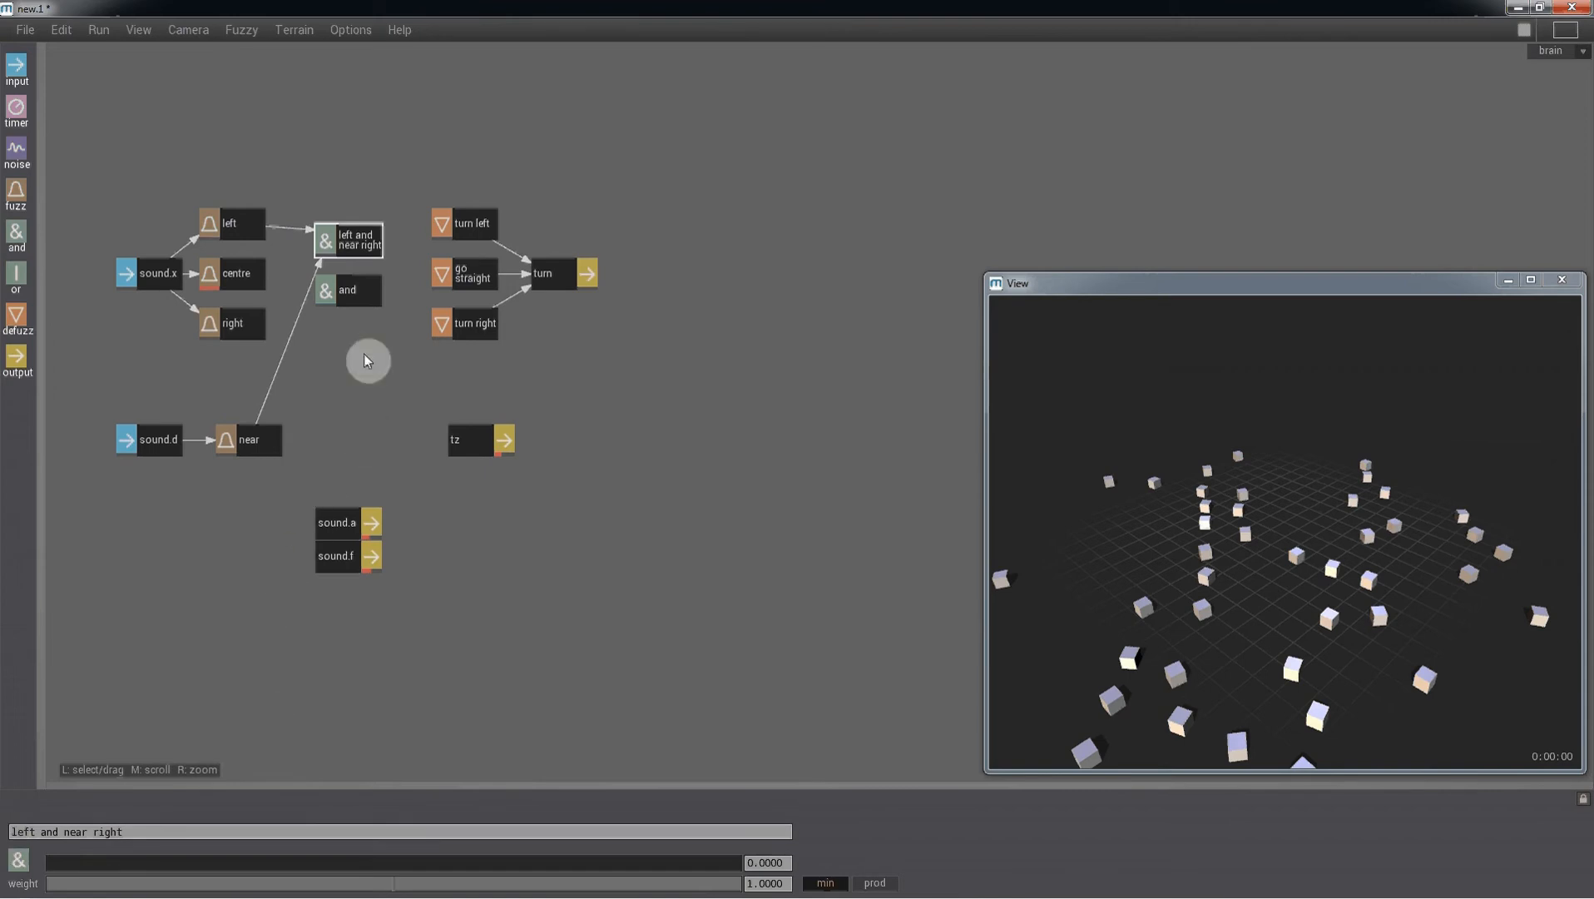
left_click_drag(364, 243, 439, 324)
- Feed the right and near fuzz nodes into the lower and node
left_click_drag(239, 329, 346, 291)
left_click_drag(266, 435, 344, 291)
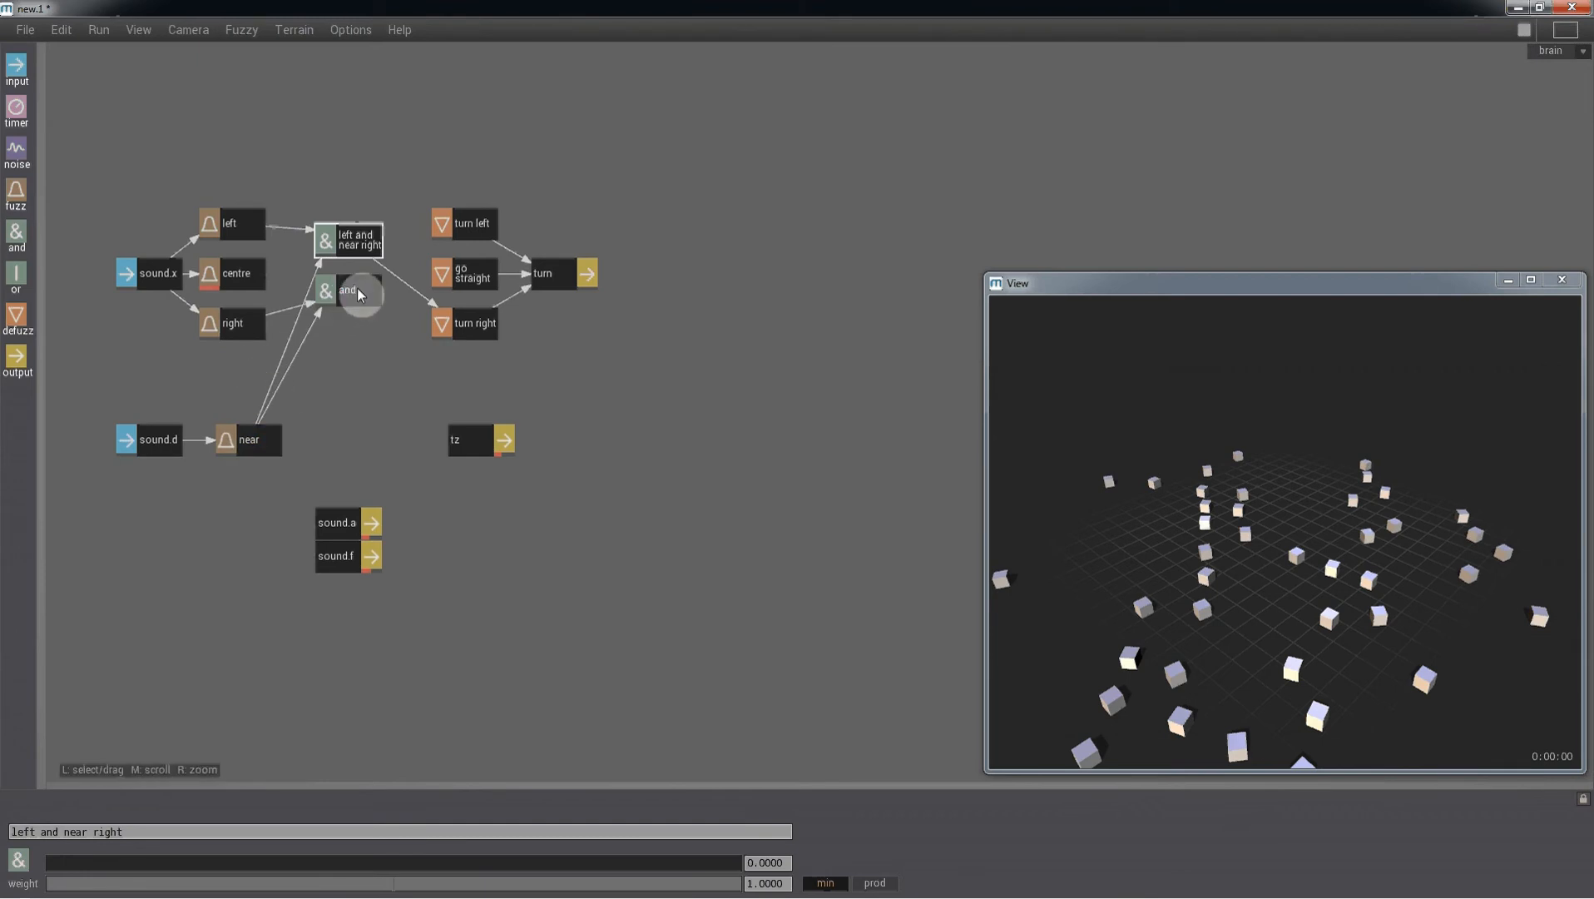
- Rename the lower and node as right and near left and connect it to turn left
left_click(360, 292)
left_click_drag(44, 832, 1, 834)
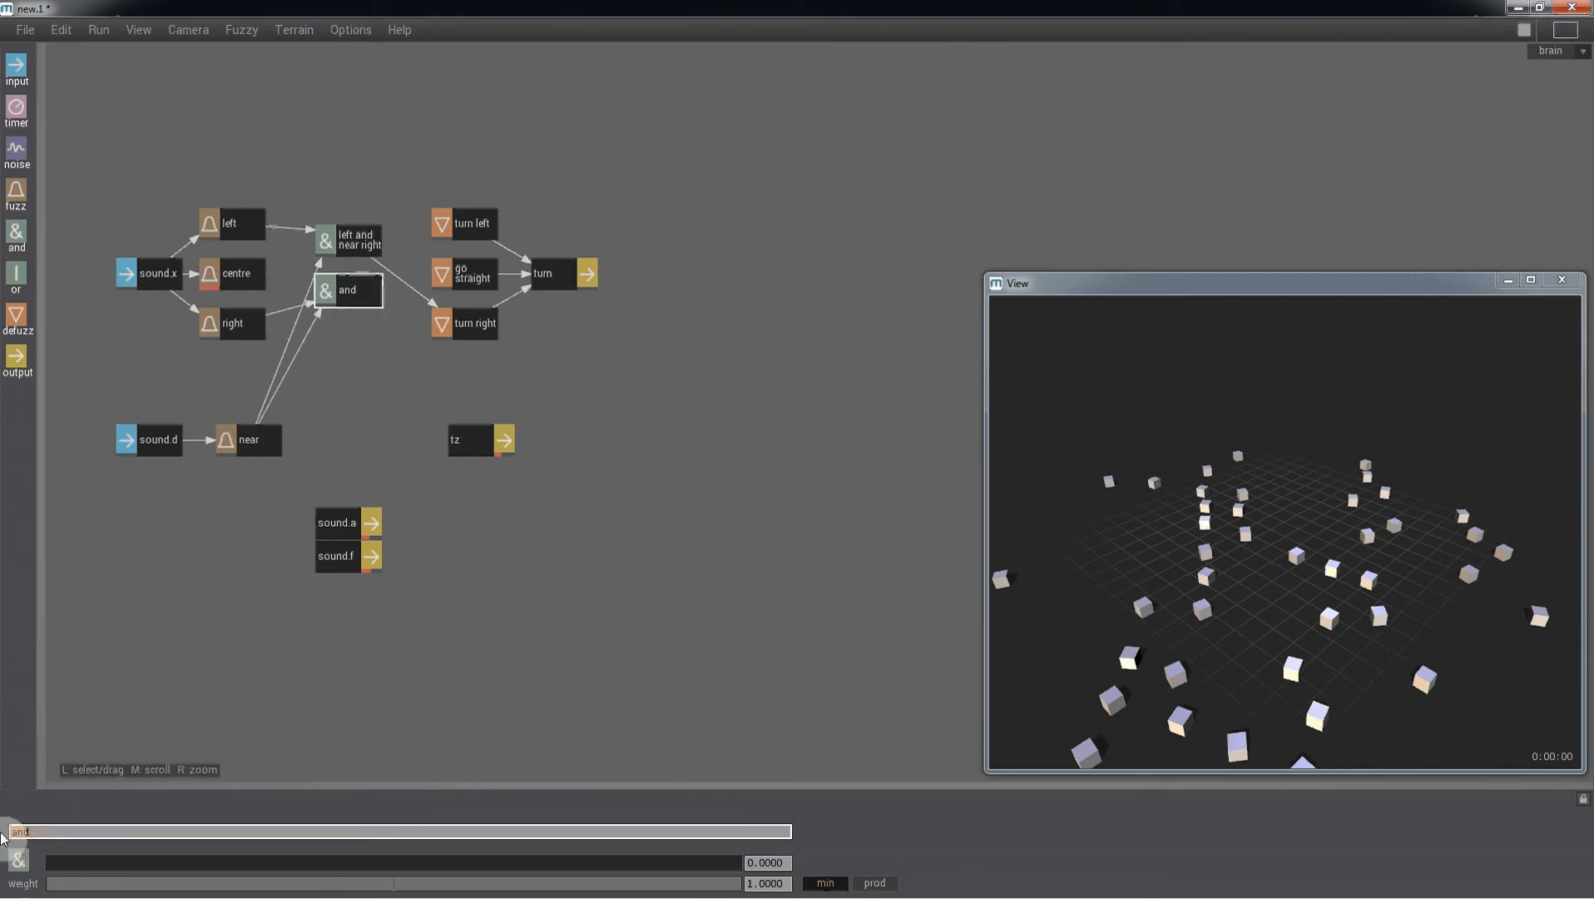
type("right")
key("Return")
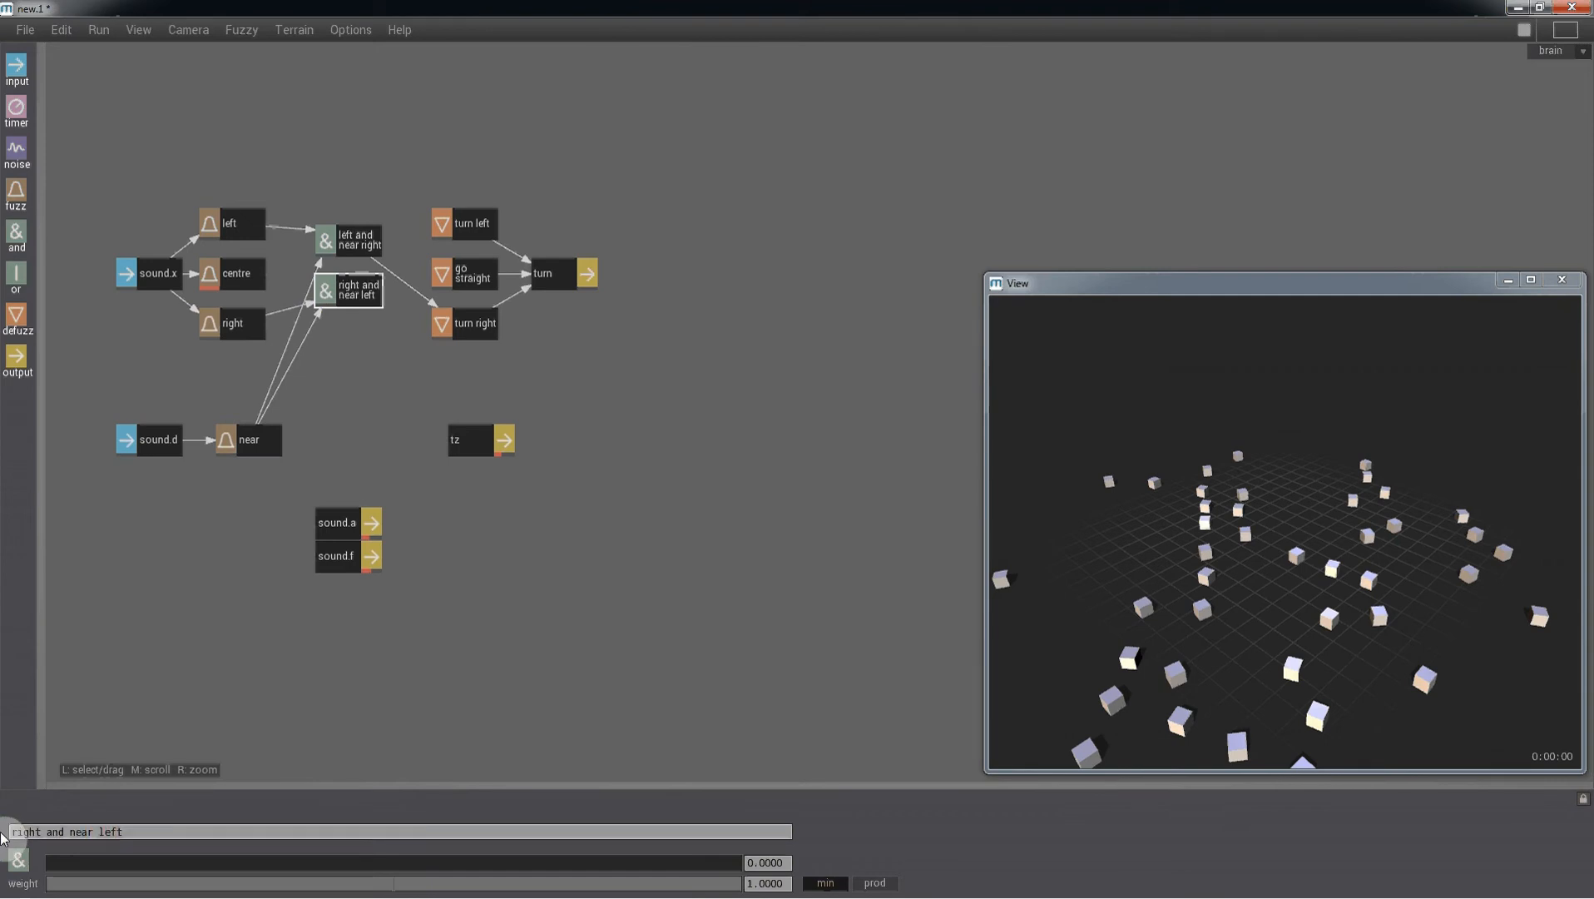
double_click(346, 297)
left_click(469, 239)
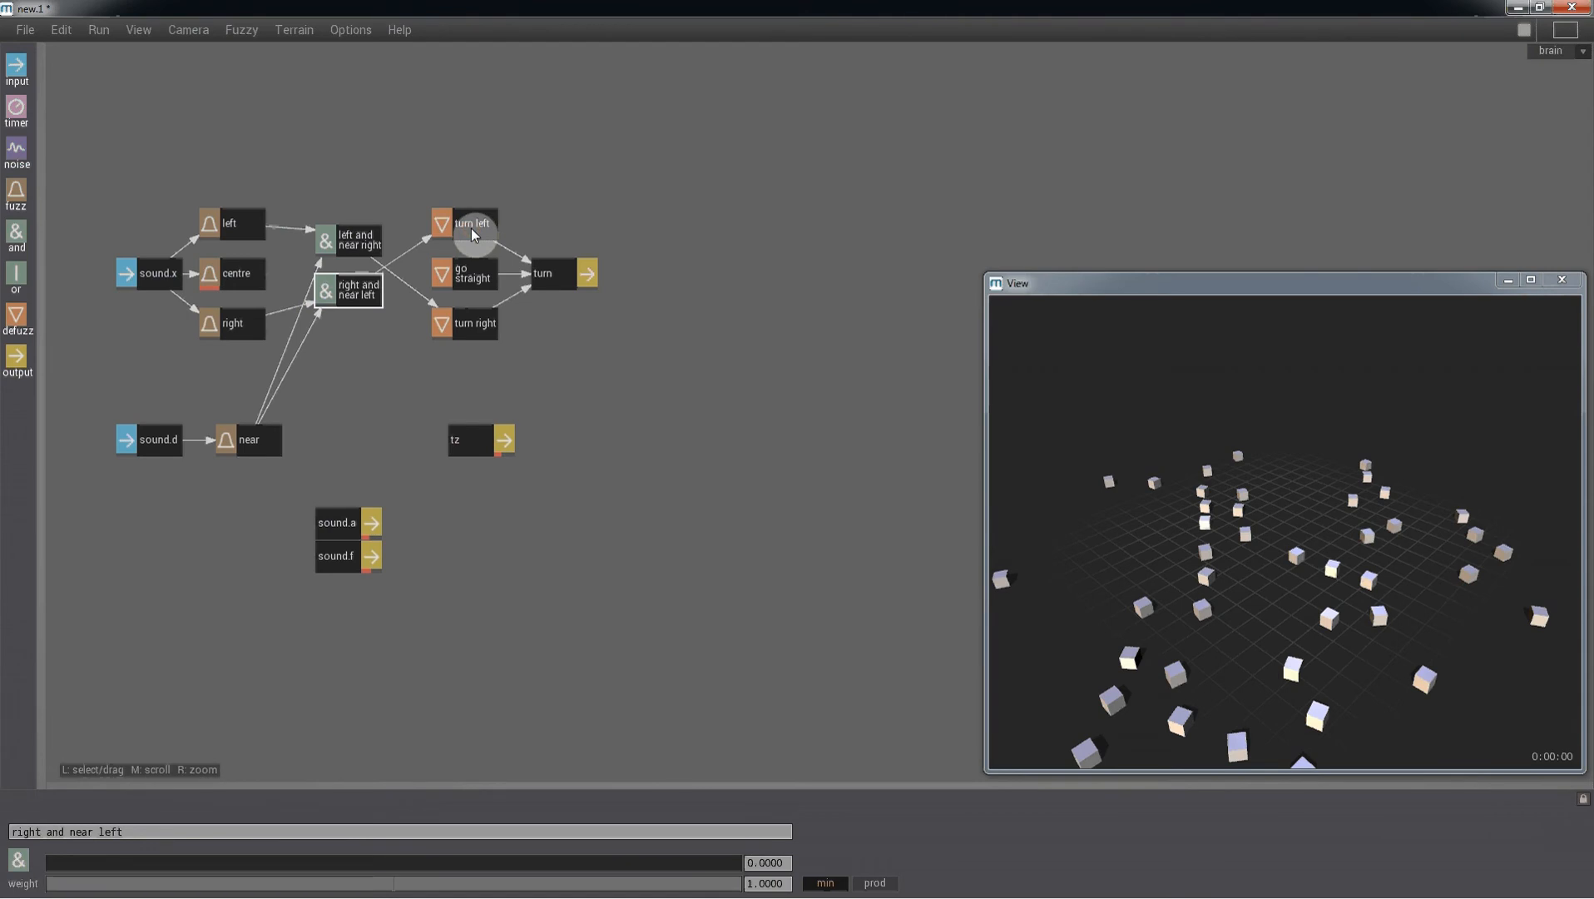
- Move the tz output right and add two defuzz nodes stacked beside it
left_click_drag(463, 441, 556, 440)
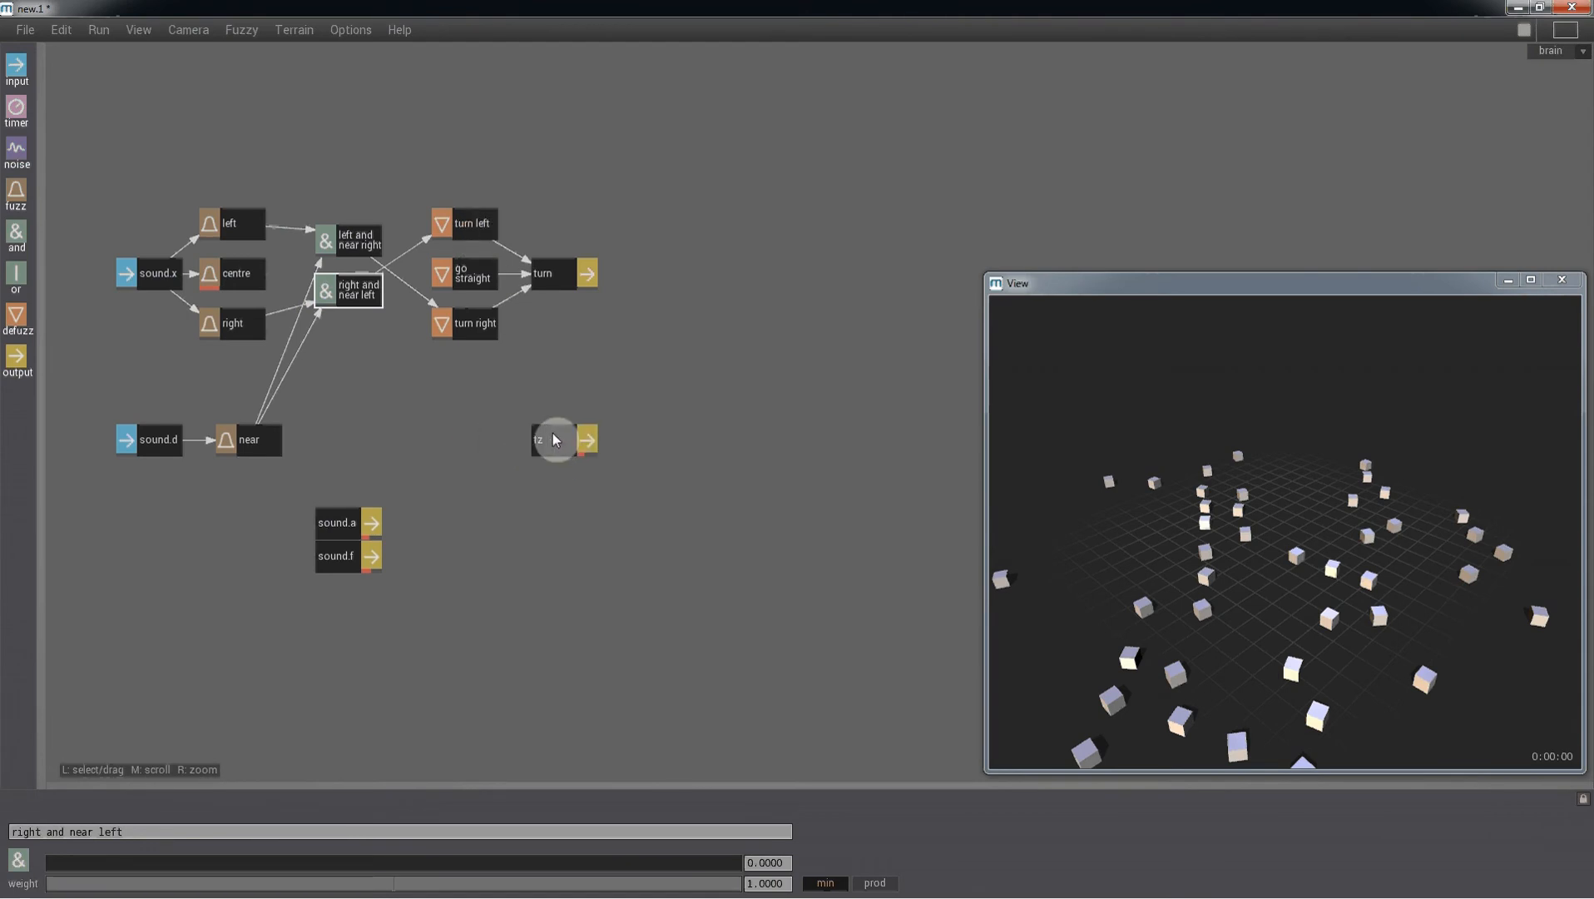
left_click_drag(16, 316, 469, 405)
left_click_drag(15, 316, 466, 449)
- Rename the lower new defuzz node as normal
left_click(554, 443)
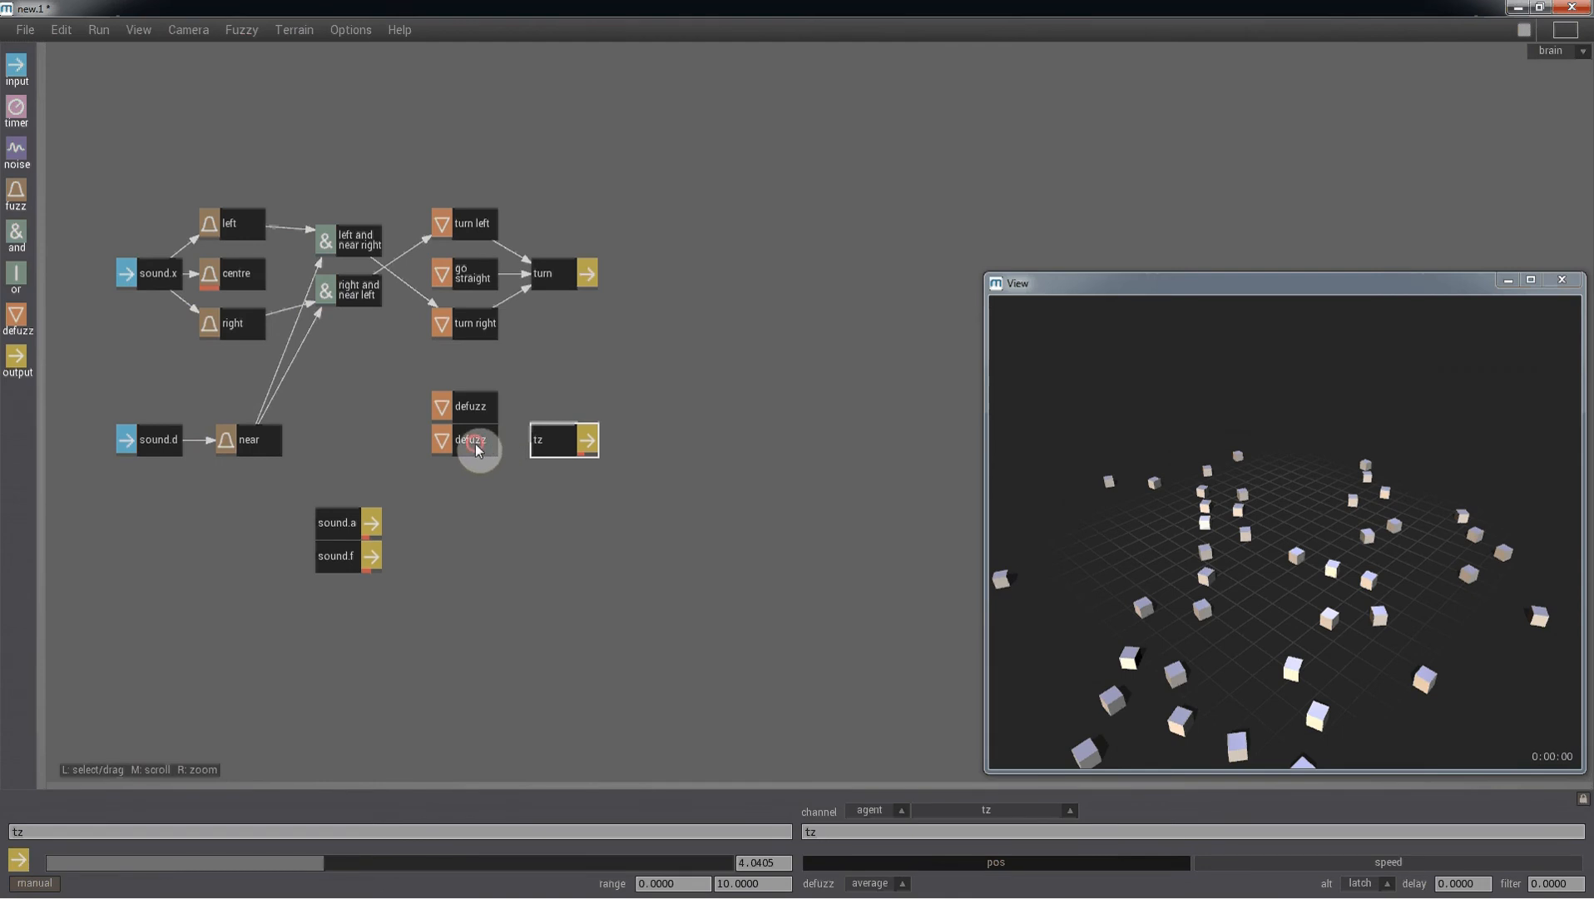
left_click(476, 450)
left_click_drag(72, 828, 4, 828)
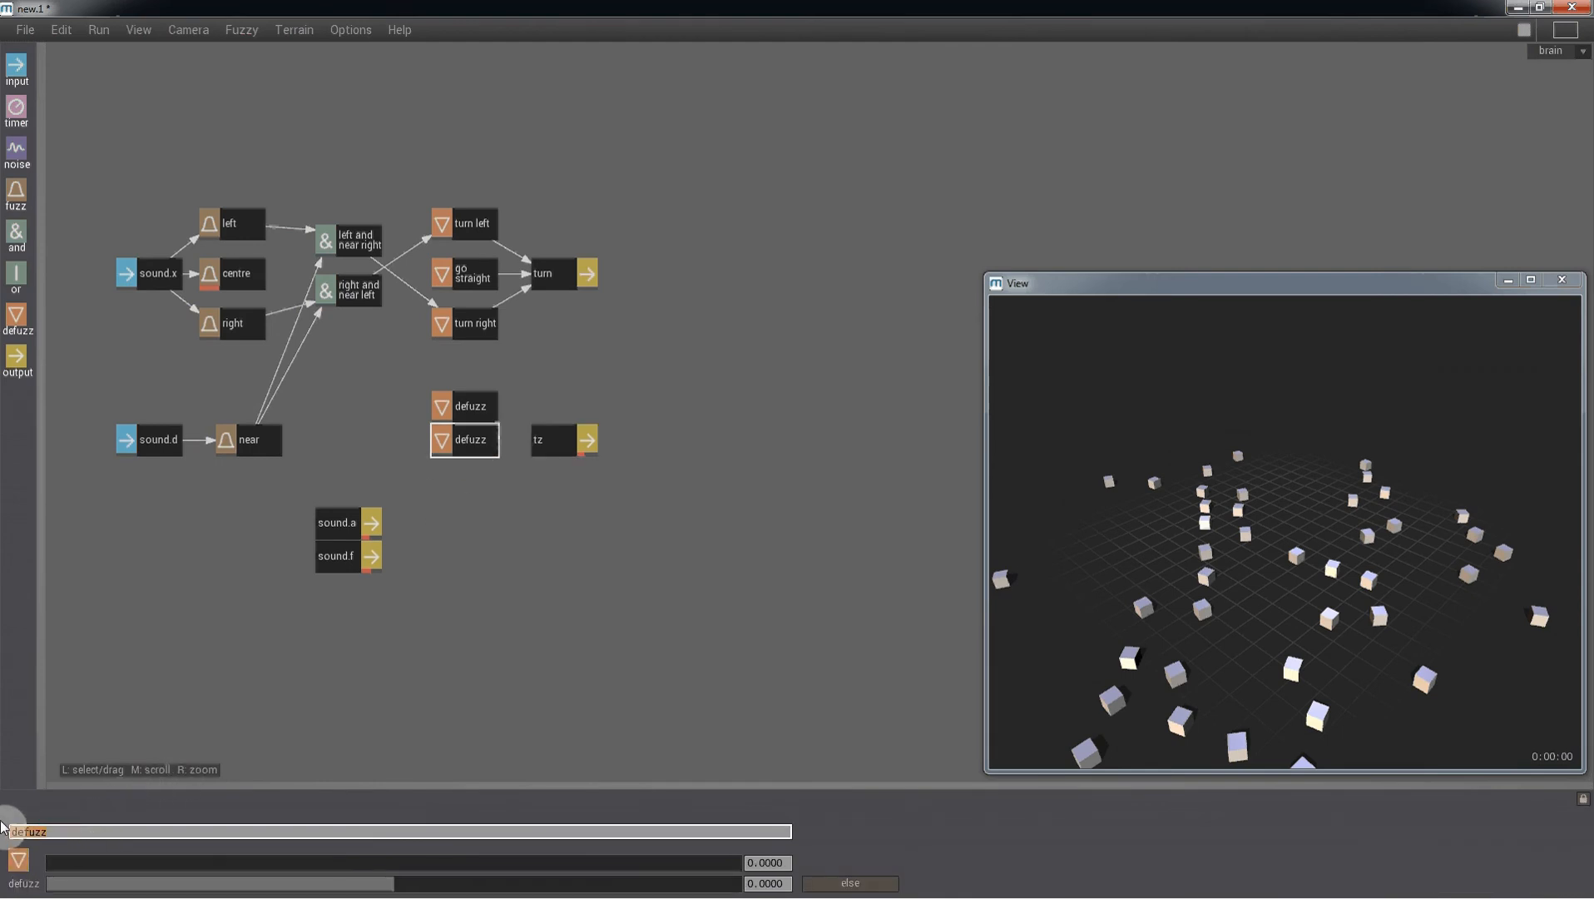
type("rmal")
key("Return")
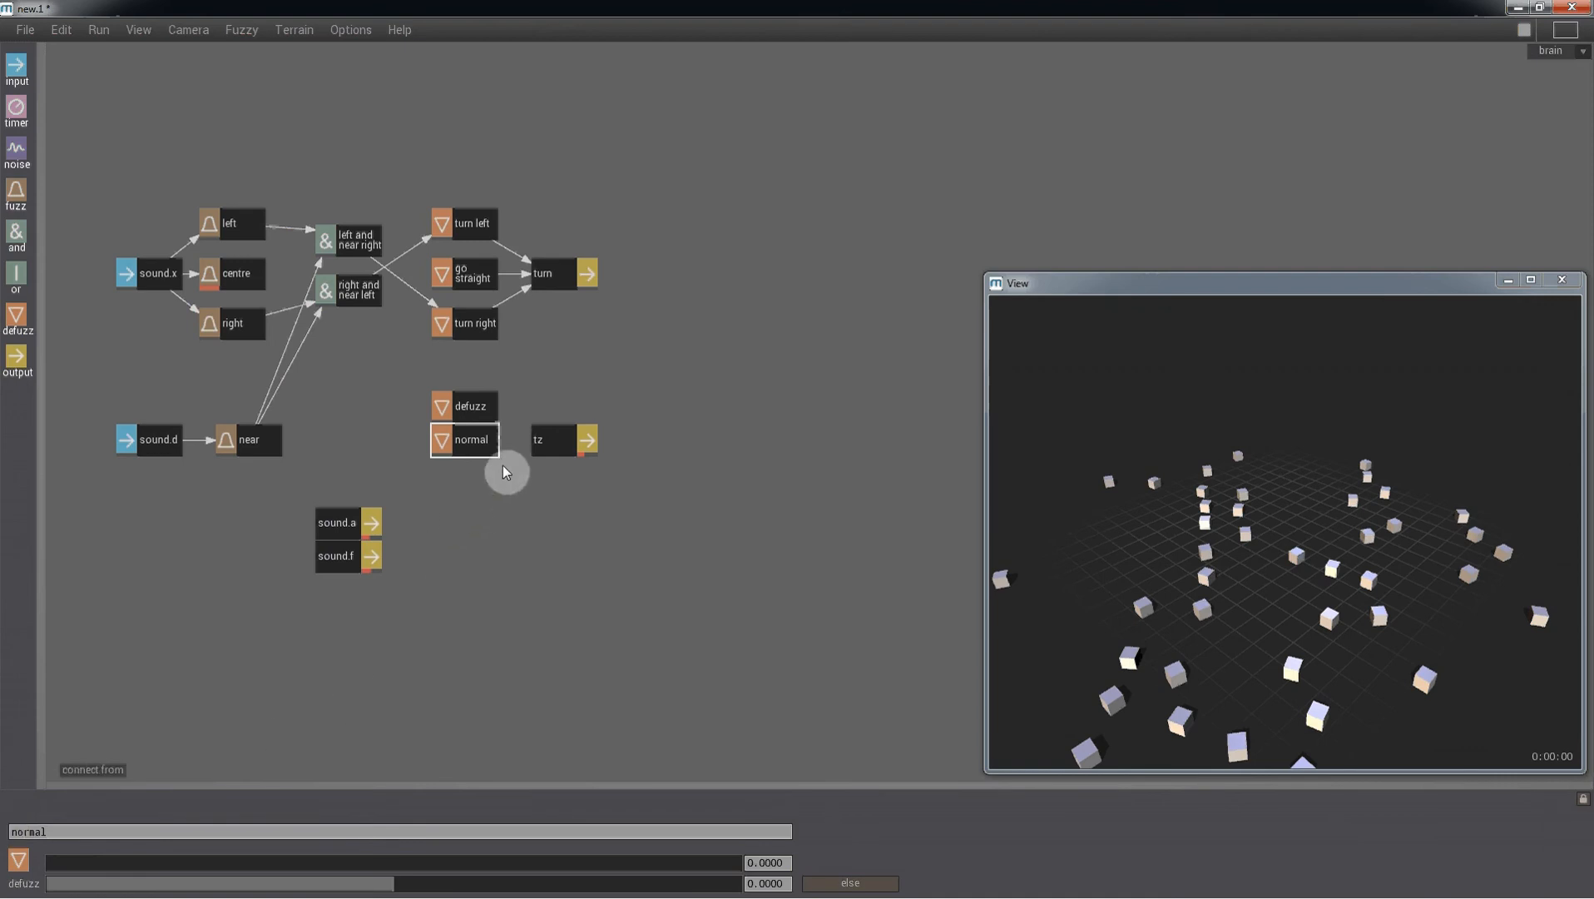
- Connect the normal node to tz and set its defuzz value to about 4.03
left_click_drag(489, 445, 540, 444, "ctrl")
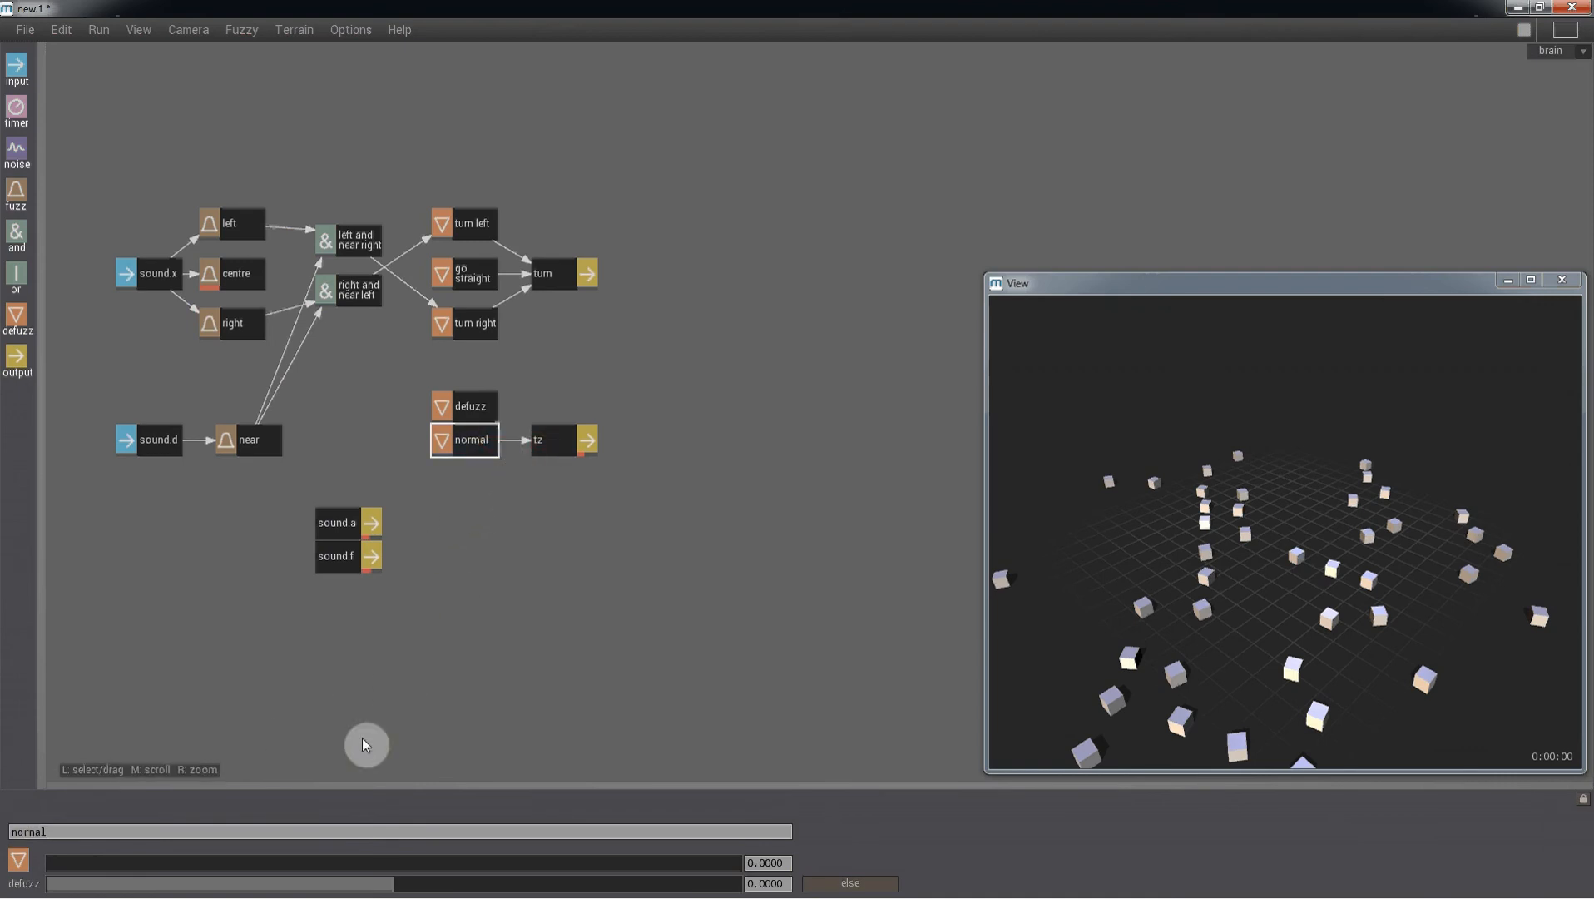
left_click(556, 454)
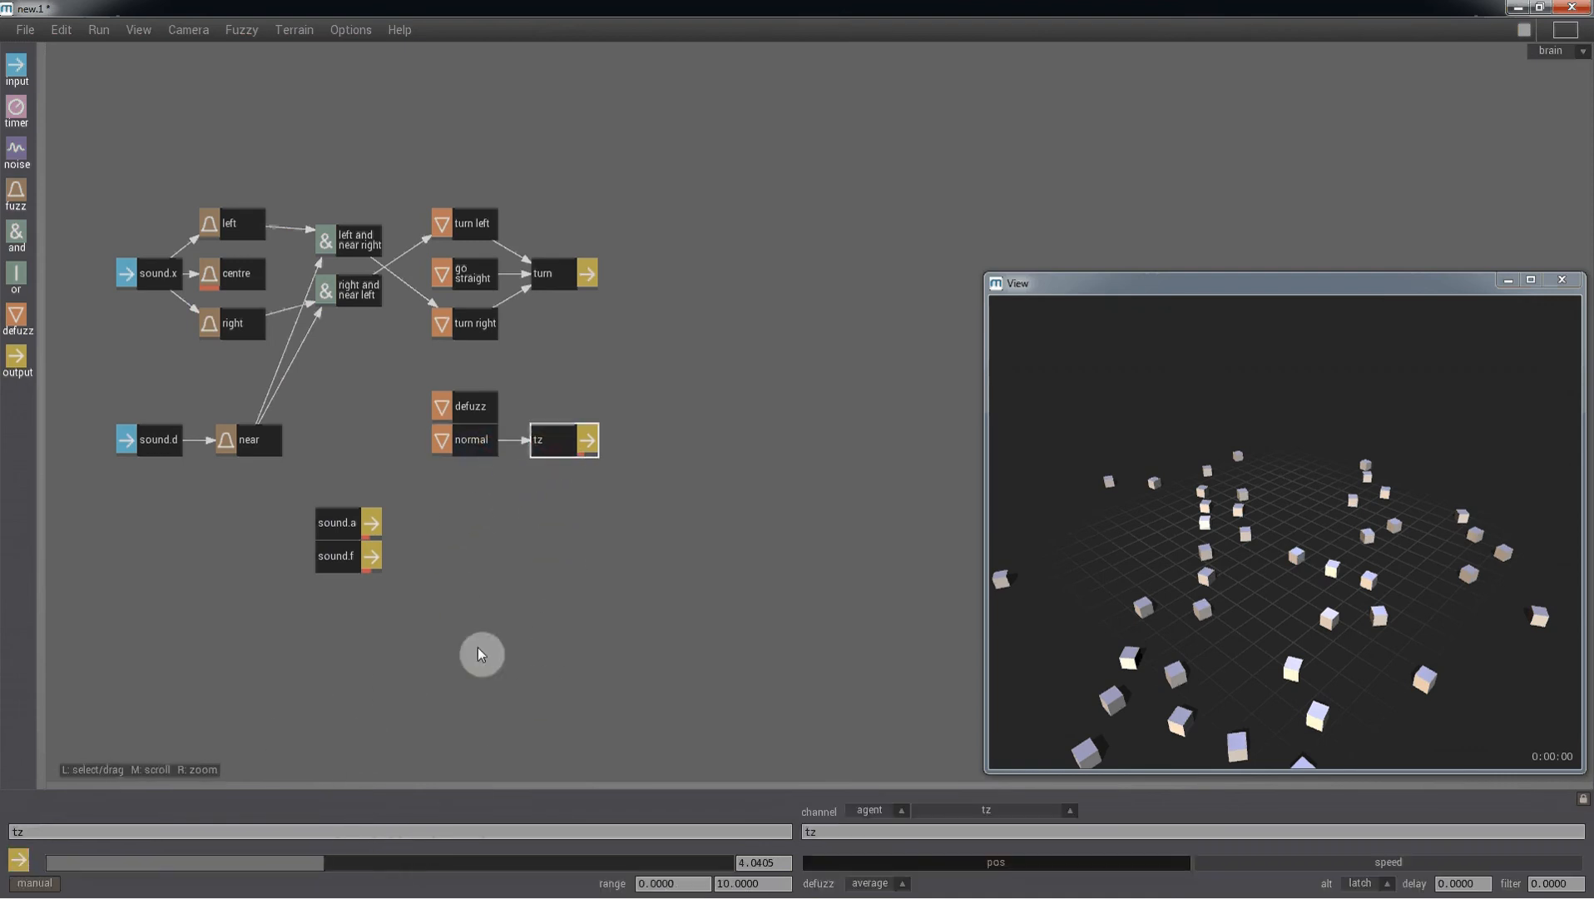
left_click(455, 450)
left_click_drag(231, 881, 323, 885)
- Connect the upper new defuzz node to tz and rename it as slow
left_click_drag(487, 406, 541, 436)
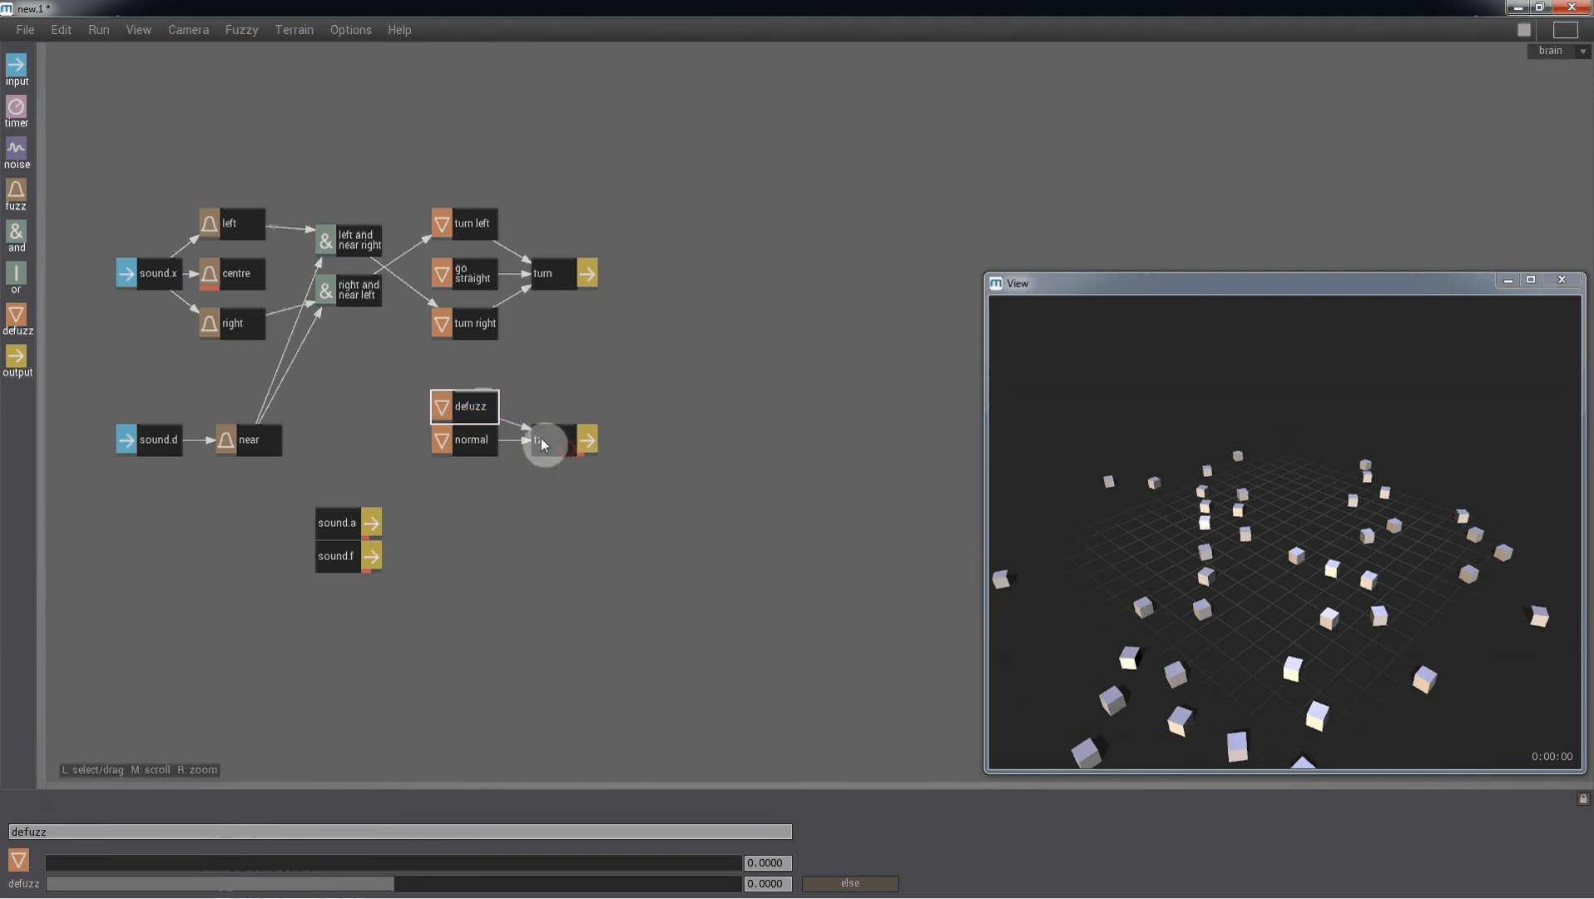
left_click_drag(152, 826, 11, 813)
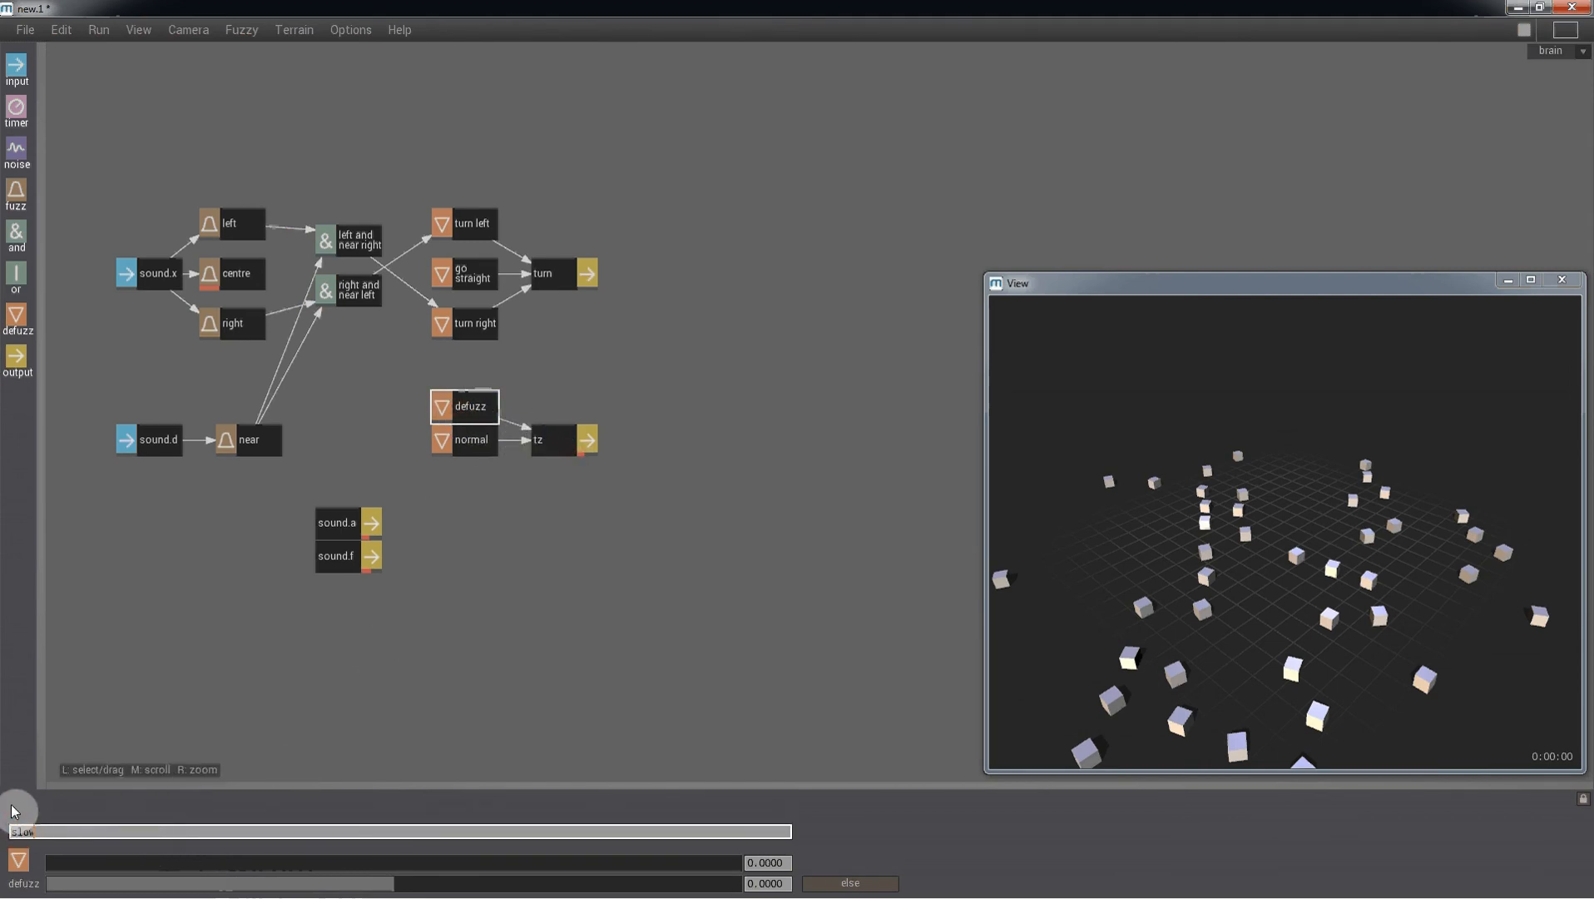
key("Return")
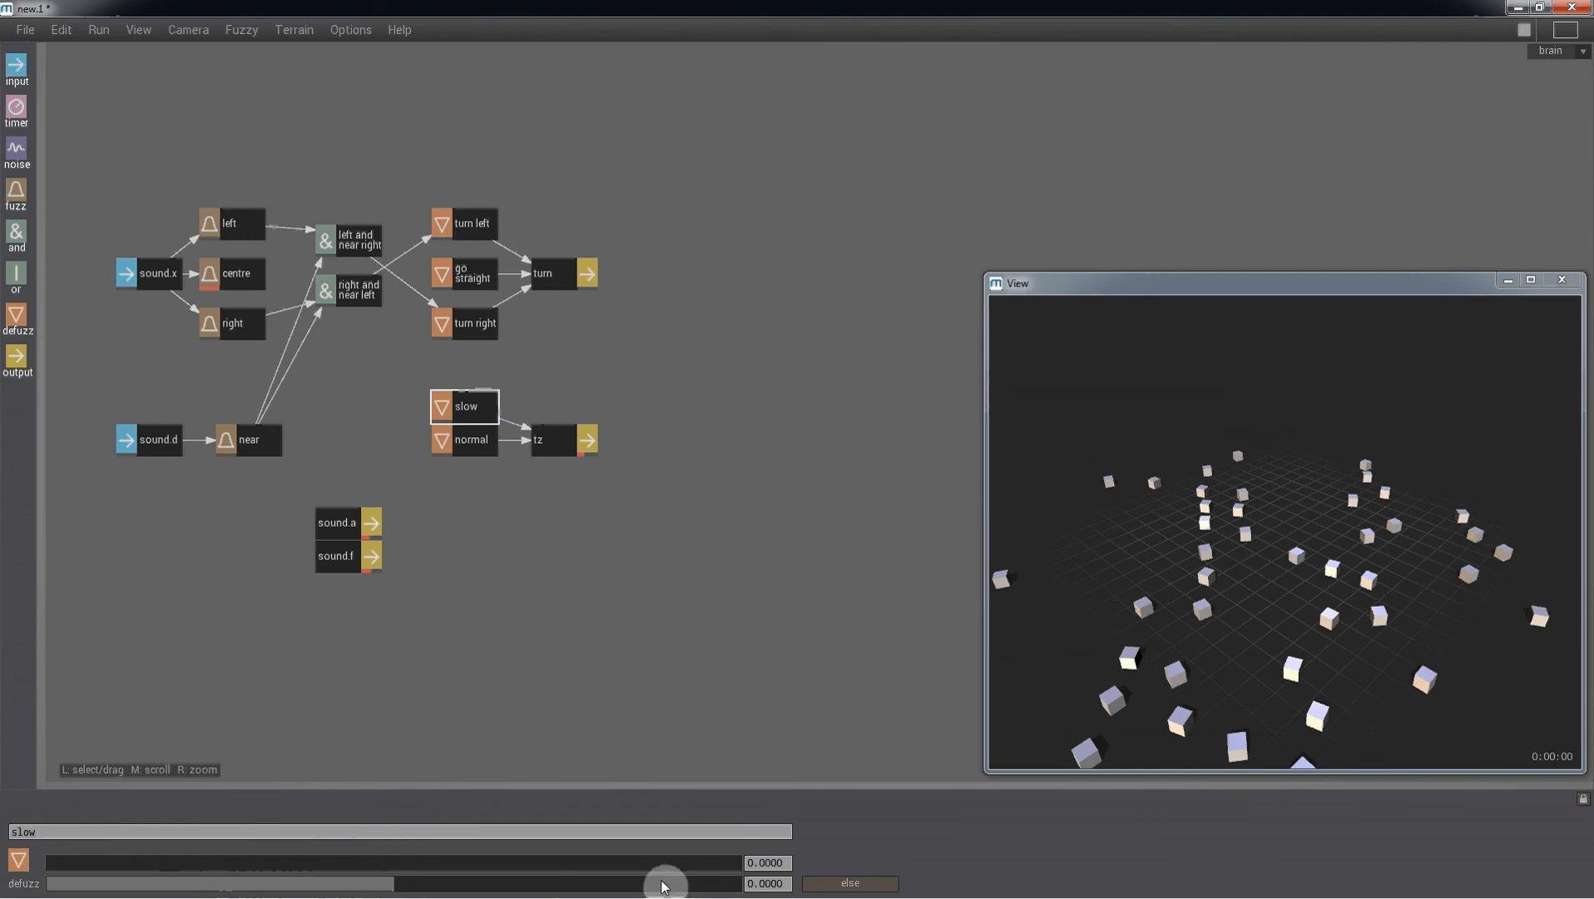
- Enable else on the normal node and nudge the slow, normal and tz nodes down slightly
left_click(470, 439)
left_click(819, 882)
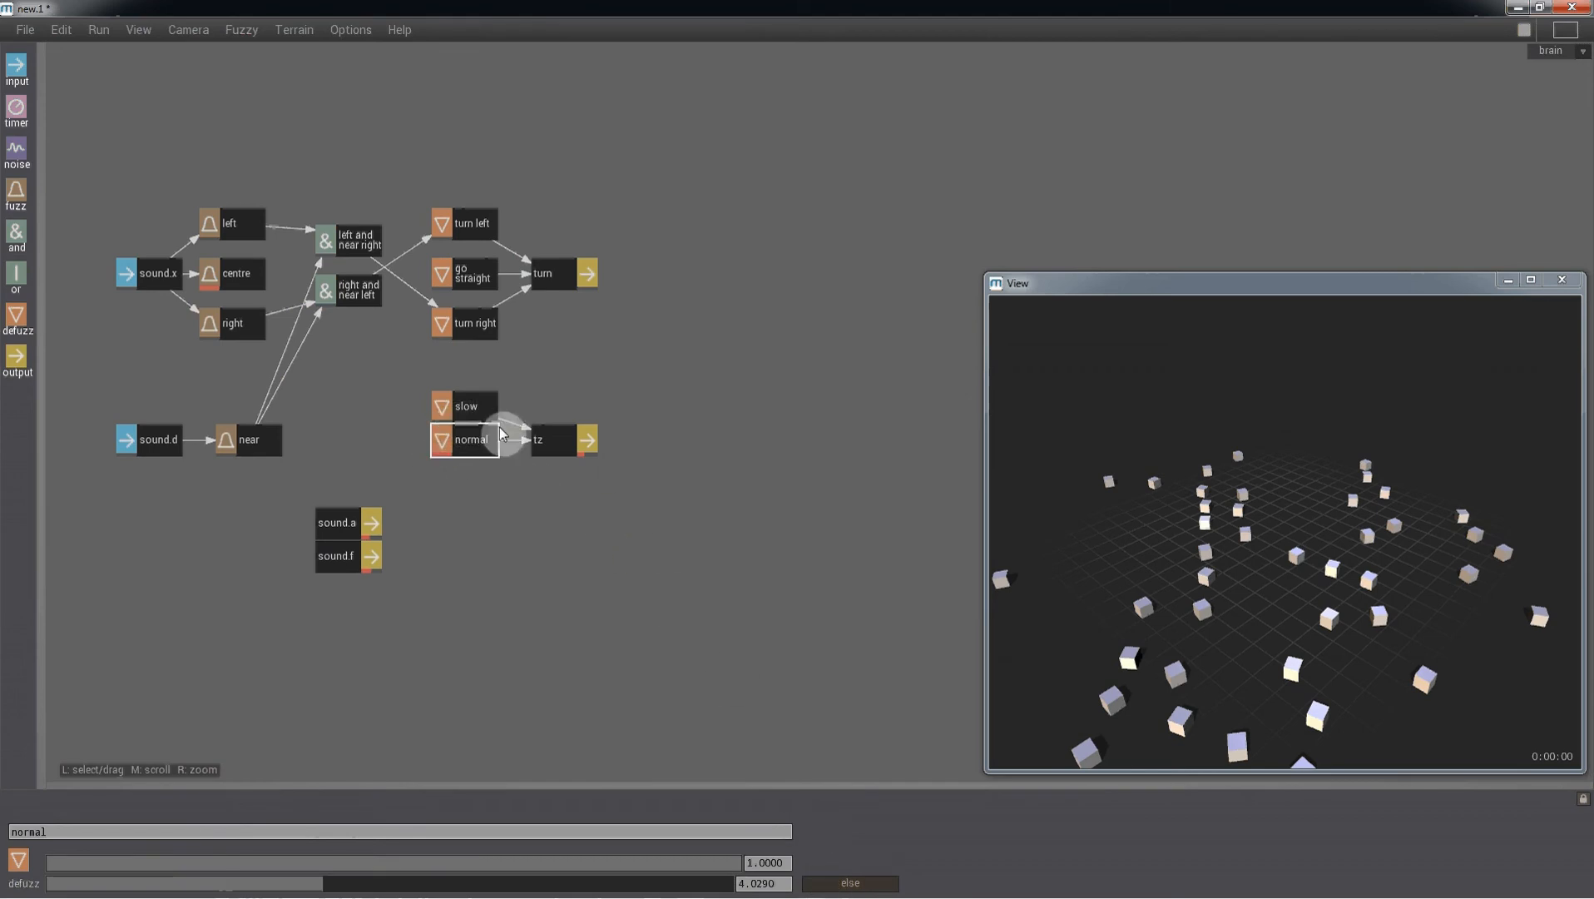
left_click_drag(529, 385, 554, 460)
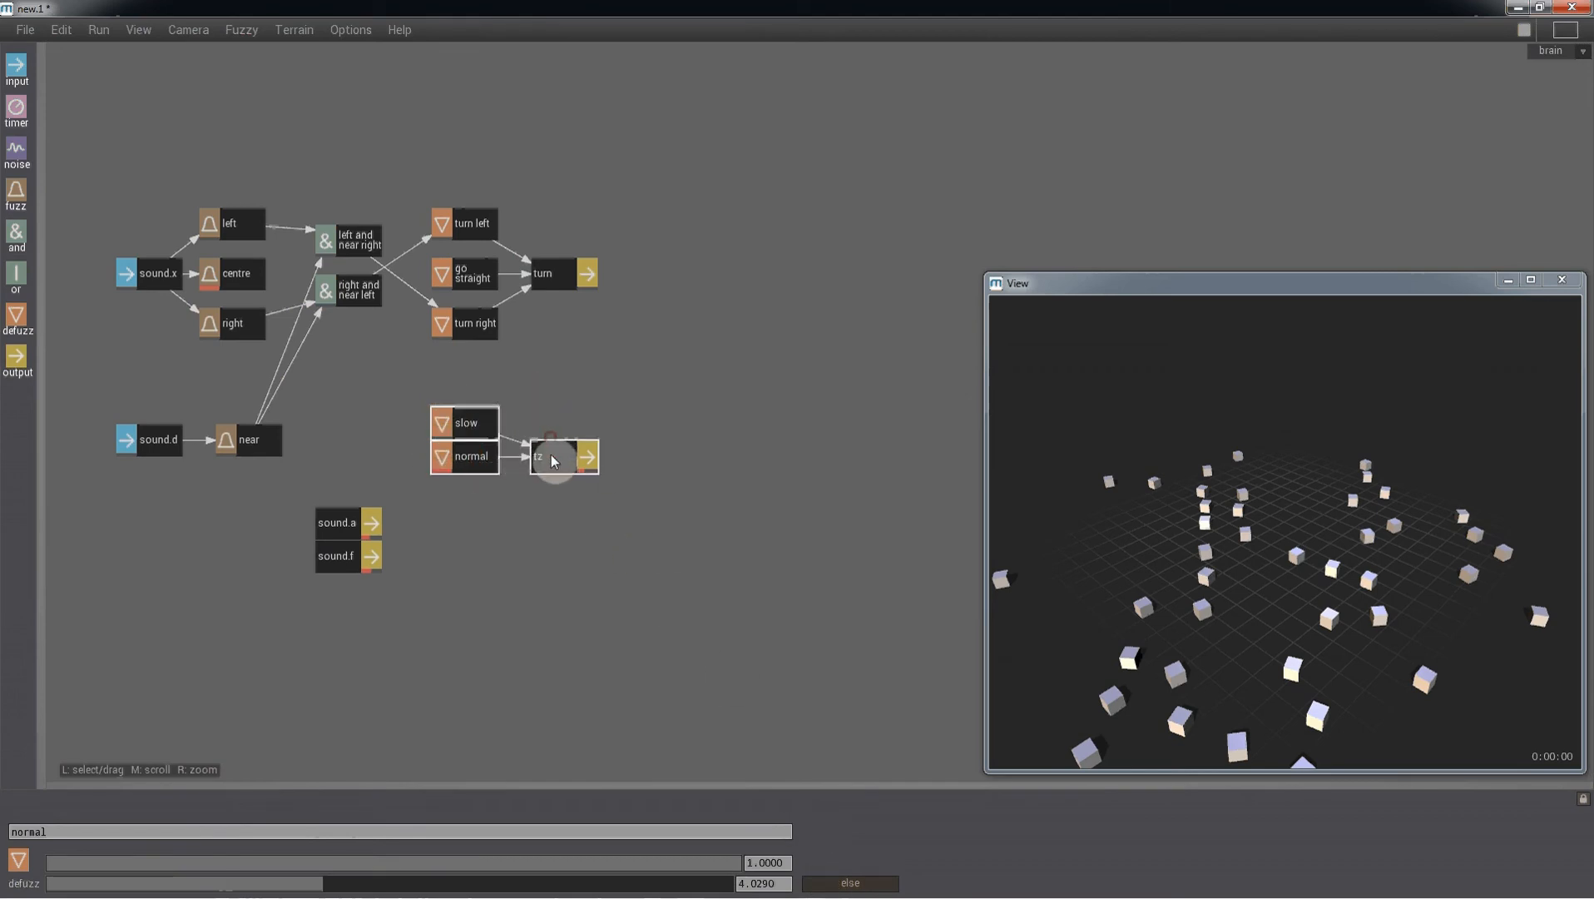
left_click(570, 411)
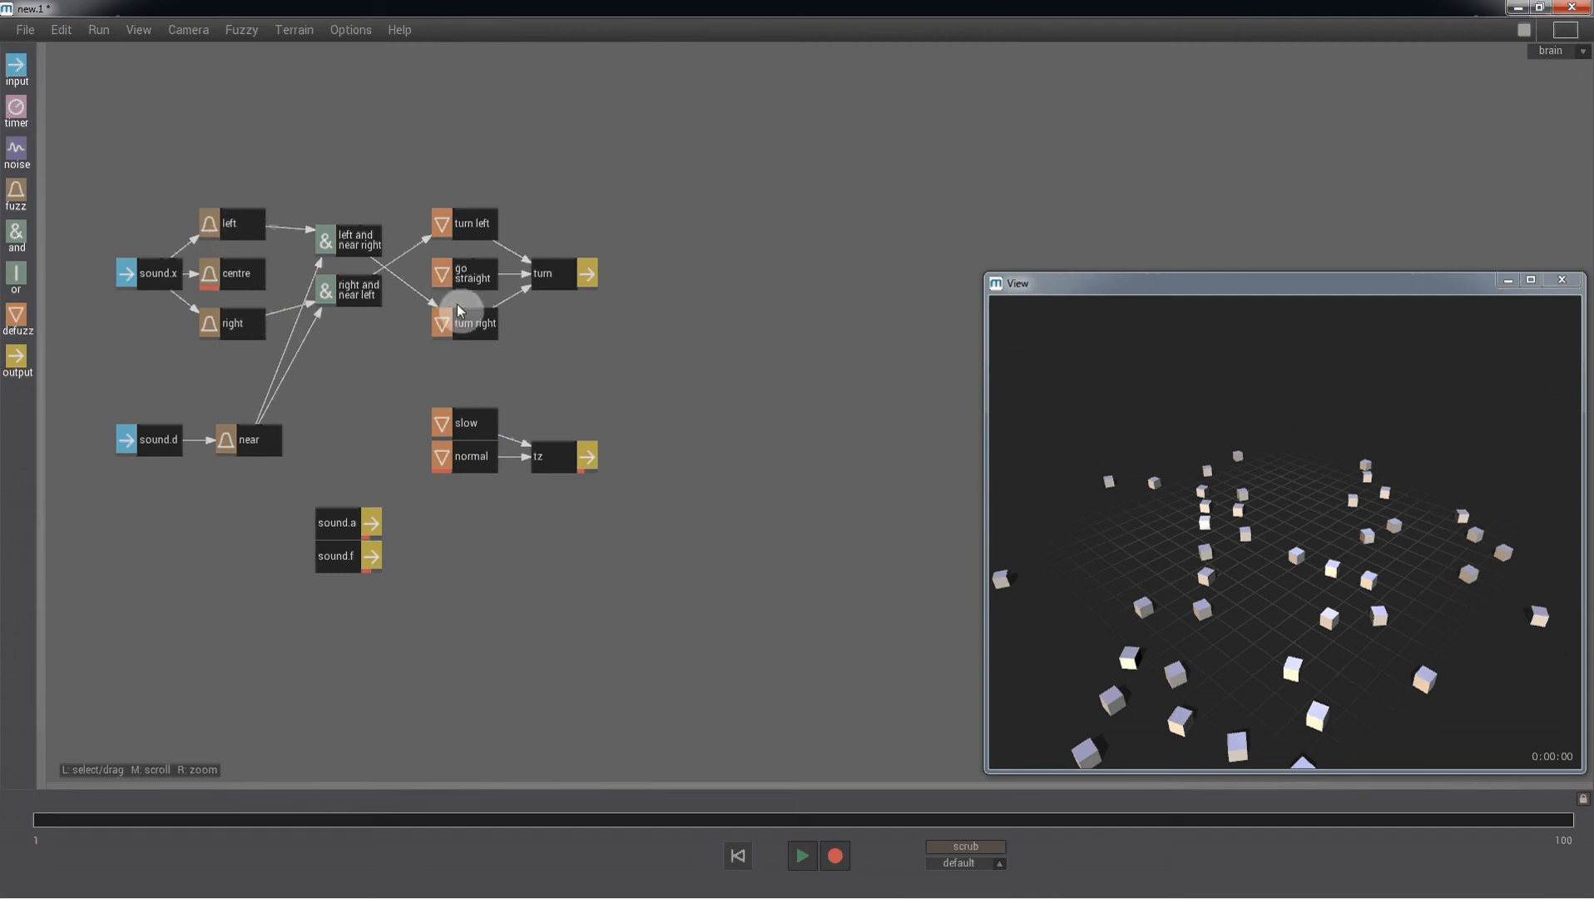
- Run the simulation to watch the agents move
key("ctrl+p")
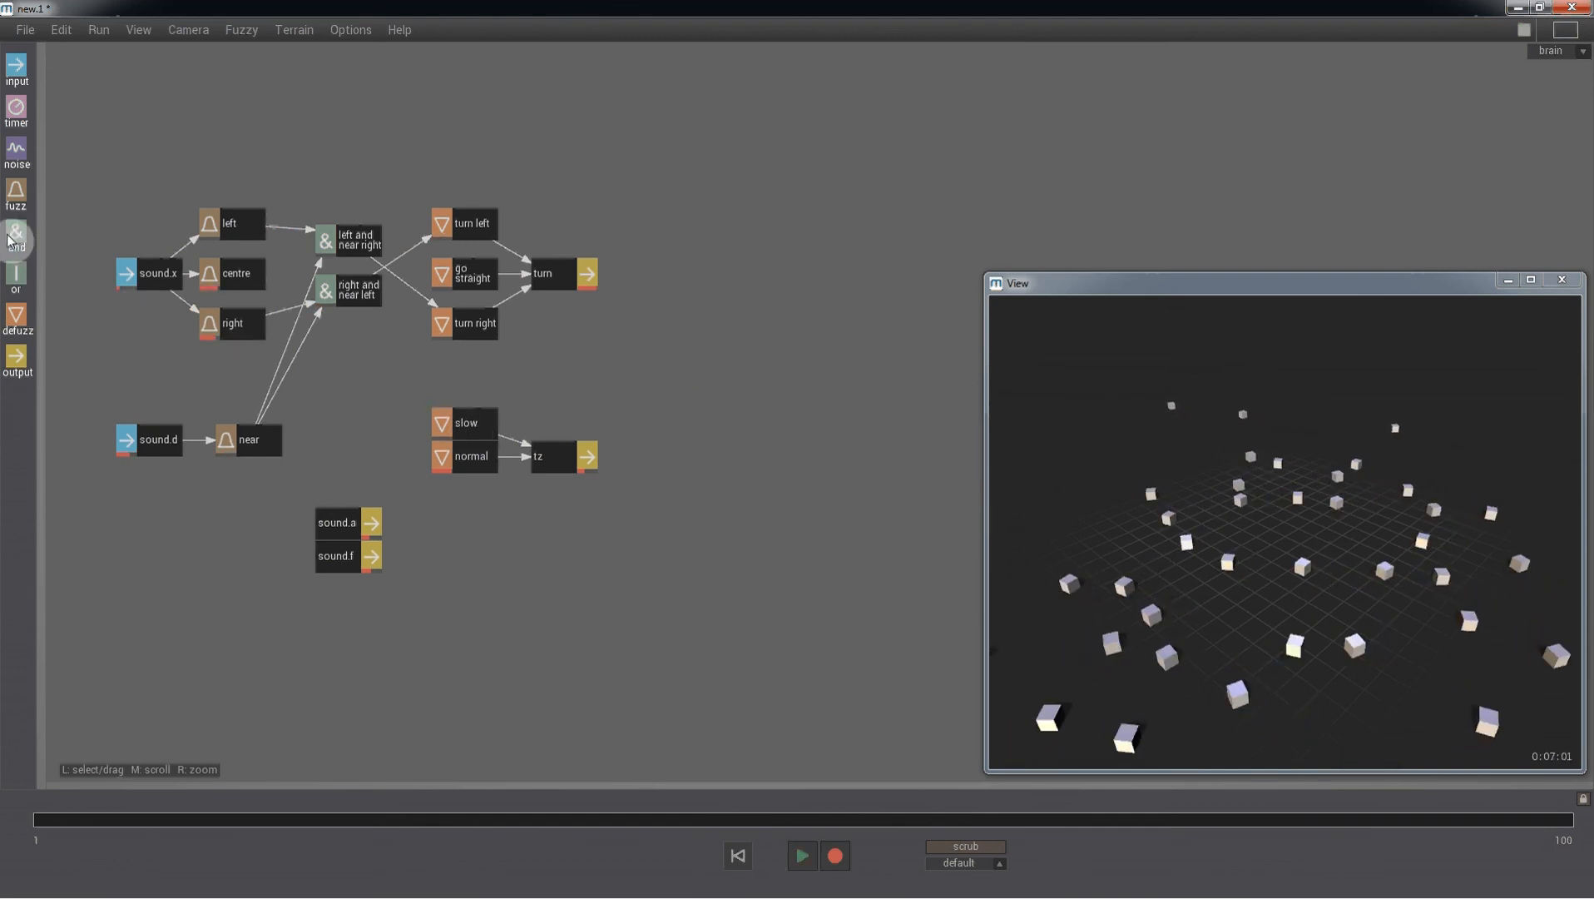
- Add an and node fed by centre and near and connect it to the slow node
left_click_drag(15, 234, 347, 425)
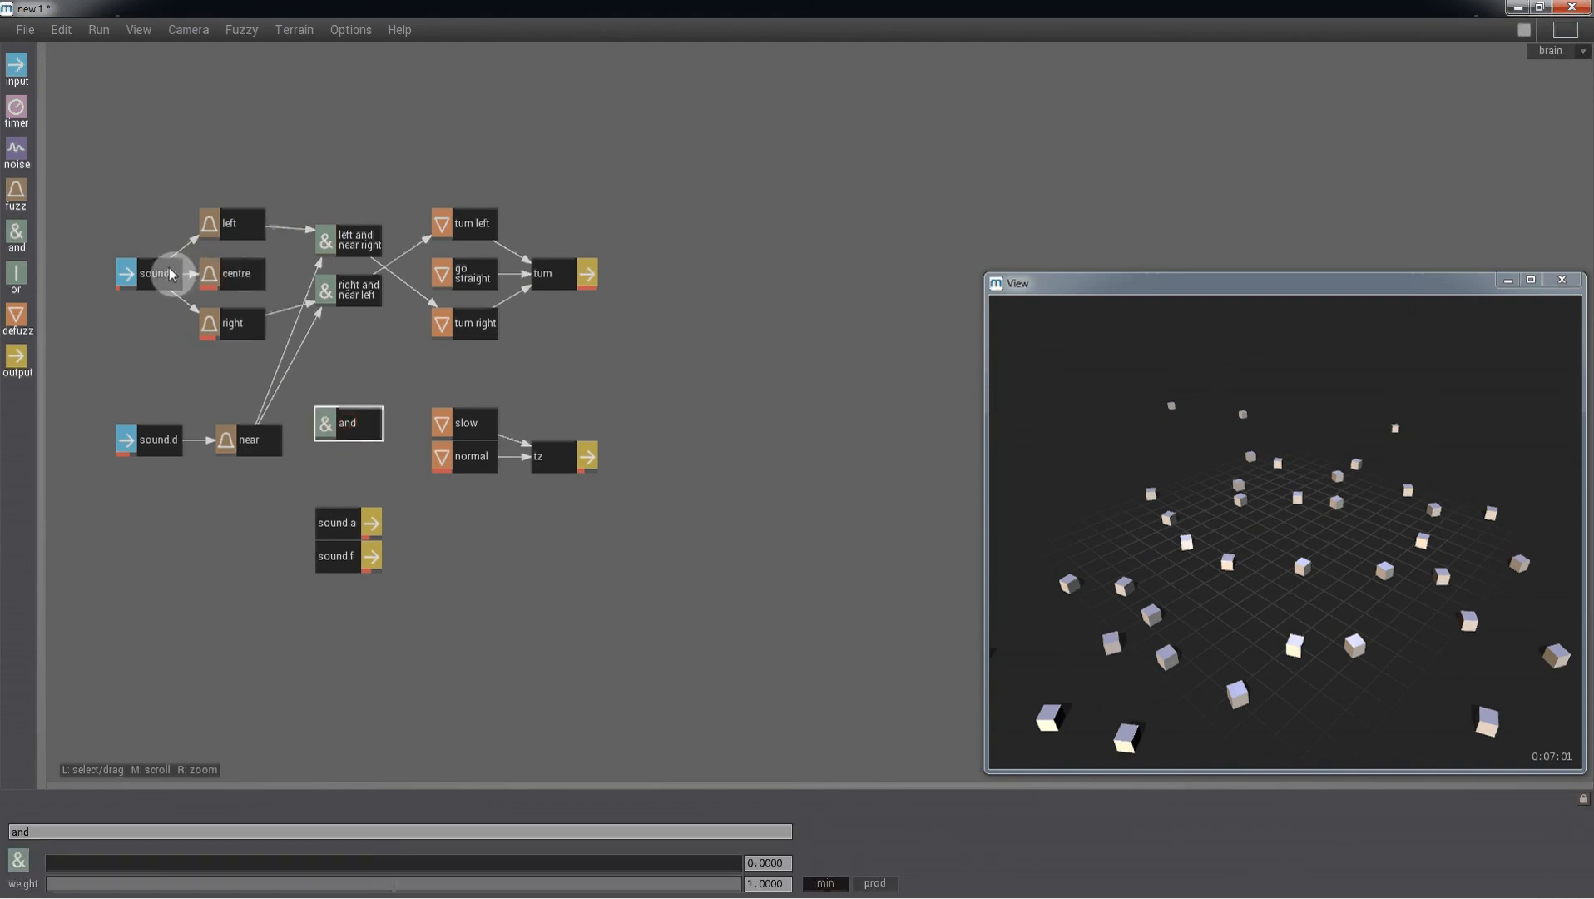
middle_click_drag(246, 279, 337, 412)
middle_click(339, 418)
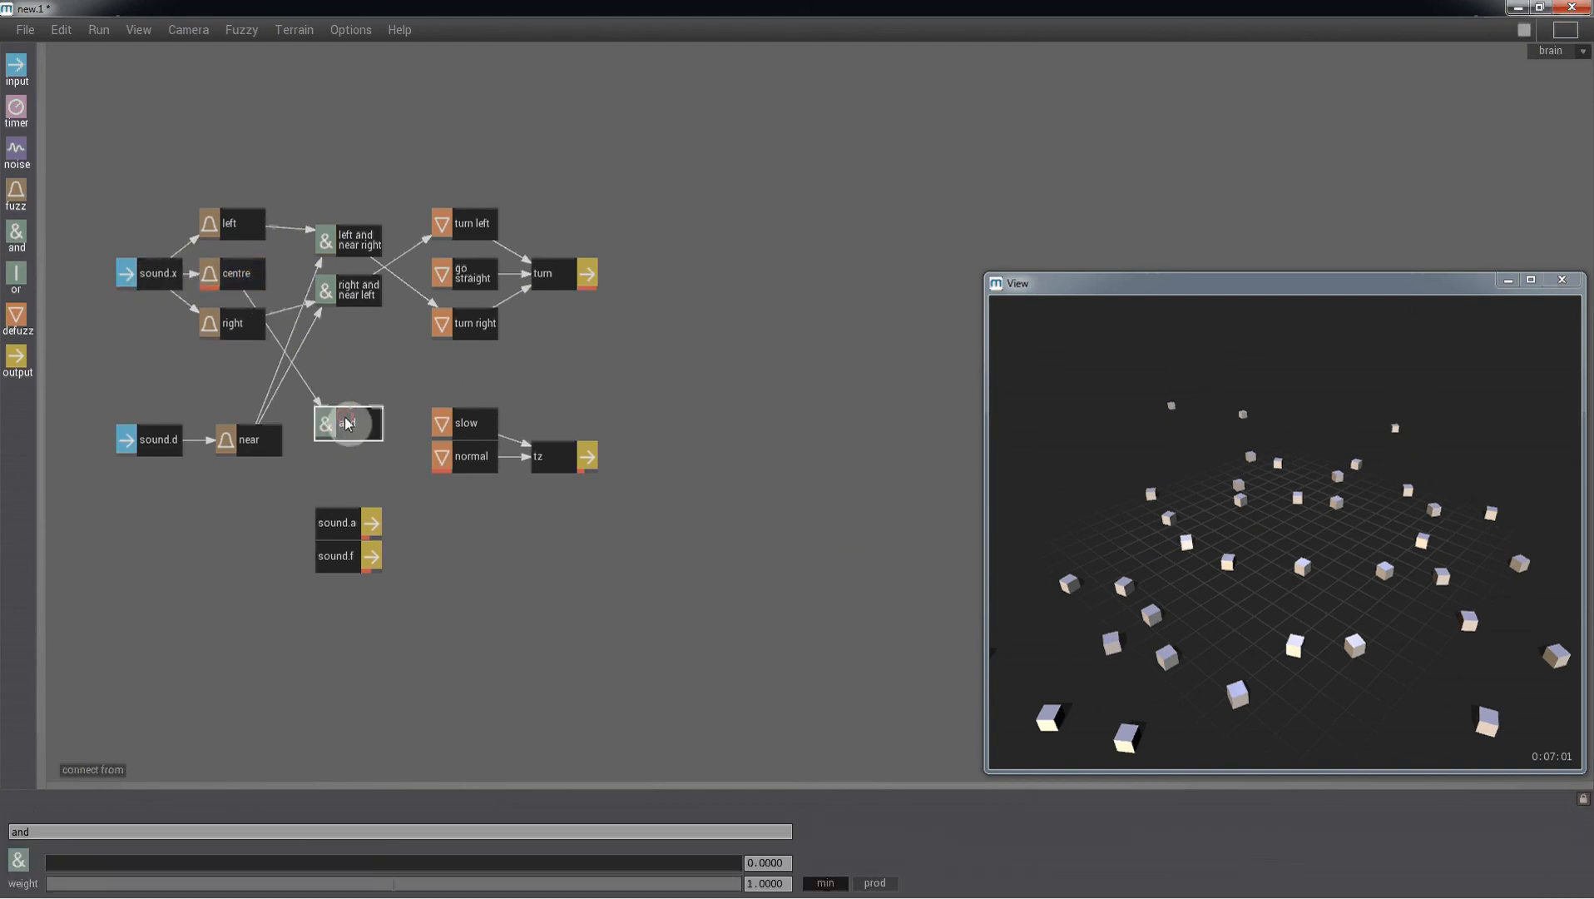
middle_click(265, 441)
middle_click(343, 425)
middle_click(356, 421)
middle_click(470, 426)
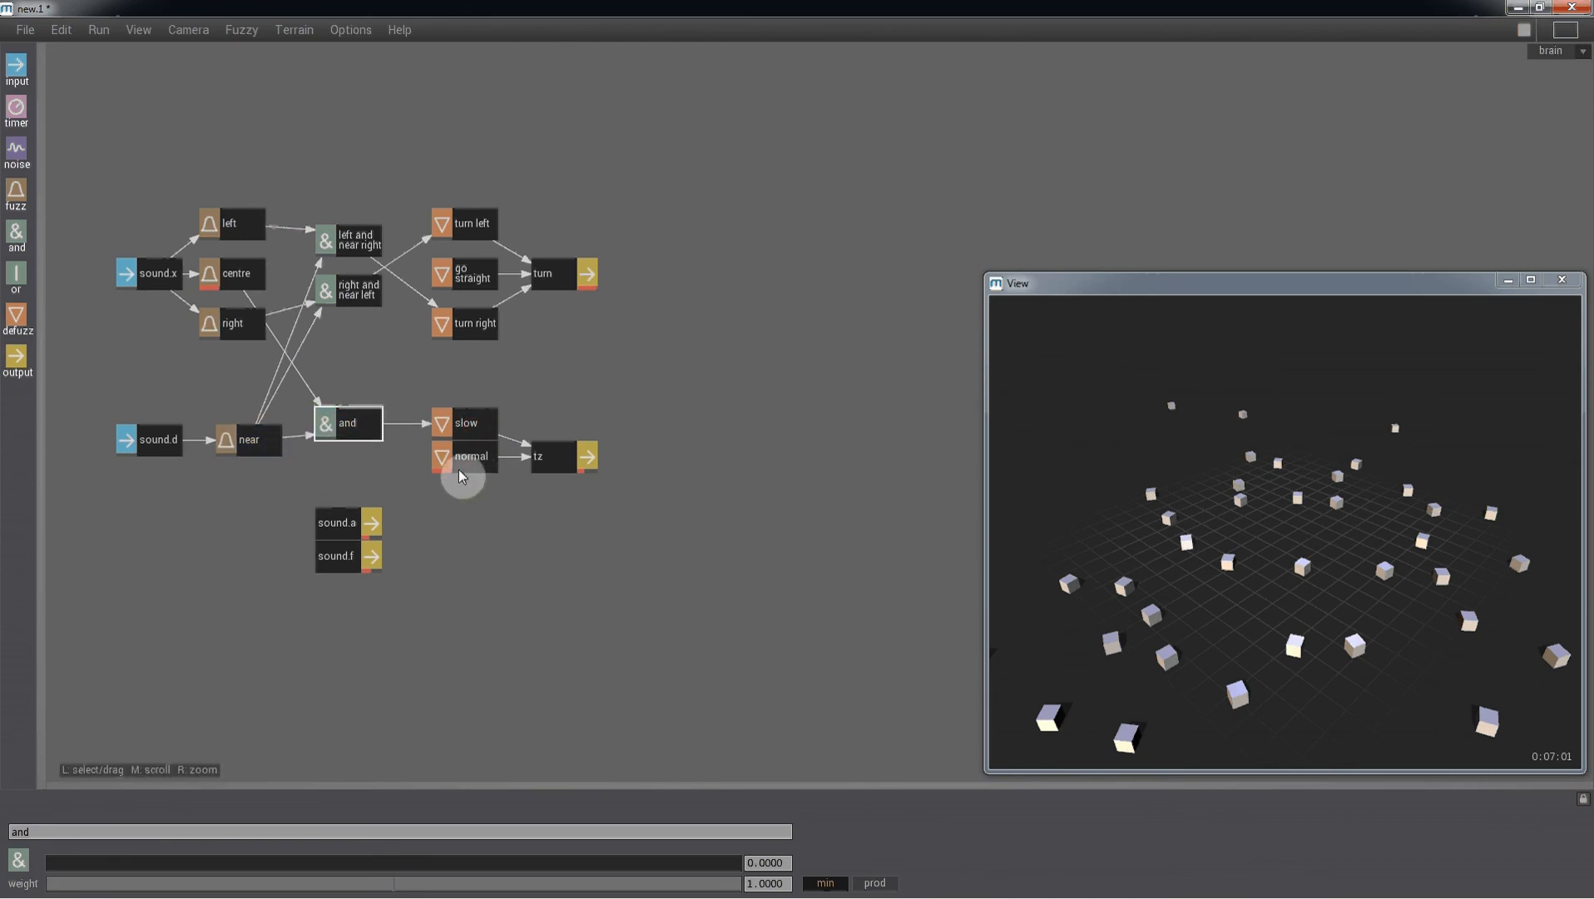
- Reset and restart the simulation to watch the agents
key("ctrl+p")
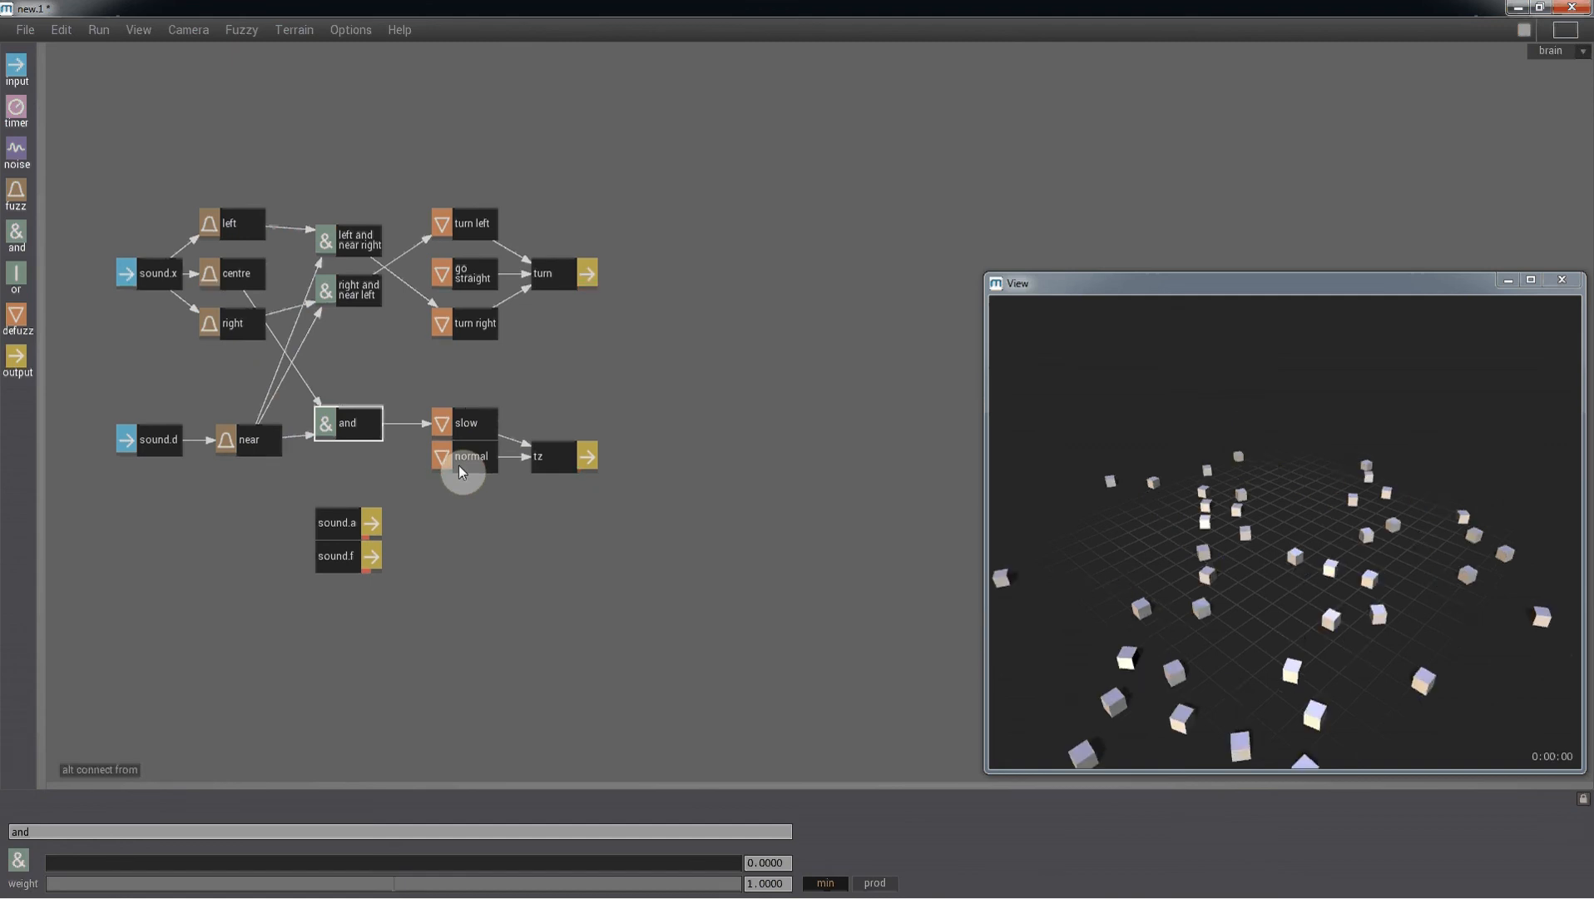
key("space")
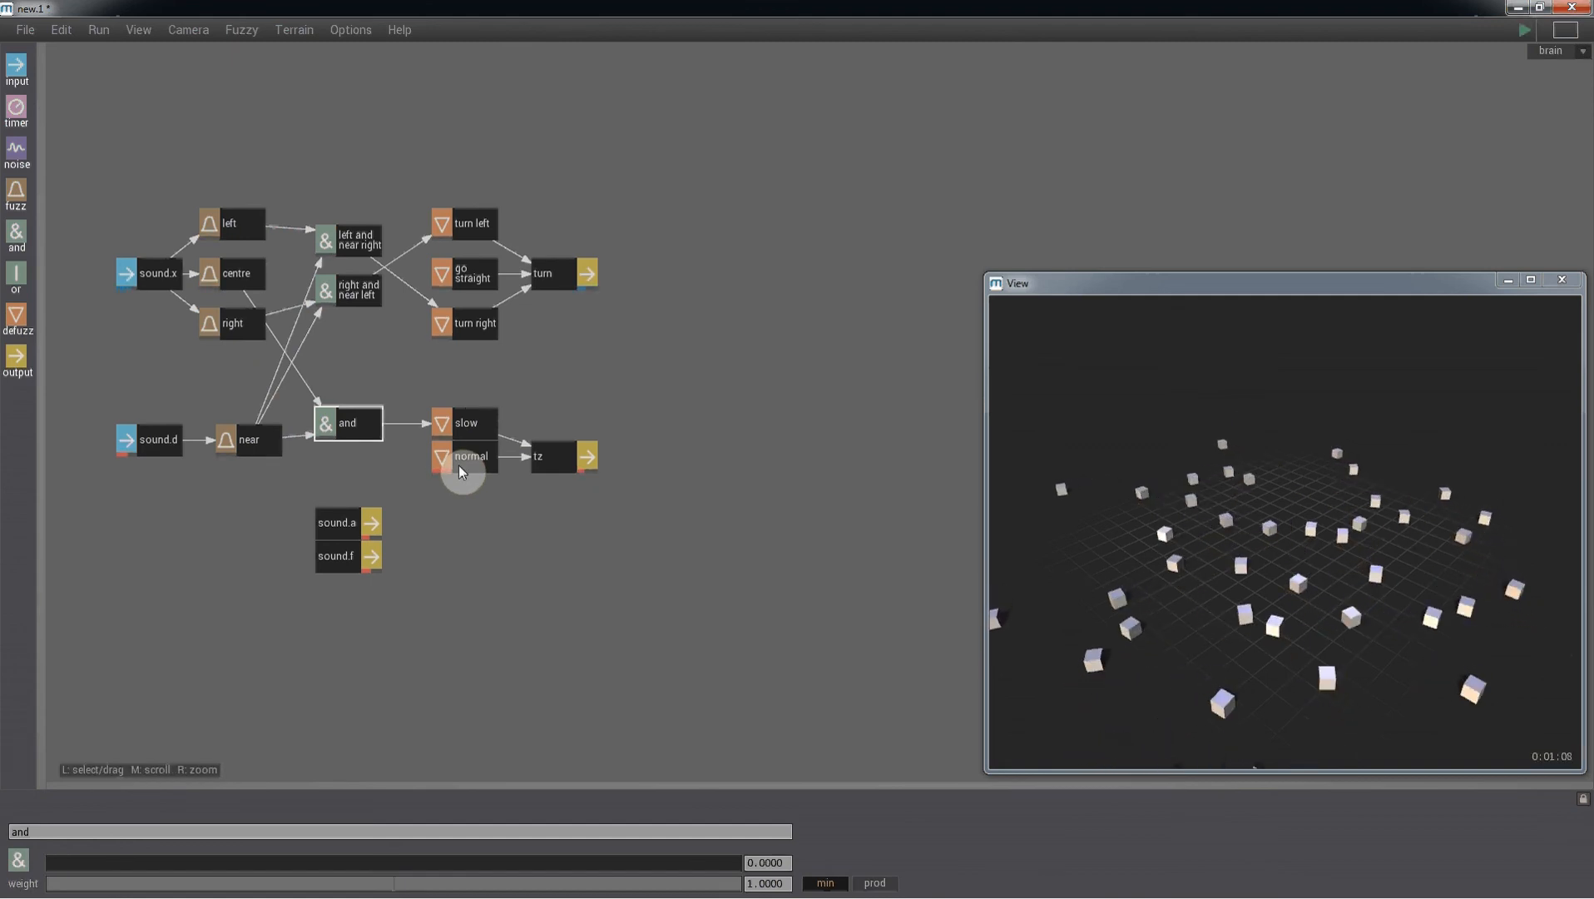